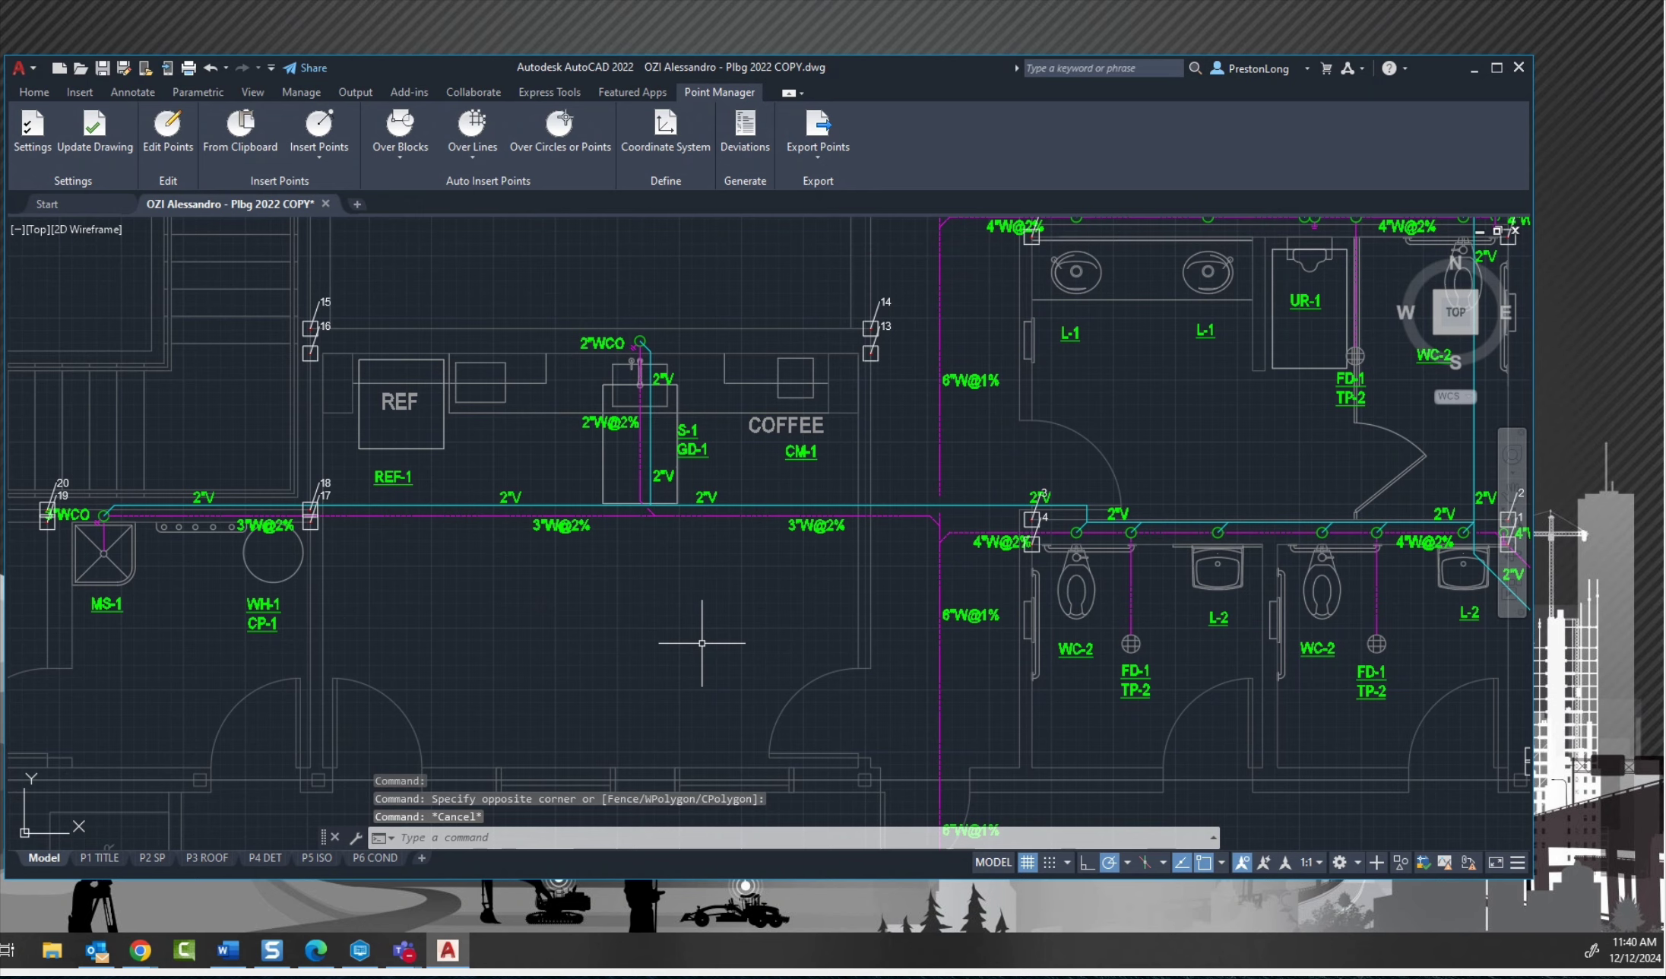
# Examine the layout points around the coffee counter and restrooms, ending at the framed window wall north of the coffee area.
pyautogui.scroll(-2, 680, 603)
pyautogui.moveTo(680, 603); pyautogui.dragTo(665, 707, button='middle')
pyautogui.scroll(5, 635, 532)
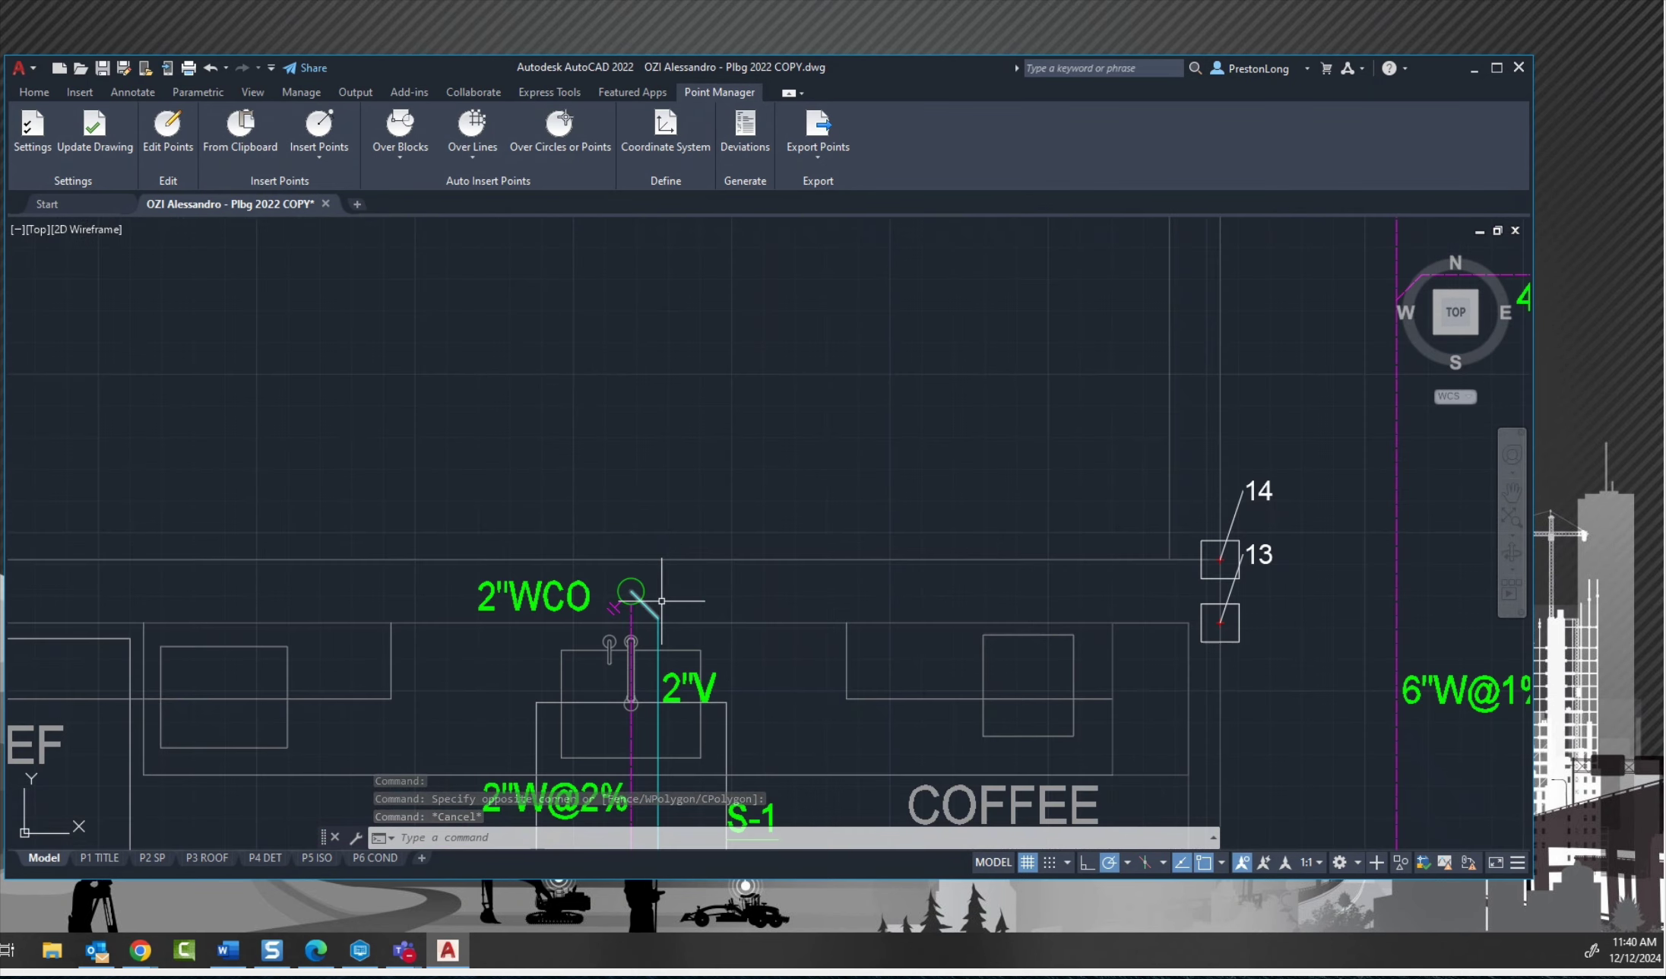
pyautogui.scroll(4, 725, 532)
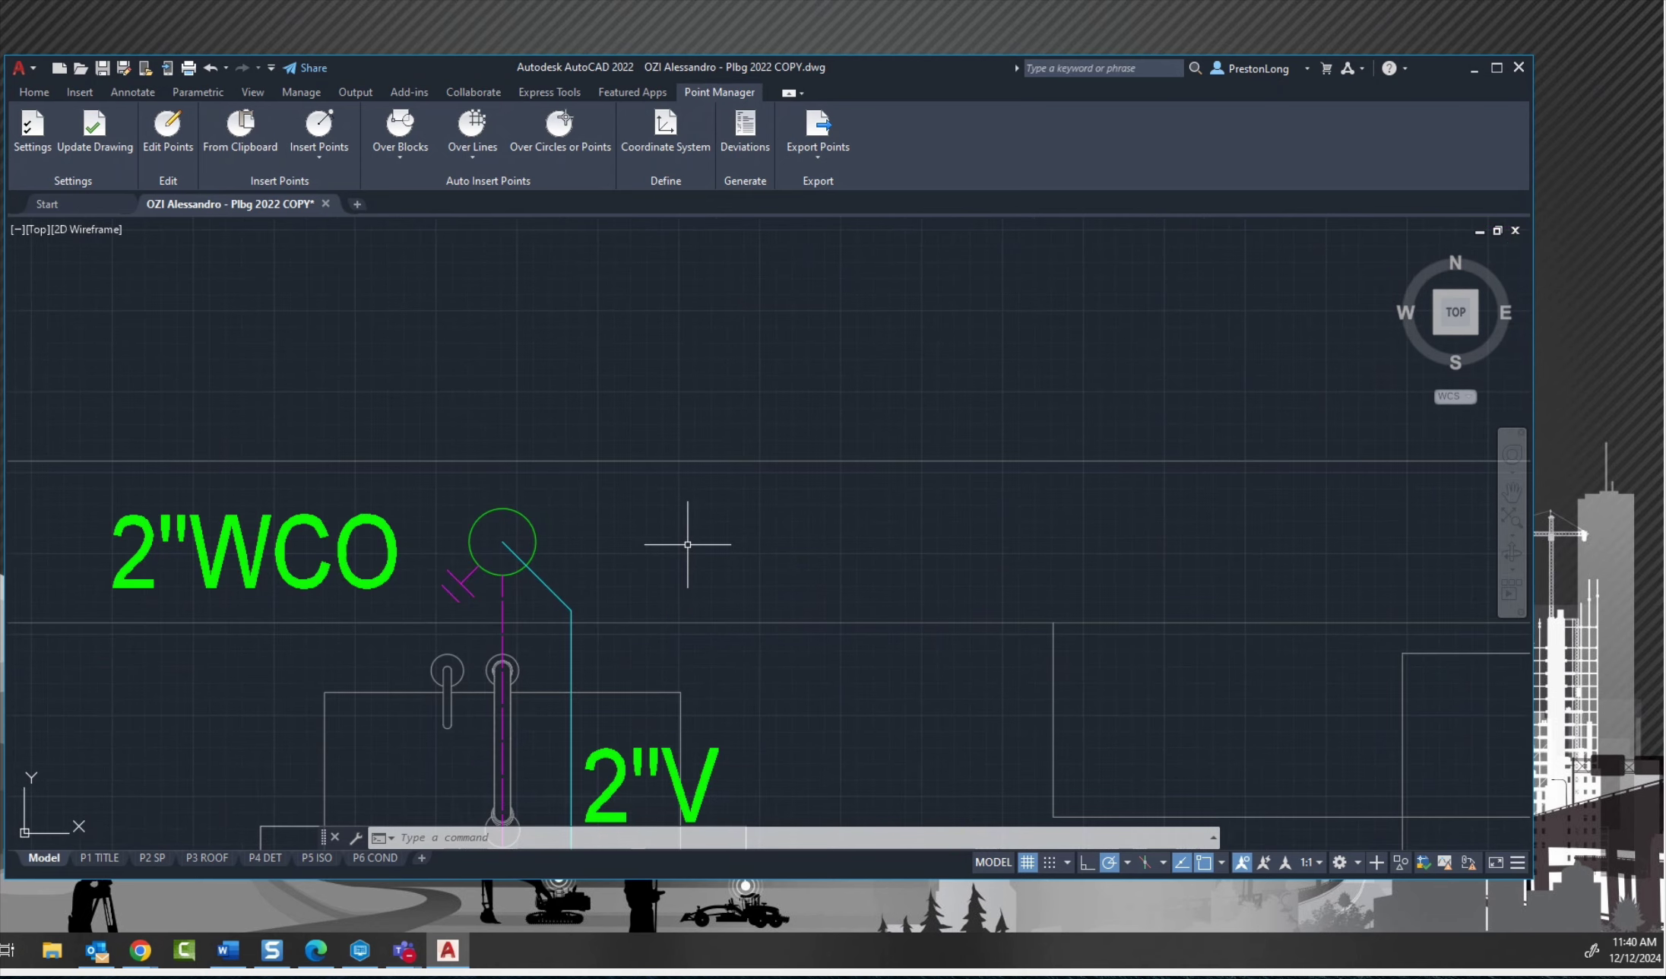
pyautogui.scroll(-6, 688, 544)
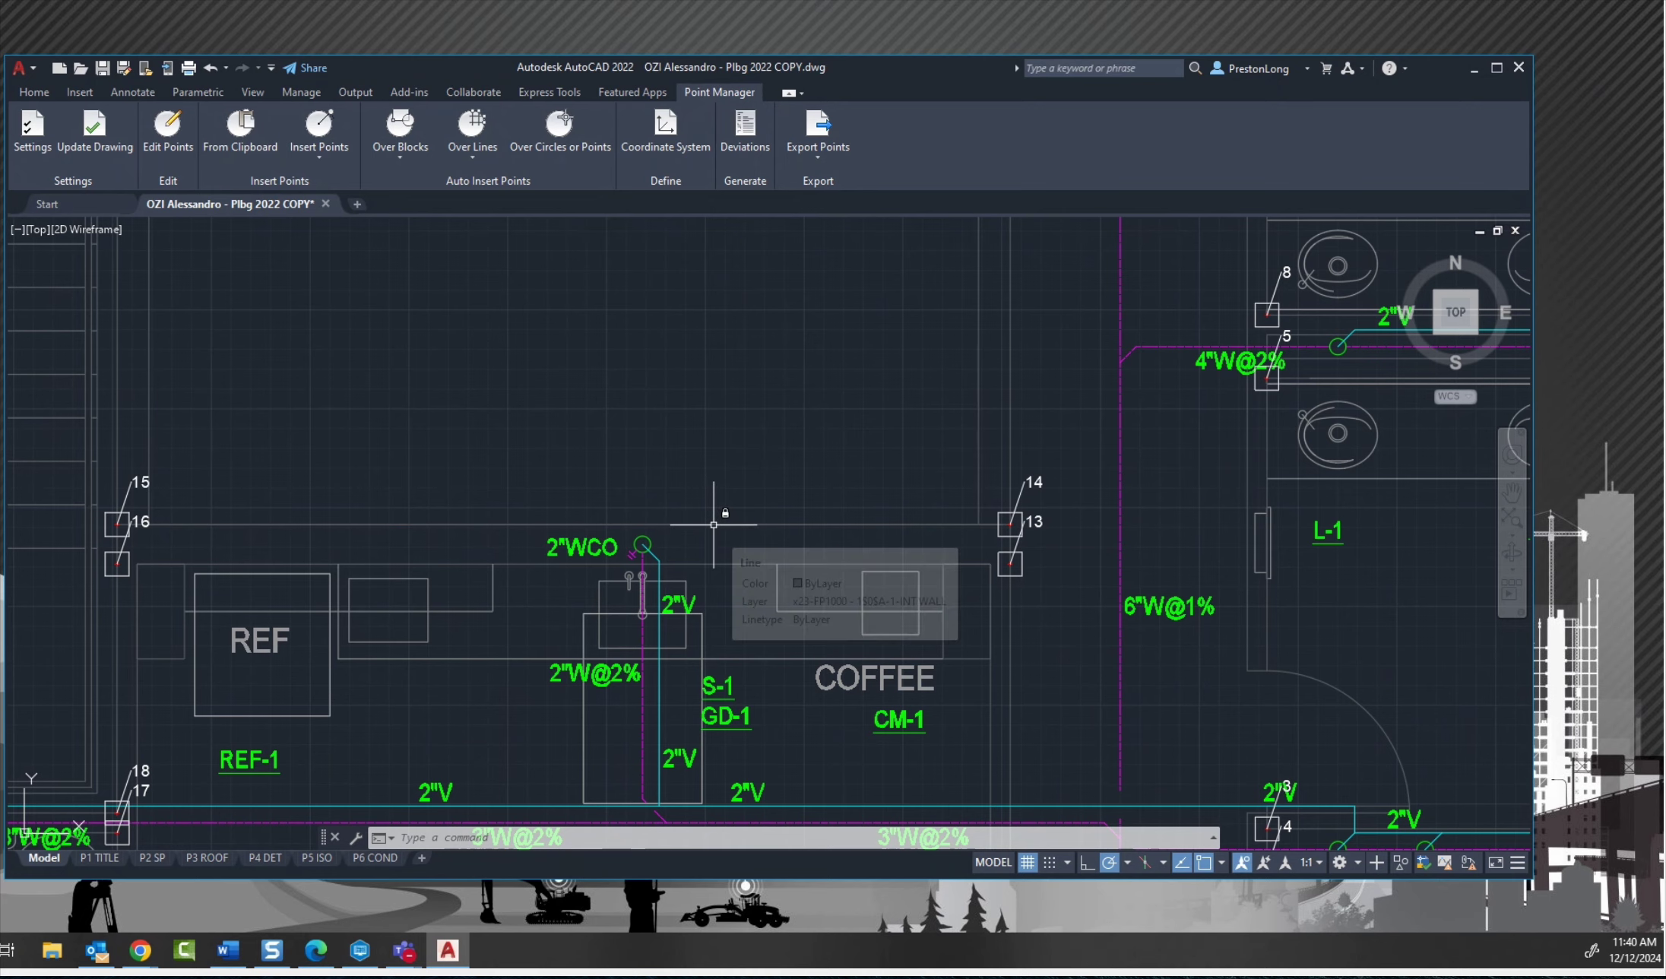
pyautogui.scroll(-4, 712, 525)
pyautogui.moveTo(707, 438); pyautogui.dragTo(693, 634, button='middle')
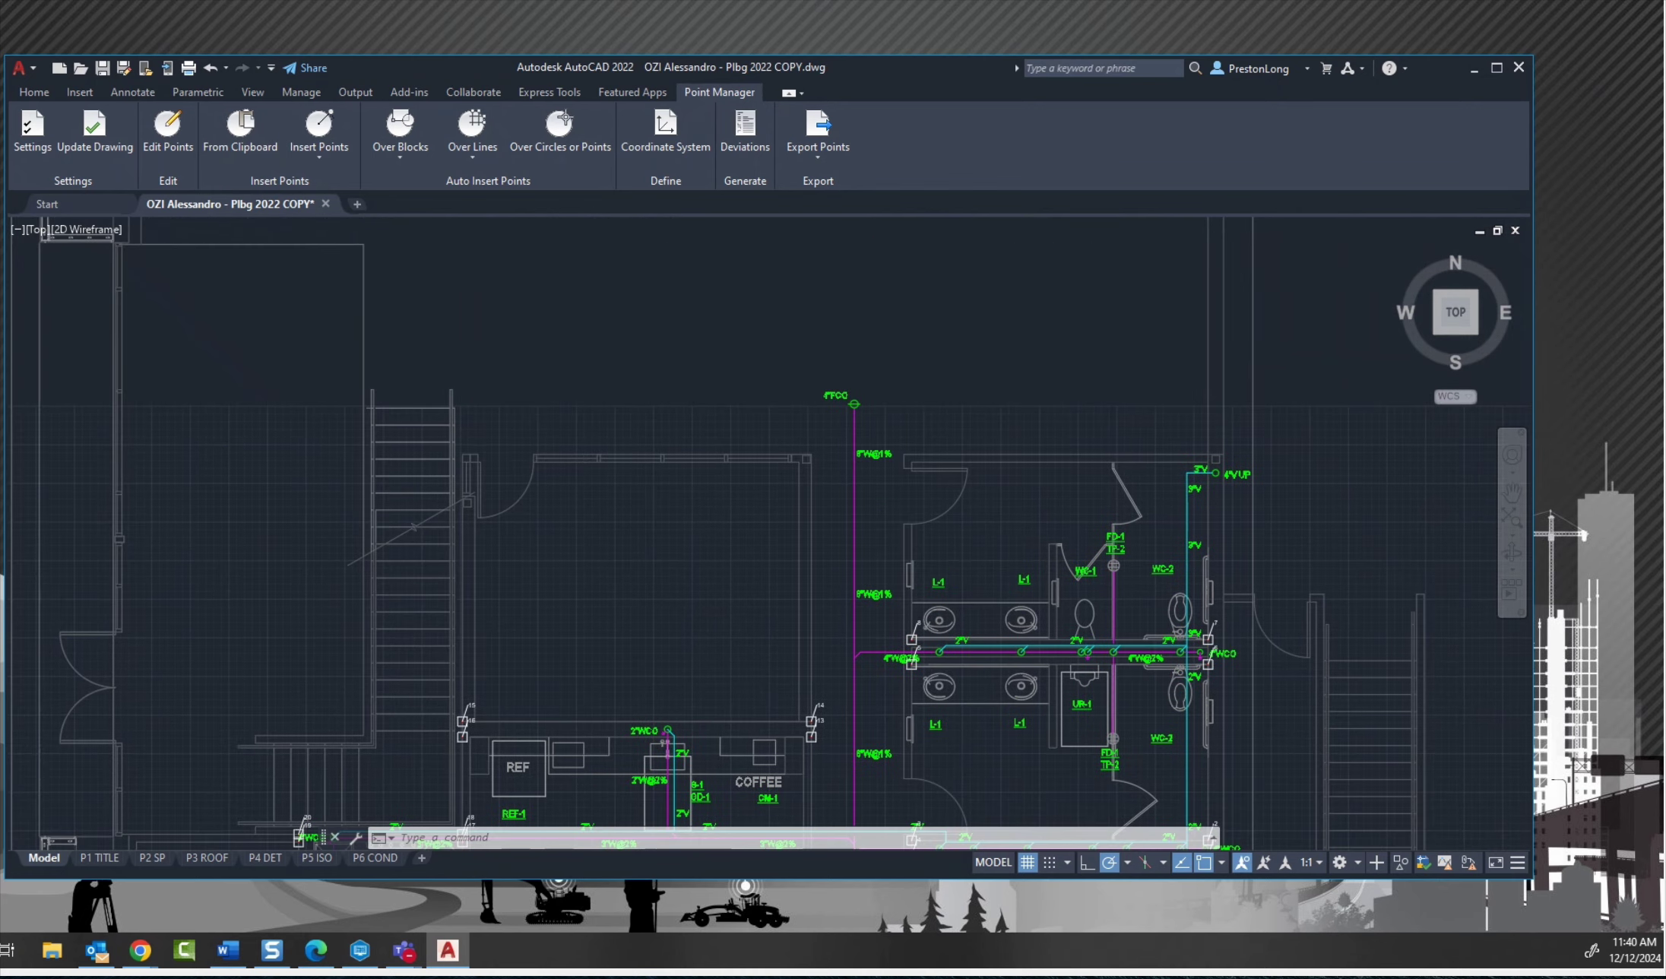
pyautogui.scroll(6, 637, 501)
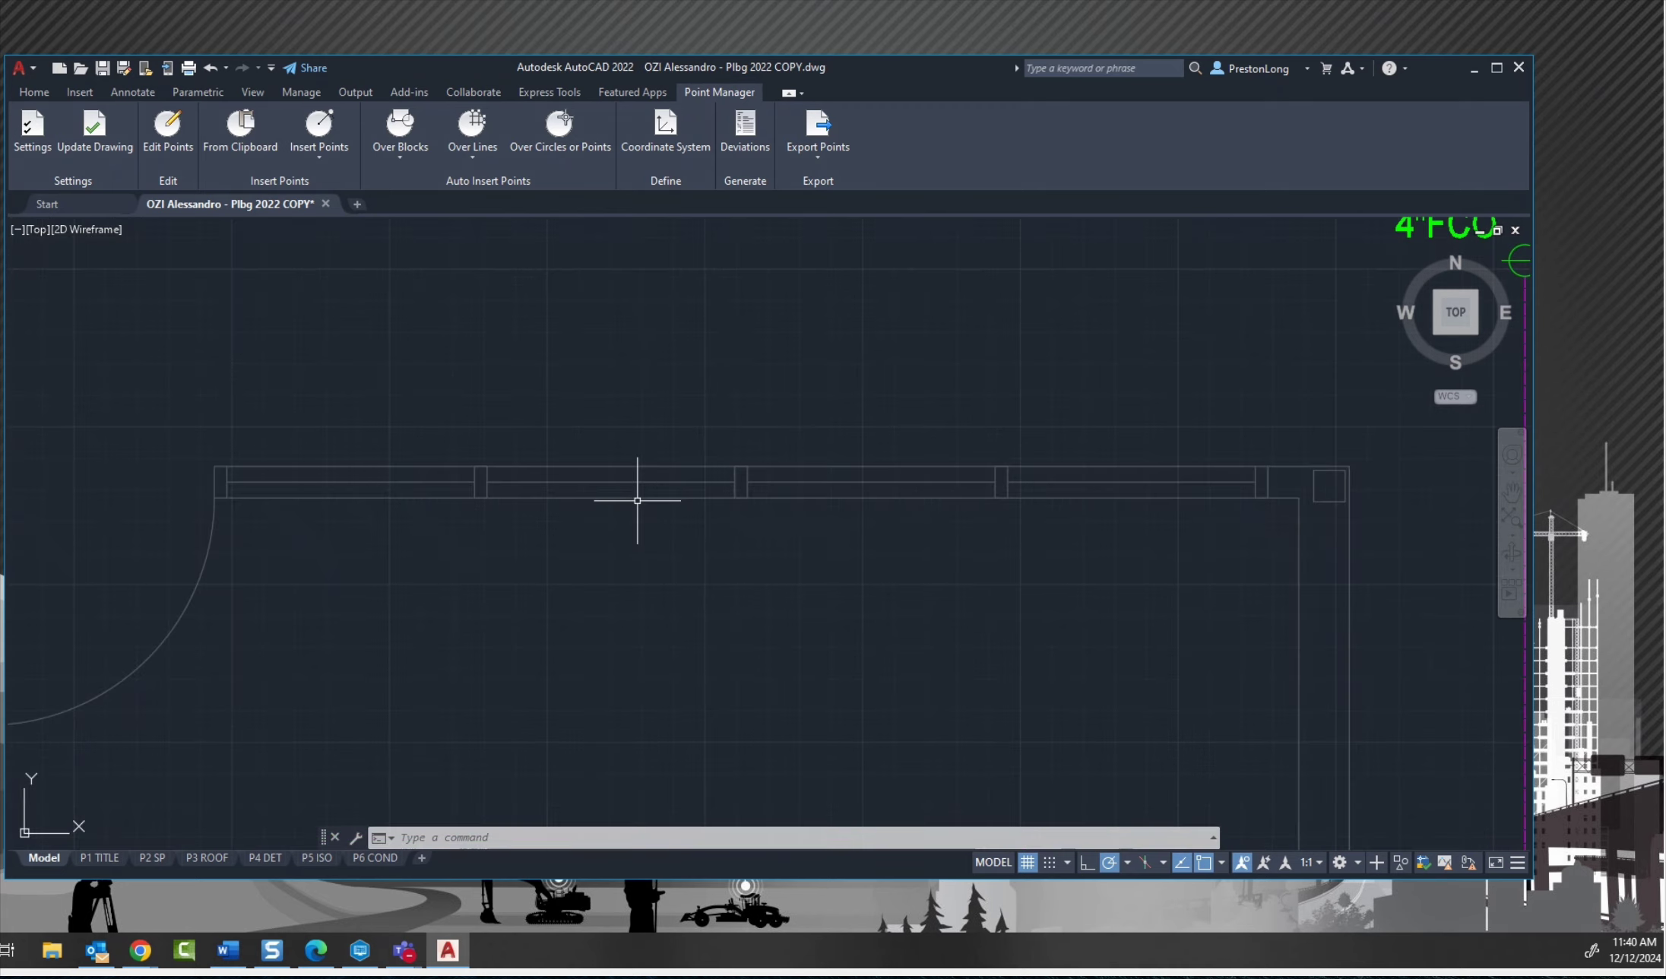
pyautogui.click(637, 501)
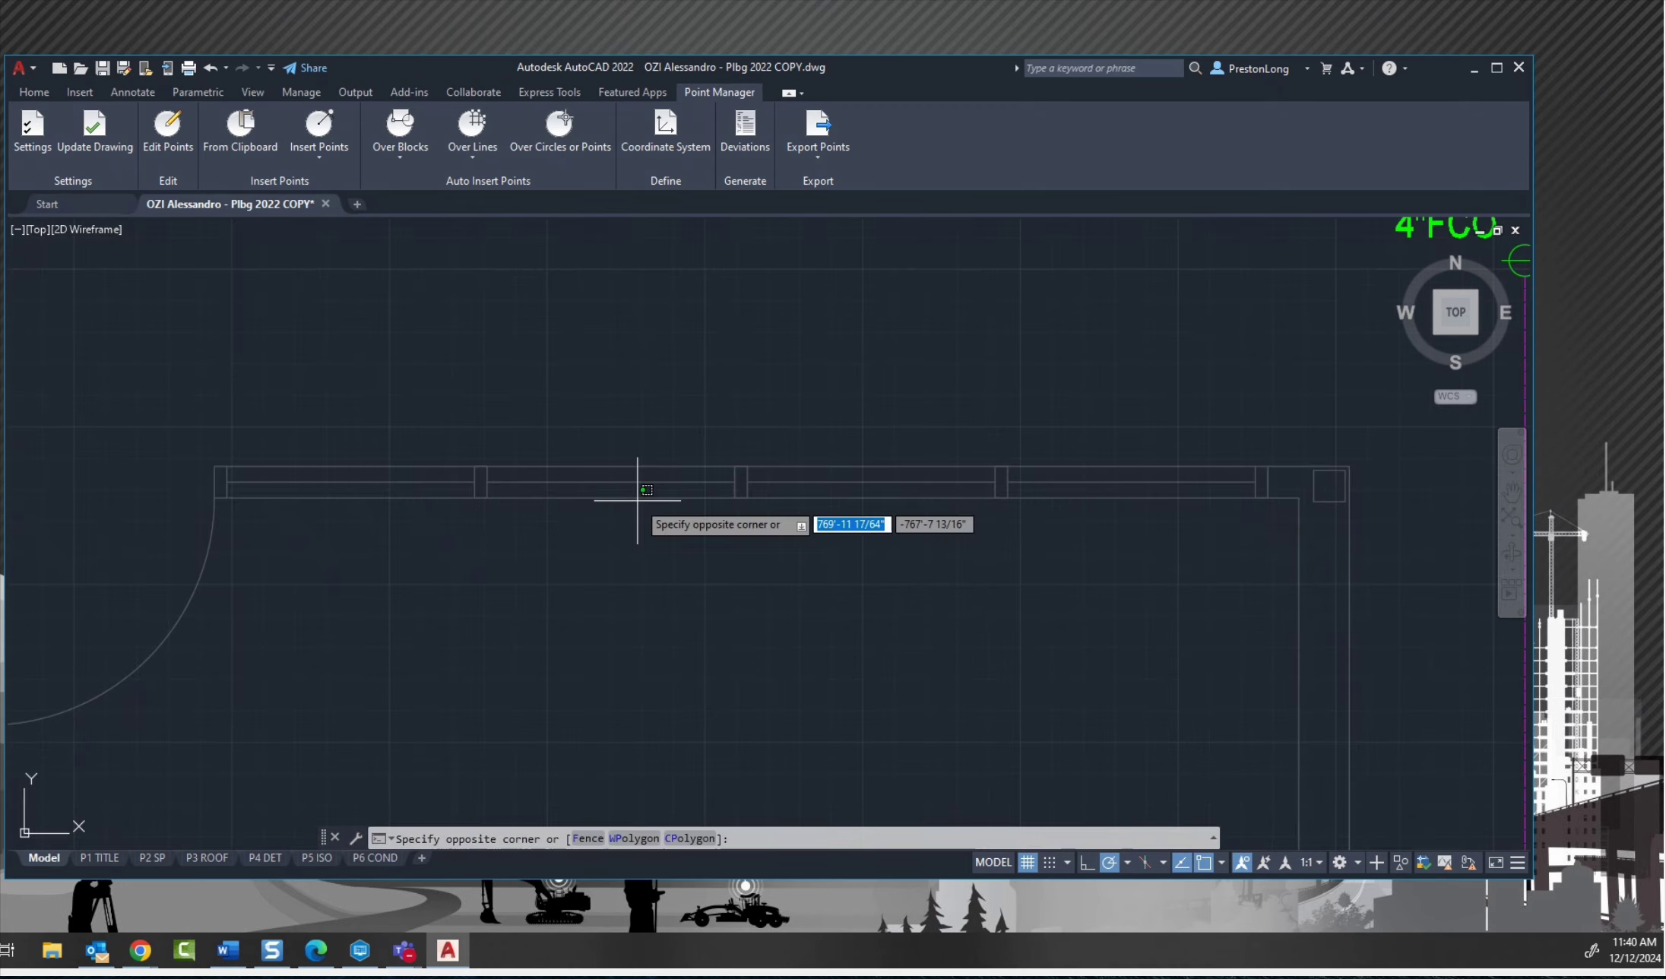
pyautogui.click(609, 455)
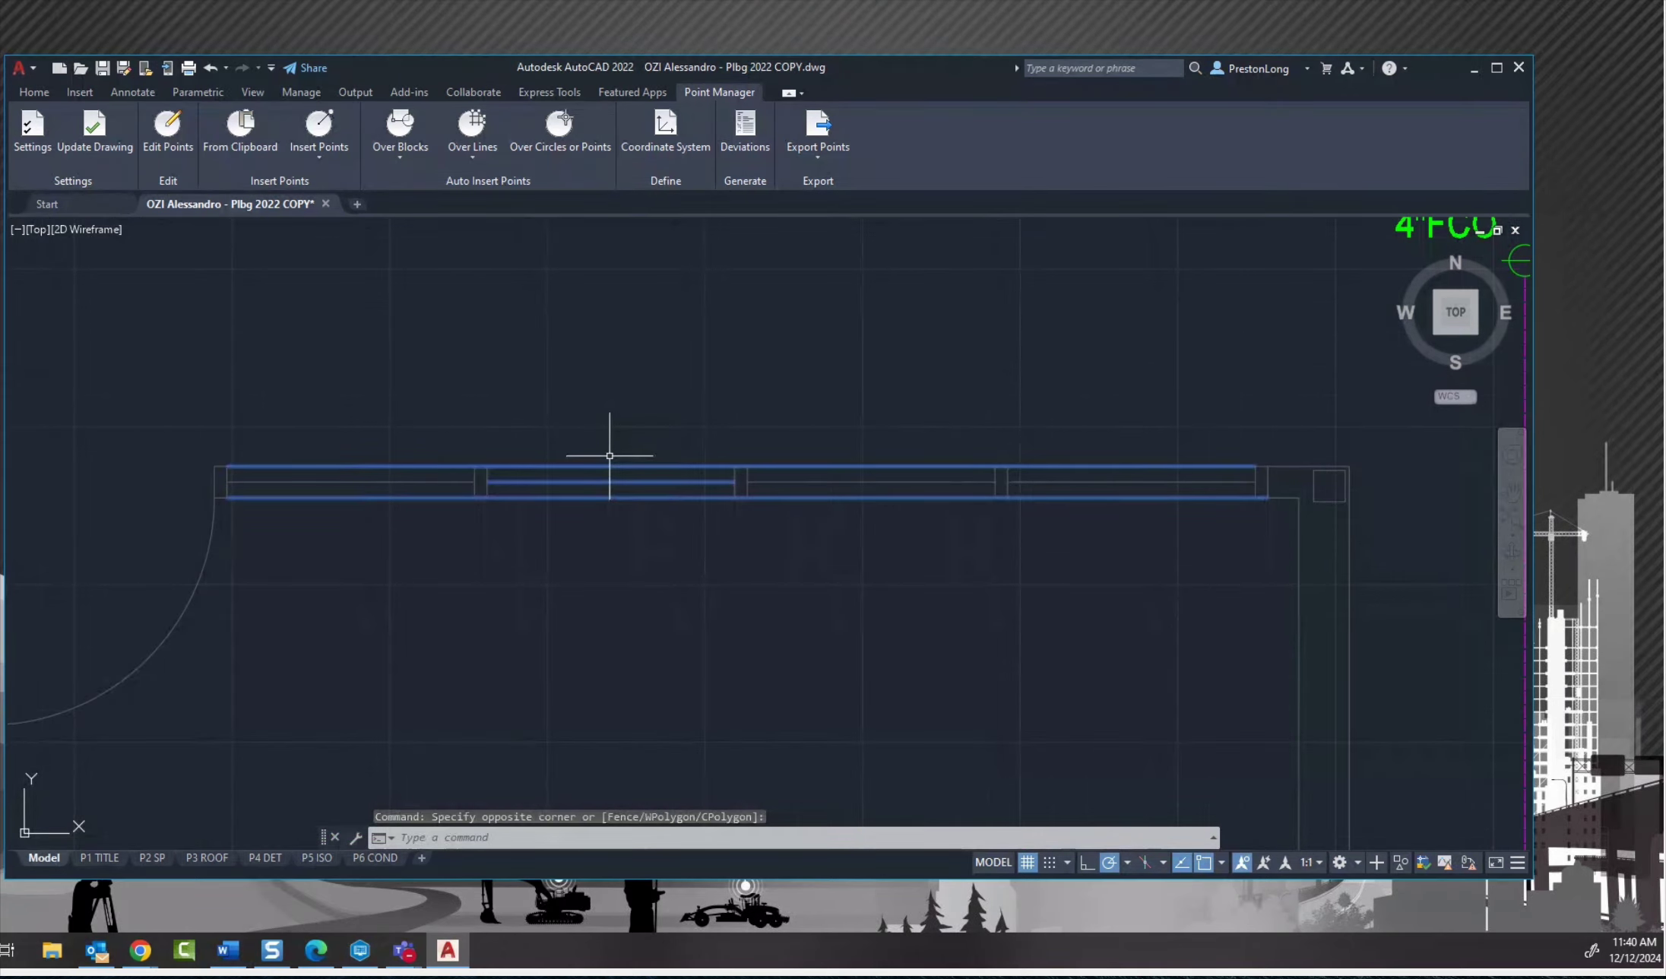
pyautogui.press('Escape')
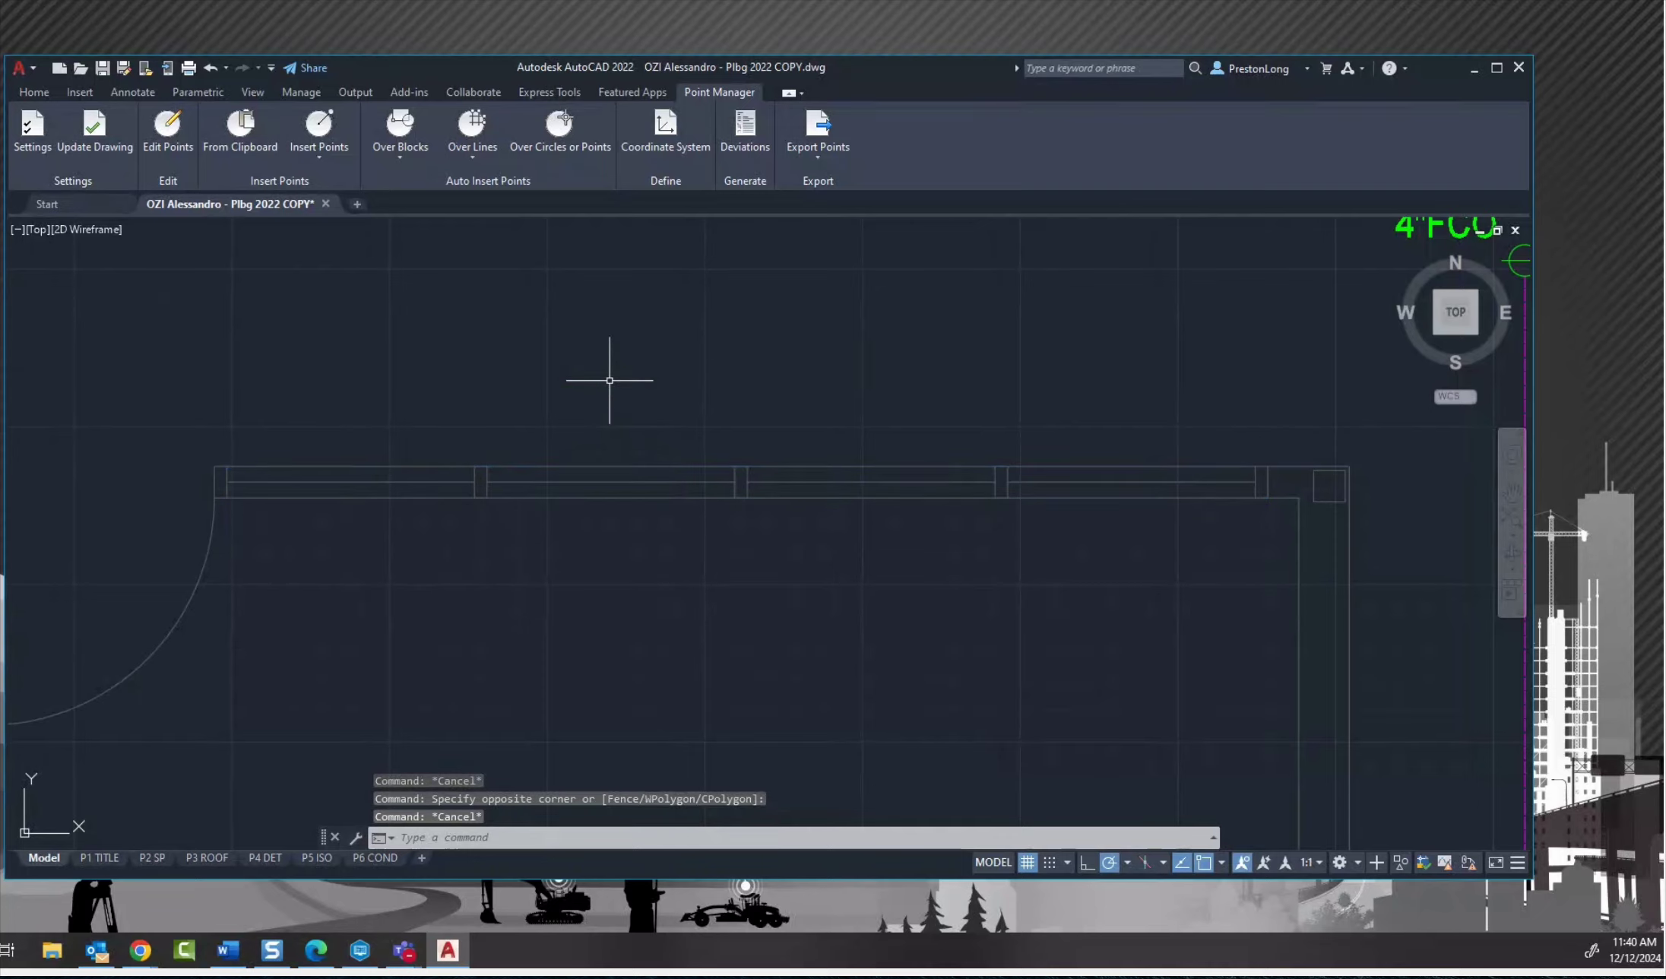
# Try to auto-insert points over the two long face lines of the window wall north of the coffee area.
pyautogui.click(467, 160)
pyautogui.click(547, 189)
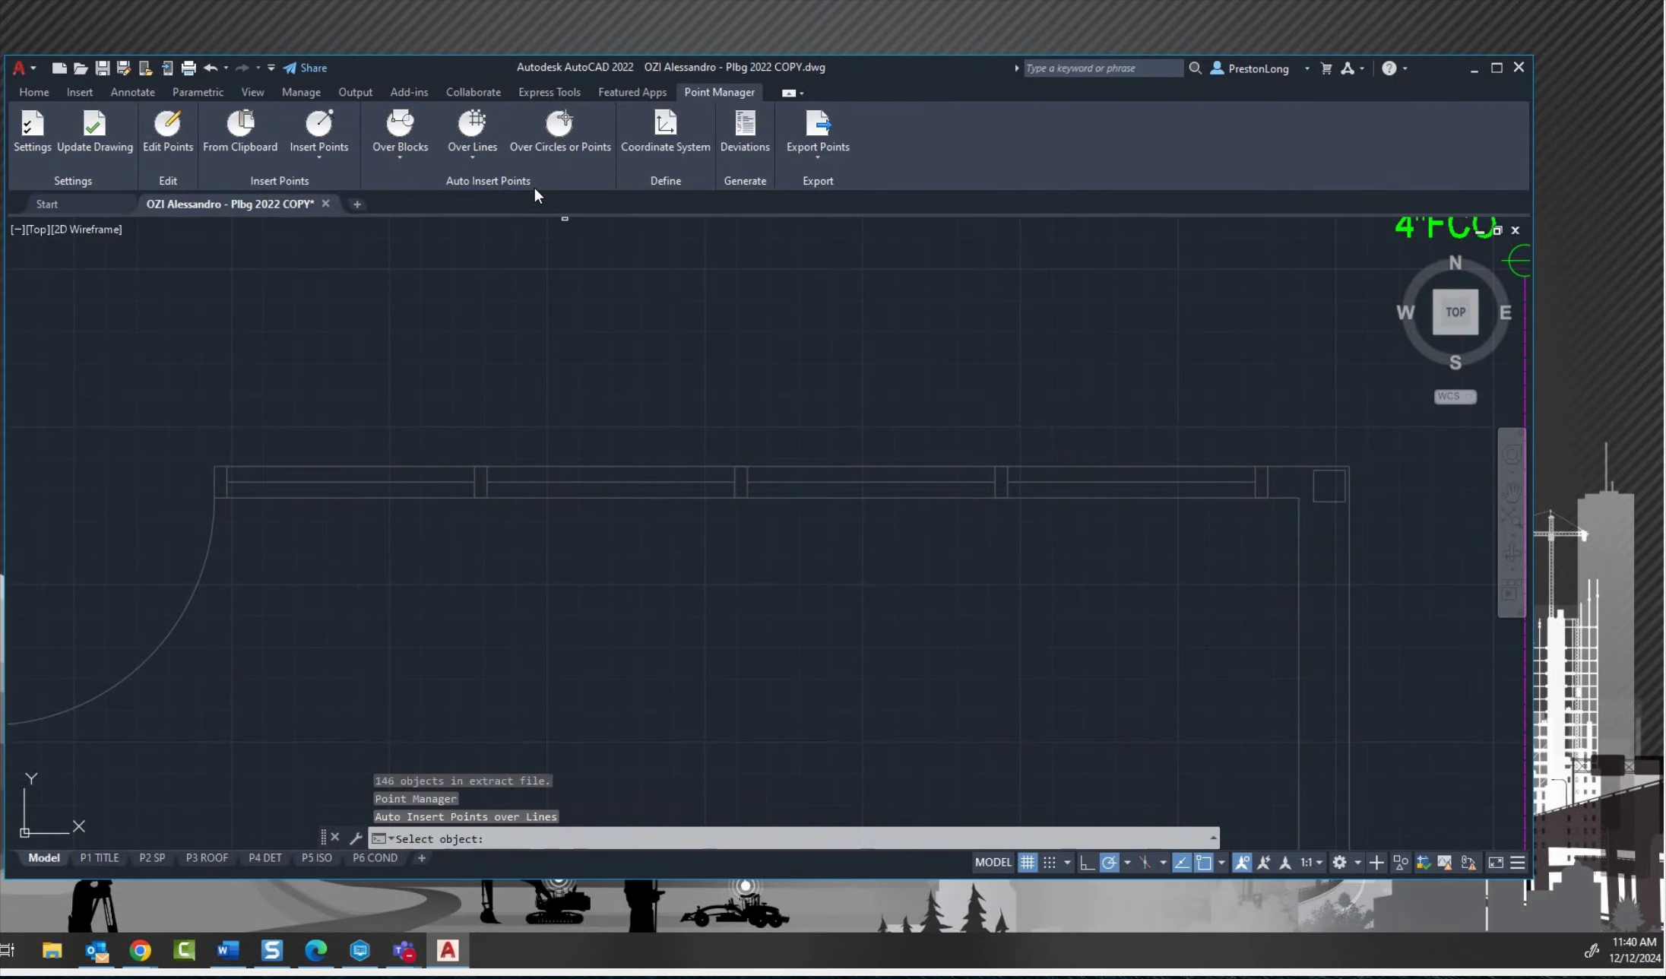
pyautogui.click(645, 464)
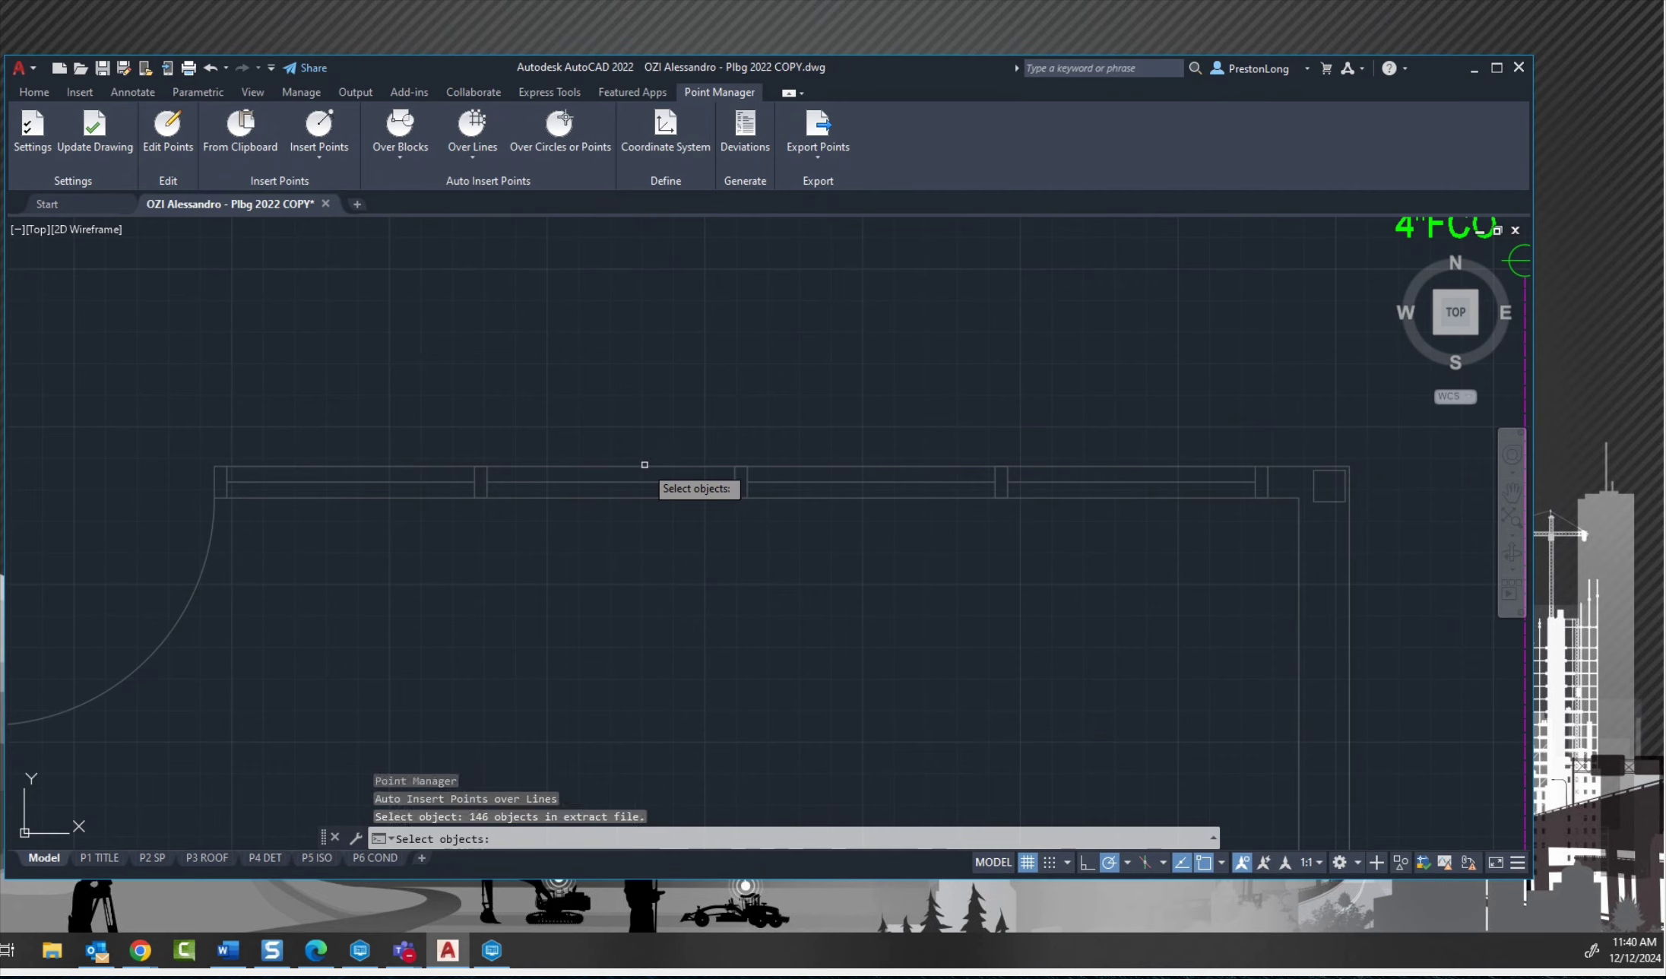
pyautogui.click(658, 500)
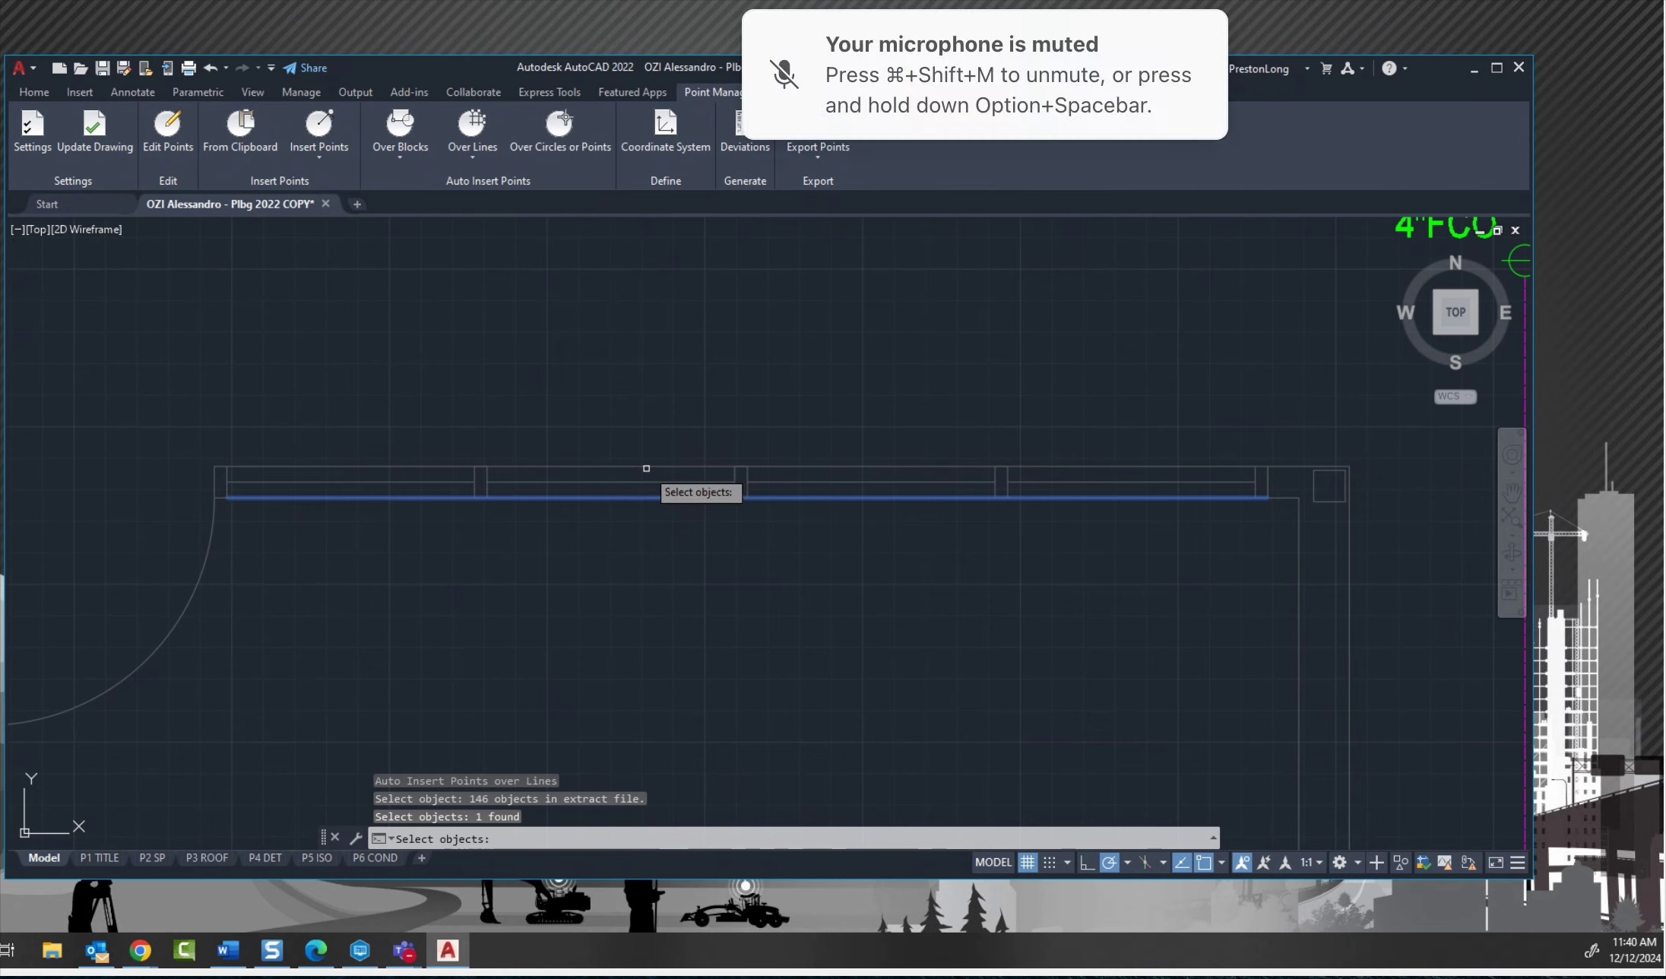
pyautogui.click(647, 467)
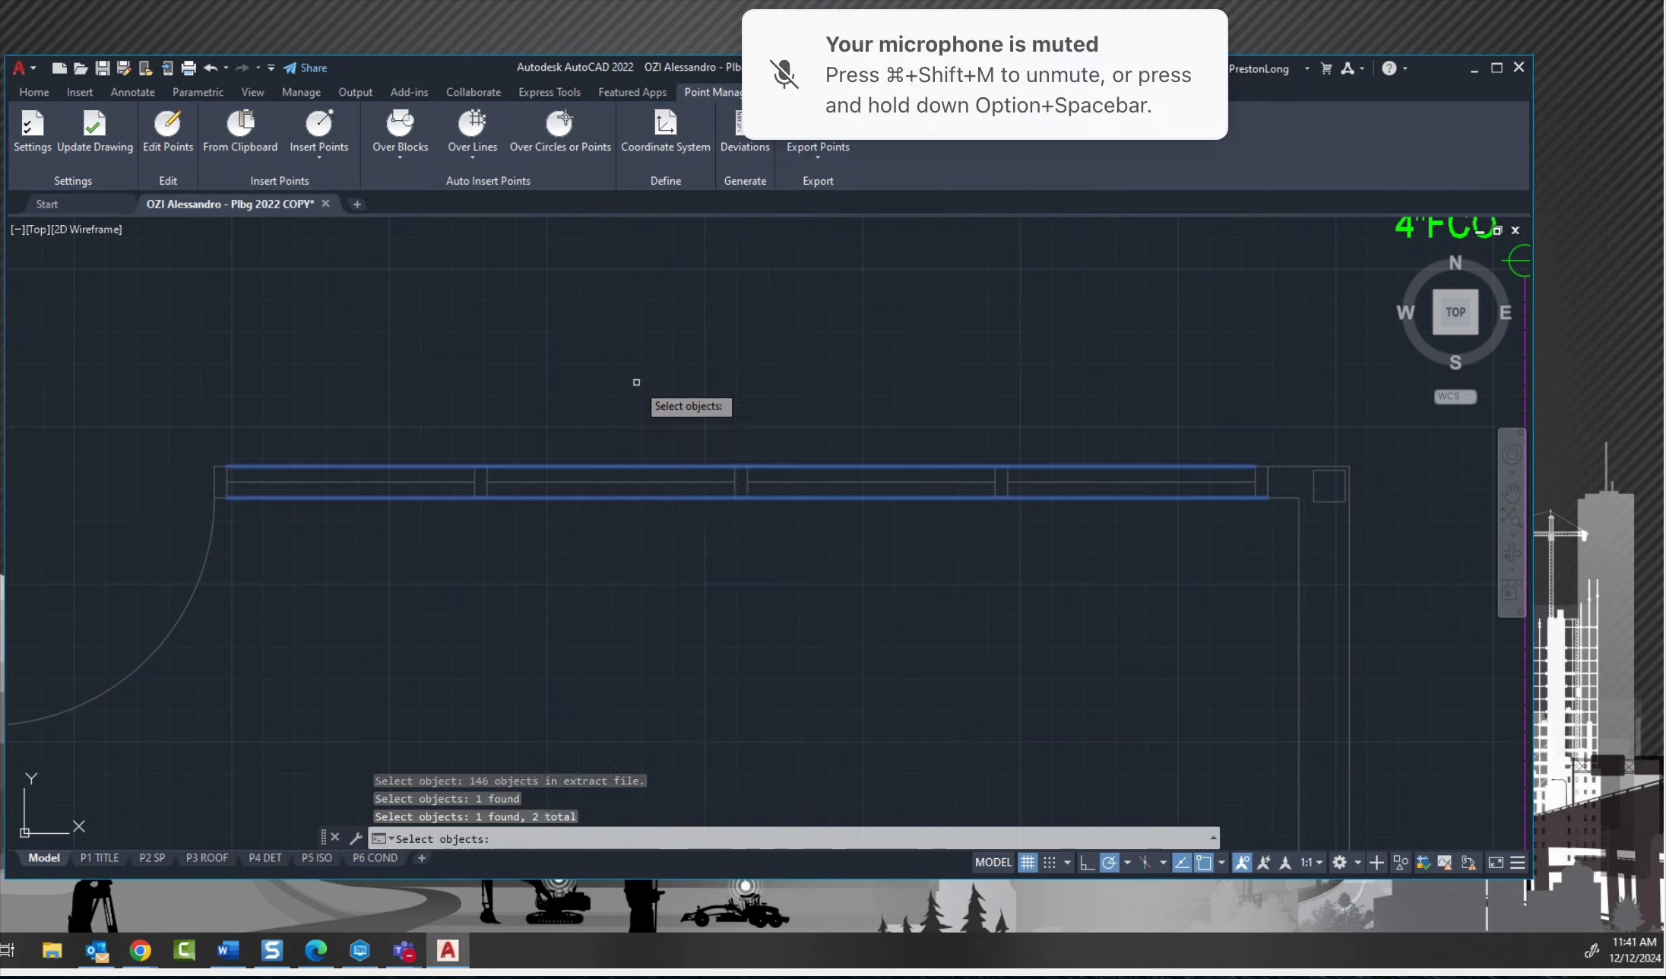
pyautogui.press('Return')
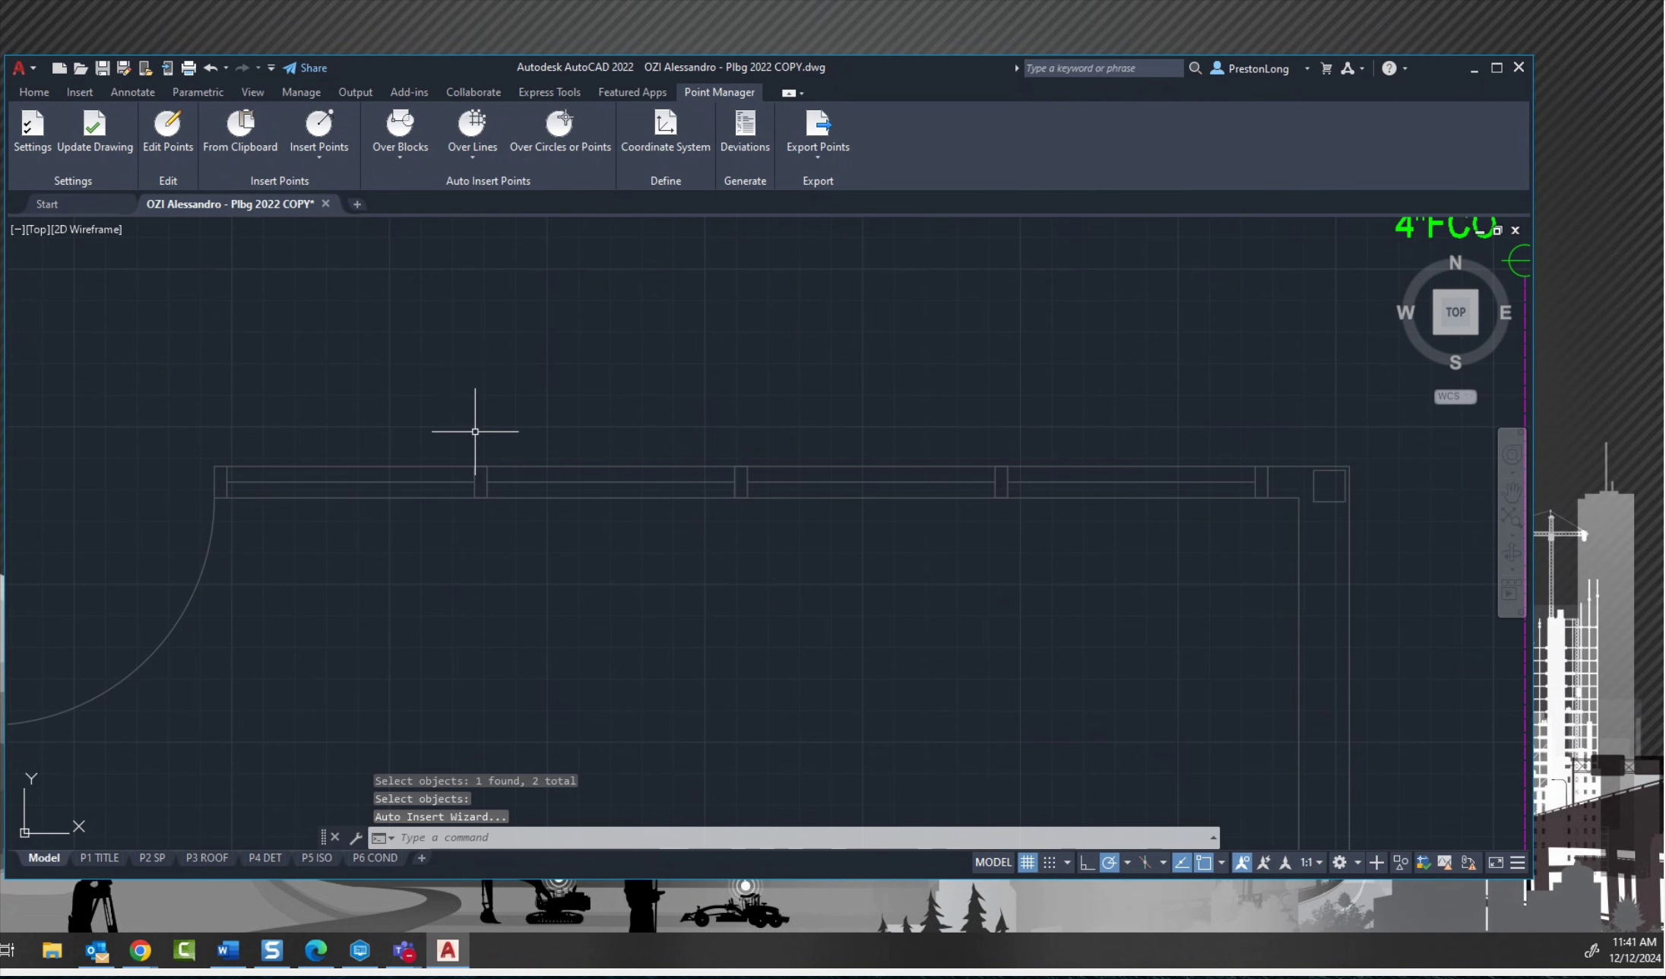
# Inspect the restroom walls and the window wall for newly inserted points.
pyautogui.scroll(-5, 475, 429)
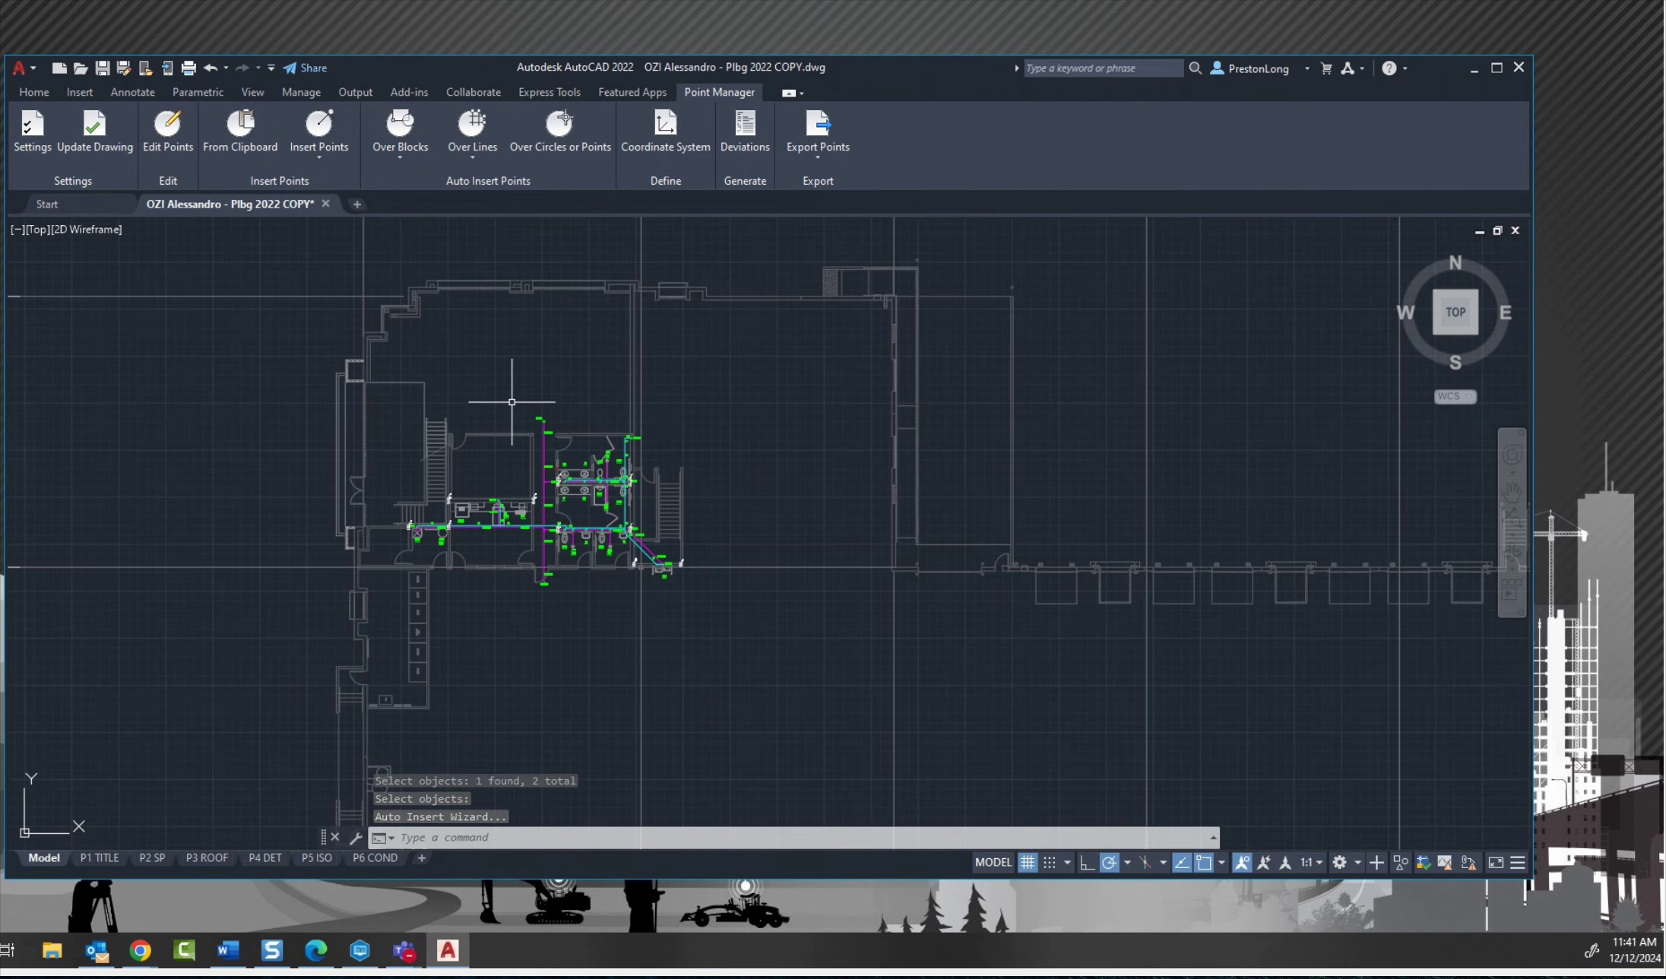
pyautogui.scroll(10, 571, 439)
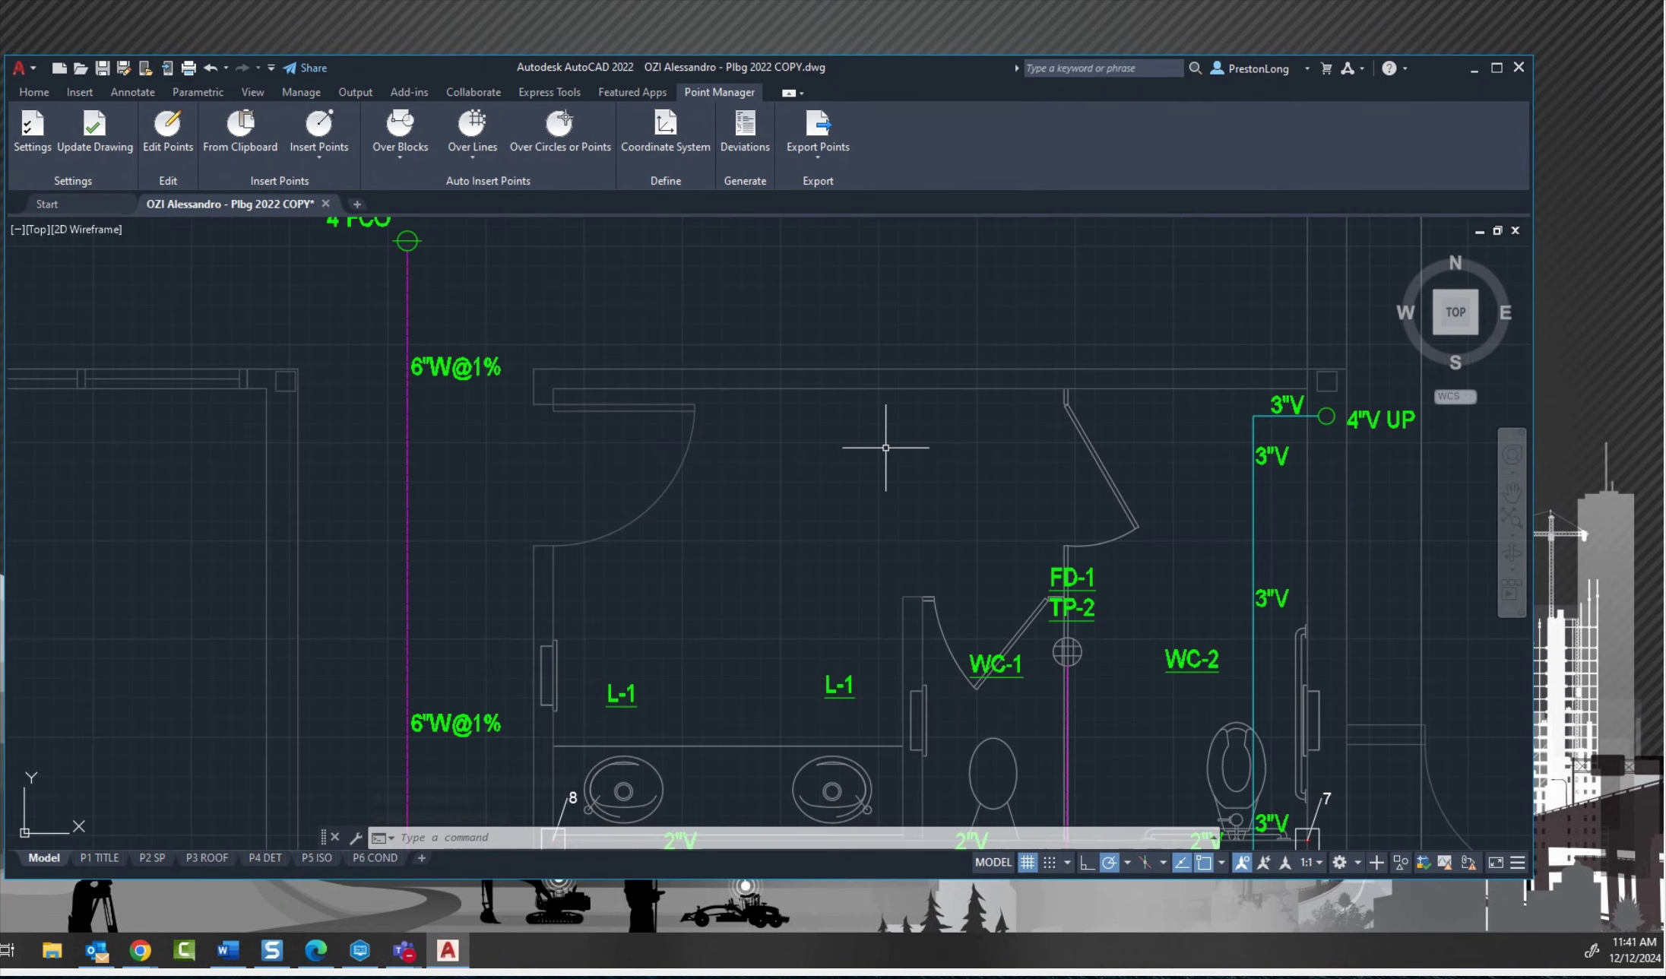
pyautogui.scroll(-2, 546, 614)
pyautogui.scroll(-5, 547, 607)
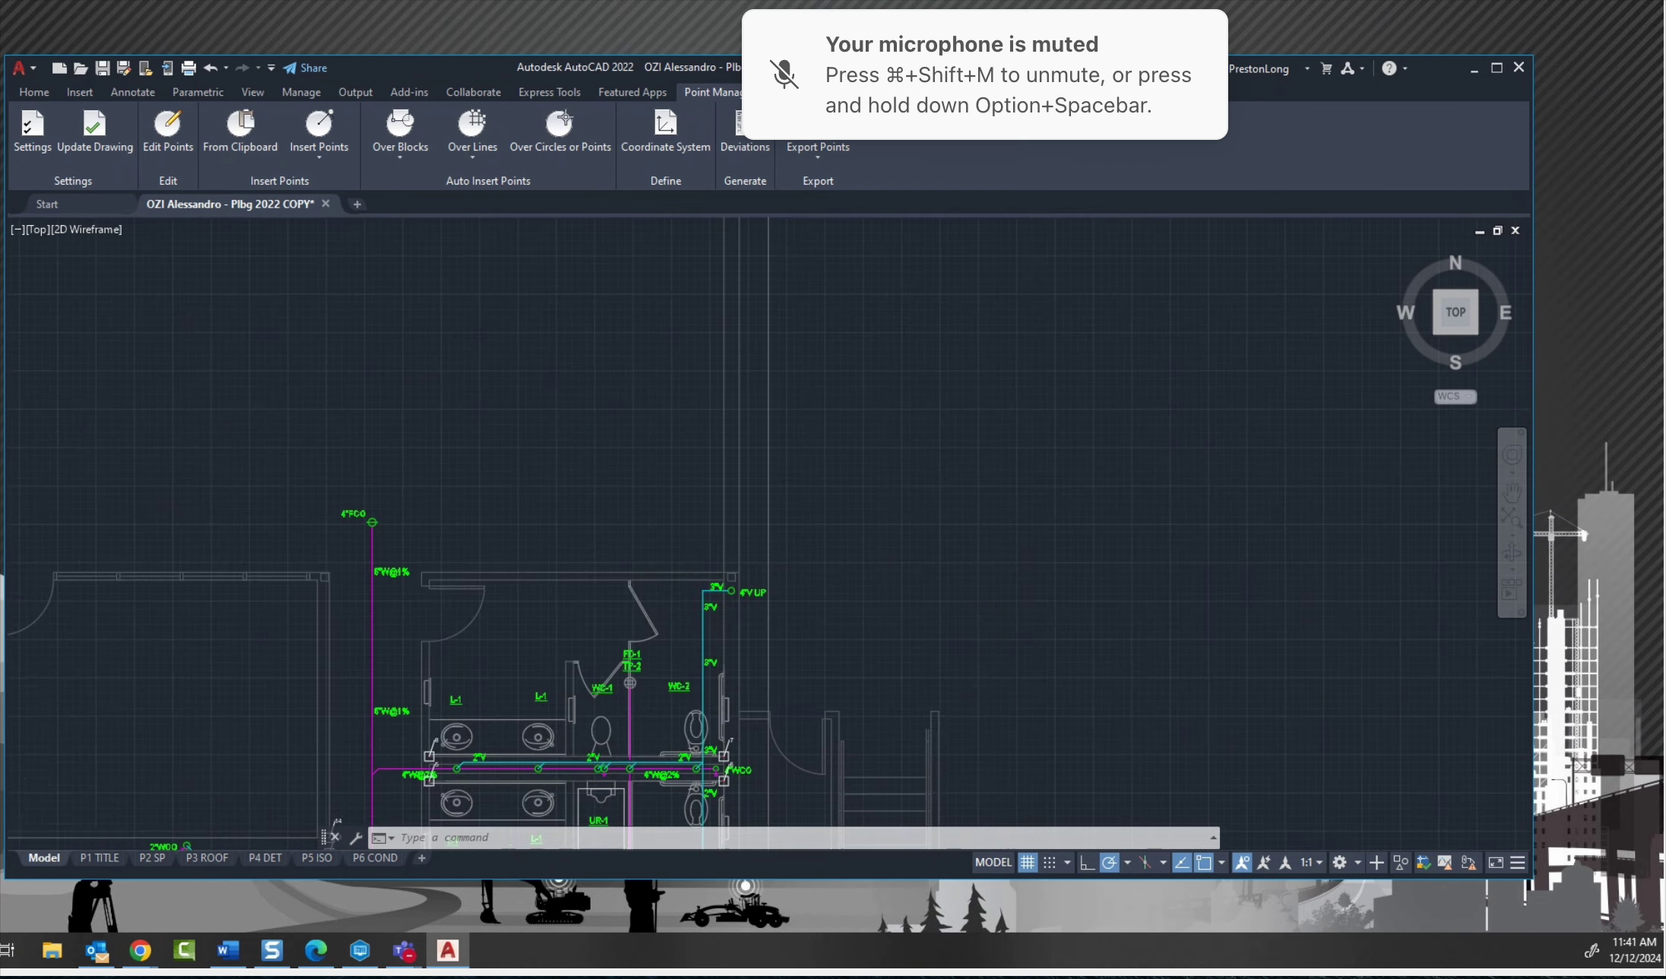
pyautogui.scroll(10, 545, 532)
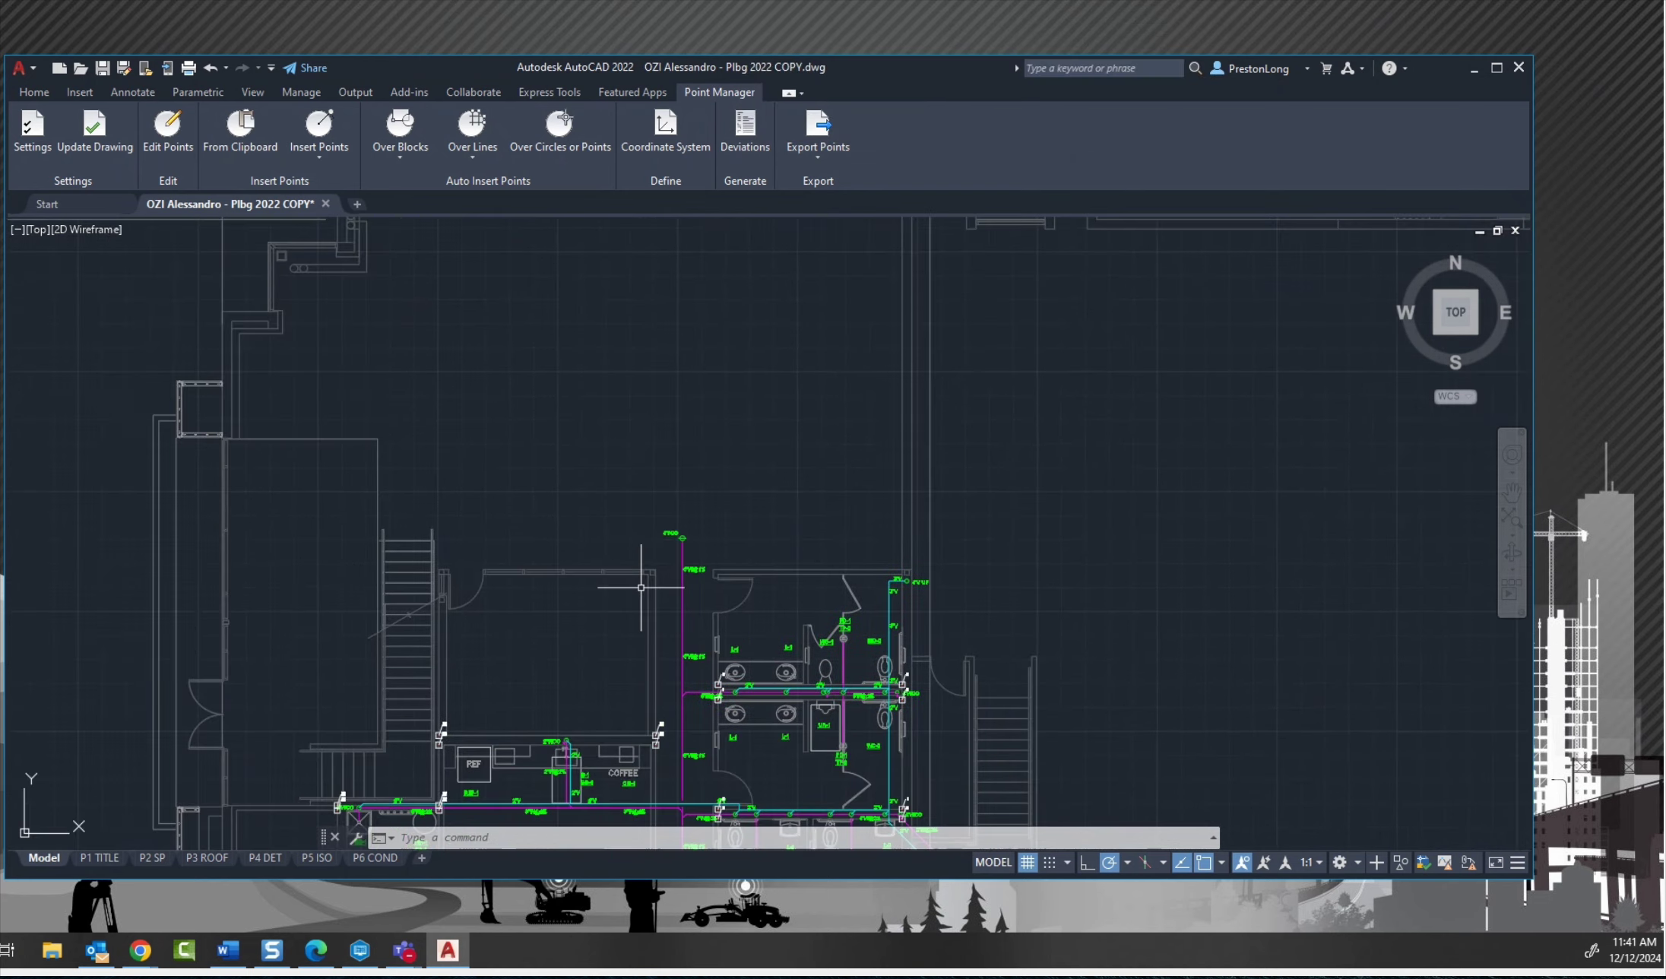
pyautogui.moveTo(480, 521); pyautogui.dragTo(740, 543, button='middle')
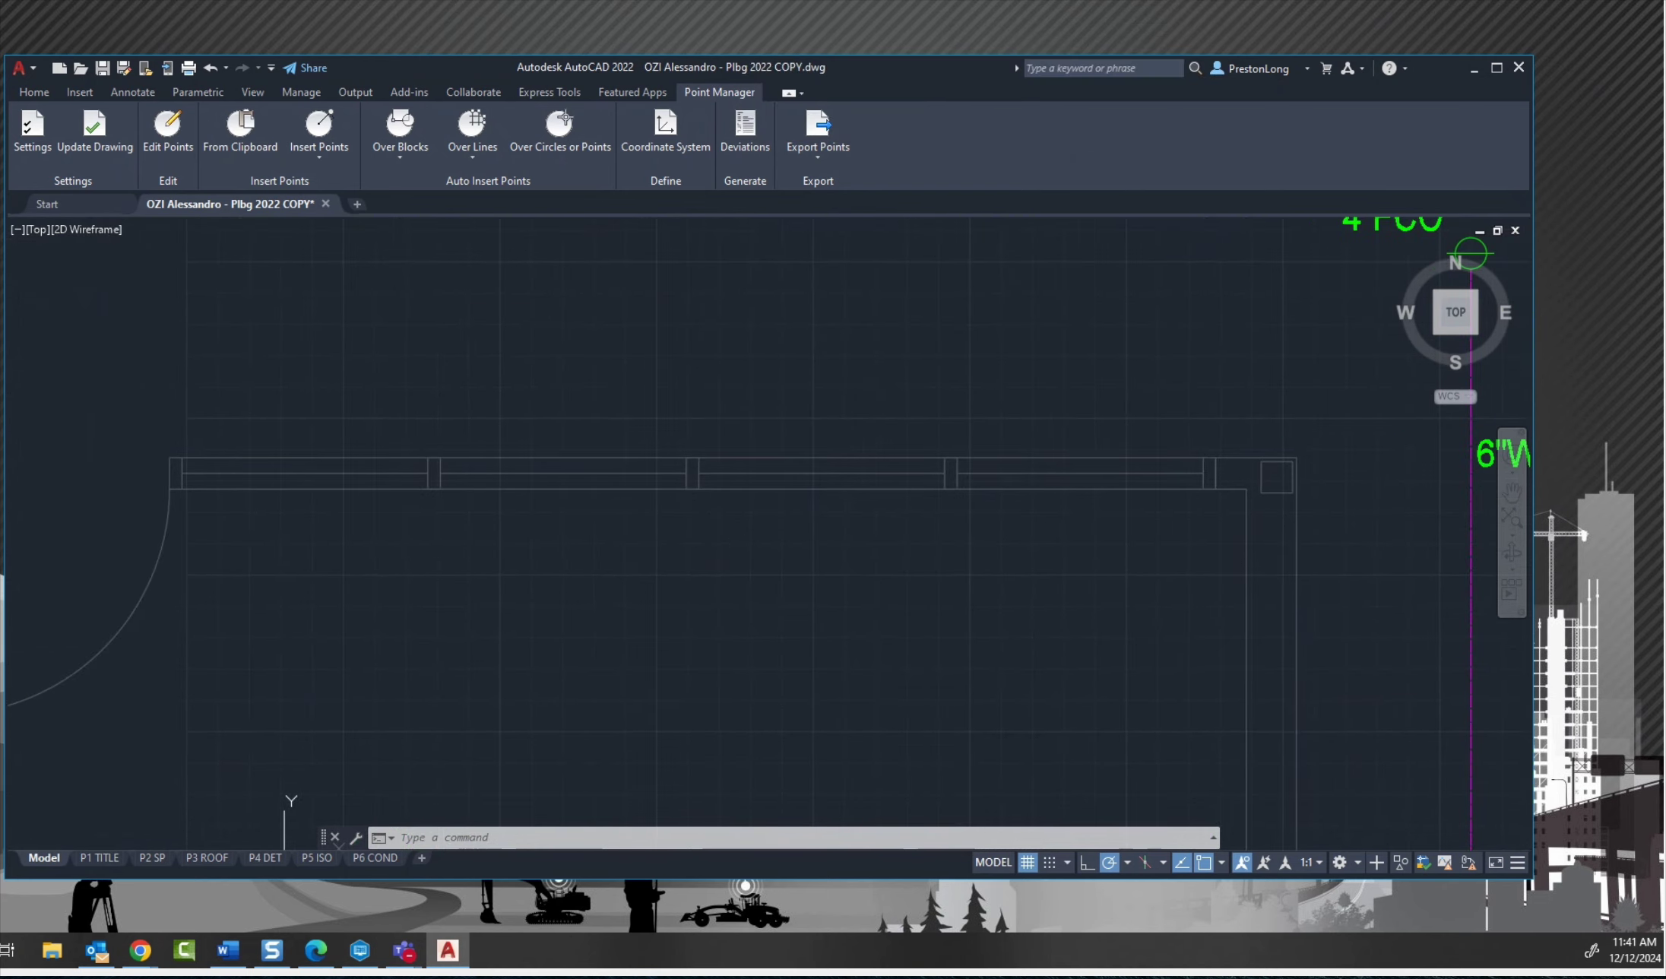
pyautogui.scroll(-2, 738, 542)
pyautogui.scroll(3, 734, 496)
pyautogui.scroll(-1, 734, 498)
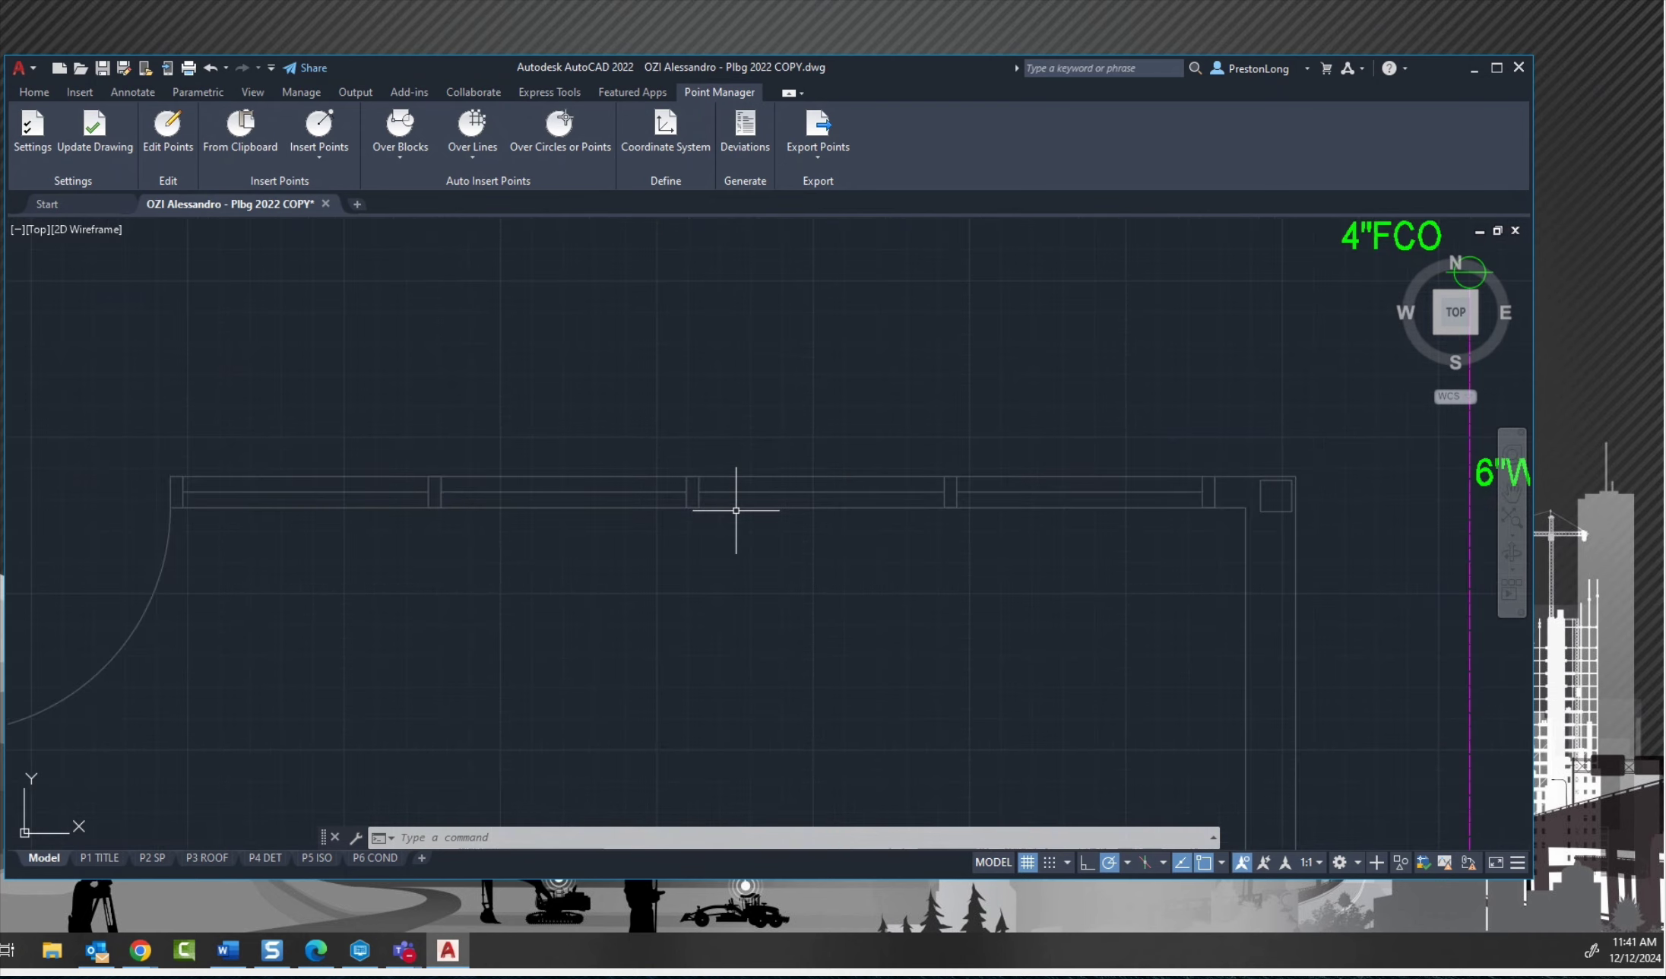
# Retry Auto Insert Points over Lines on the window wall's two long face lines, picking them with crossing selections.
pyautogui.click(475, 157)
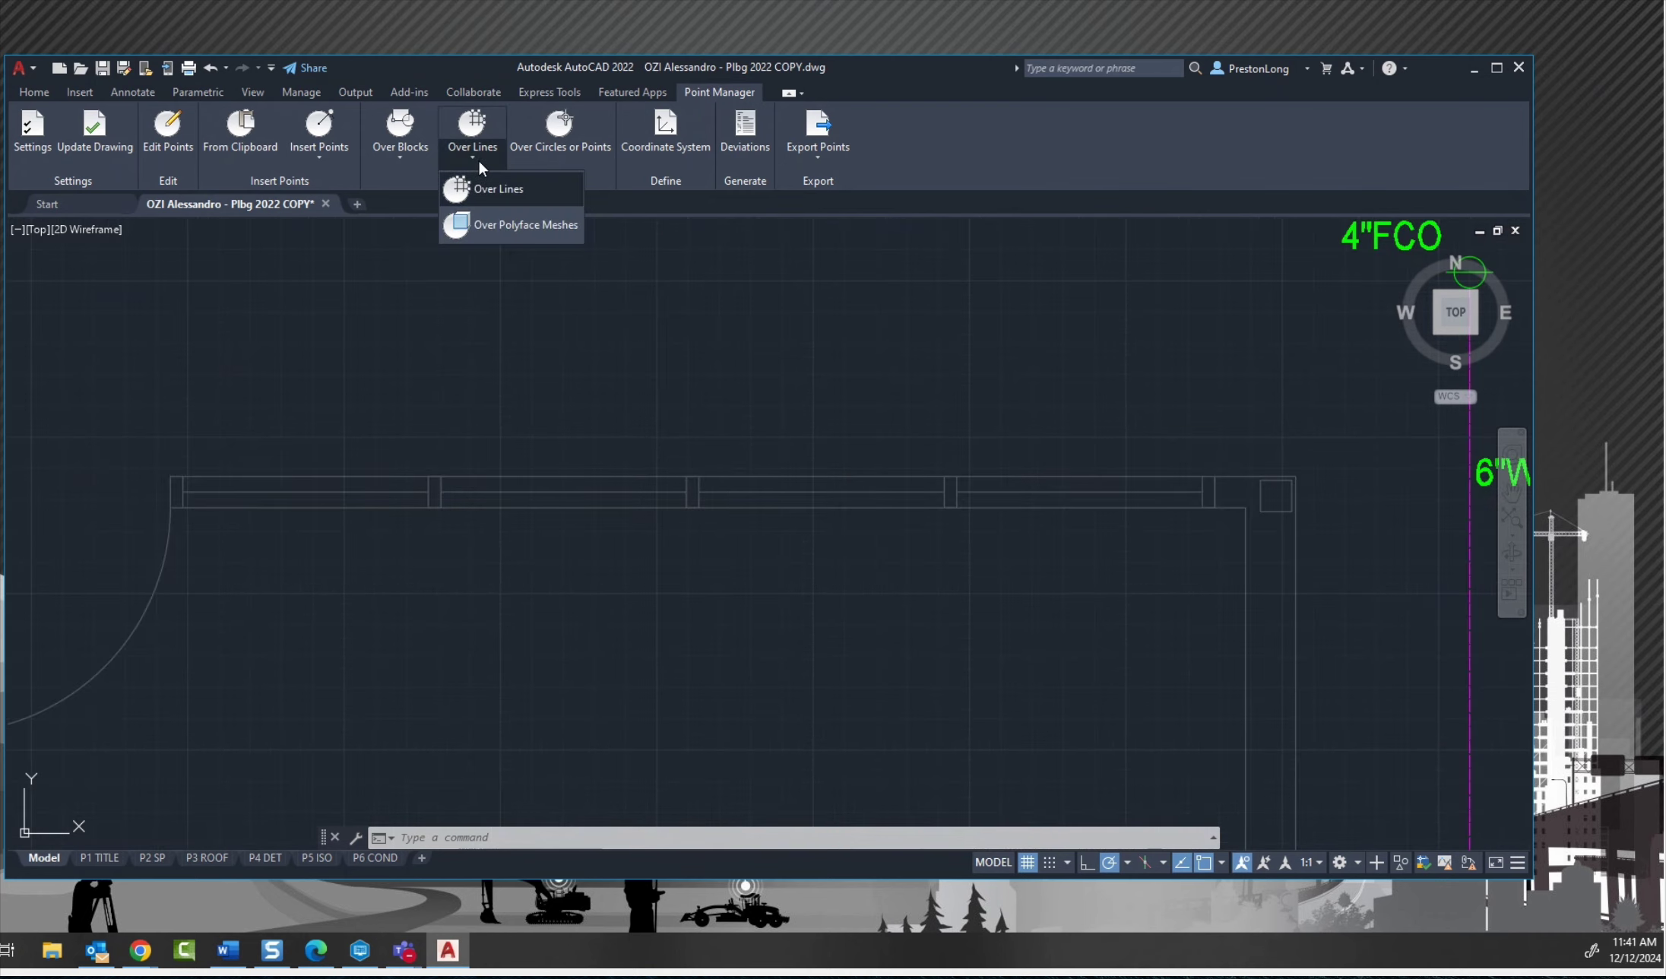
pyautogui.click(501, 187)
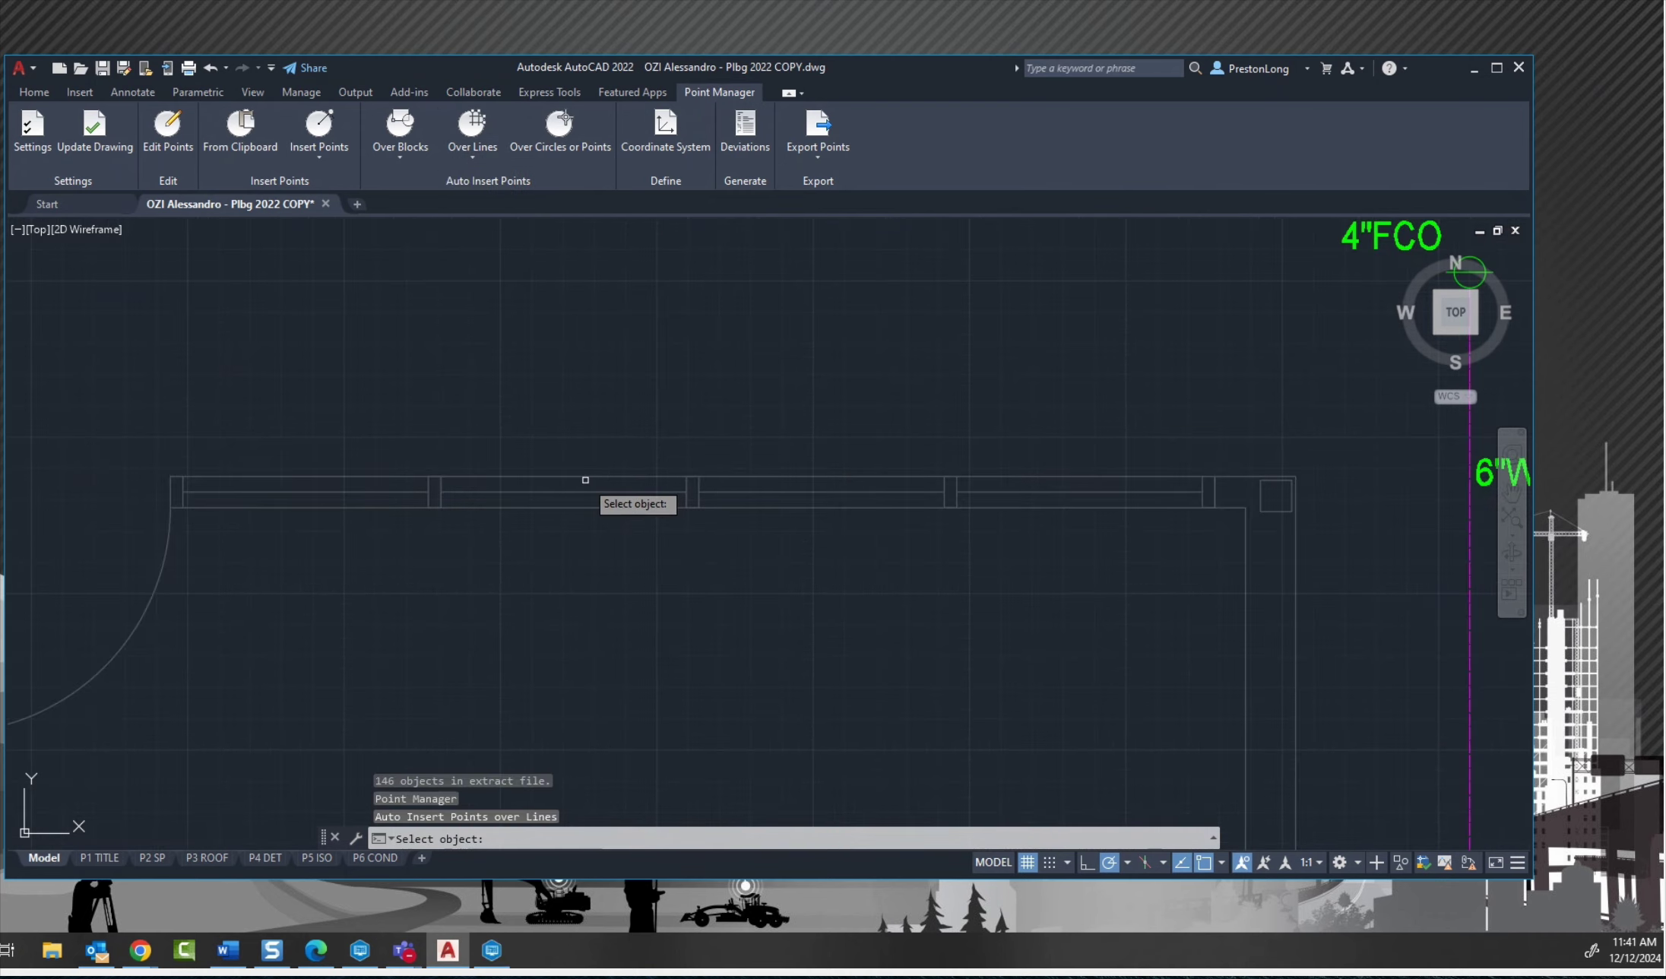
pyautogui.click(473, 156)
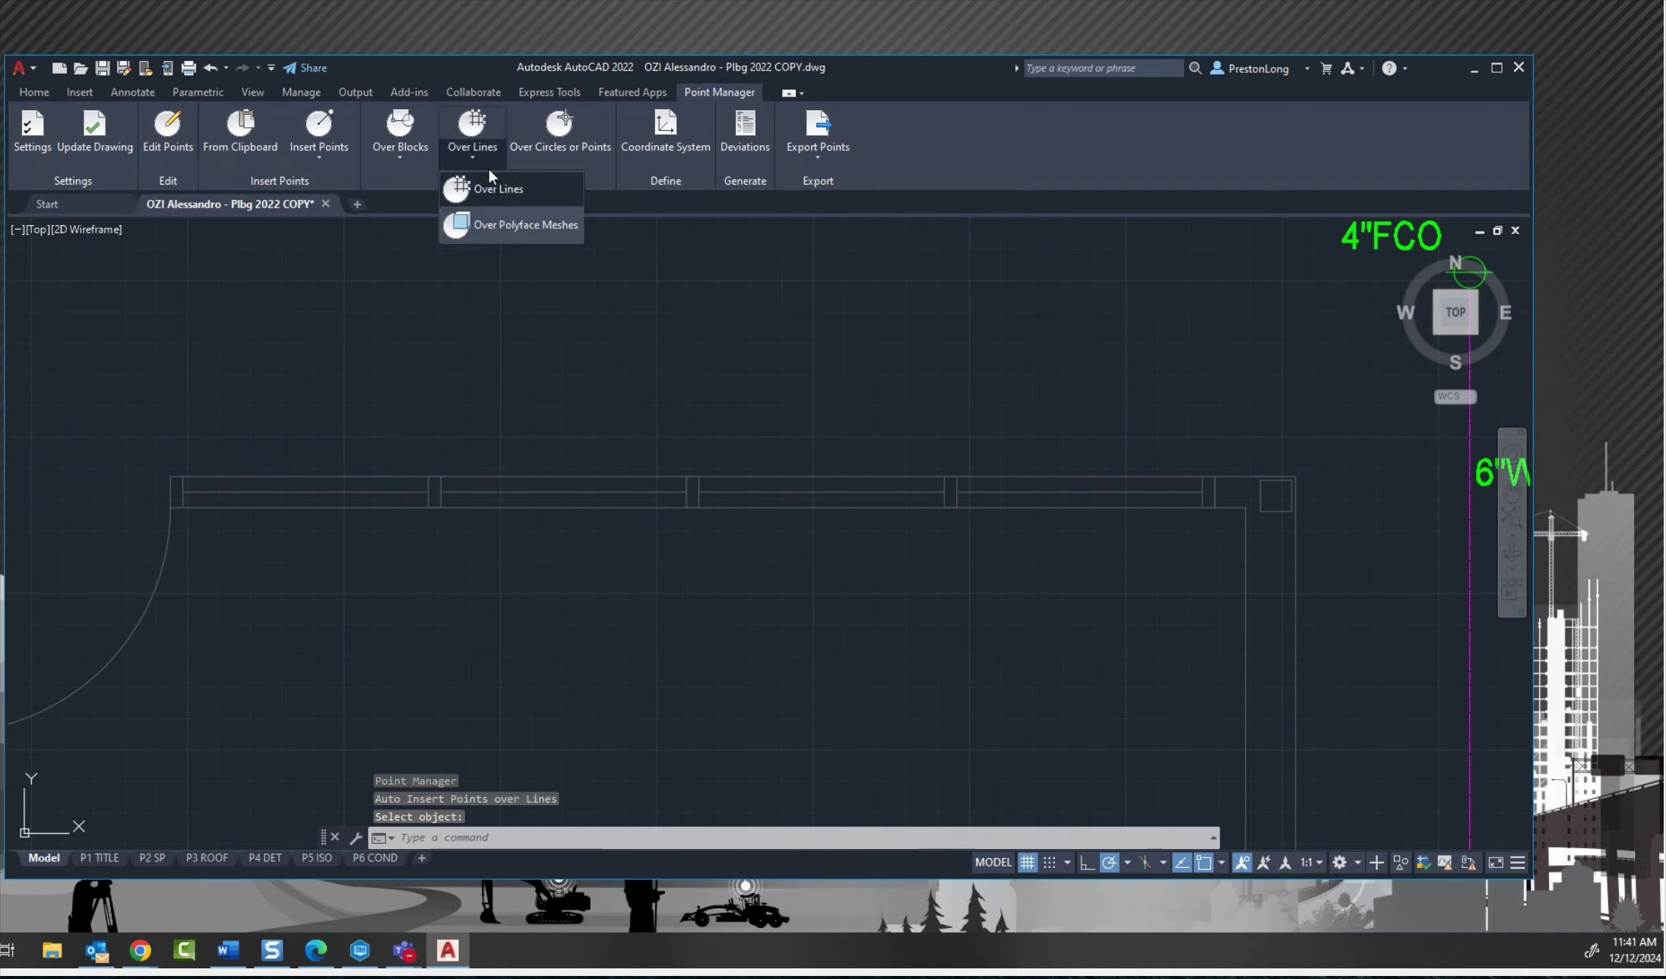
pyautogui.click(494, 189)
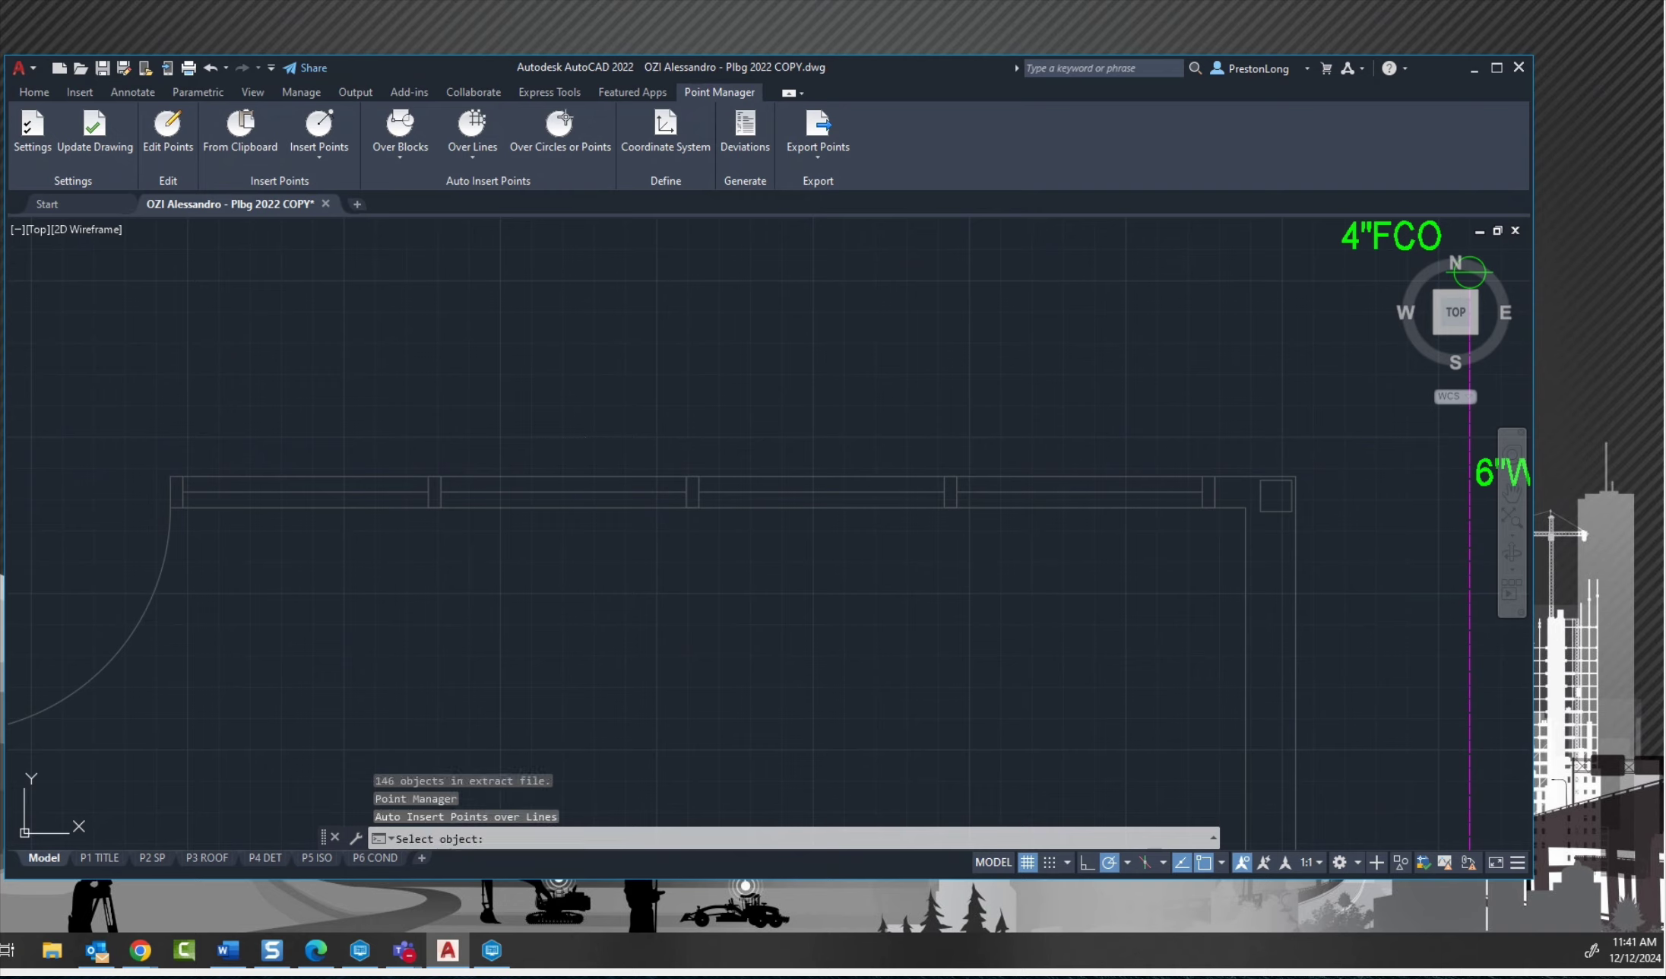
pyautogui.click(546, 473)
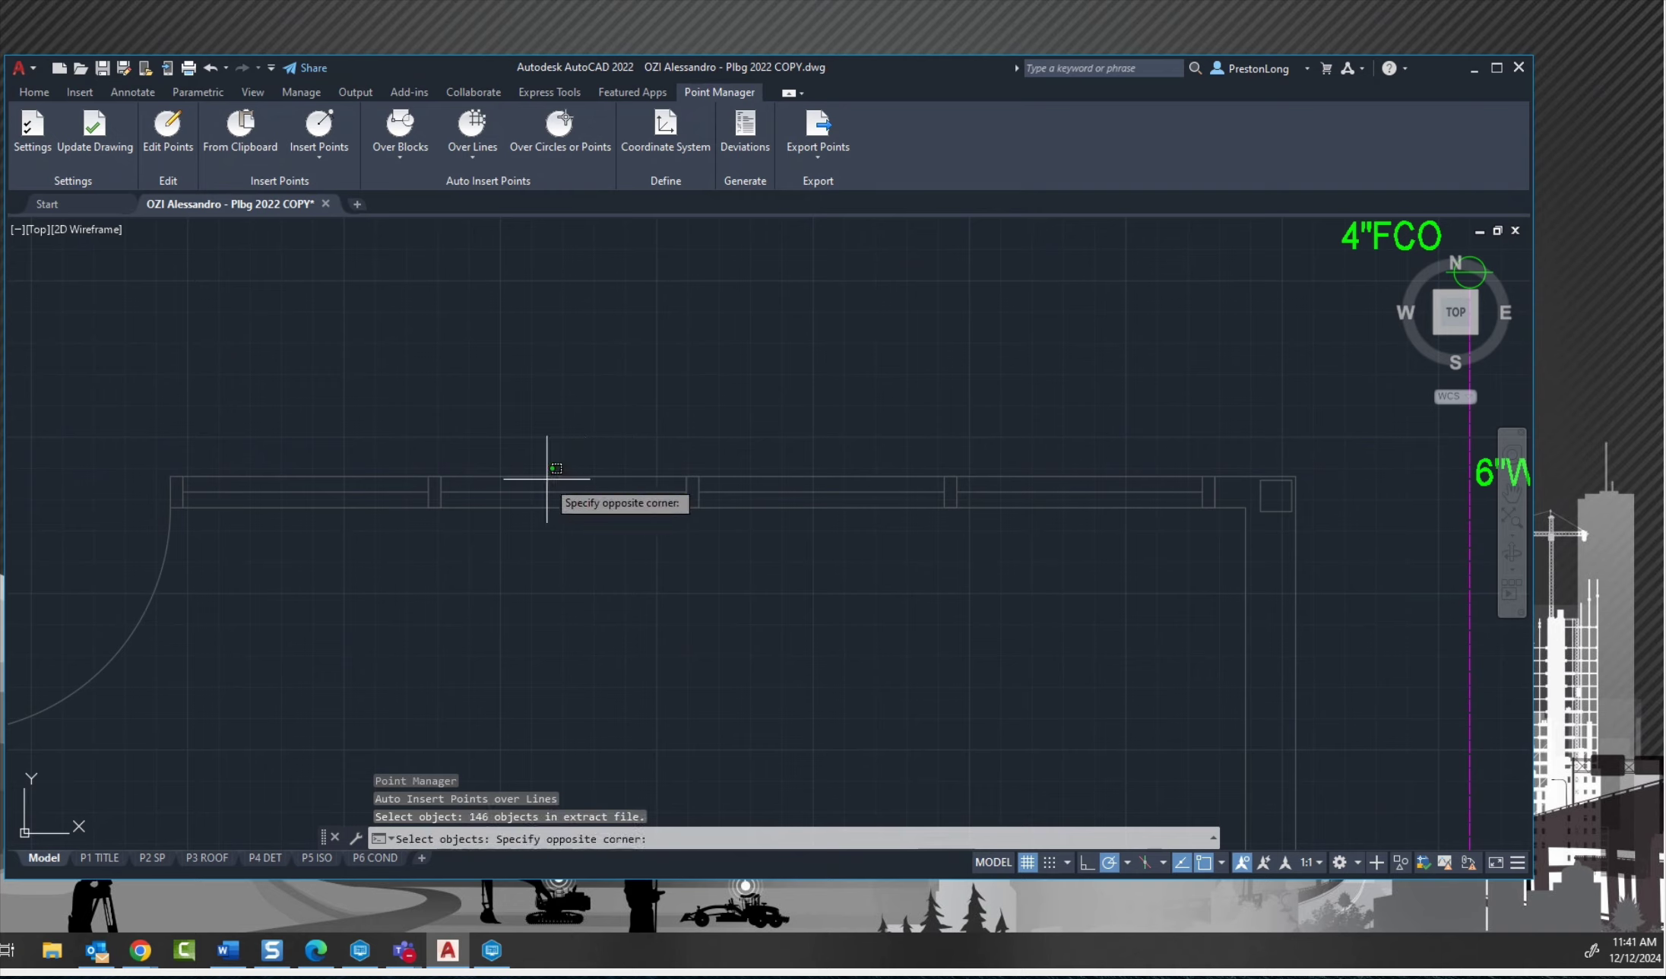
pyautogui.click(541, 470)
pyautogui.click(550, 488)
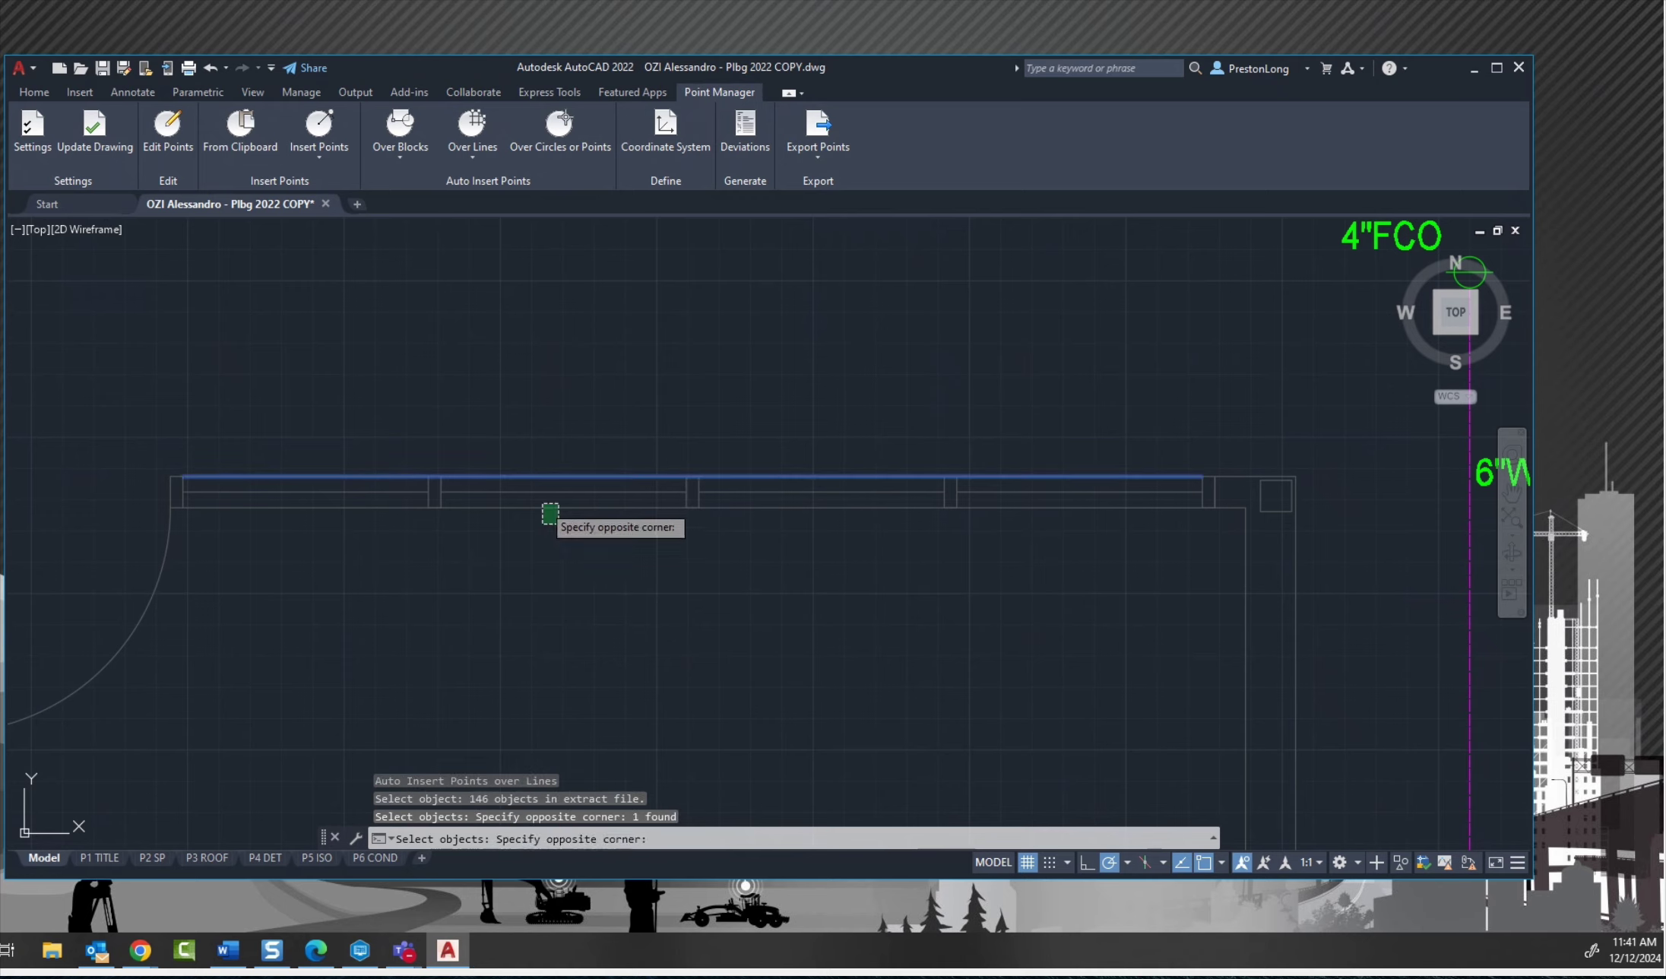
pyautogui.click(561, 523)
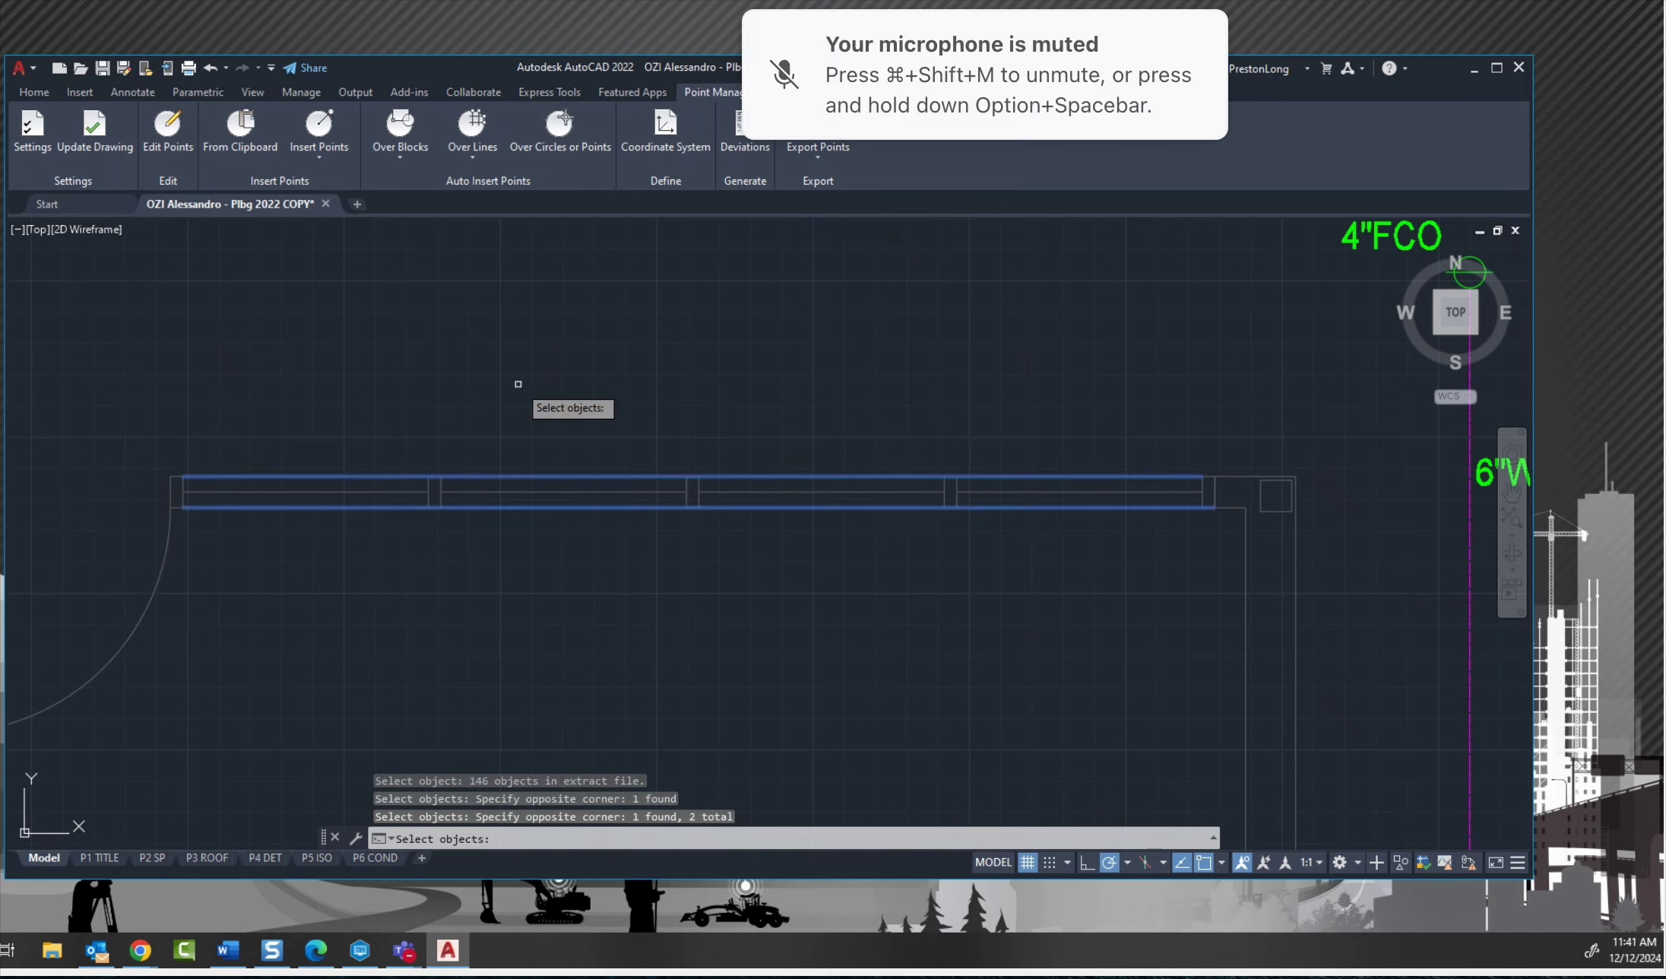
pyautogui.press('Return')
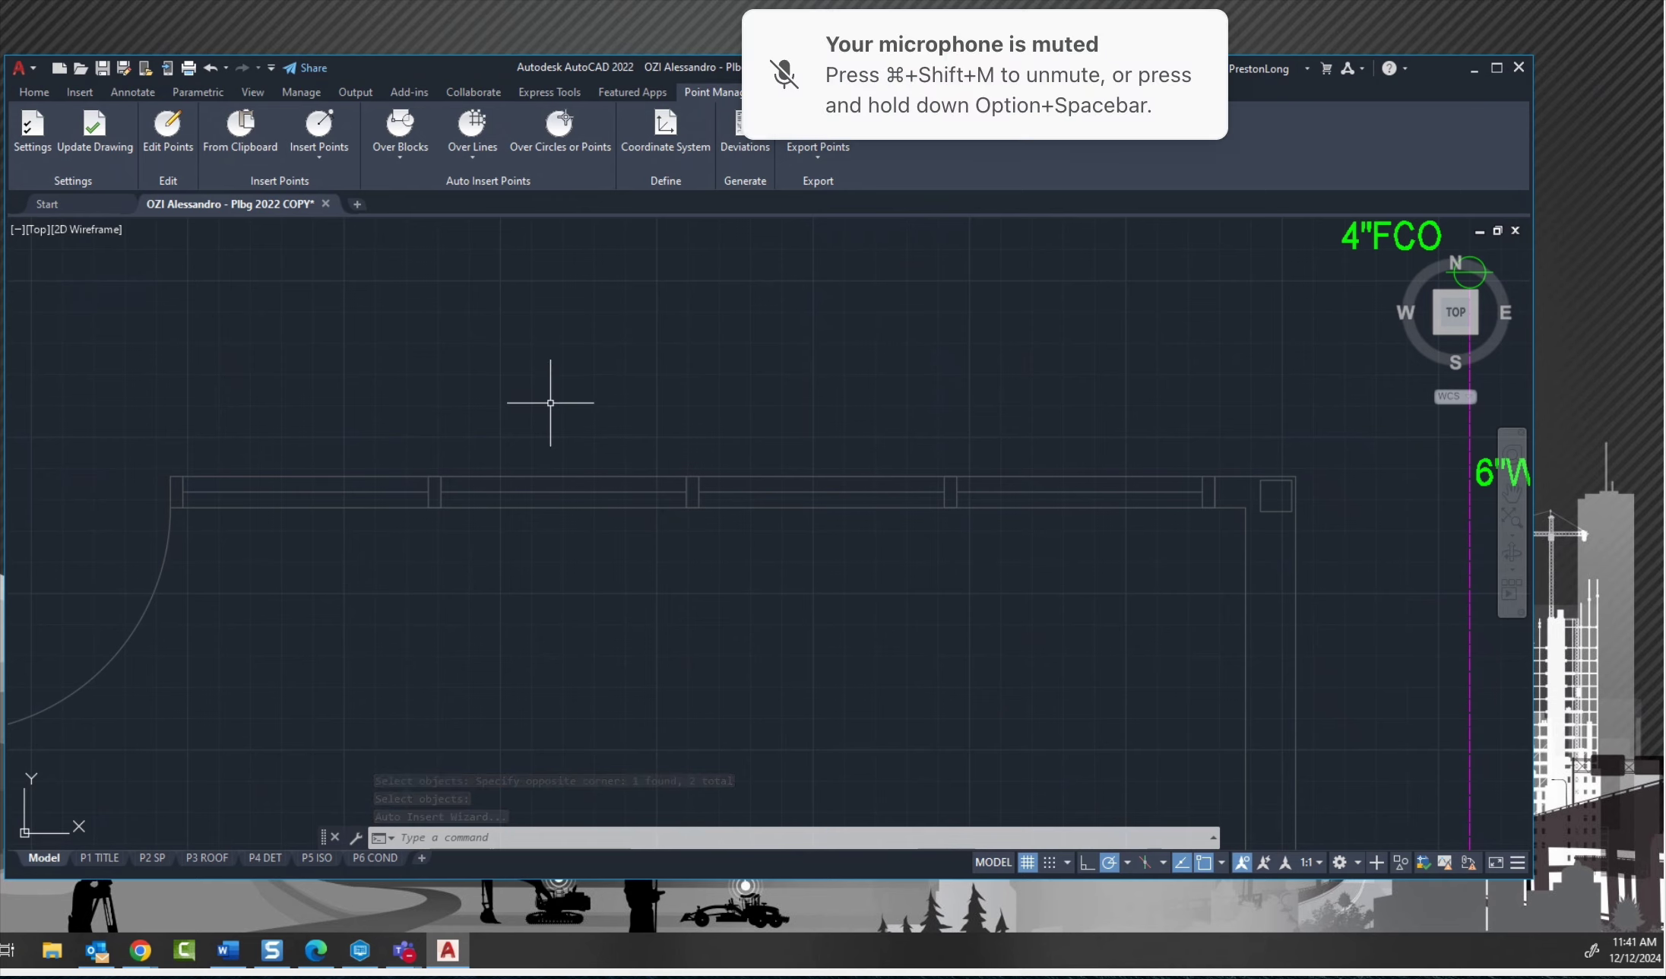
# Unlock the layer containing the window wall's upper face line by picking that line.
pyautogui.scroll(-4, 551, 403)
pyautogui.scroll(-3, 571, 381)
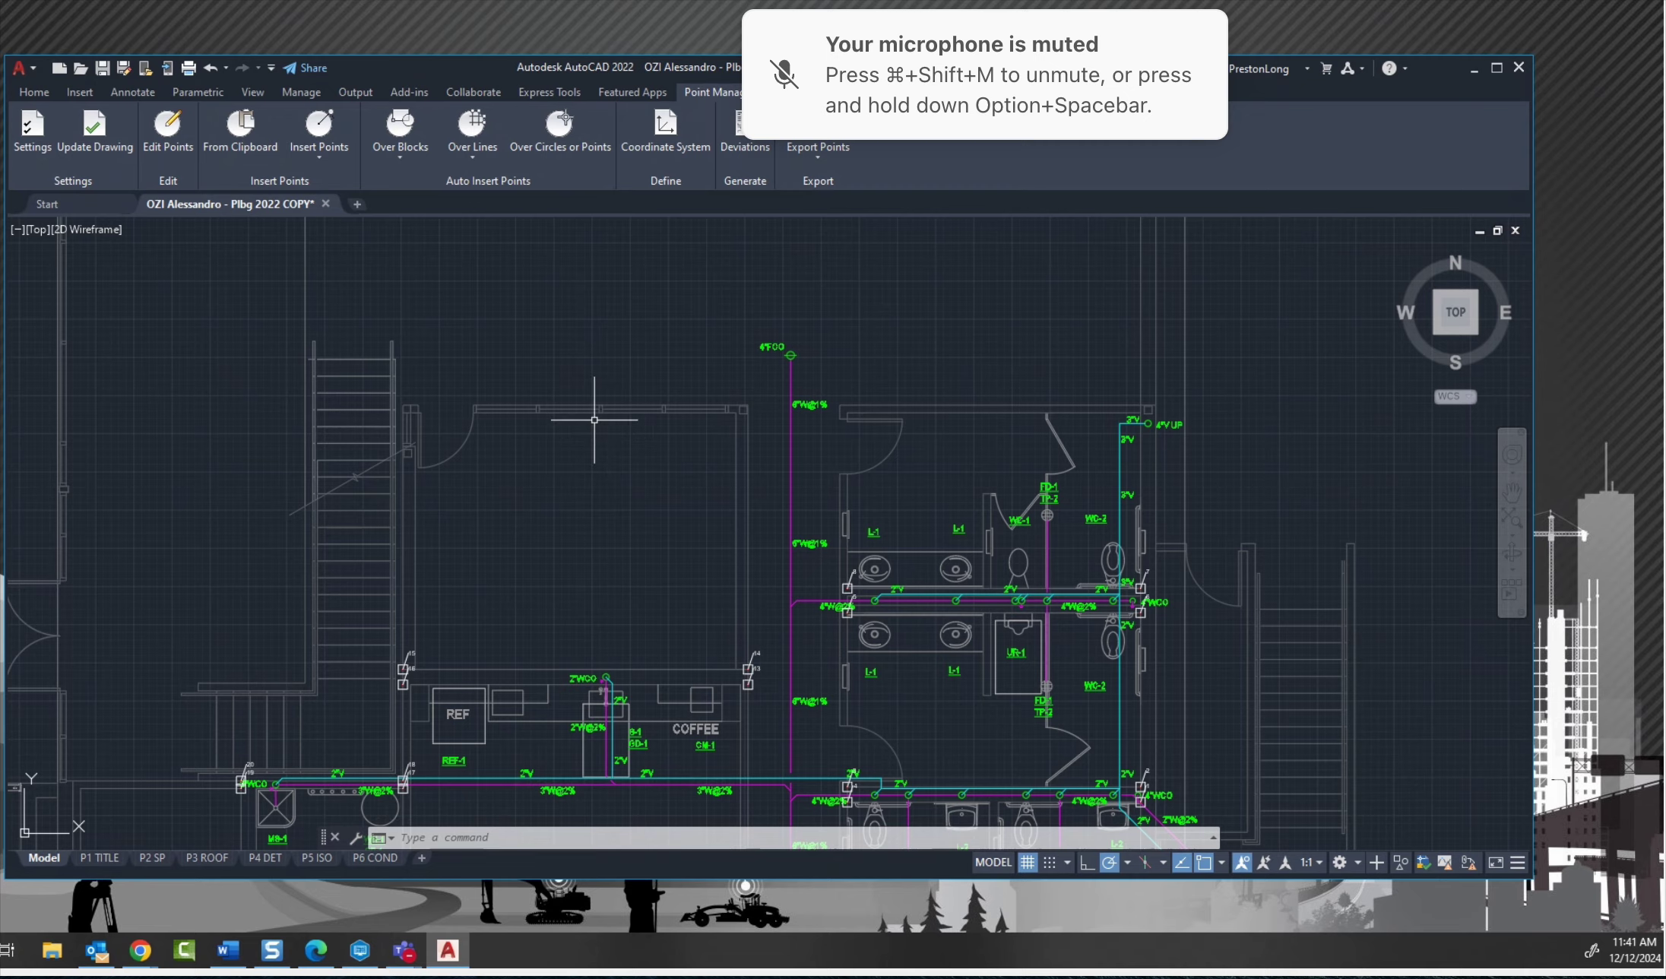
pyautogui.scroll(2, 594, 419)
pyautogui.scroll(4, 608, 414)
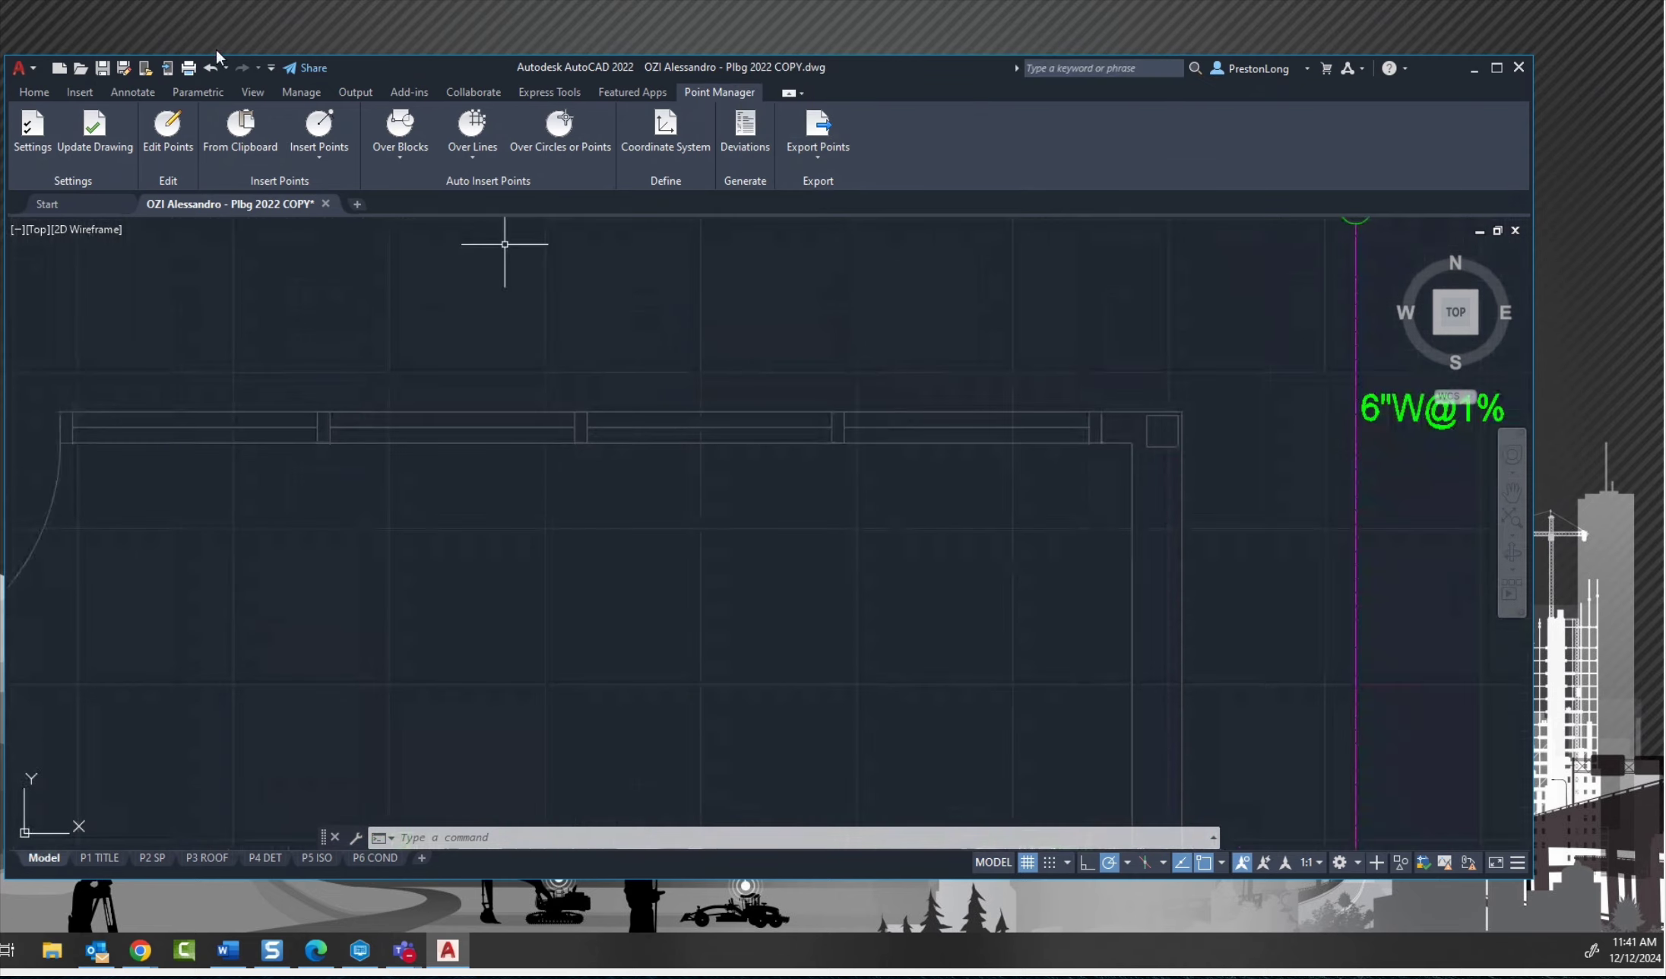
pyautogui.click(48, 88)
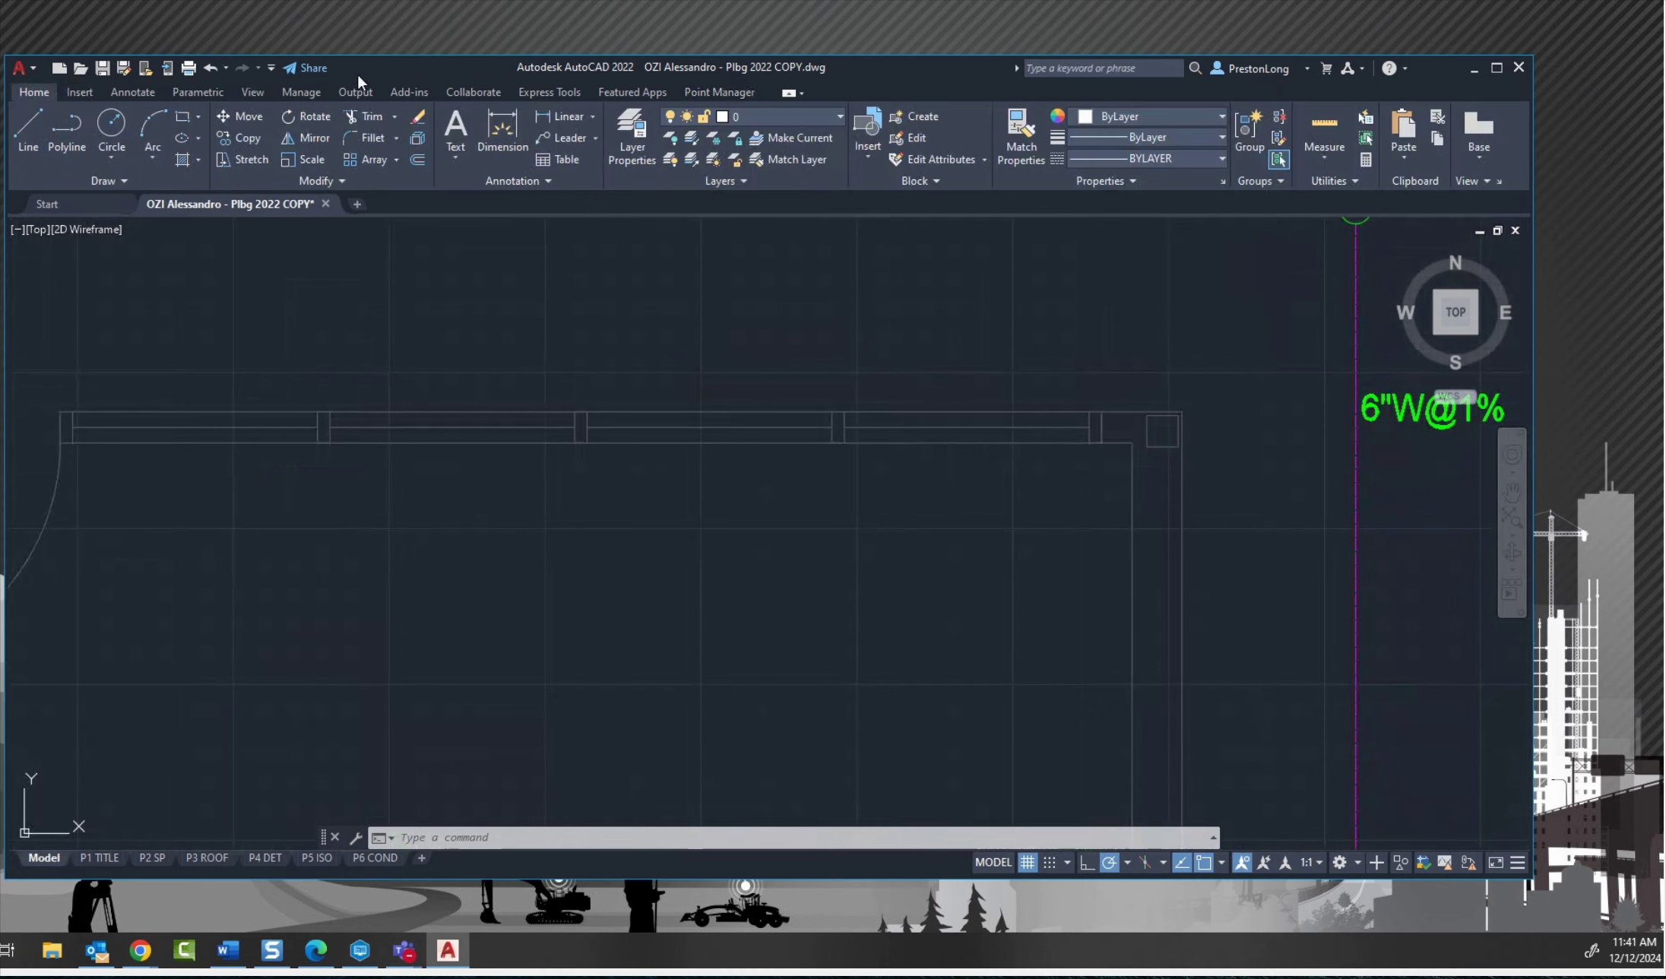
pyautogui.click(733, 160)
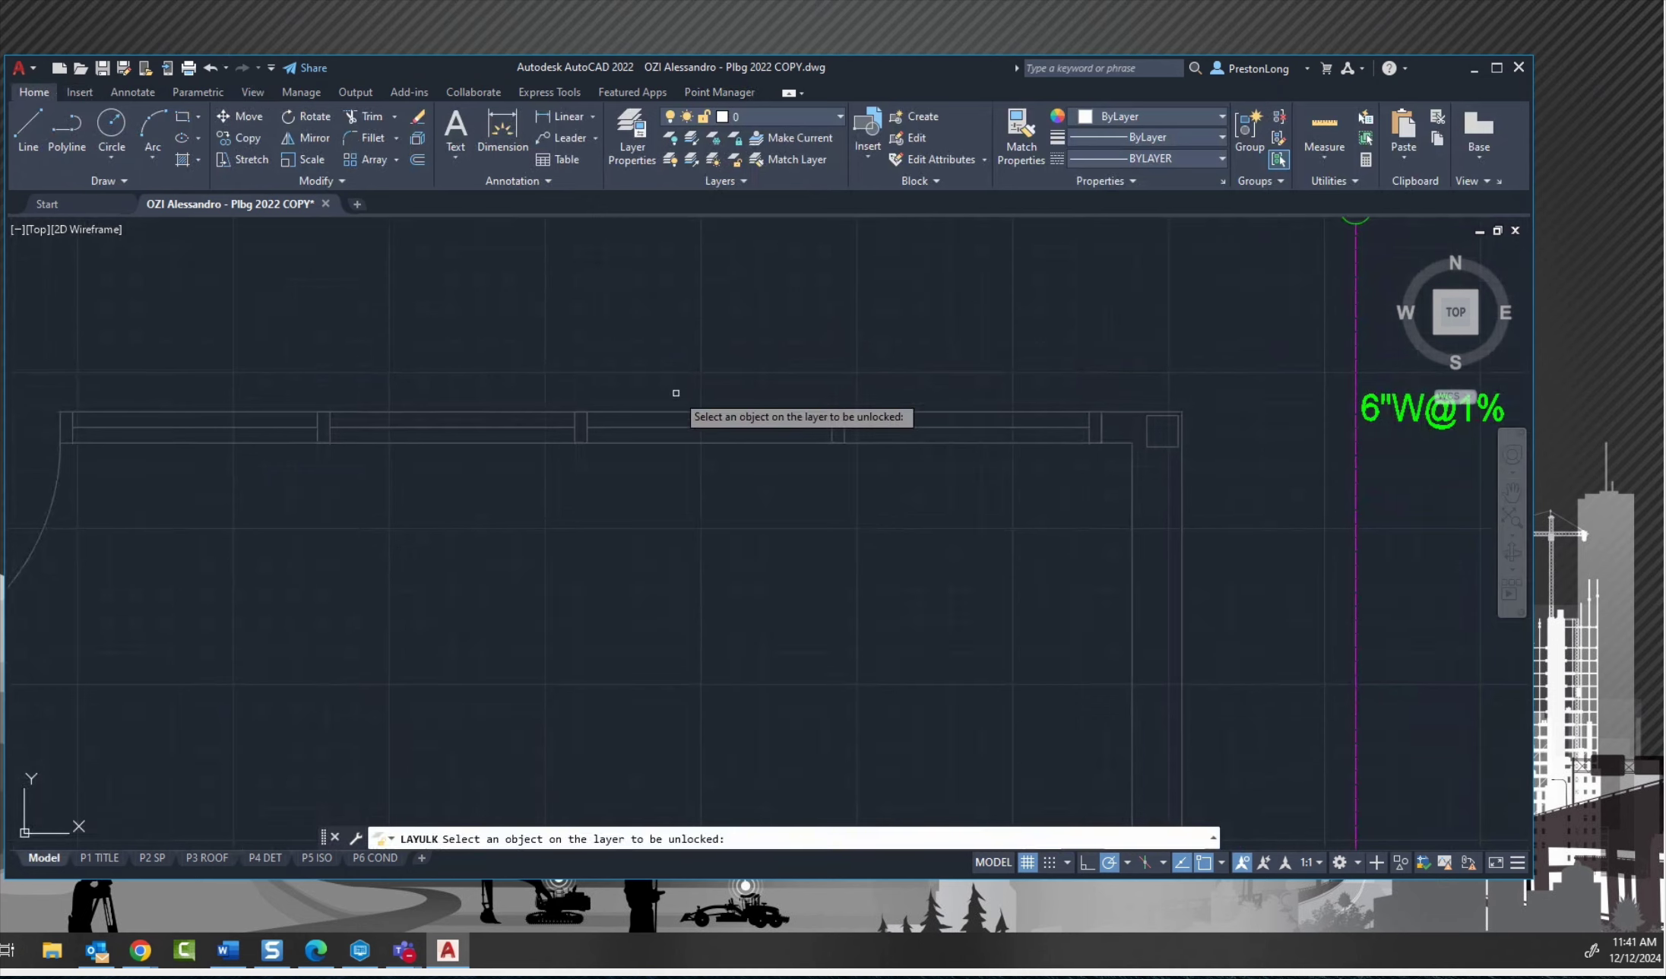
pyautogui.click(676, 412)
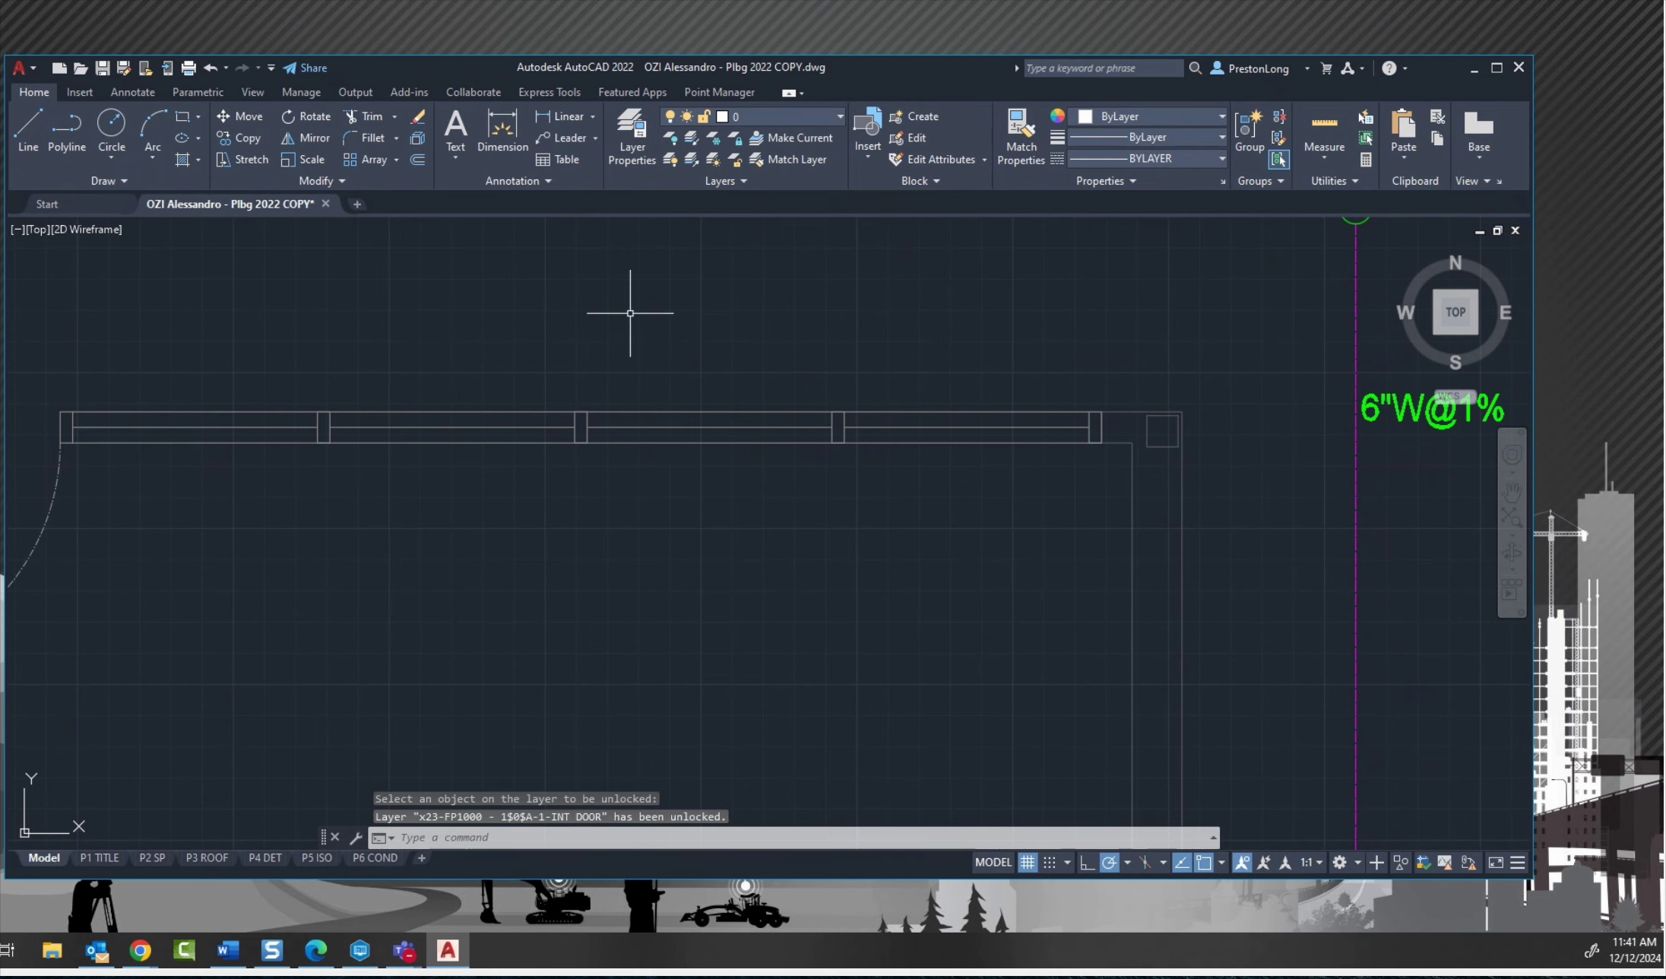
pyautogui.scroll(-4, 653, 430)
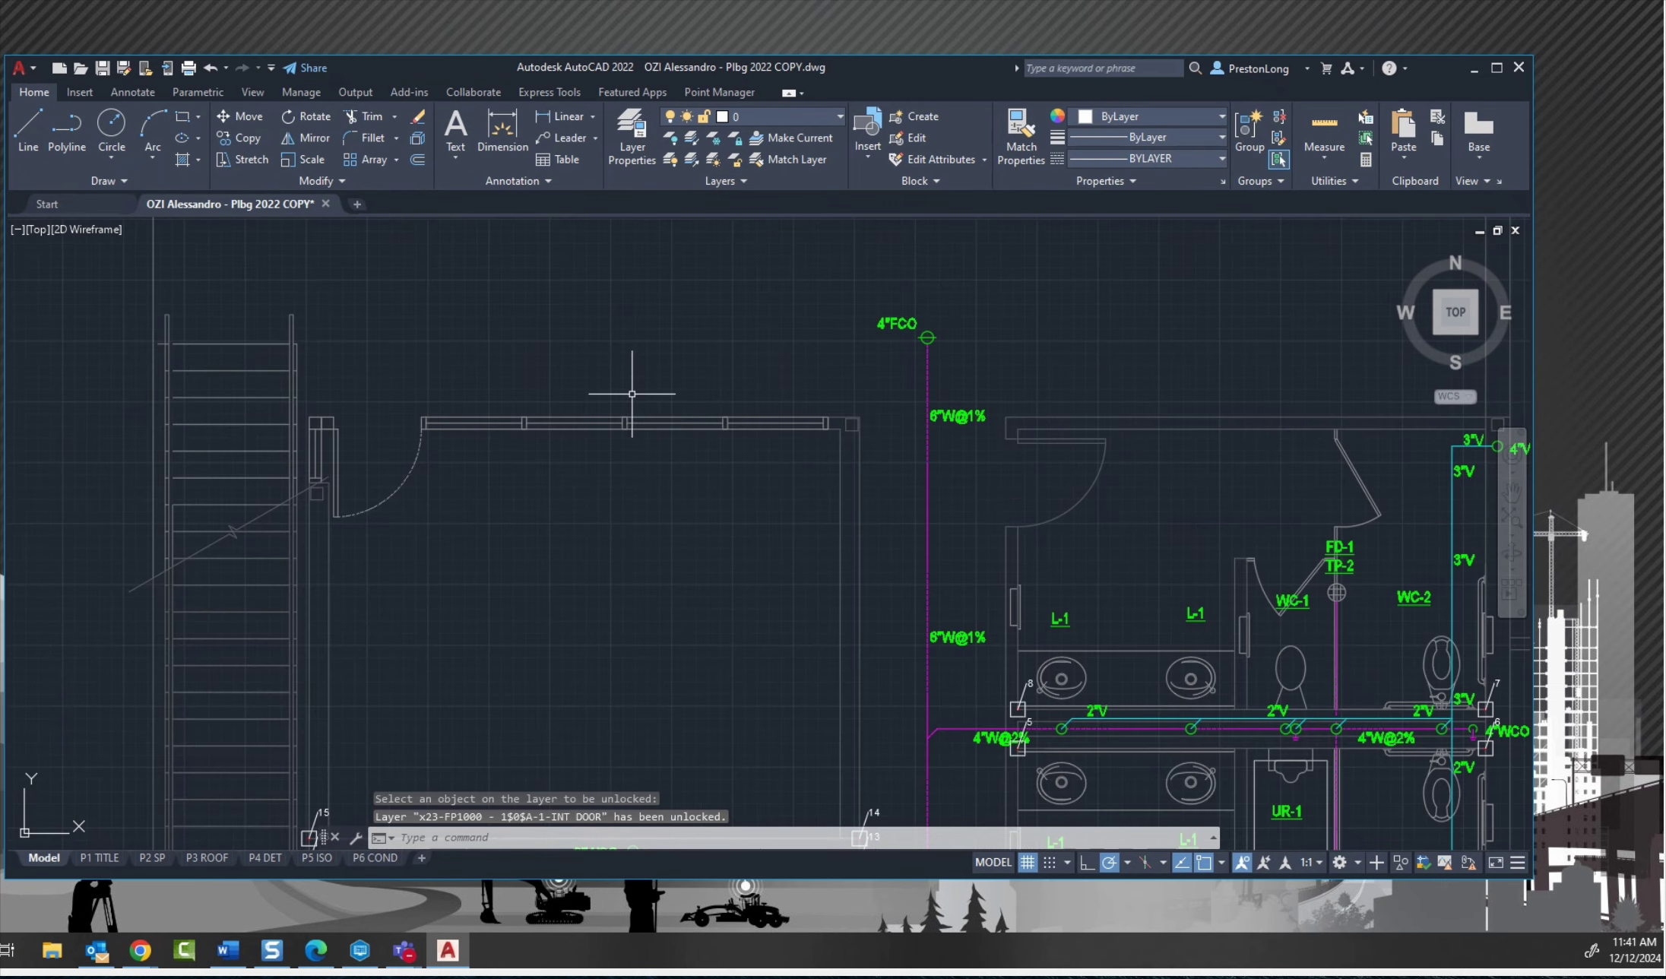
pyautogui.scroll(2, 600, 450)
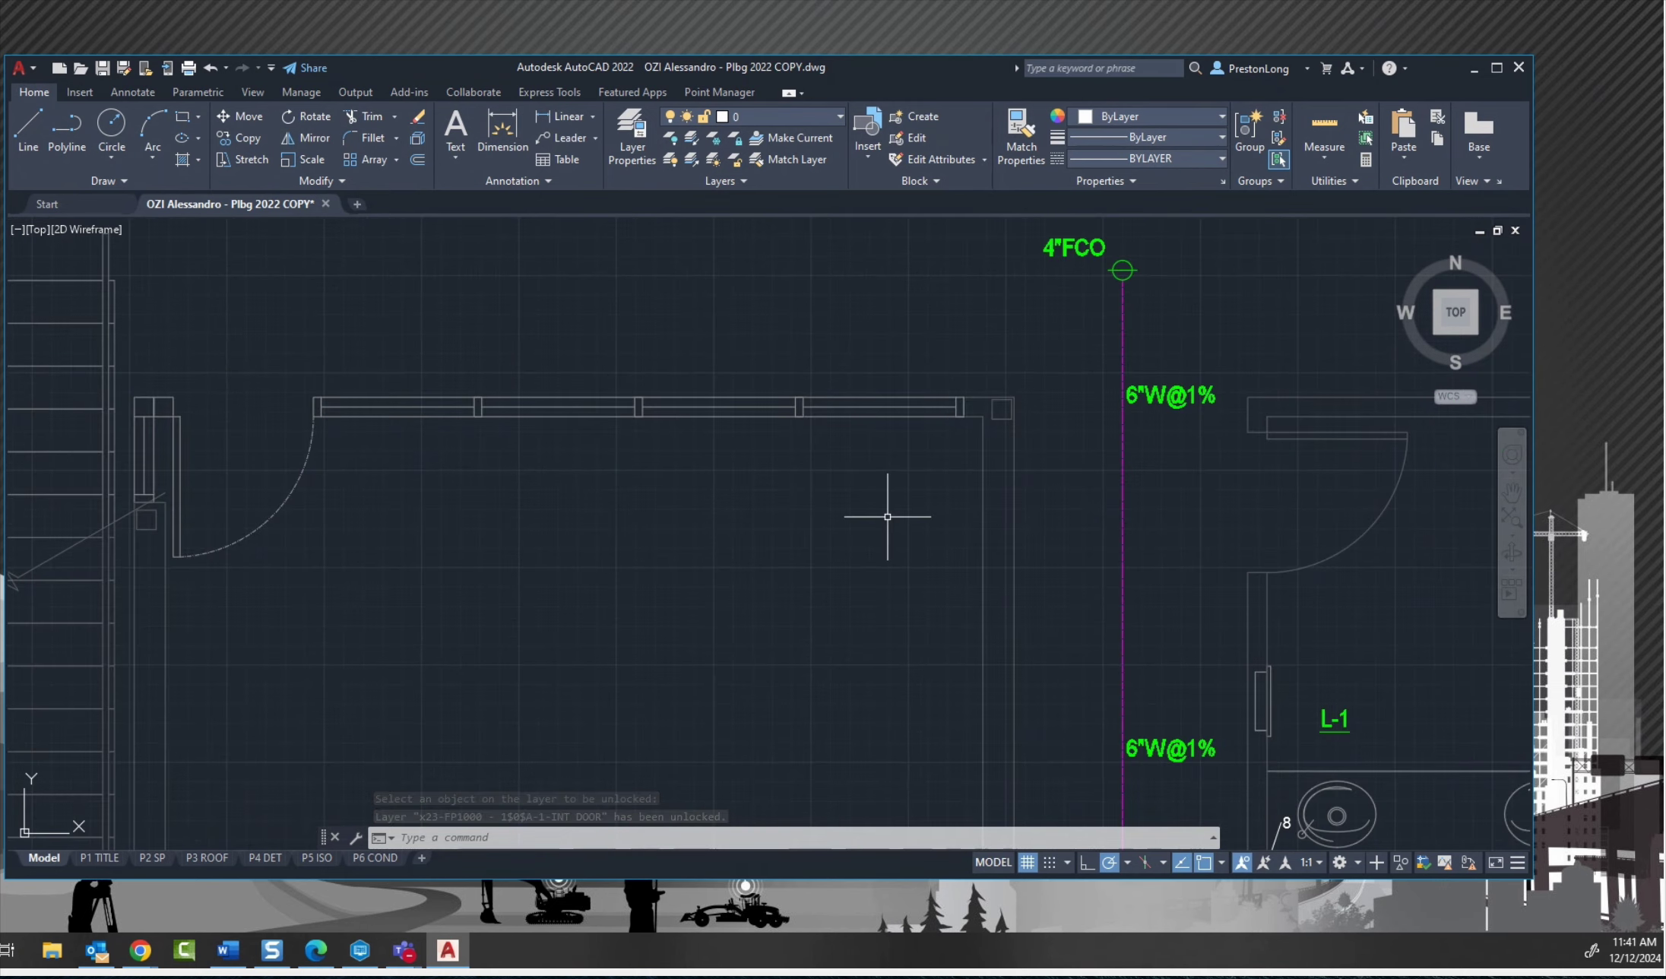
pyautogui.press('Escape')
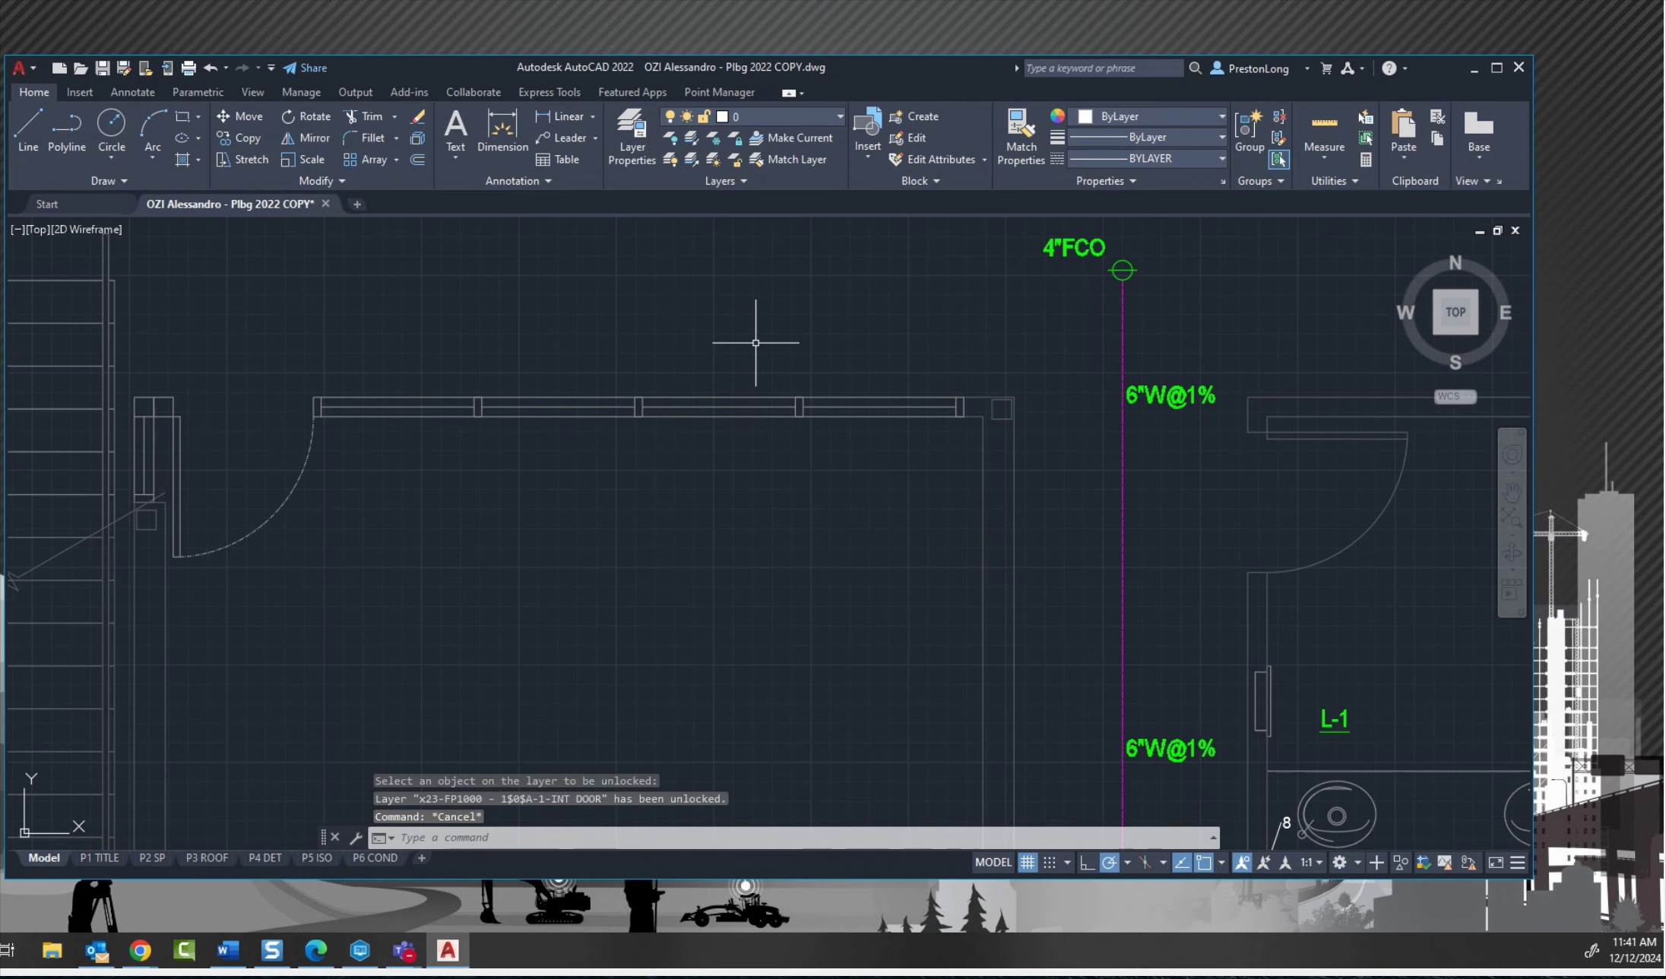
# Start Auto Insert Points over Lines on the window wall's upper and lower long face lines.
pyautogui.scroll(2, 702, 362)
pyautogui.moveTo(702, 361)
pyautogui.mouseDown(button='middle')
pyautogui.moveTo(740, 376)
pyautogui.moveTo(784, 230)
pyautogui.mouseUp(button='middle')
pyautogui.click(719, 92)
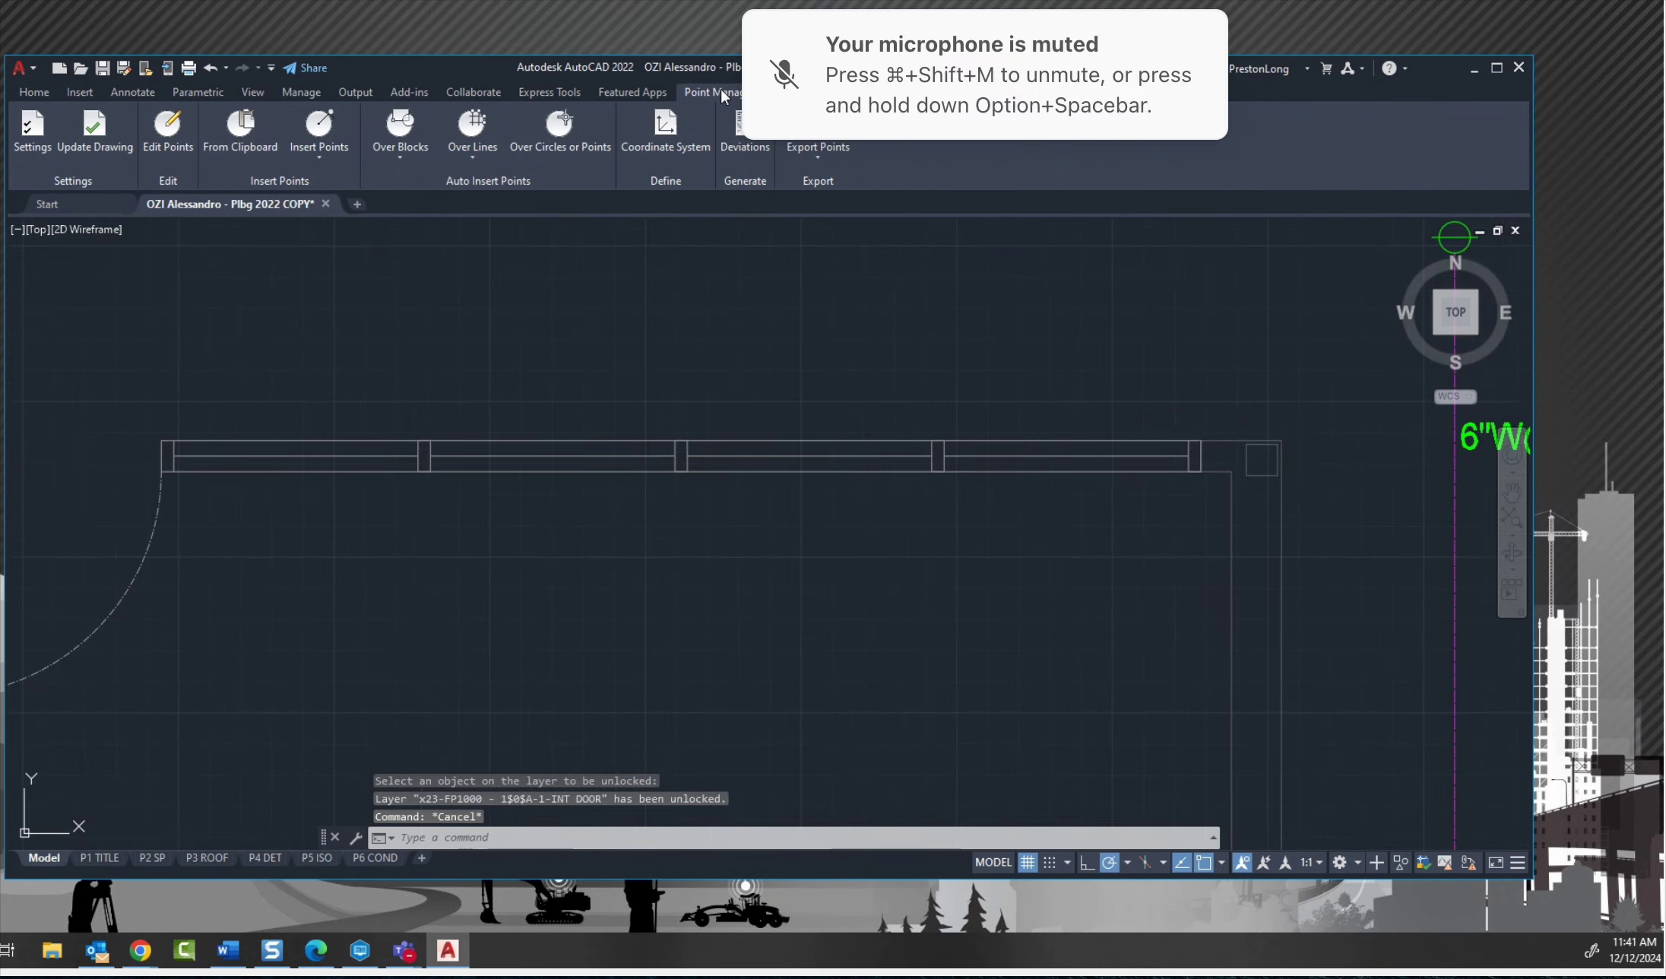
pyautogui.click(470, 148)
pyautogui.click(506, 183)
pyautogui.click(576, 447)
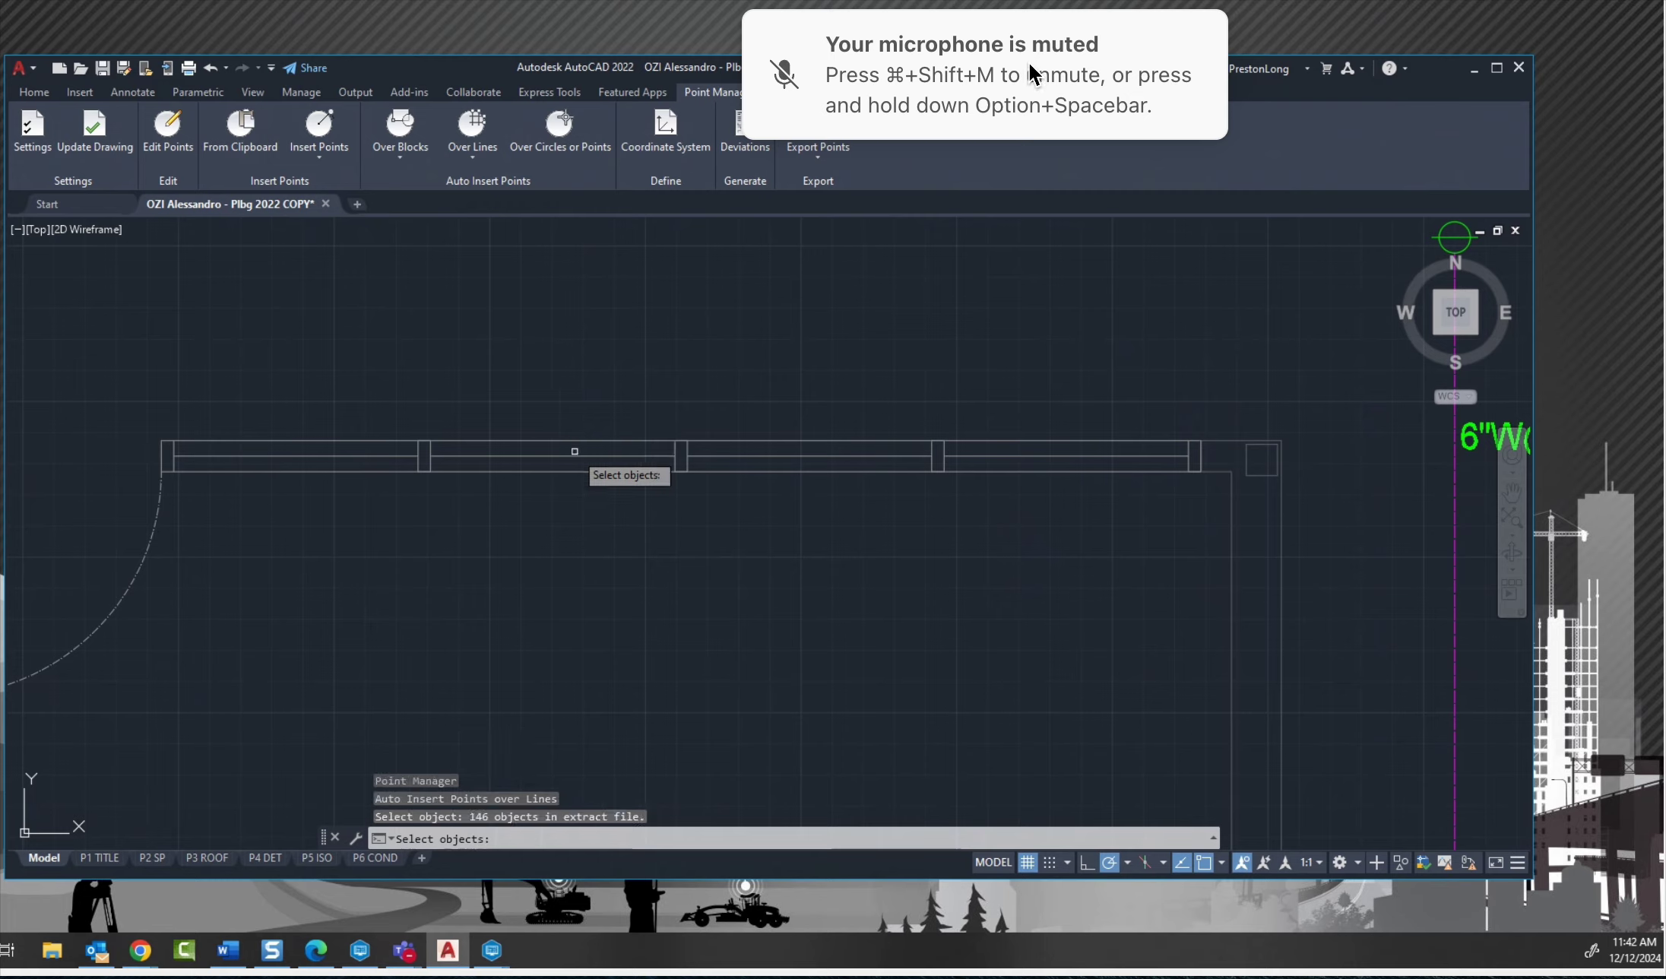
pyautogui.click(571, 441)
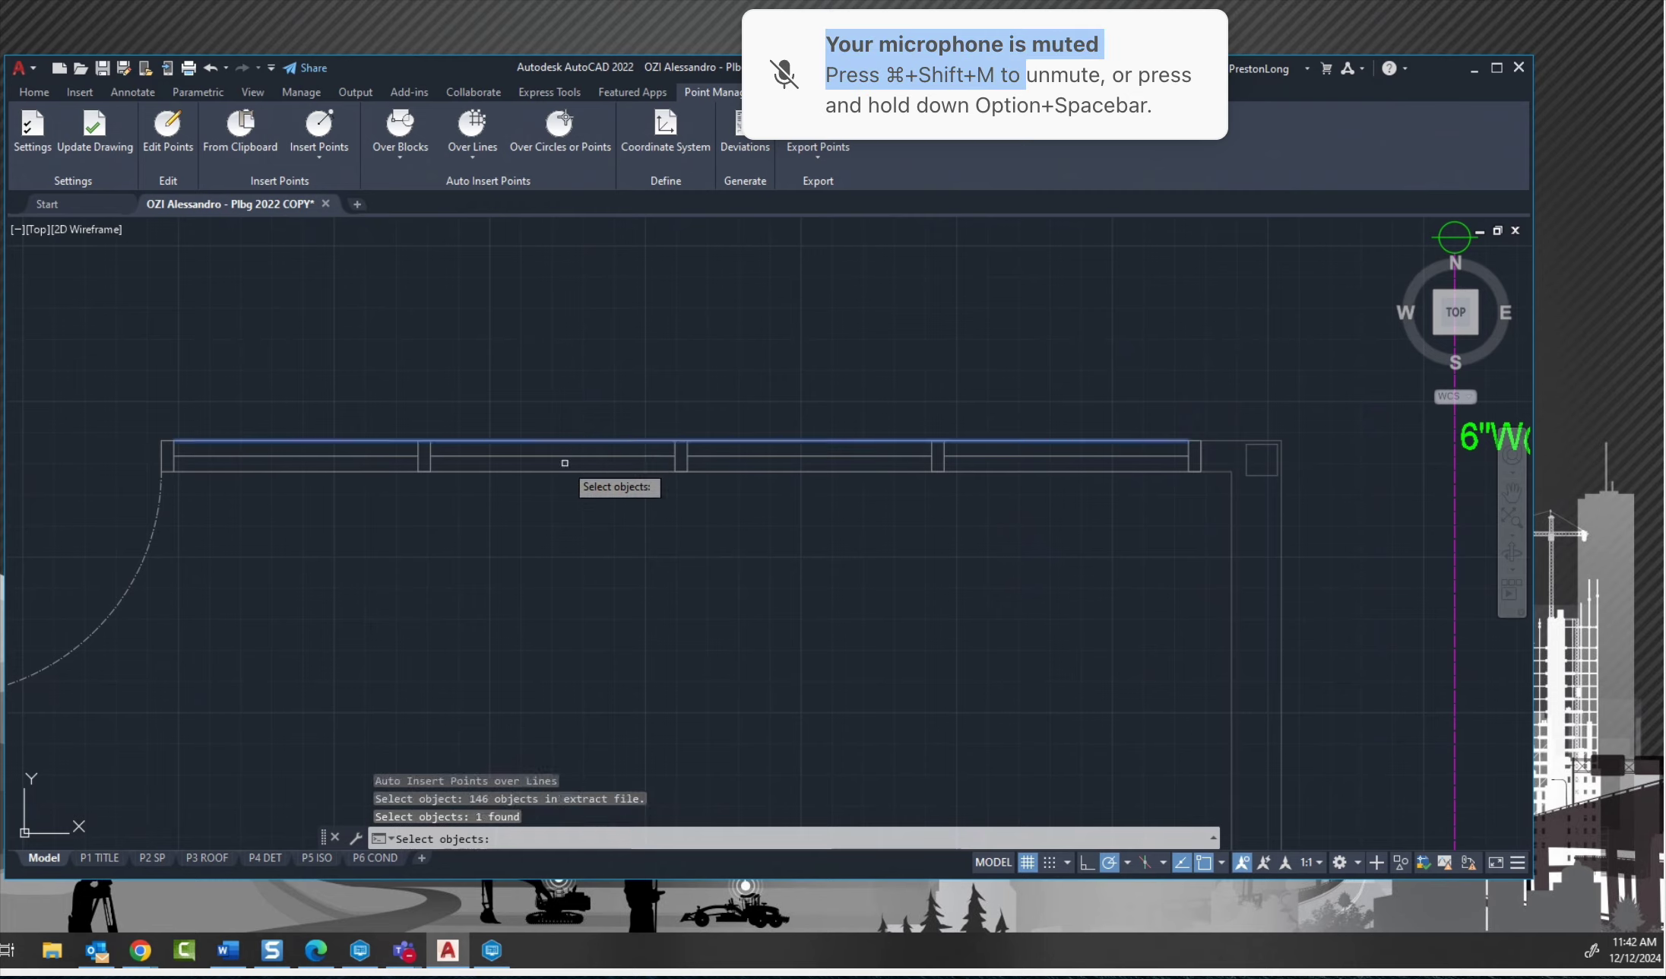
pyautogui.click(567, 470)
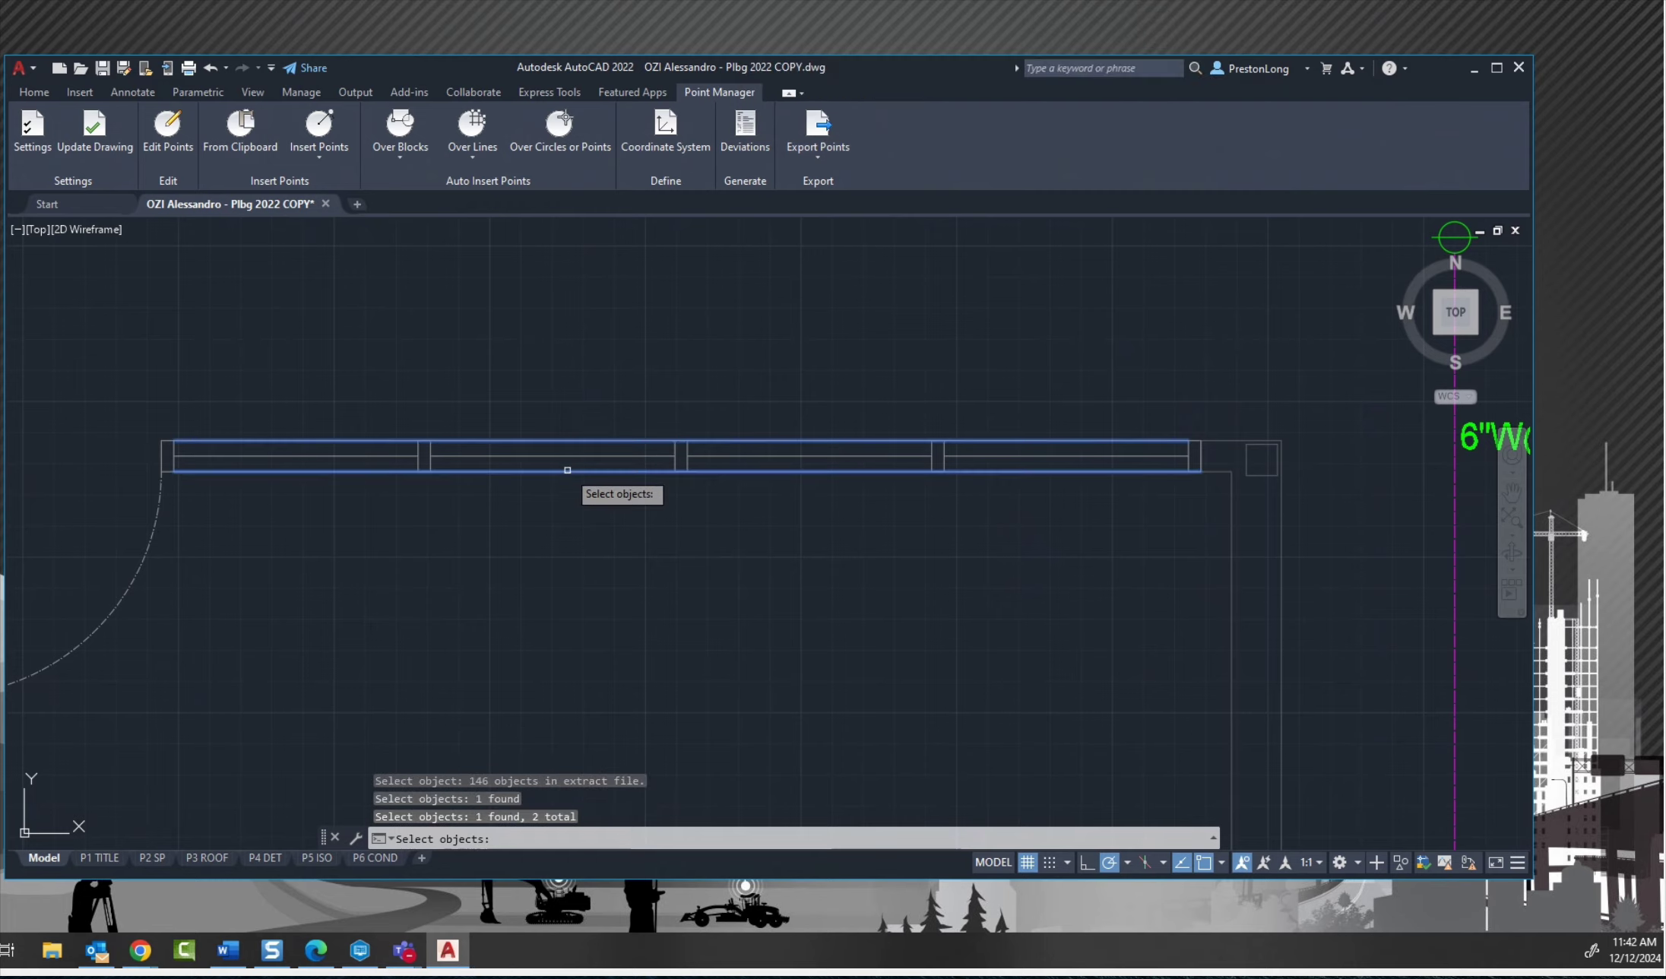
pyautogui.press('Return')
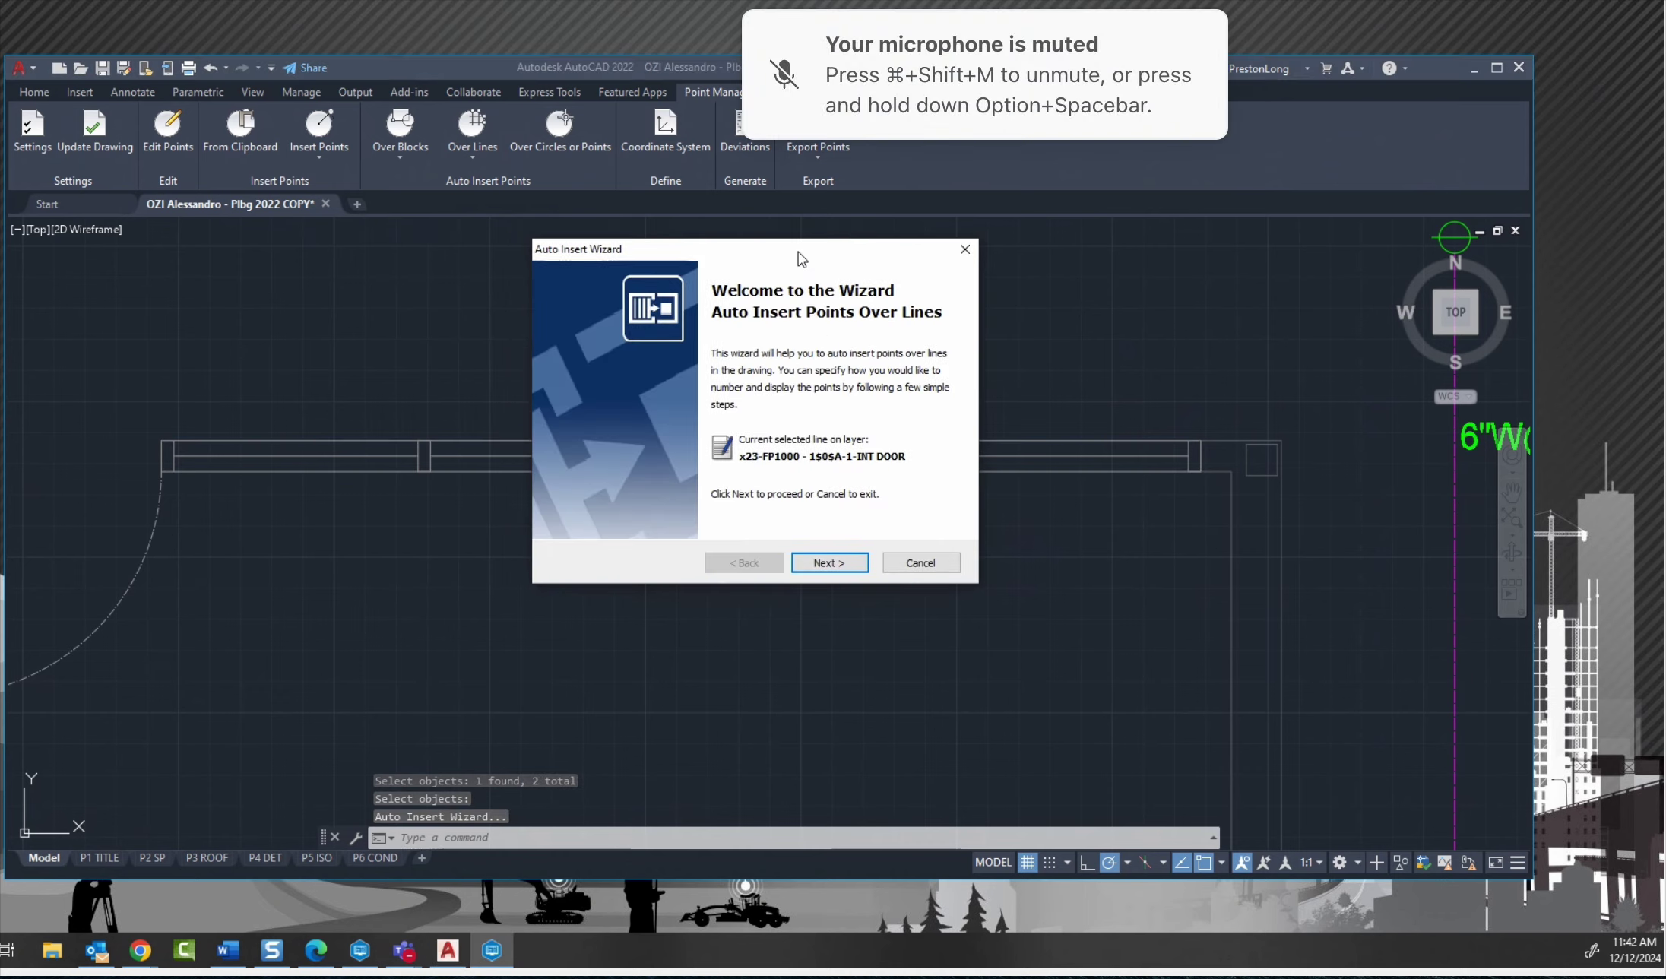
# Number the points at the line endpoints, starting from 100.
pyautogui.click(836, 563)
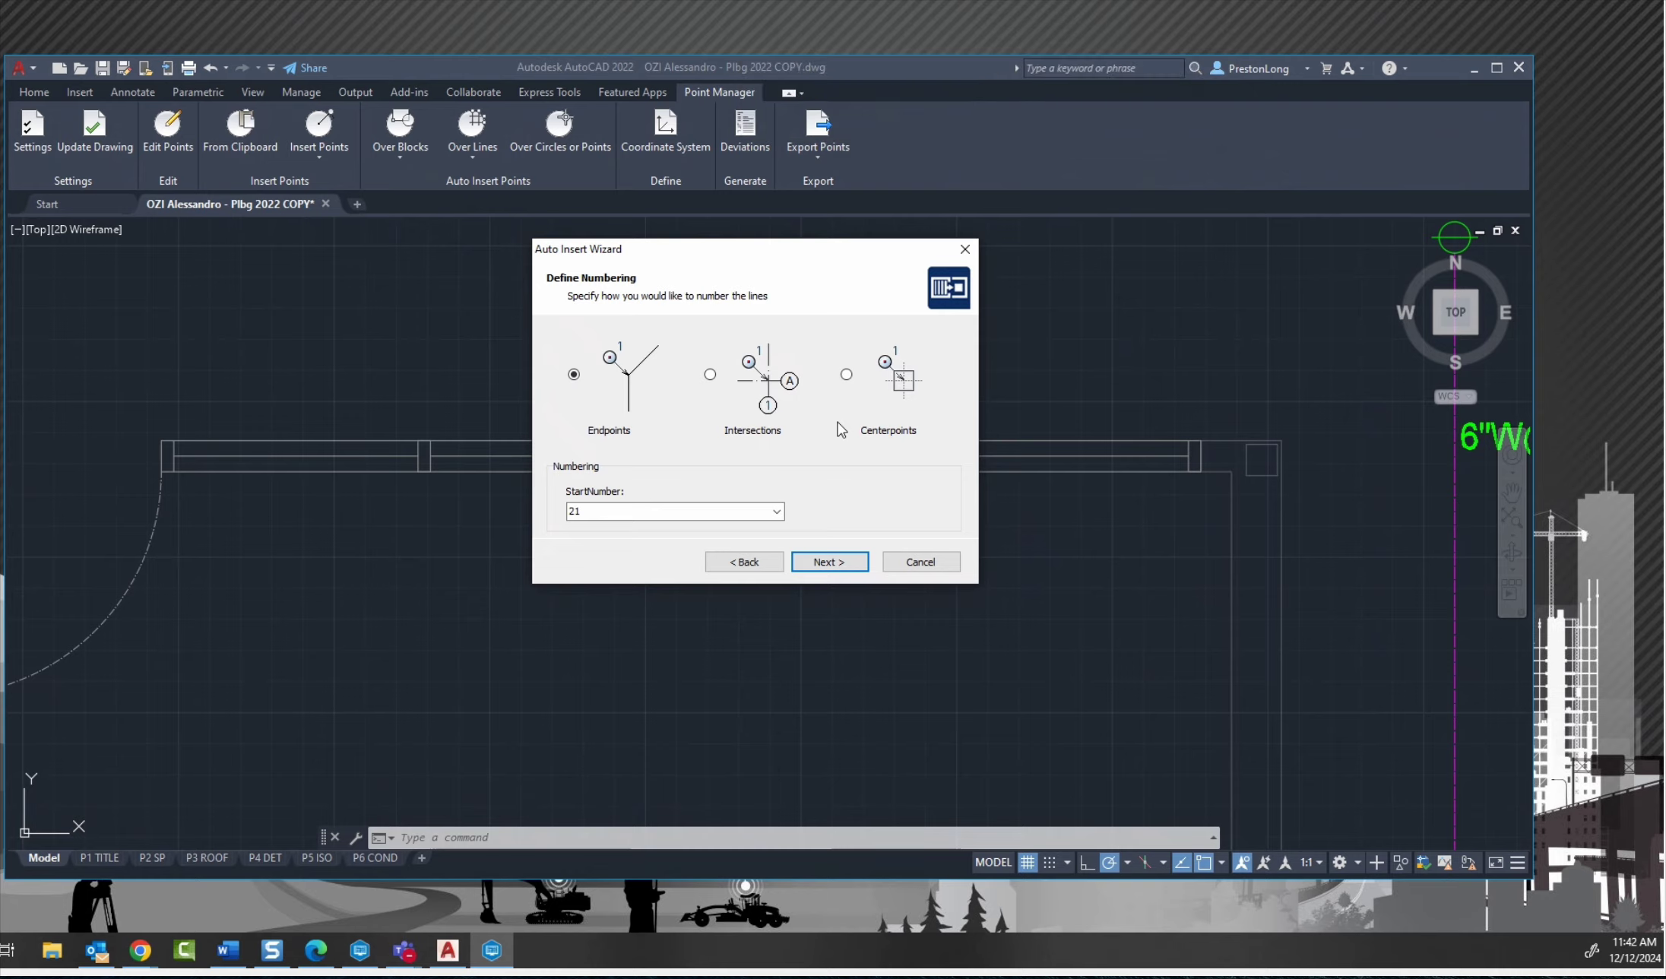
pyautogui.doubleClick(645, 512)
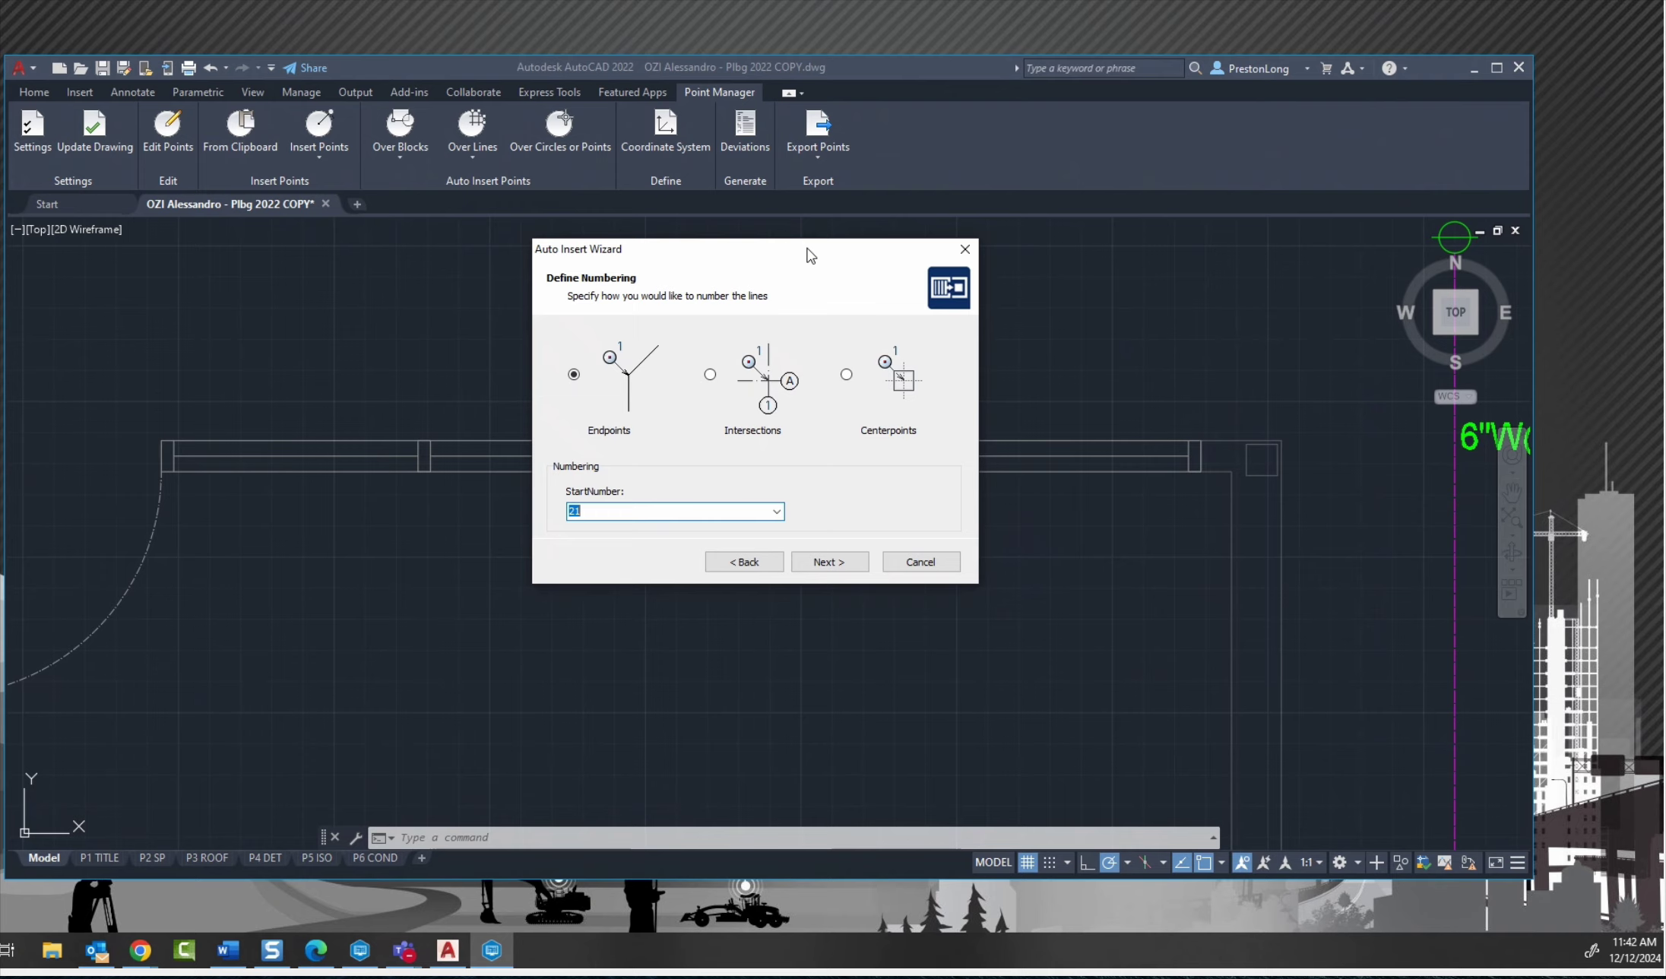
pyautogui.write('100')
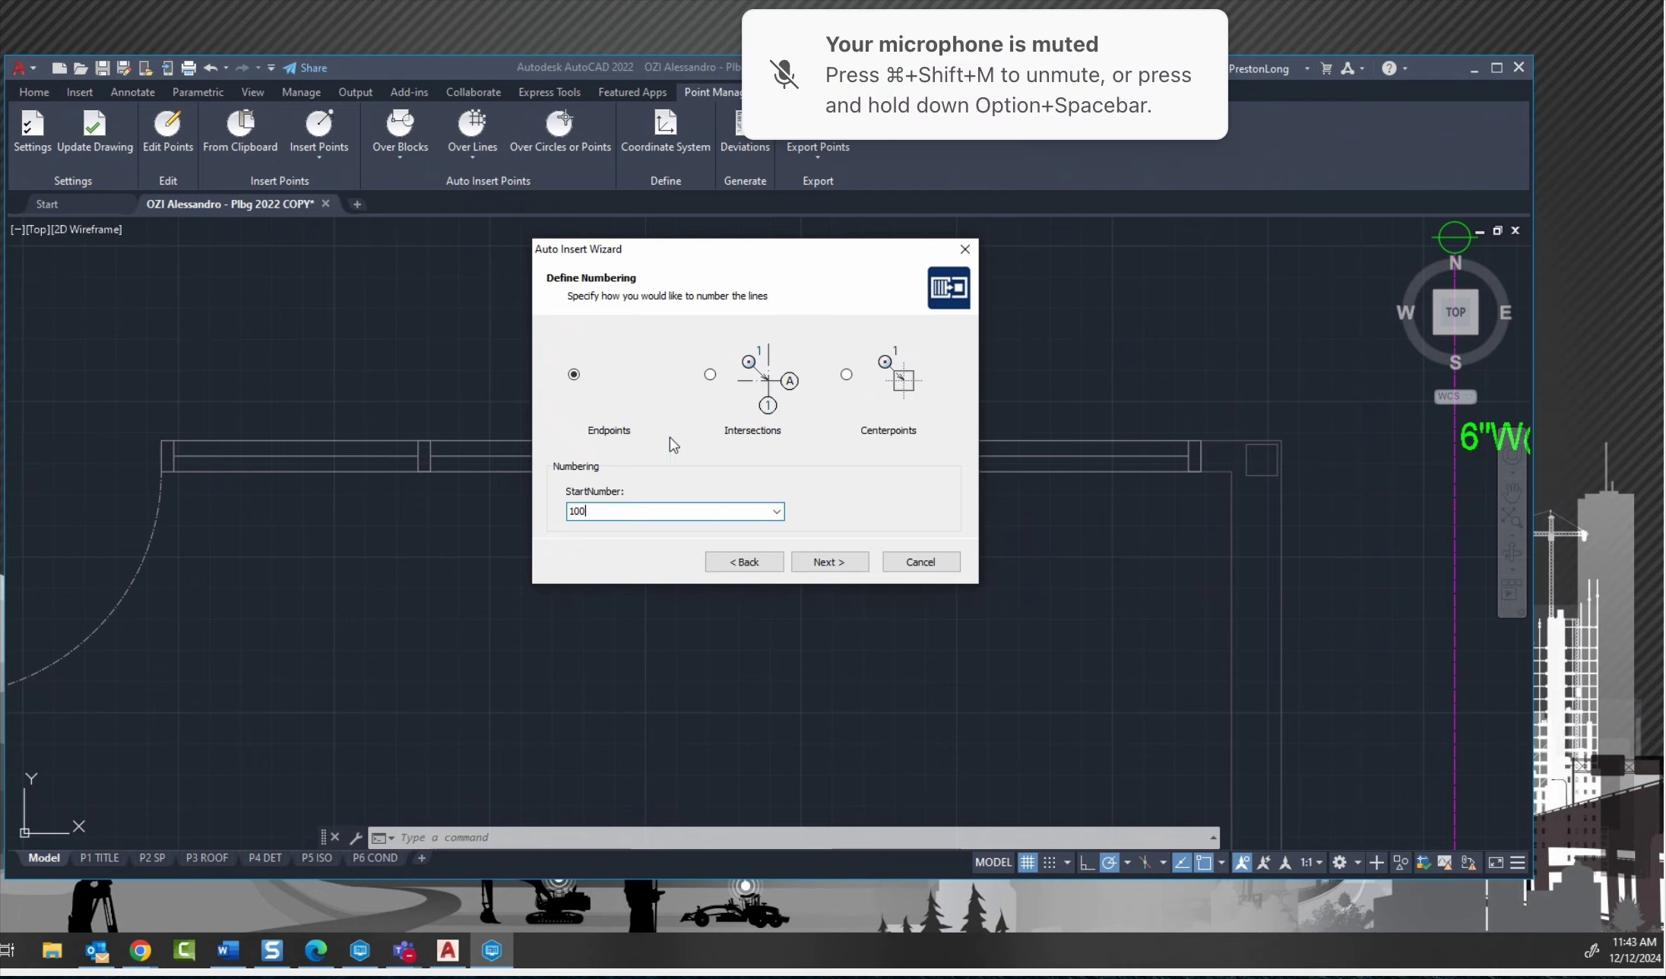
pyautogui.click(833, 566)
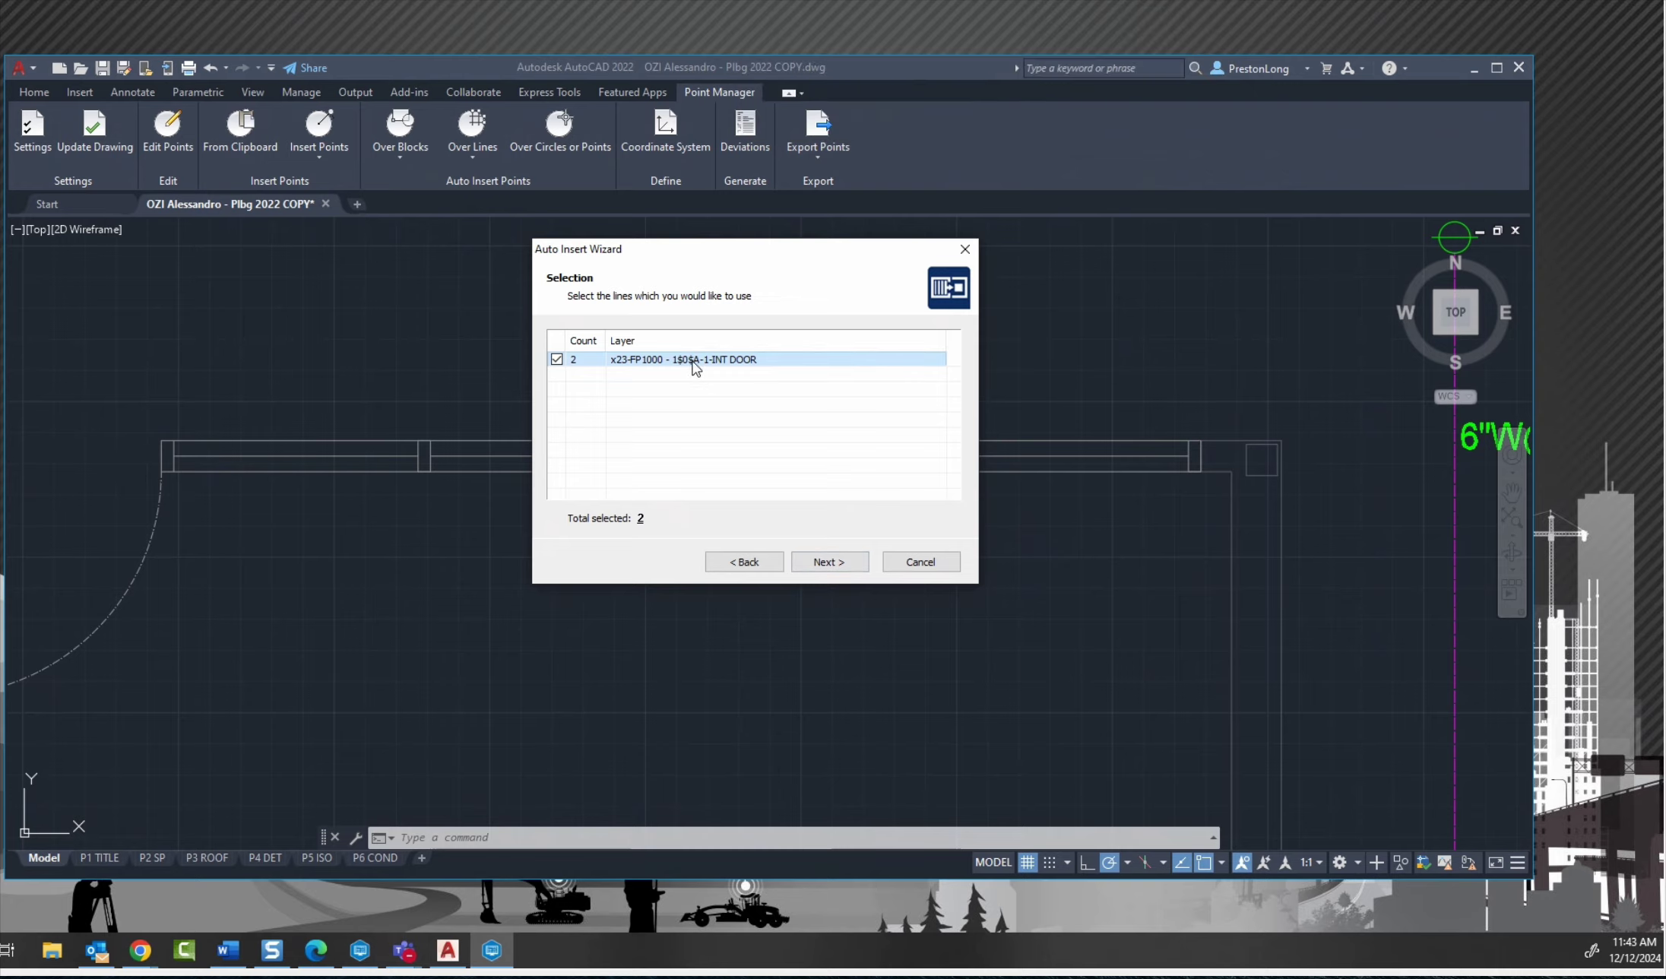
# Keep both lines on the INT DOOR layer selected and add a new destination group named Wall.
pyautogui.click(848, 560)
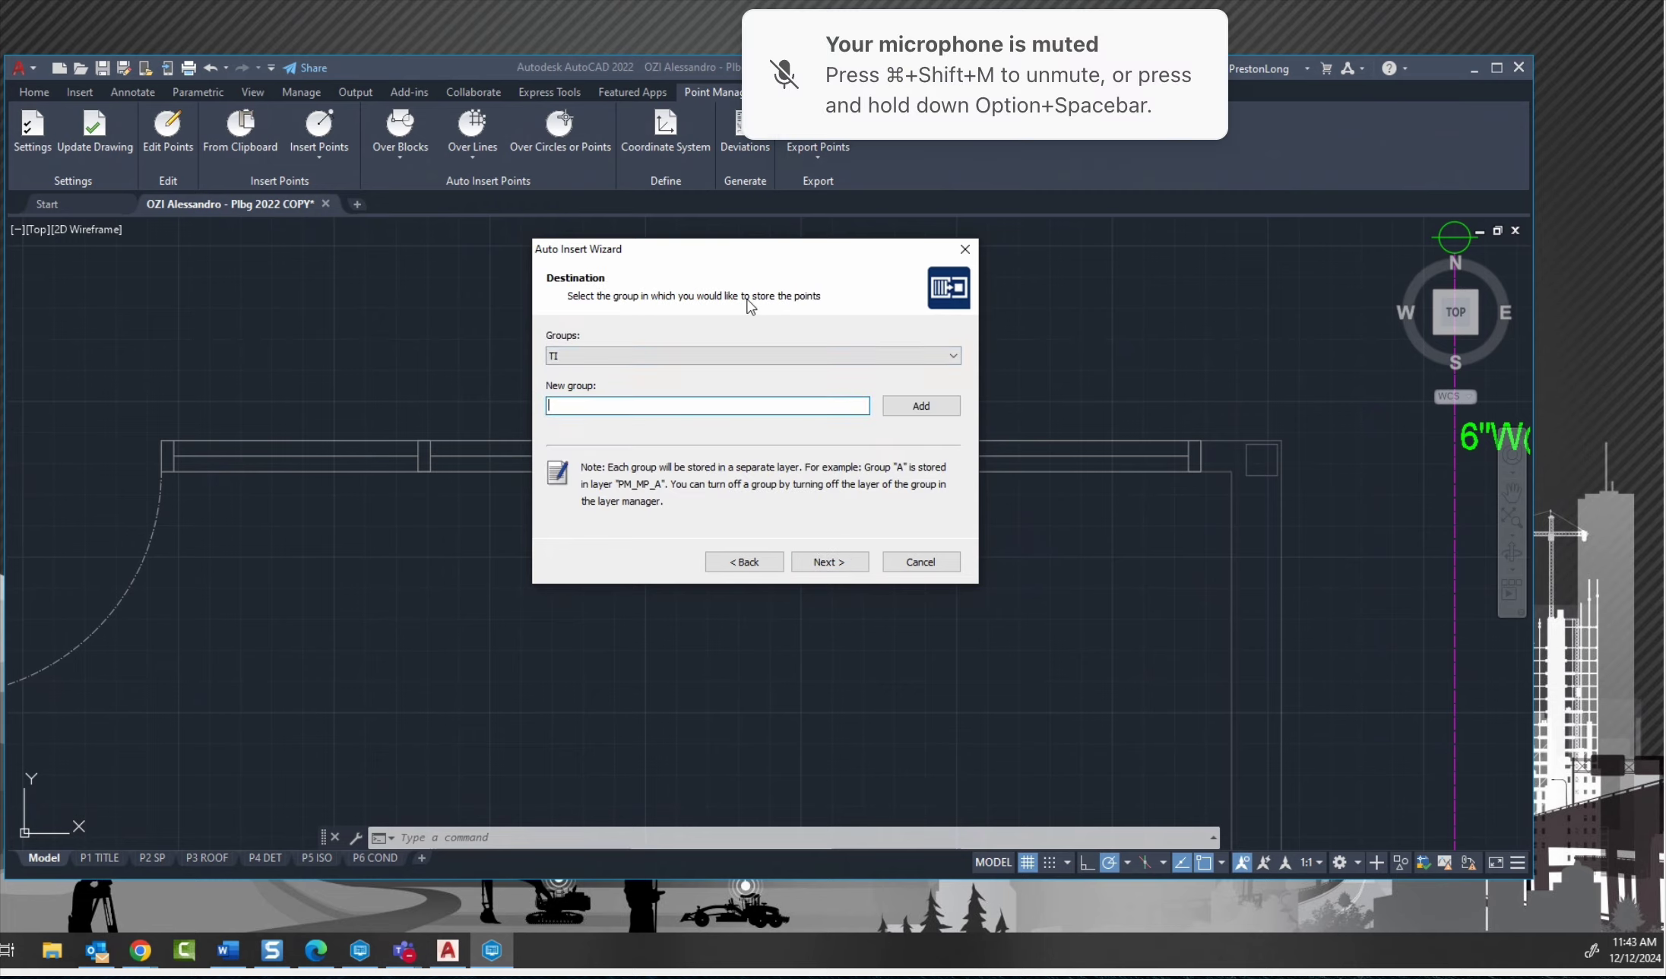
pyautogui.write('Wal')
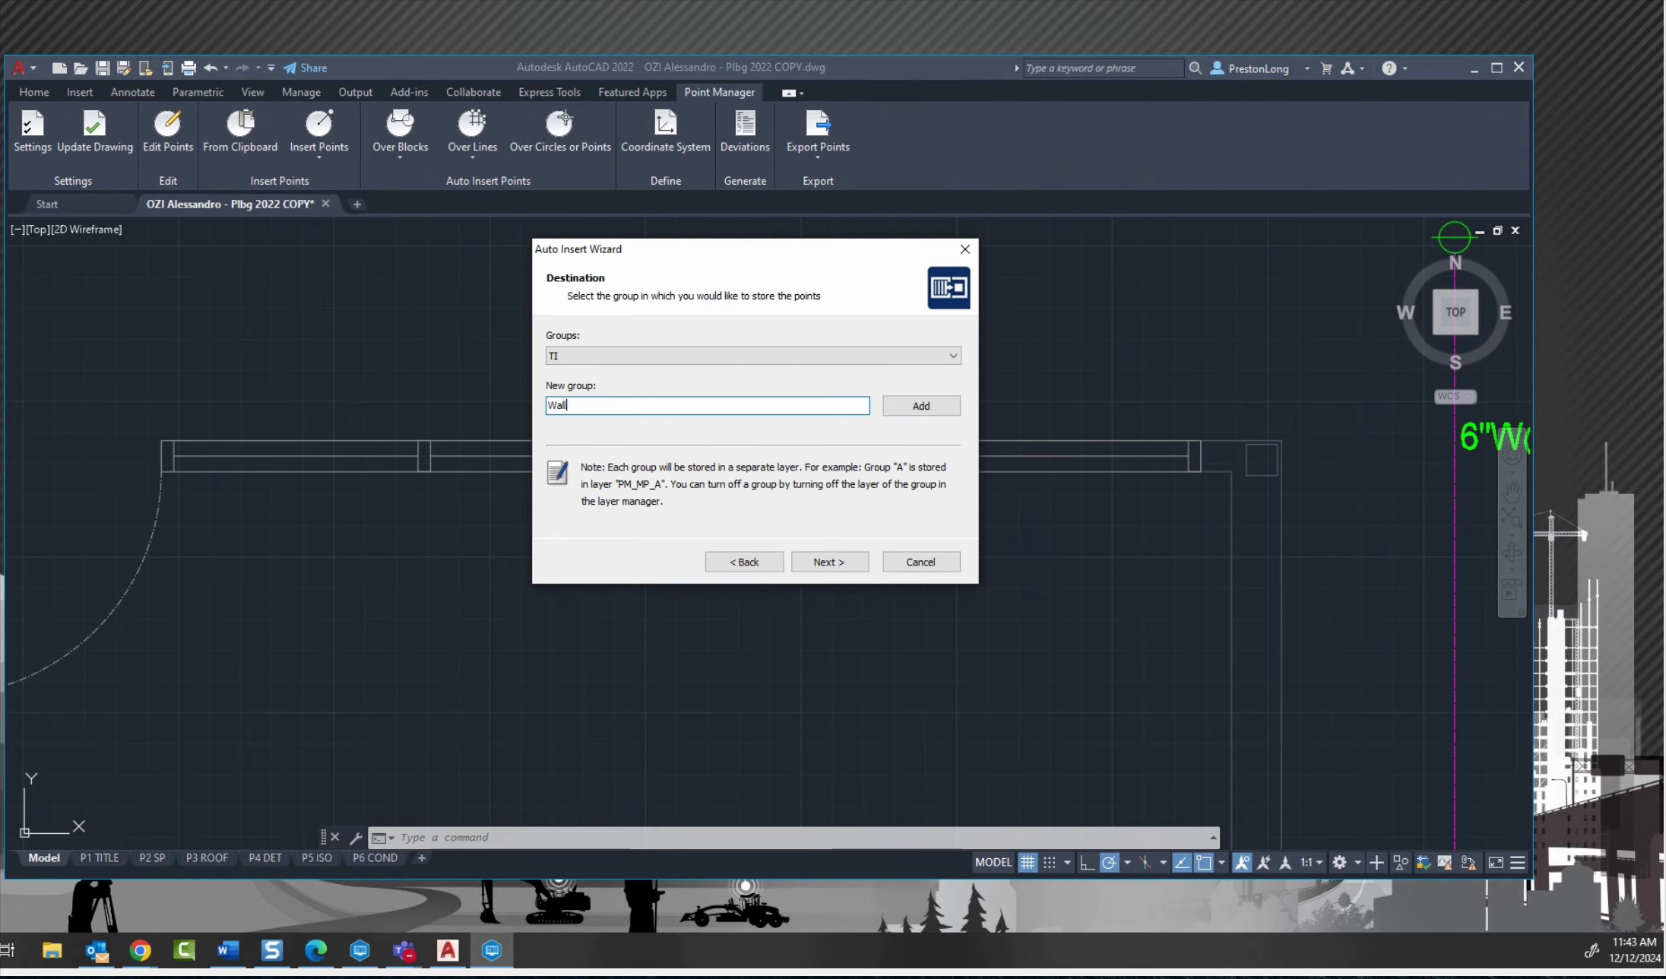
pyautogui.write('l')
pyautogui.click(916, 405)
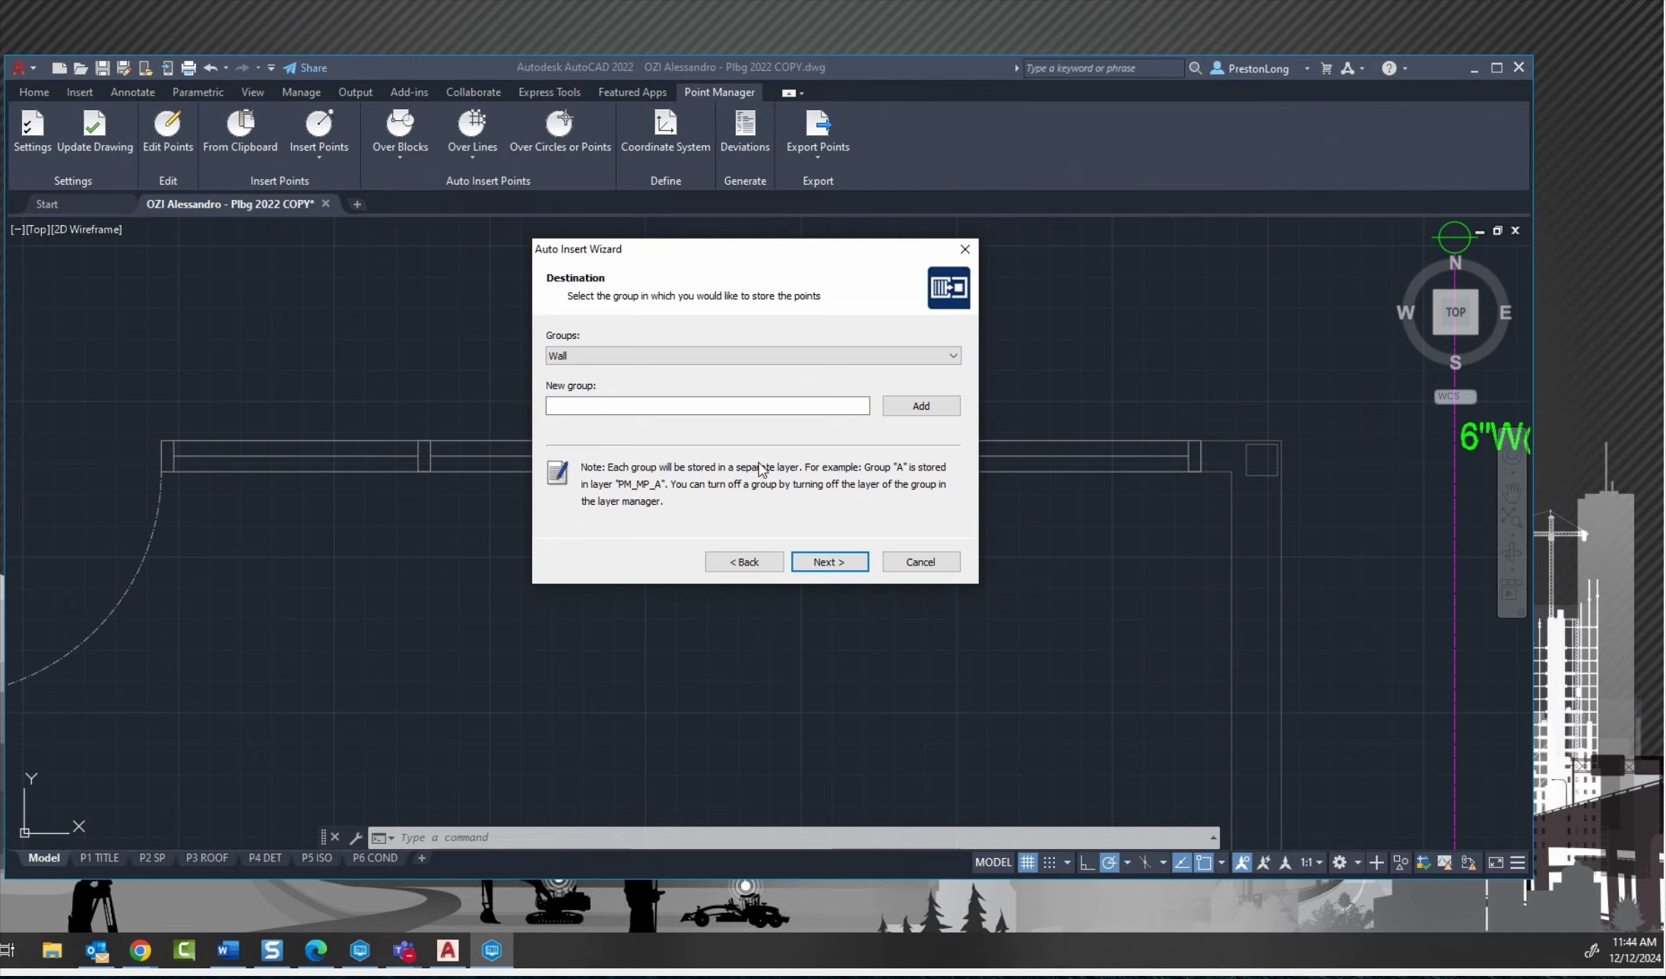
# Accept the Wall group and default point settings, keeping the number route at None (by creation order).
pyautogui.click(831, 564)
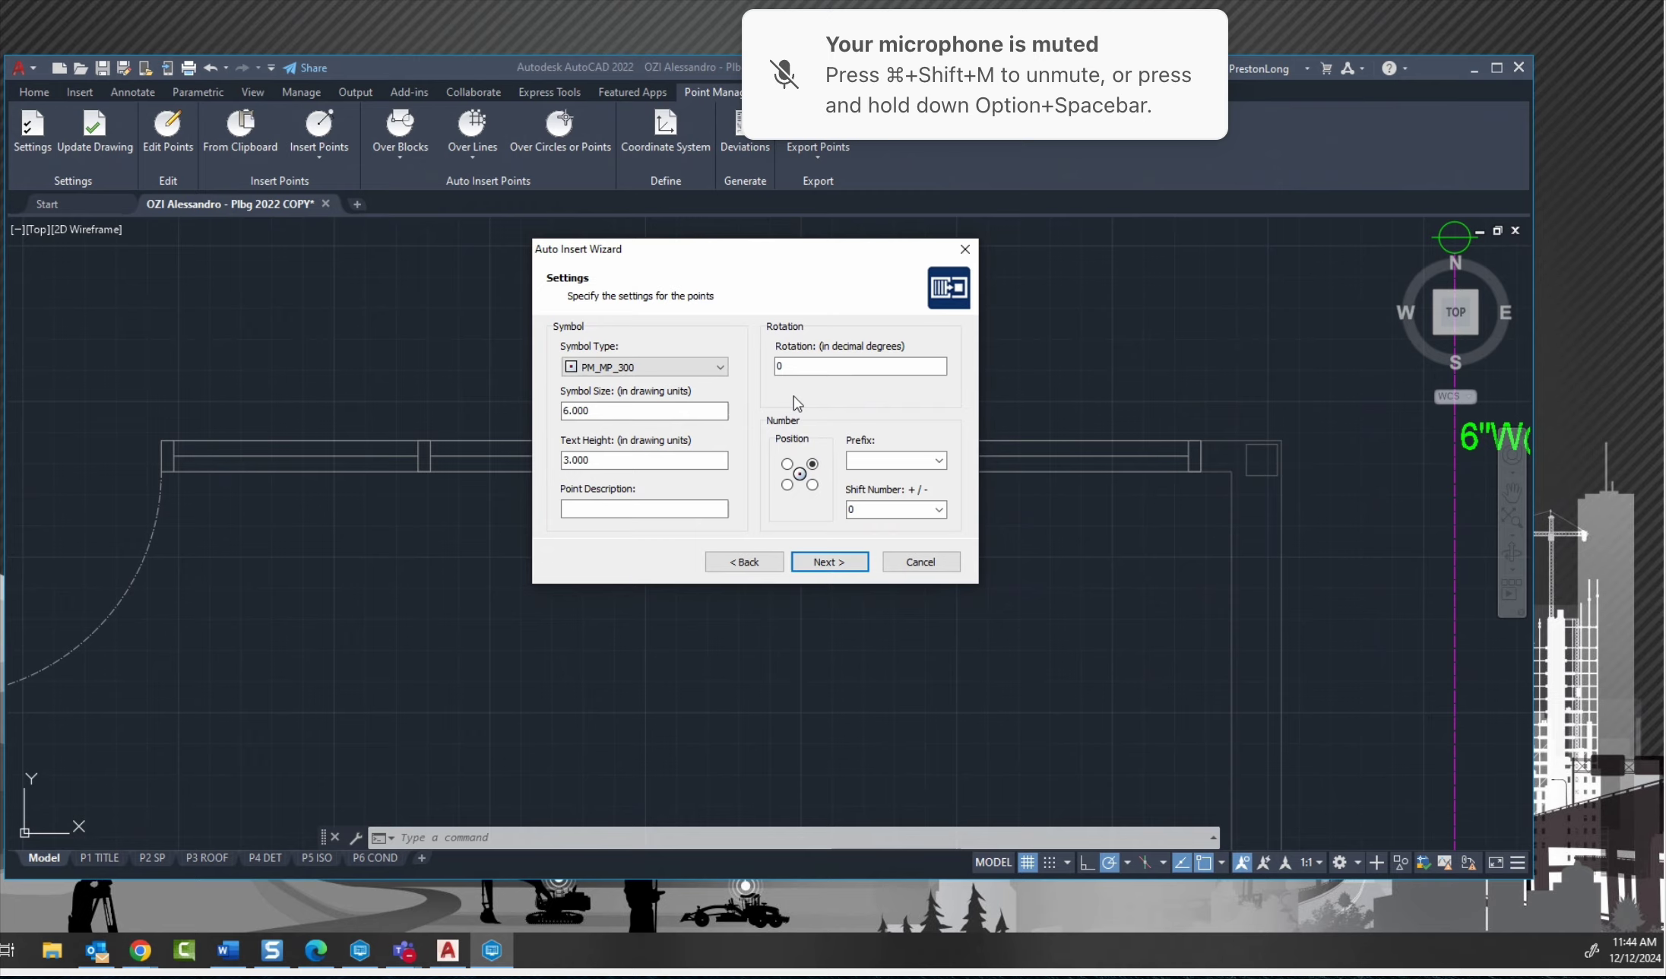
pyautogui.click(863, 569)
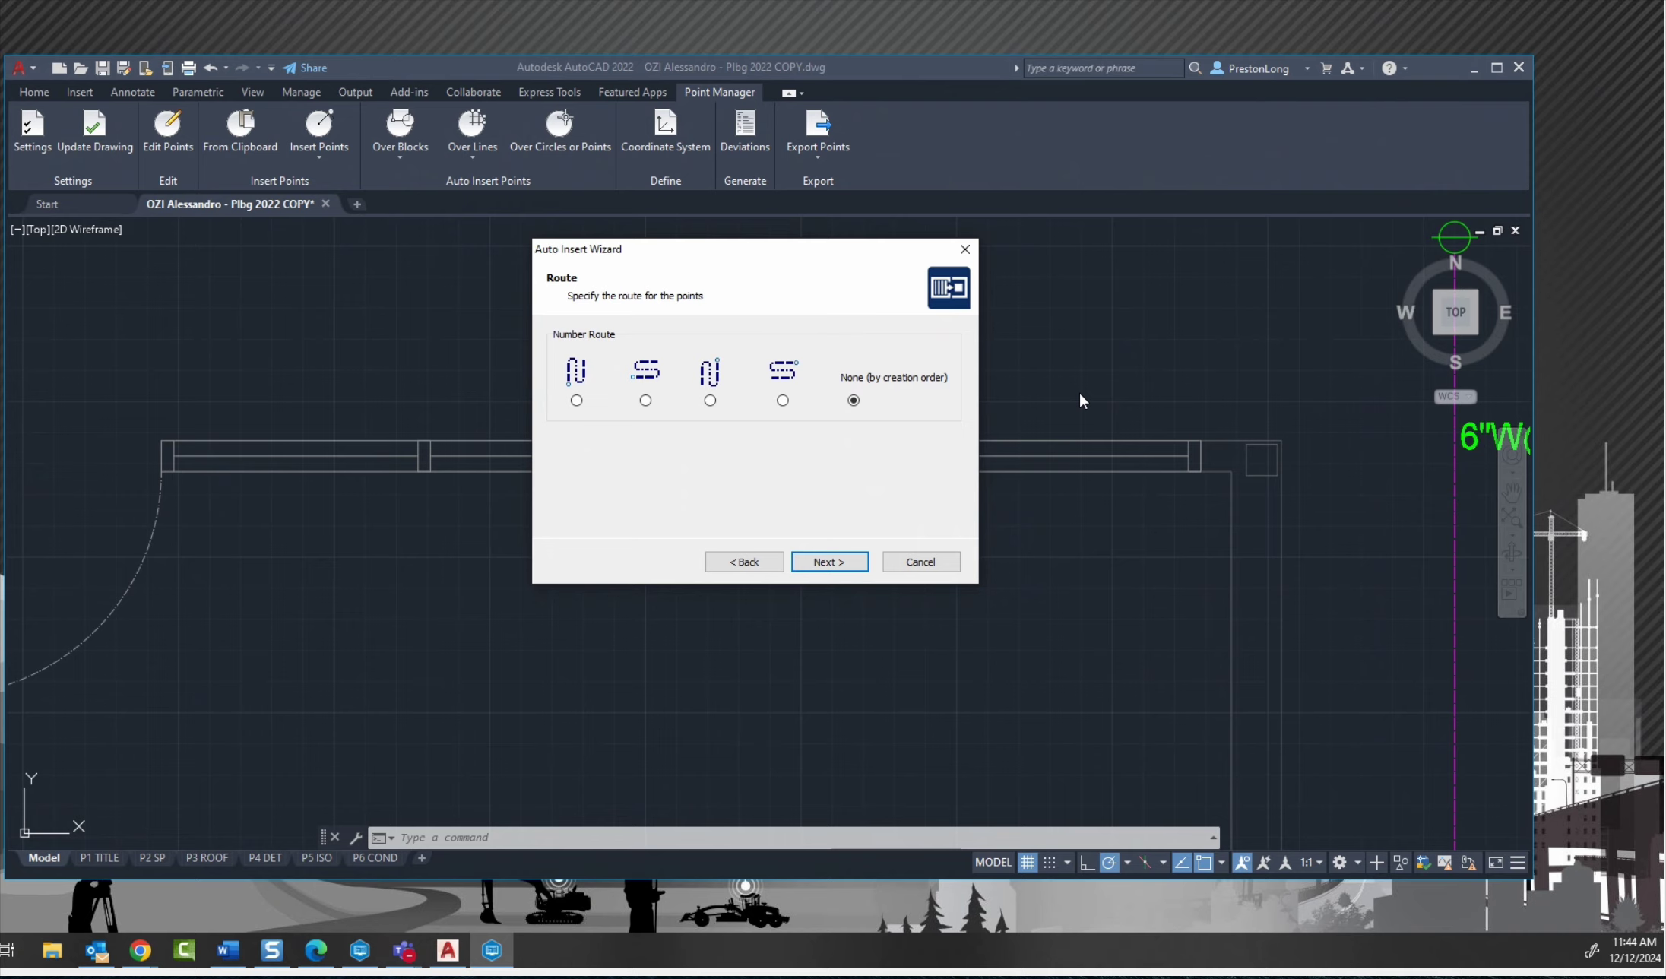
pyautogui.click(849, 563)
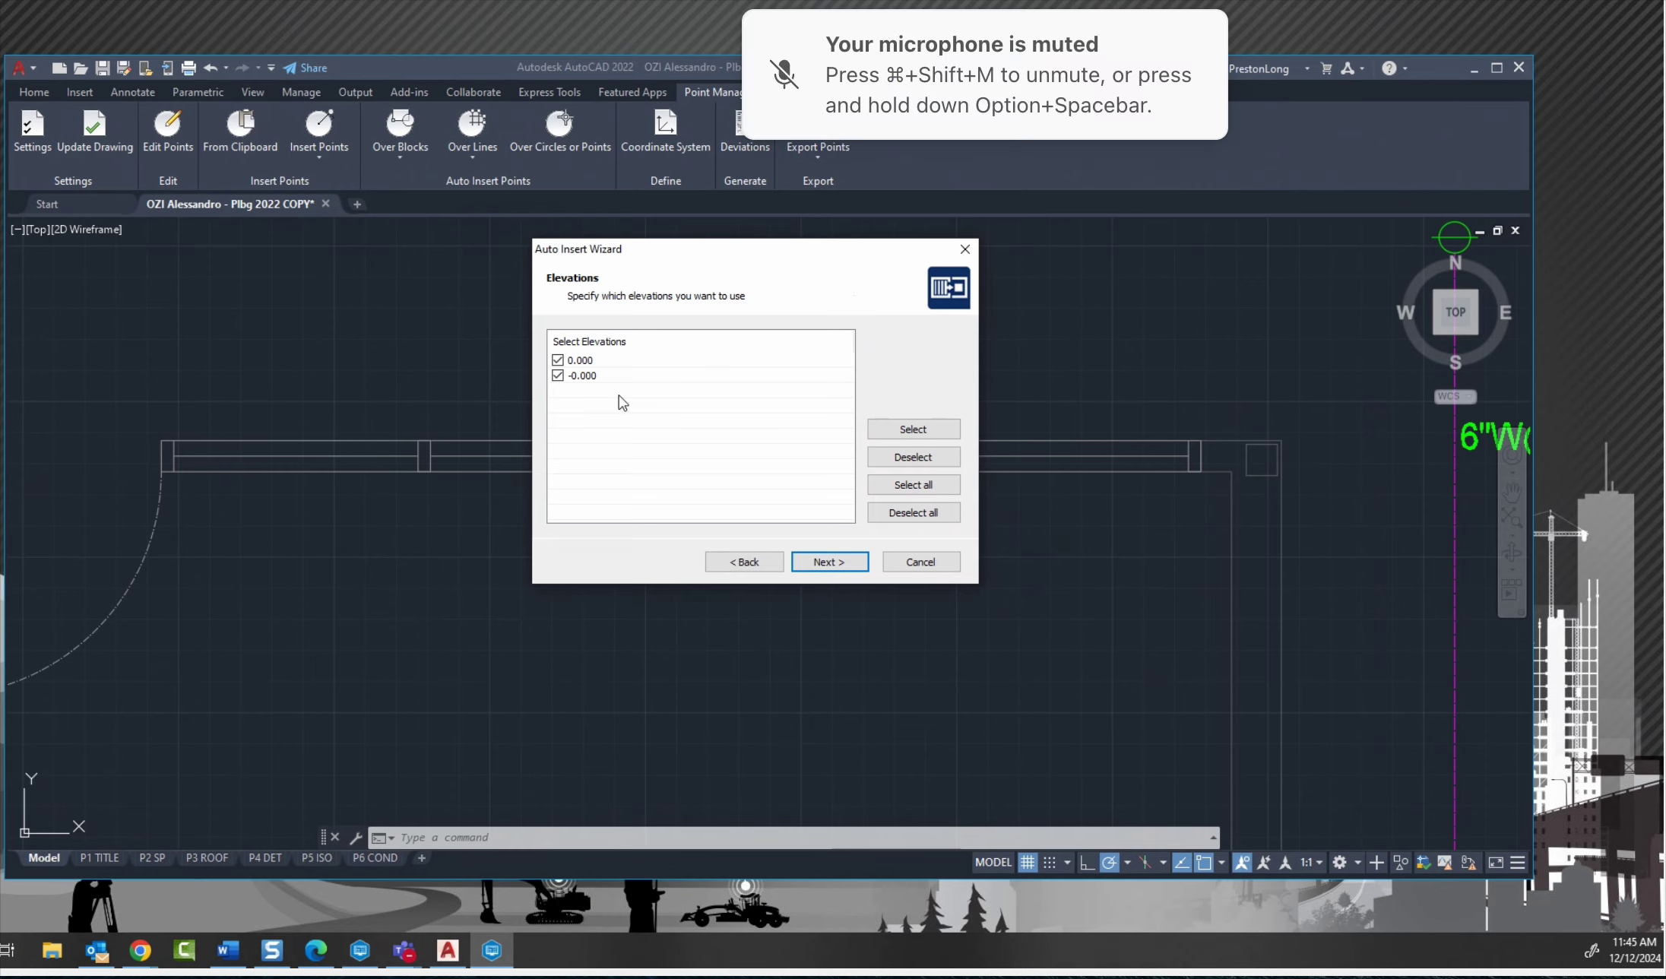
# Try excluding the -0.000 elevation and review the point summary, then return to the number route settings.
pyautogui.click(558, 375)
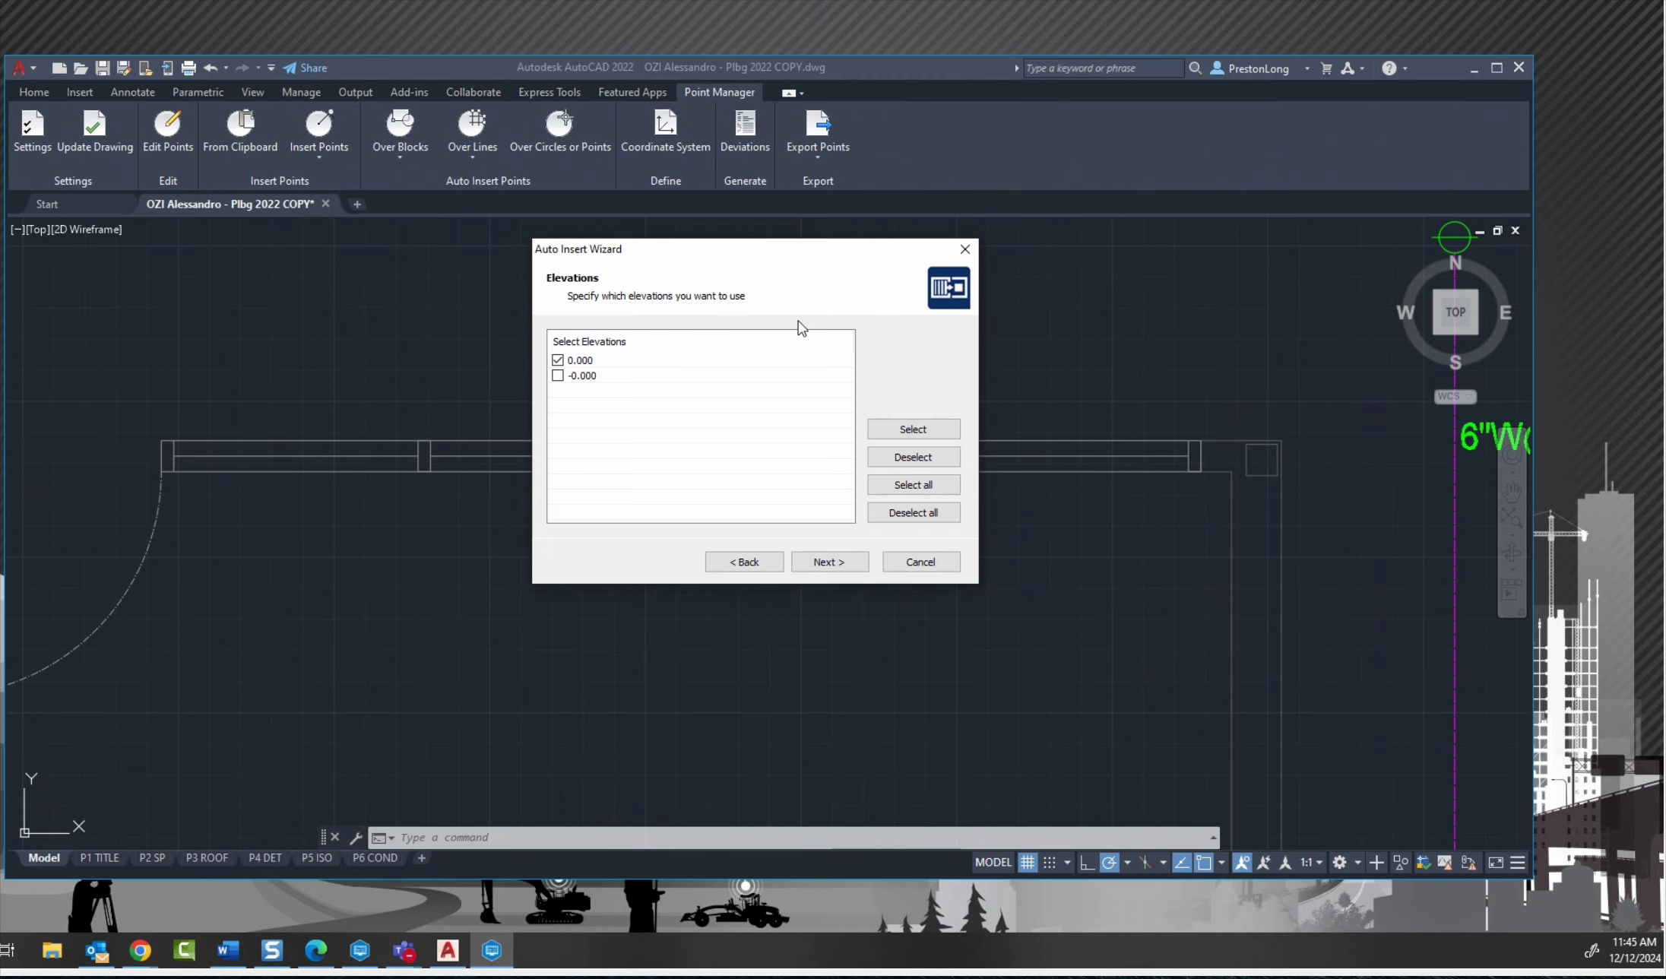
pyautogui.click(844, 562)
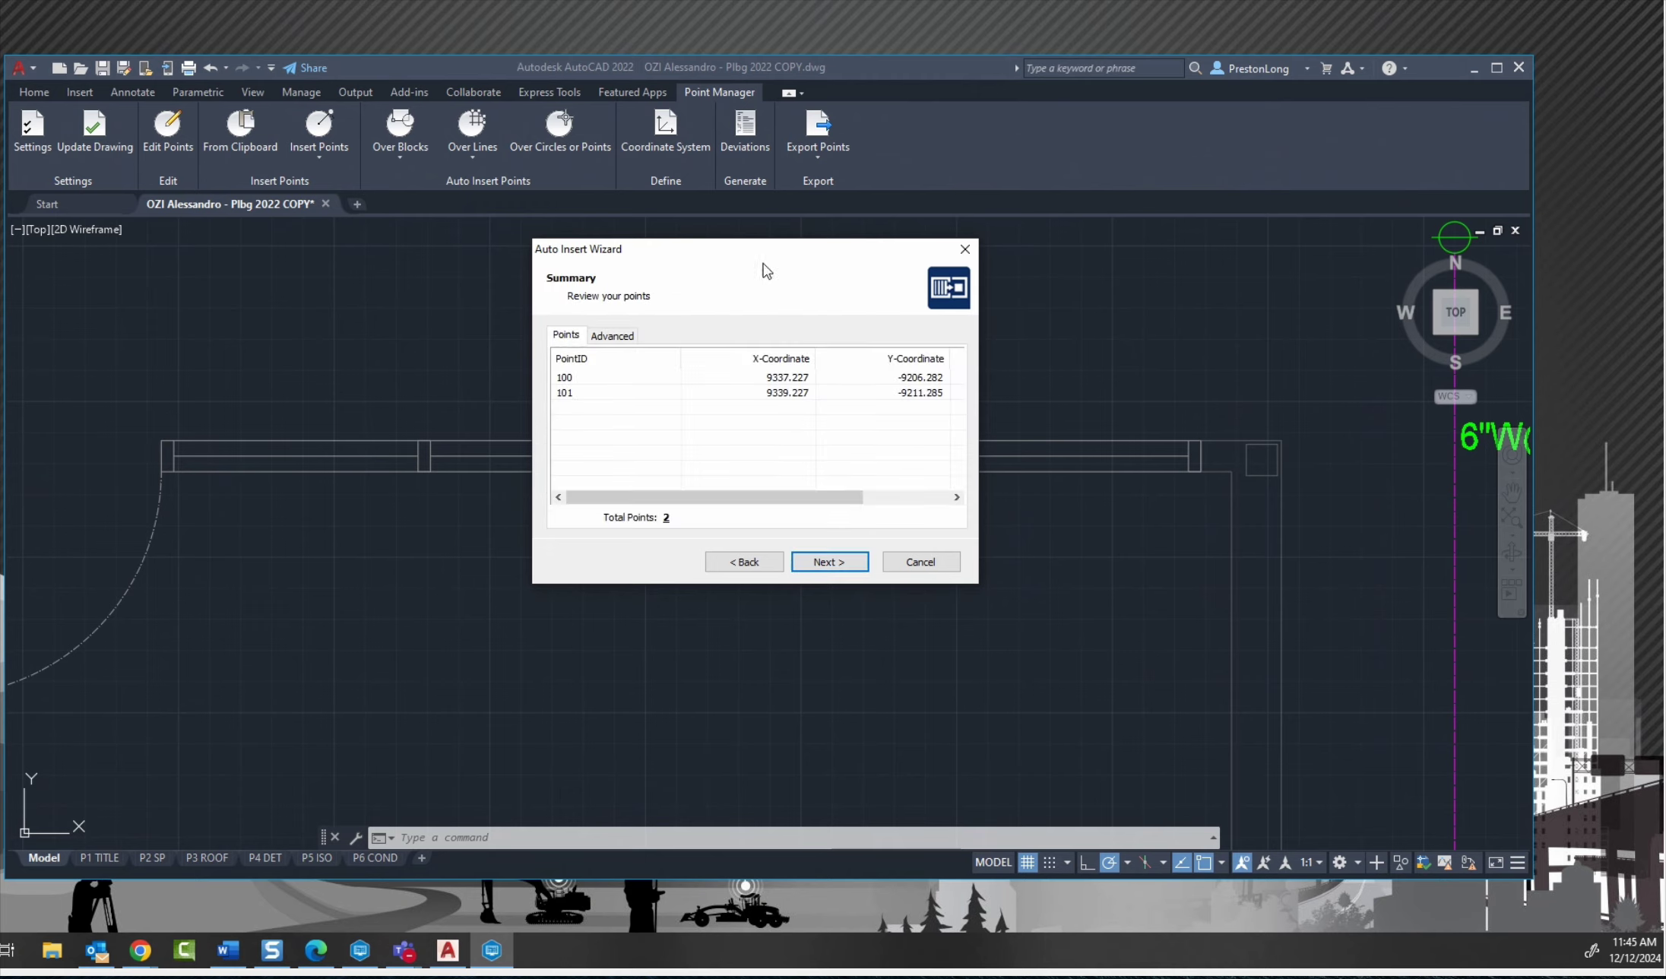
pyautogui.moveTo(762, 500); pyautogui.dragTo(658, 485)
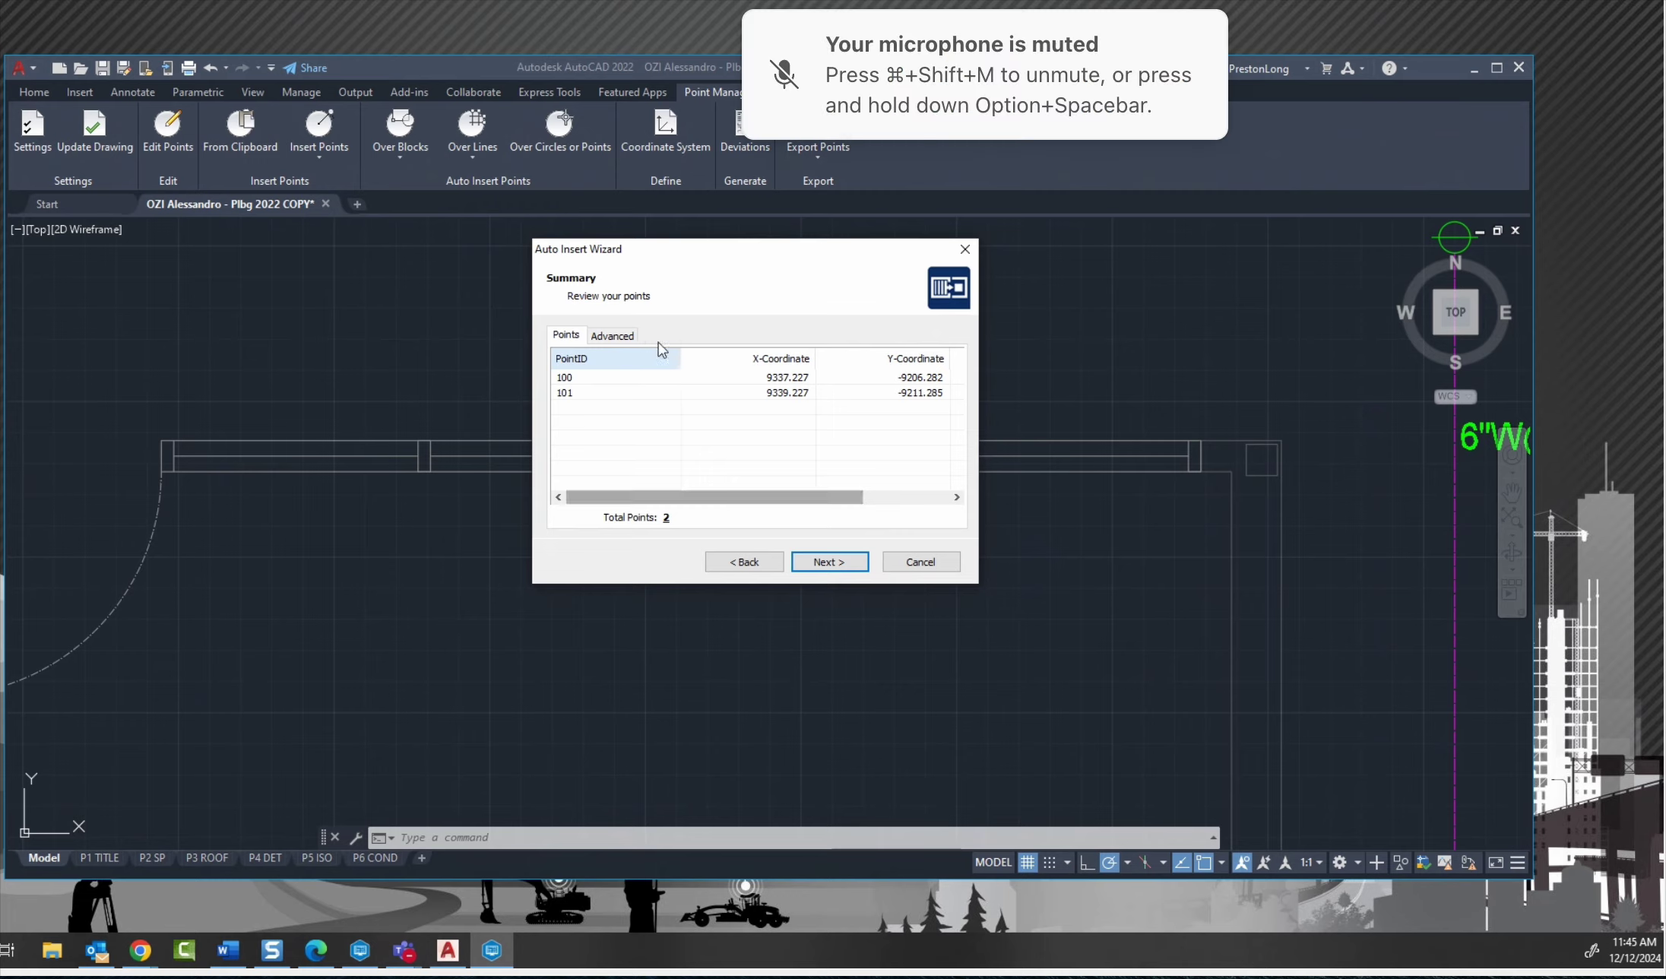
pyautogui.click(842, 564)
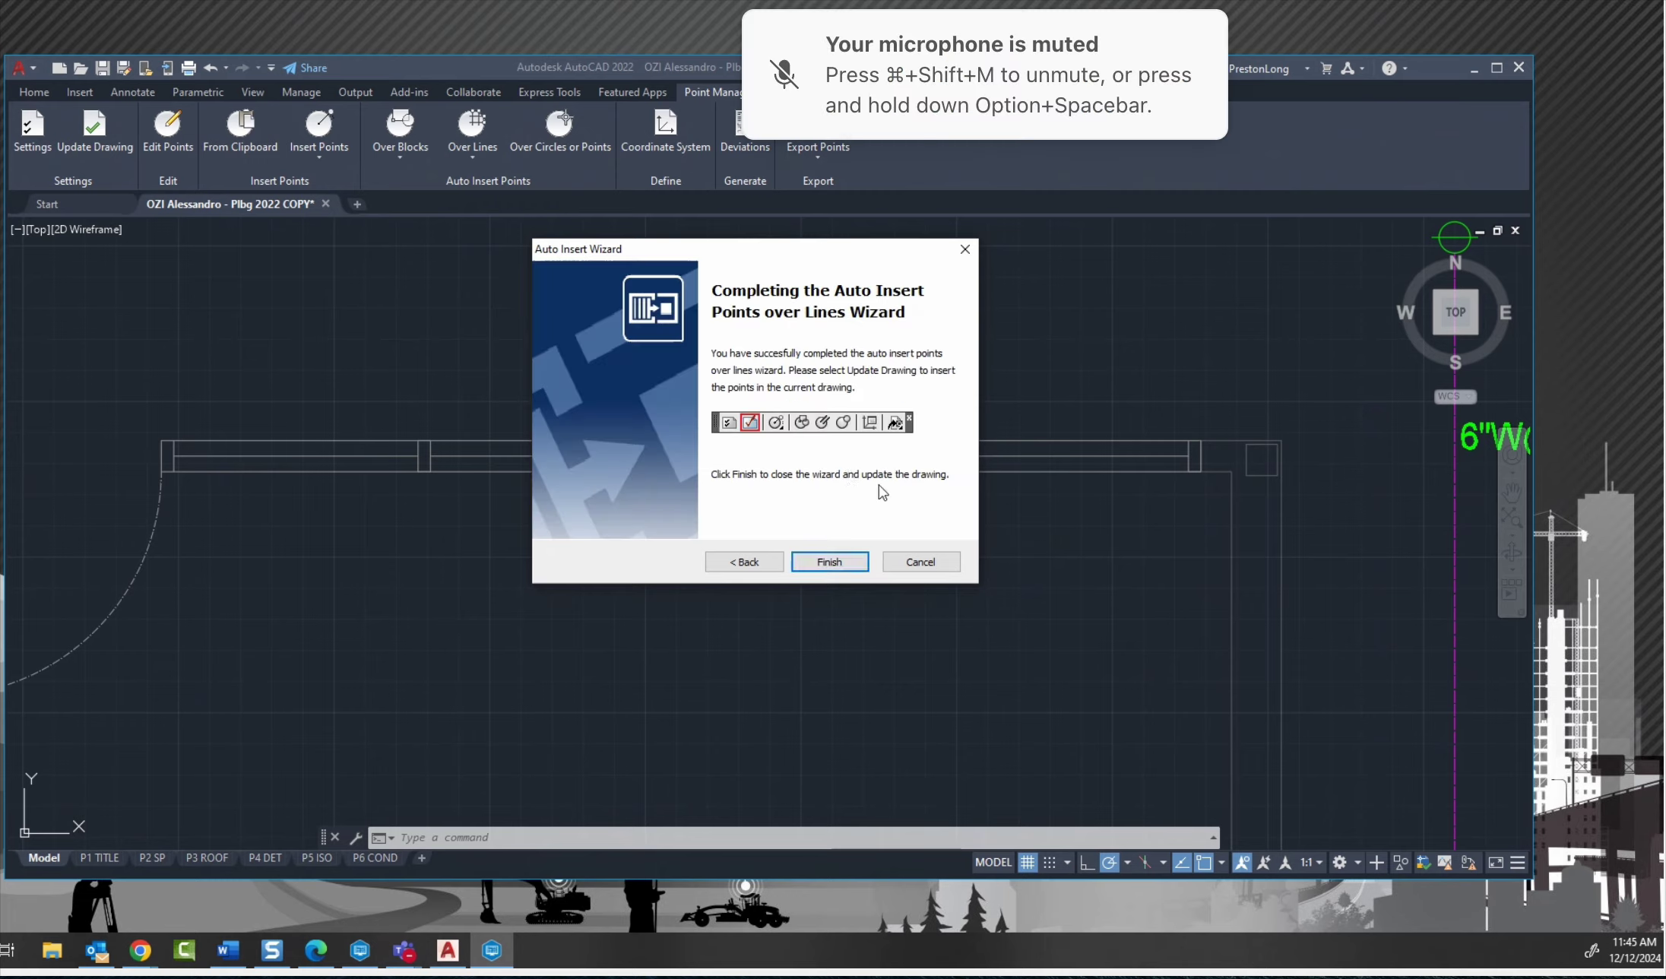
pyautogui.click(759, 559)
pyautogui.click(760, 561)
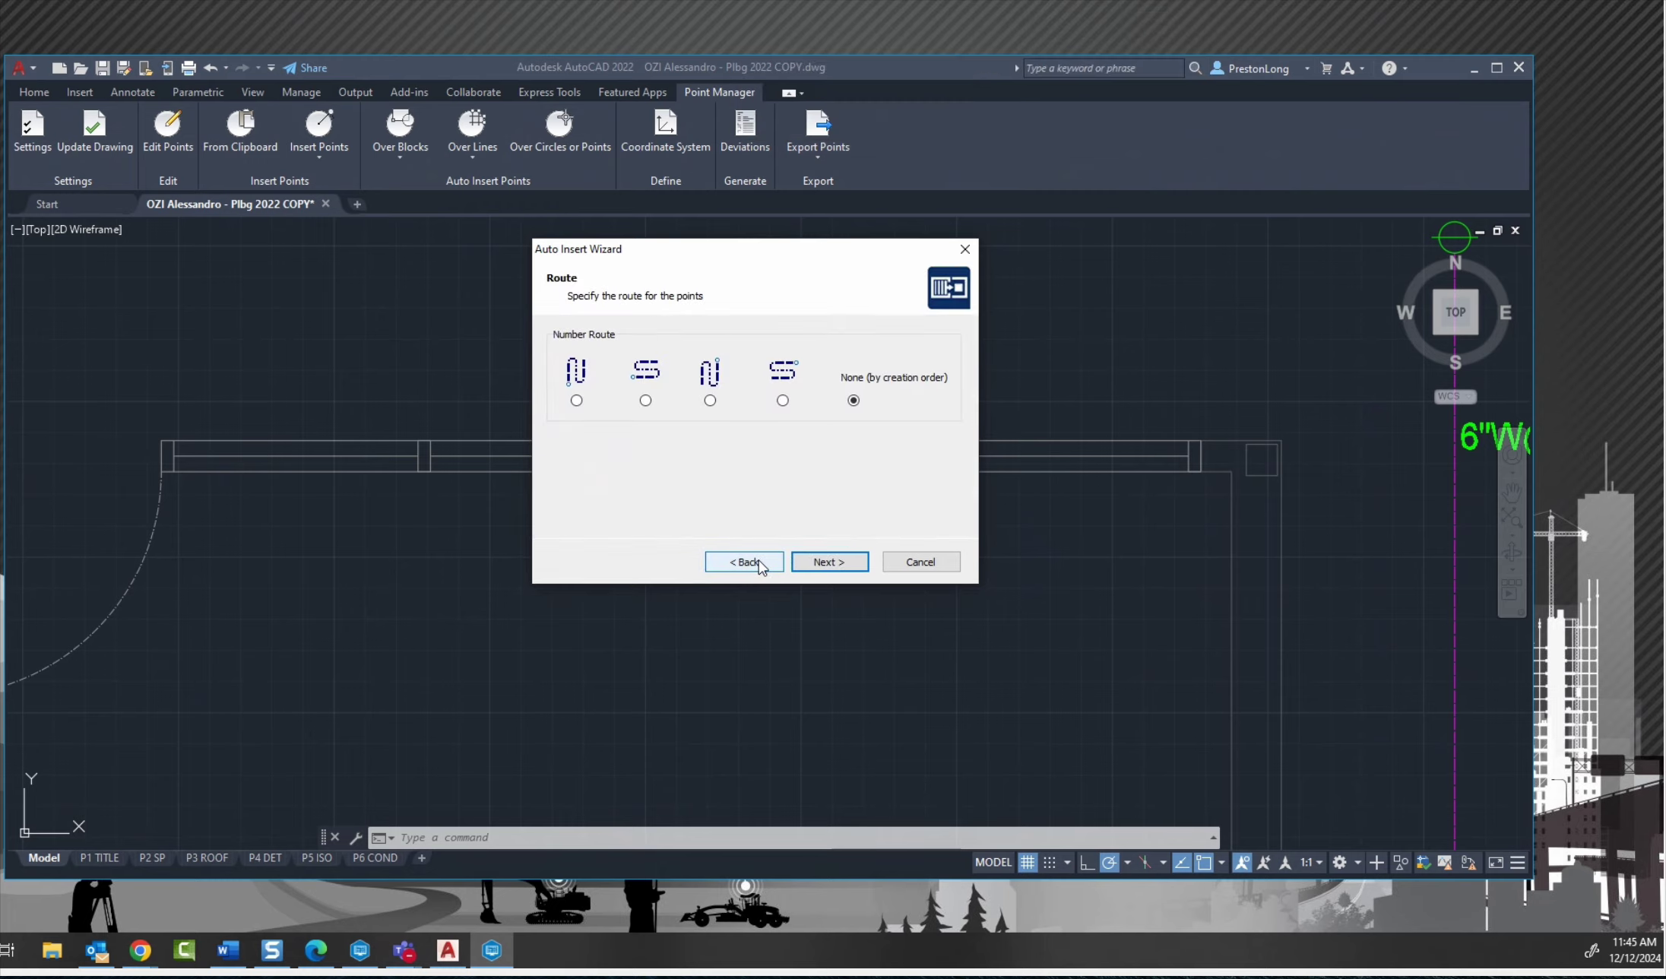
# Complete the wizard with both the 0.000 and -0.000 elevations included, and update the drawing to place the points.
pyautogui.click(815, 565)
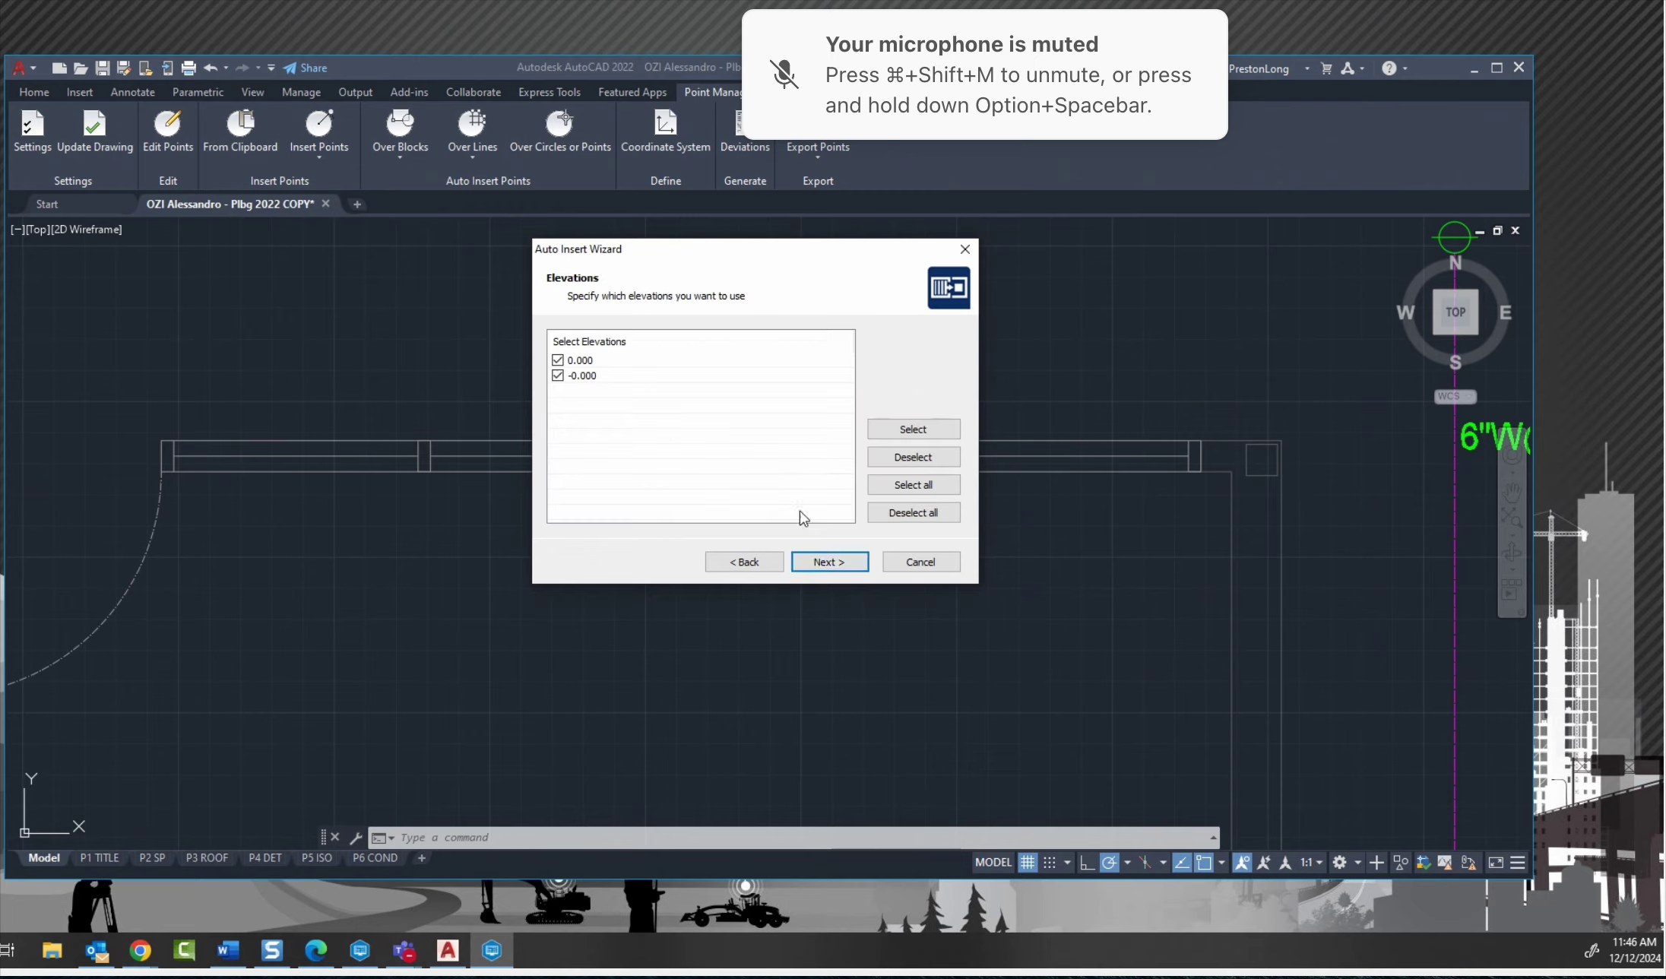
pyautogui.click(832, 563)
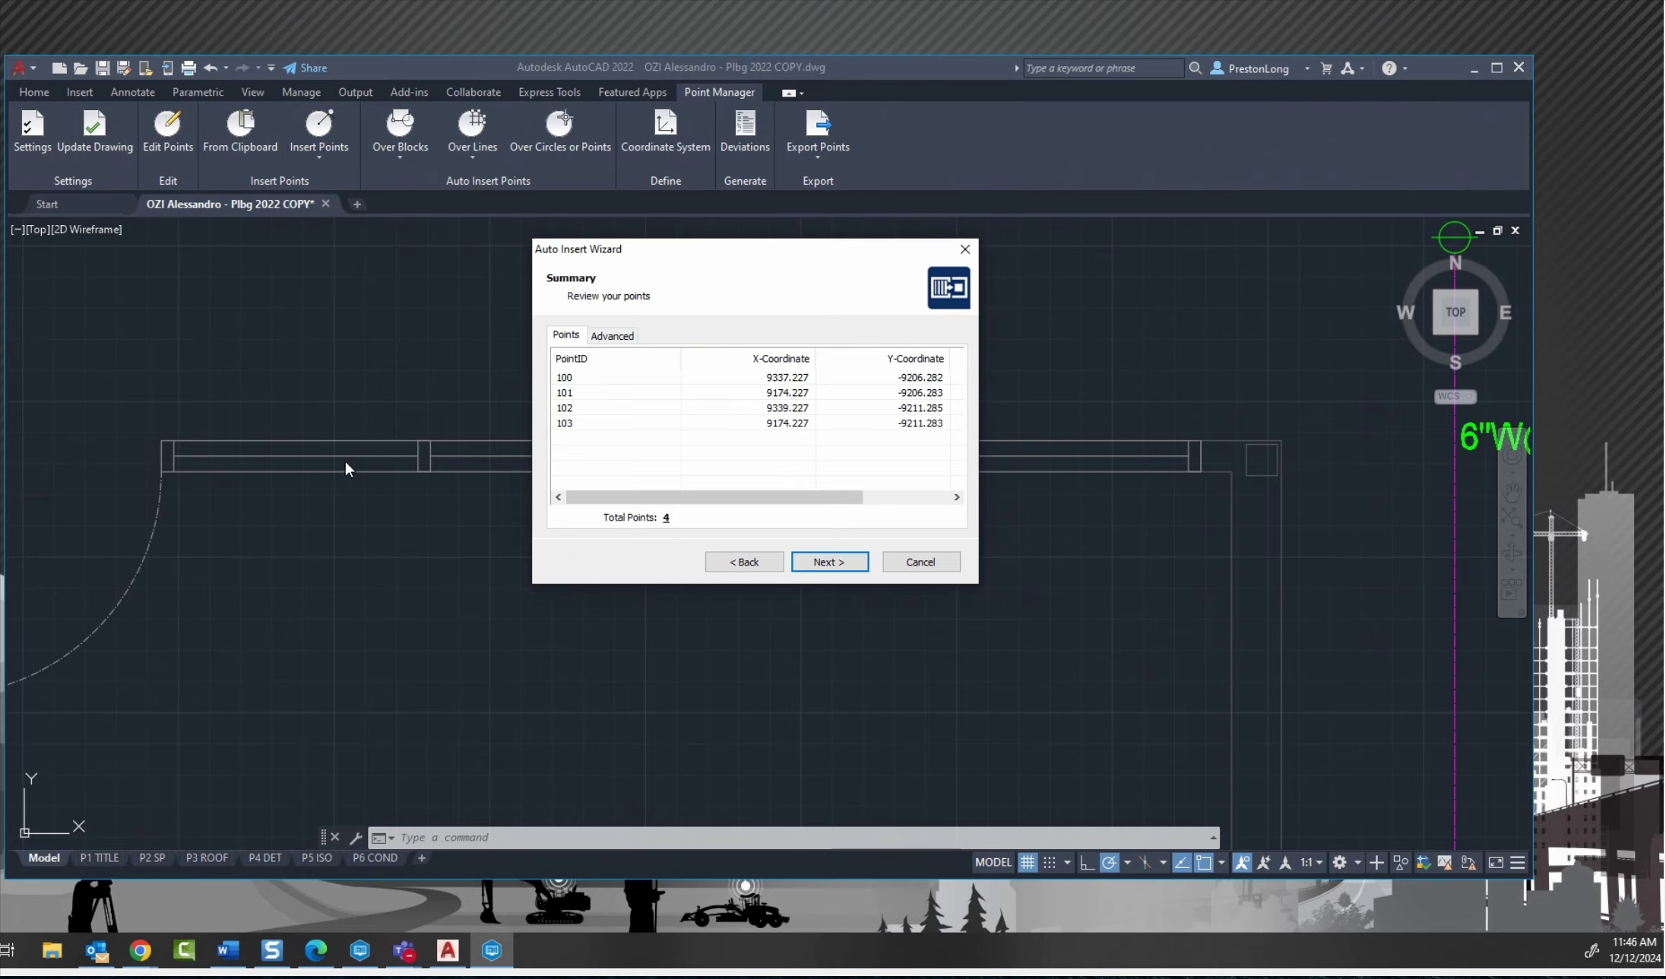
pyautogui.click(827, 564)
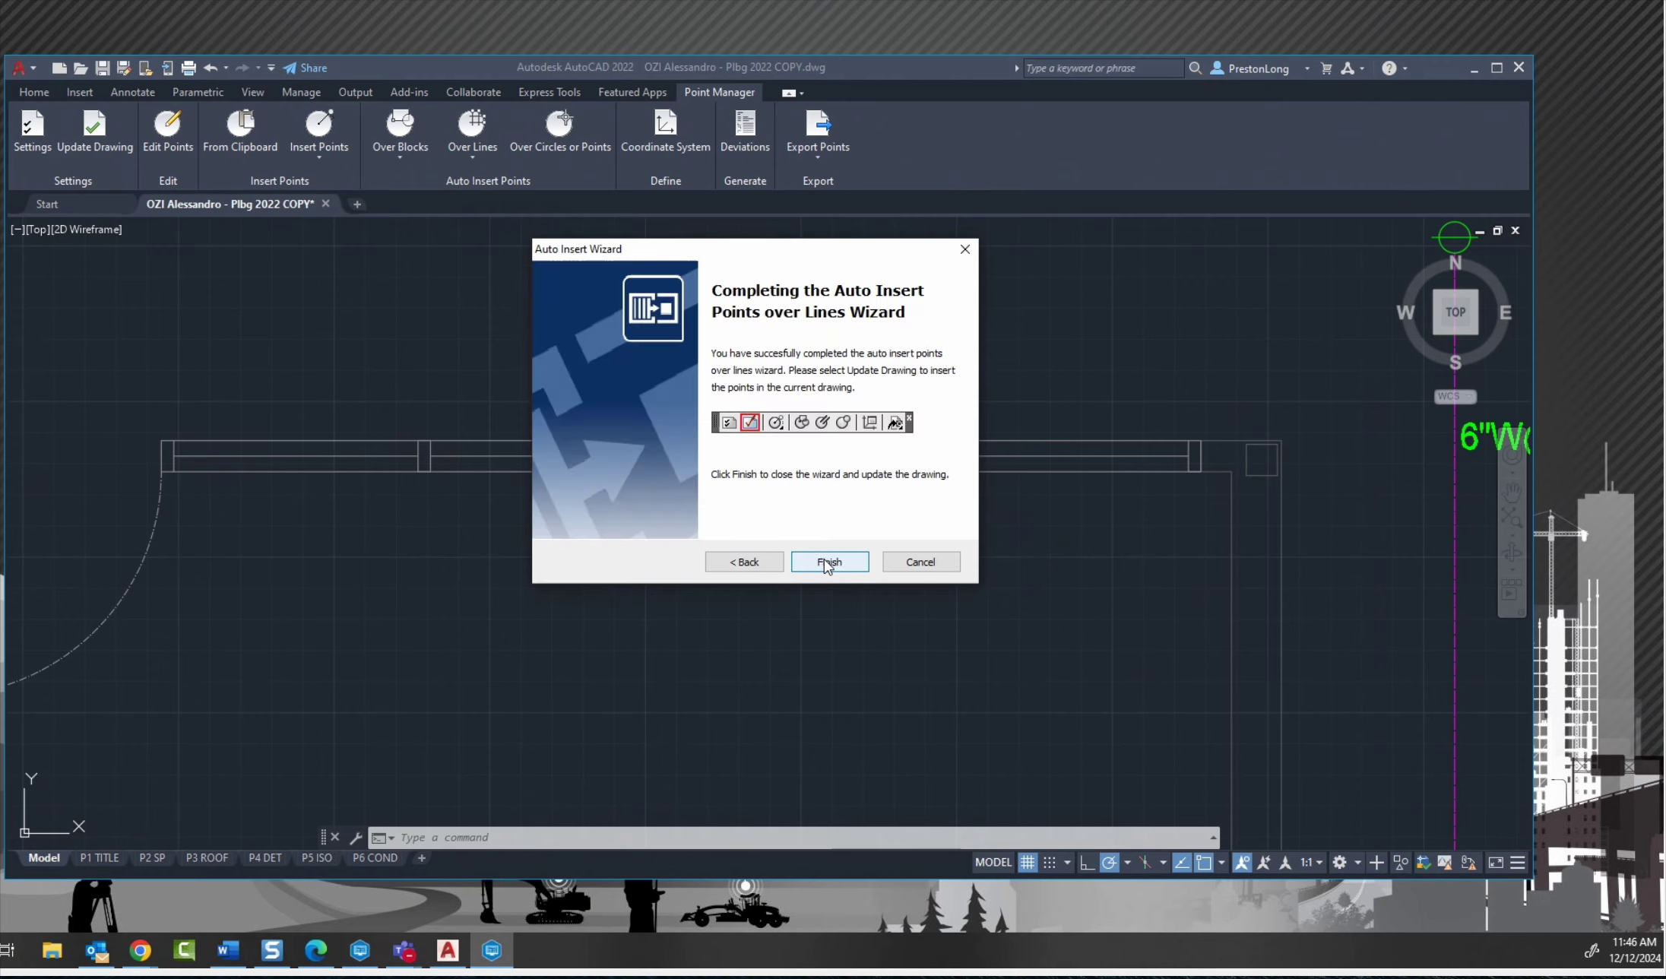
pyautogui.click(828, 563)
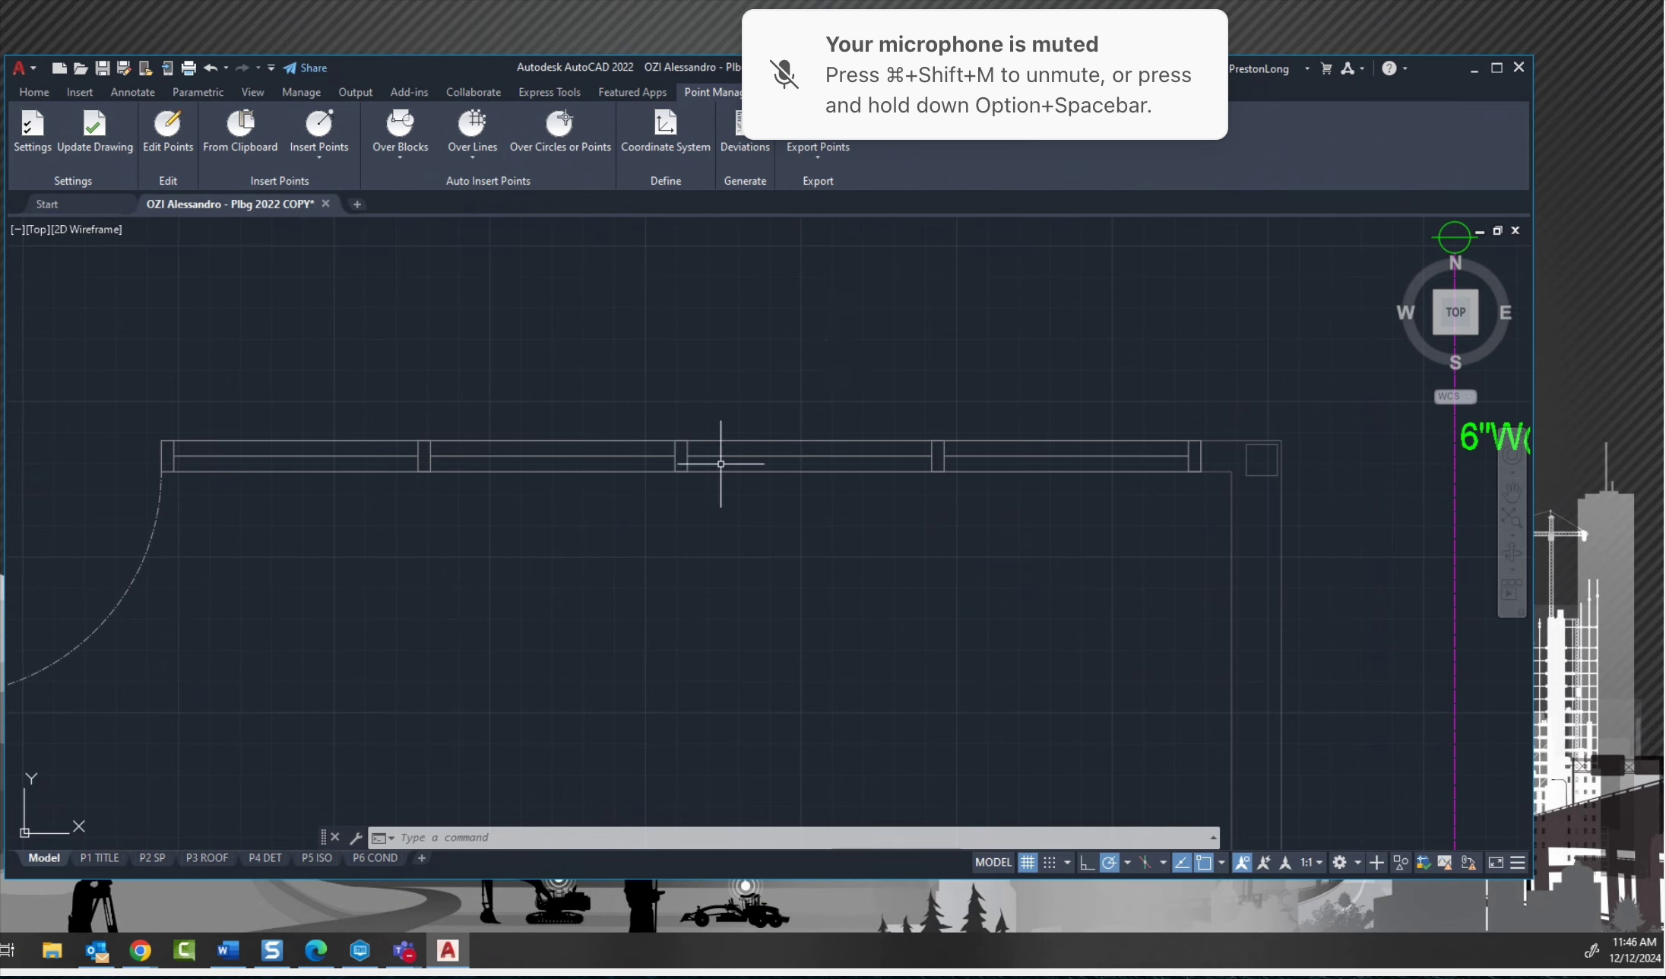
pyautogui.click(97, 149)
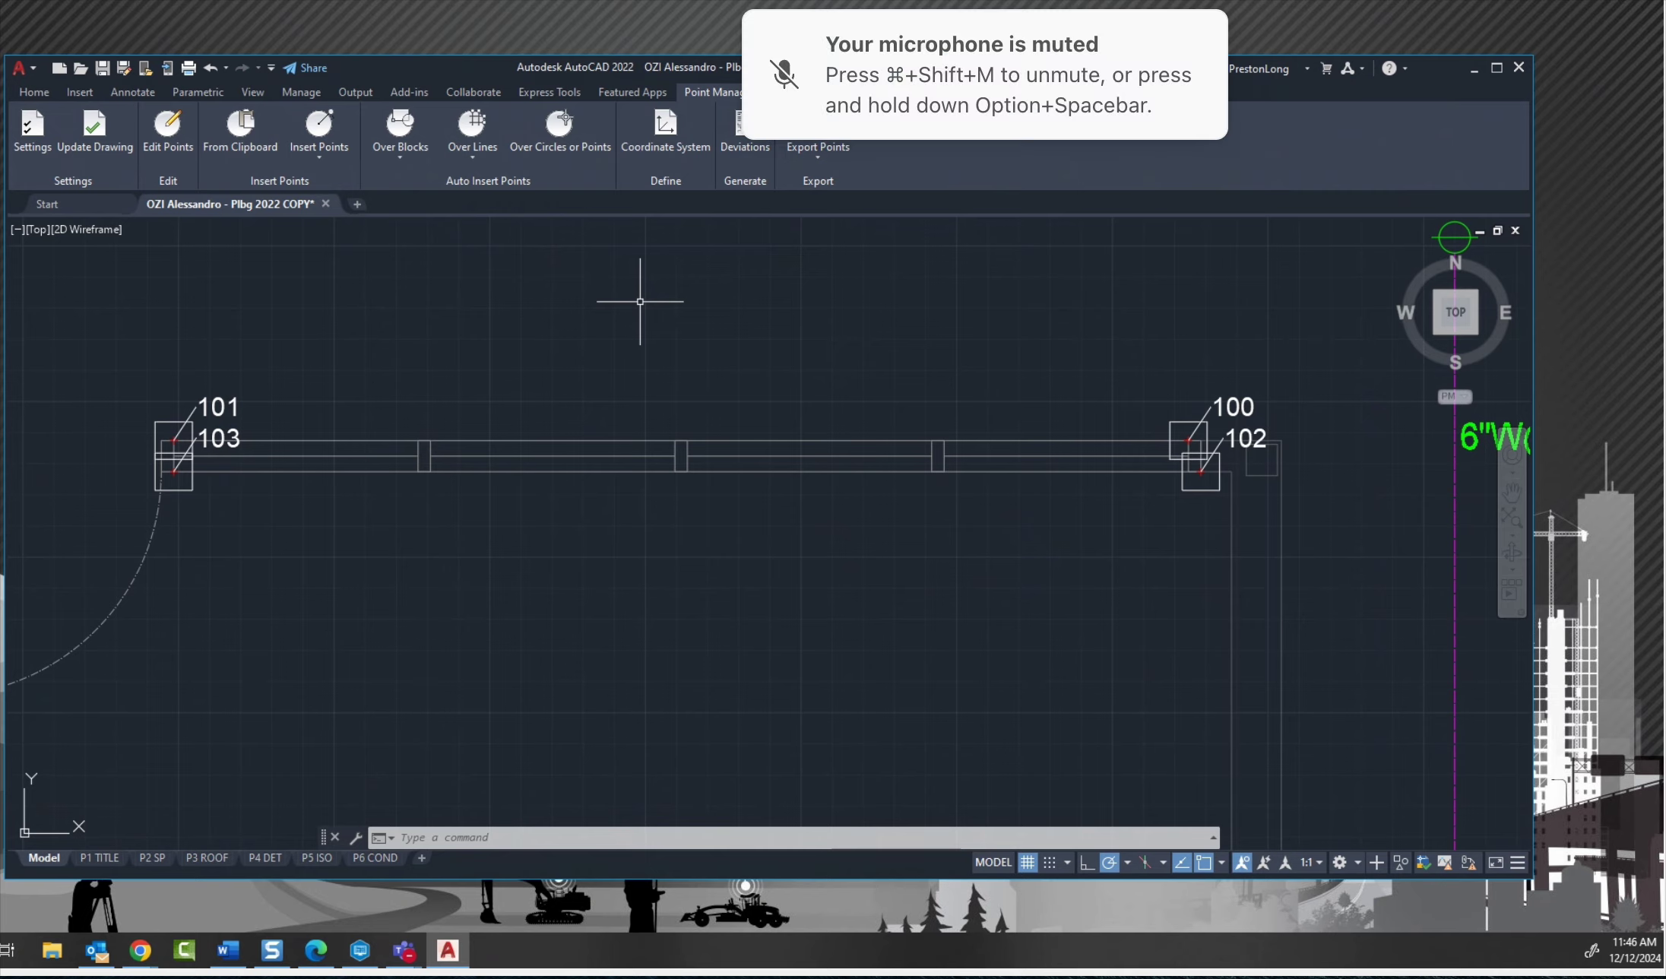
# Examine how points 100 and 102 sit on the line endpoints at the window wall's east end.
pyautogui.scroll(8, 1212, 471)
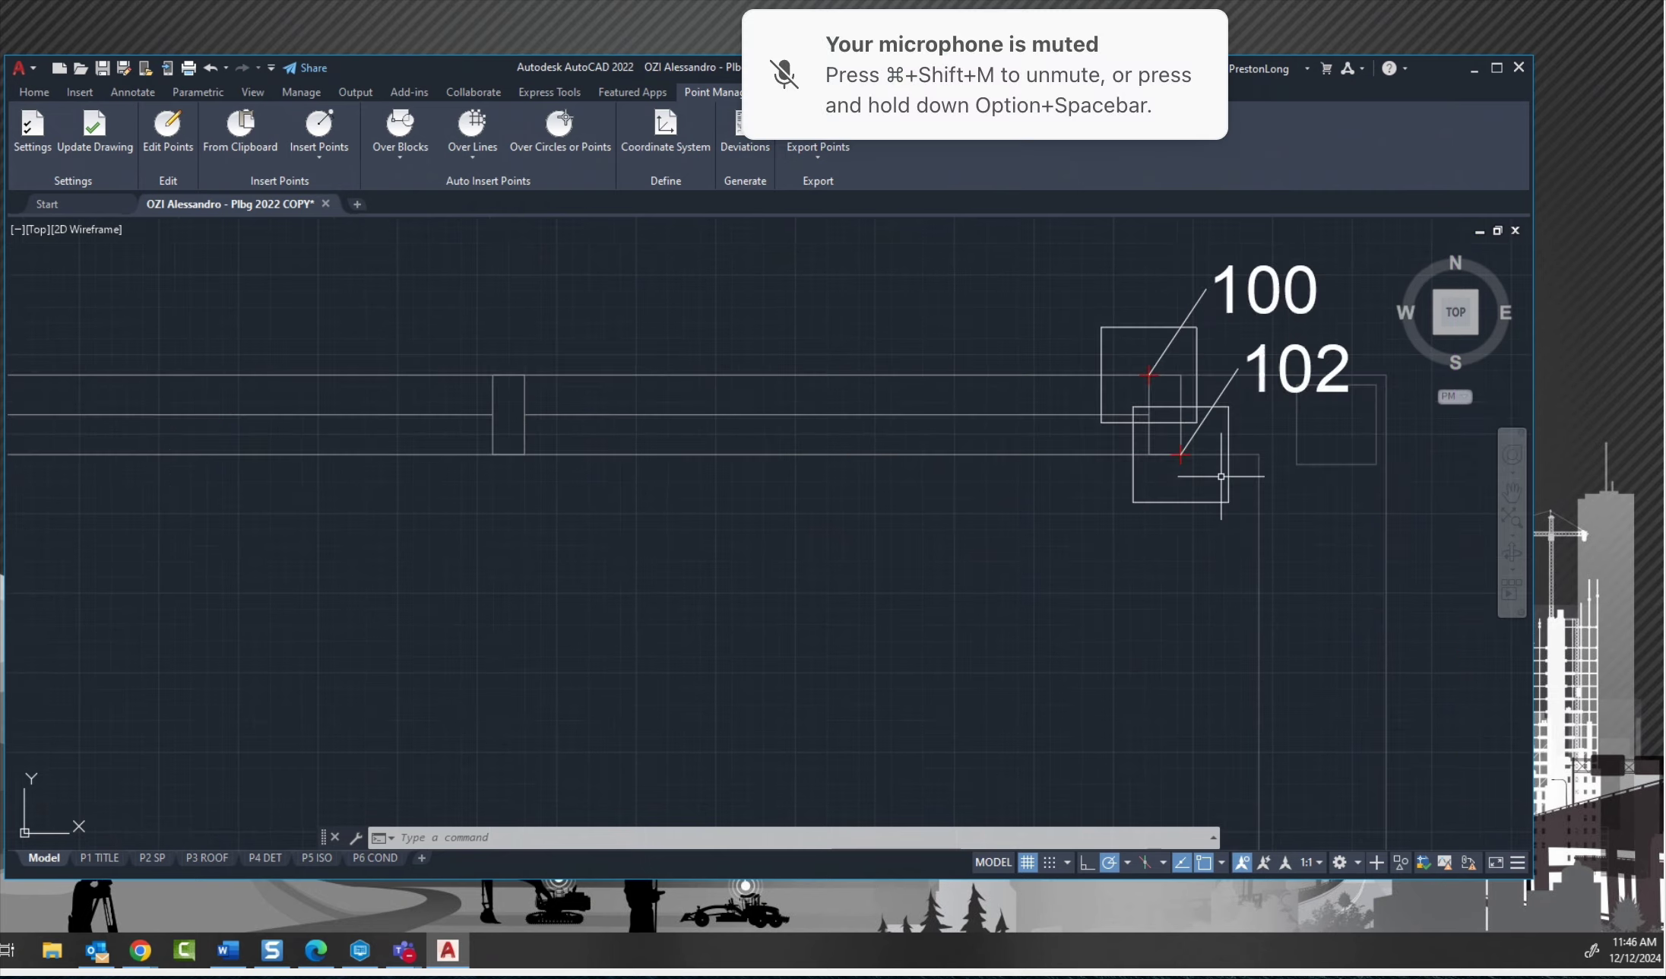
pyautogui.moveTo(966, 486); pyautogui.dragTo(948, 576, button='middle')
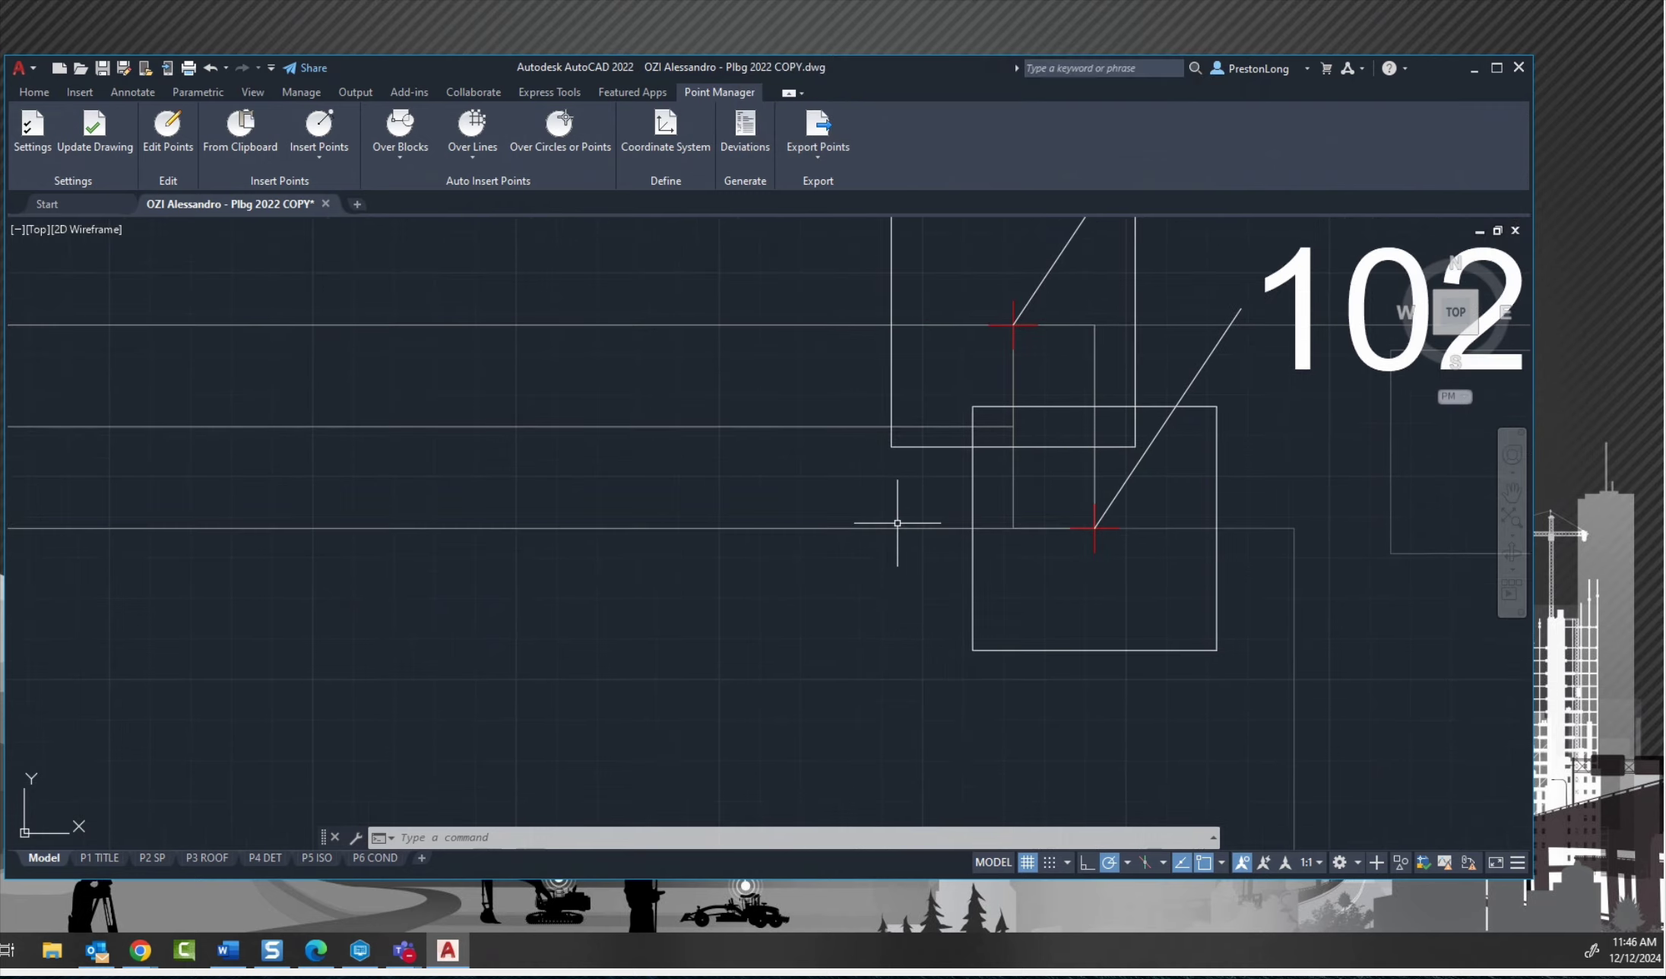
pyautogui.scroll(-10, 856, 333)
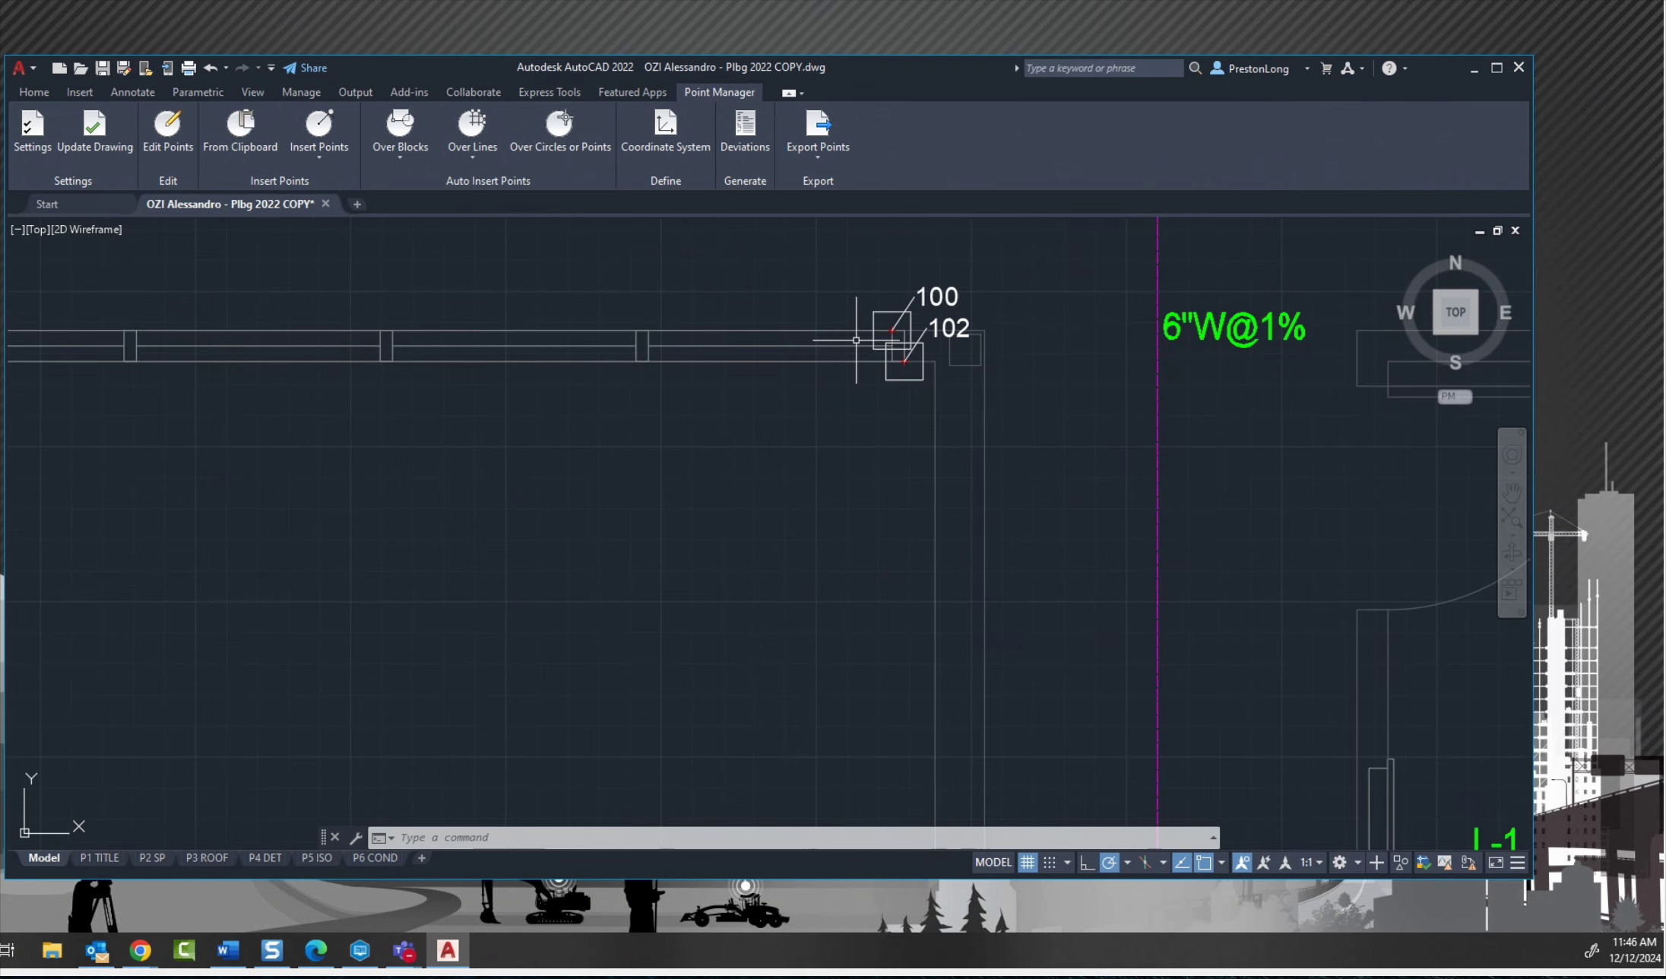
pyautogui.moveTo(756, 460); pyautogui.dragTo(800, 421, button='middle')
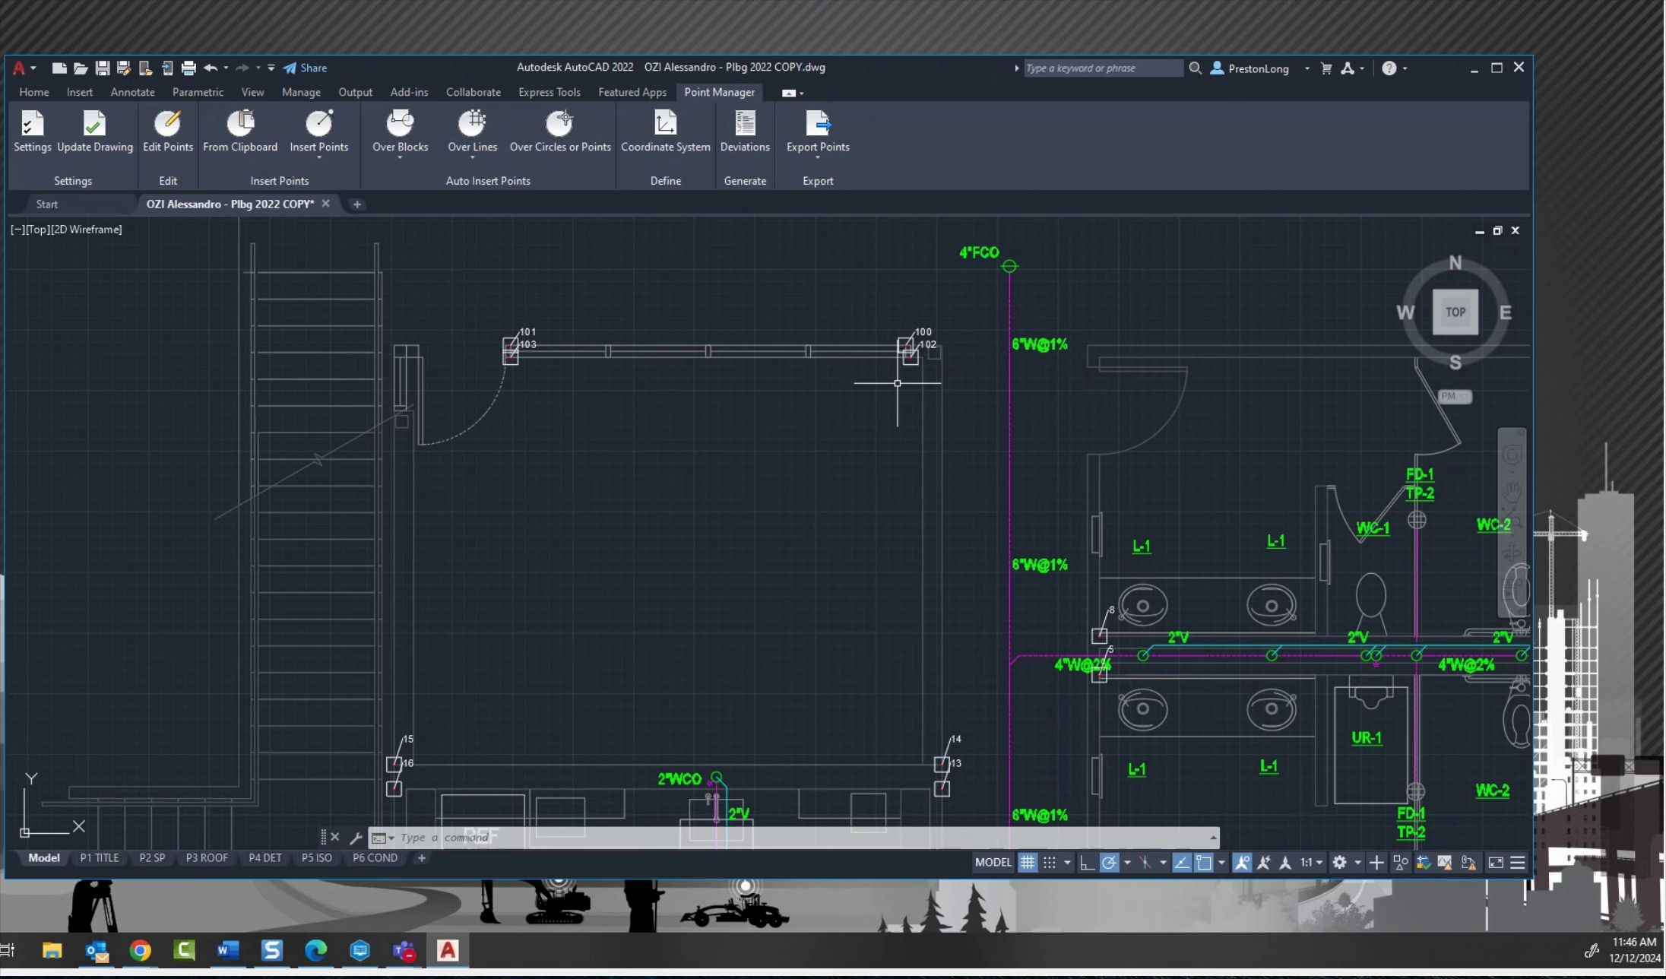
pyautogui.scroll(5, 898, 383)
pyautogui.moveTo(873, 415); pyautogui.dragTo(859, 506, button='middle')
pyautogui.scroll(4, 765, 264)
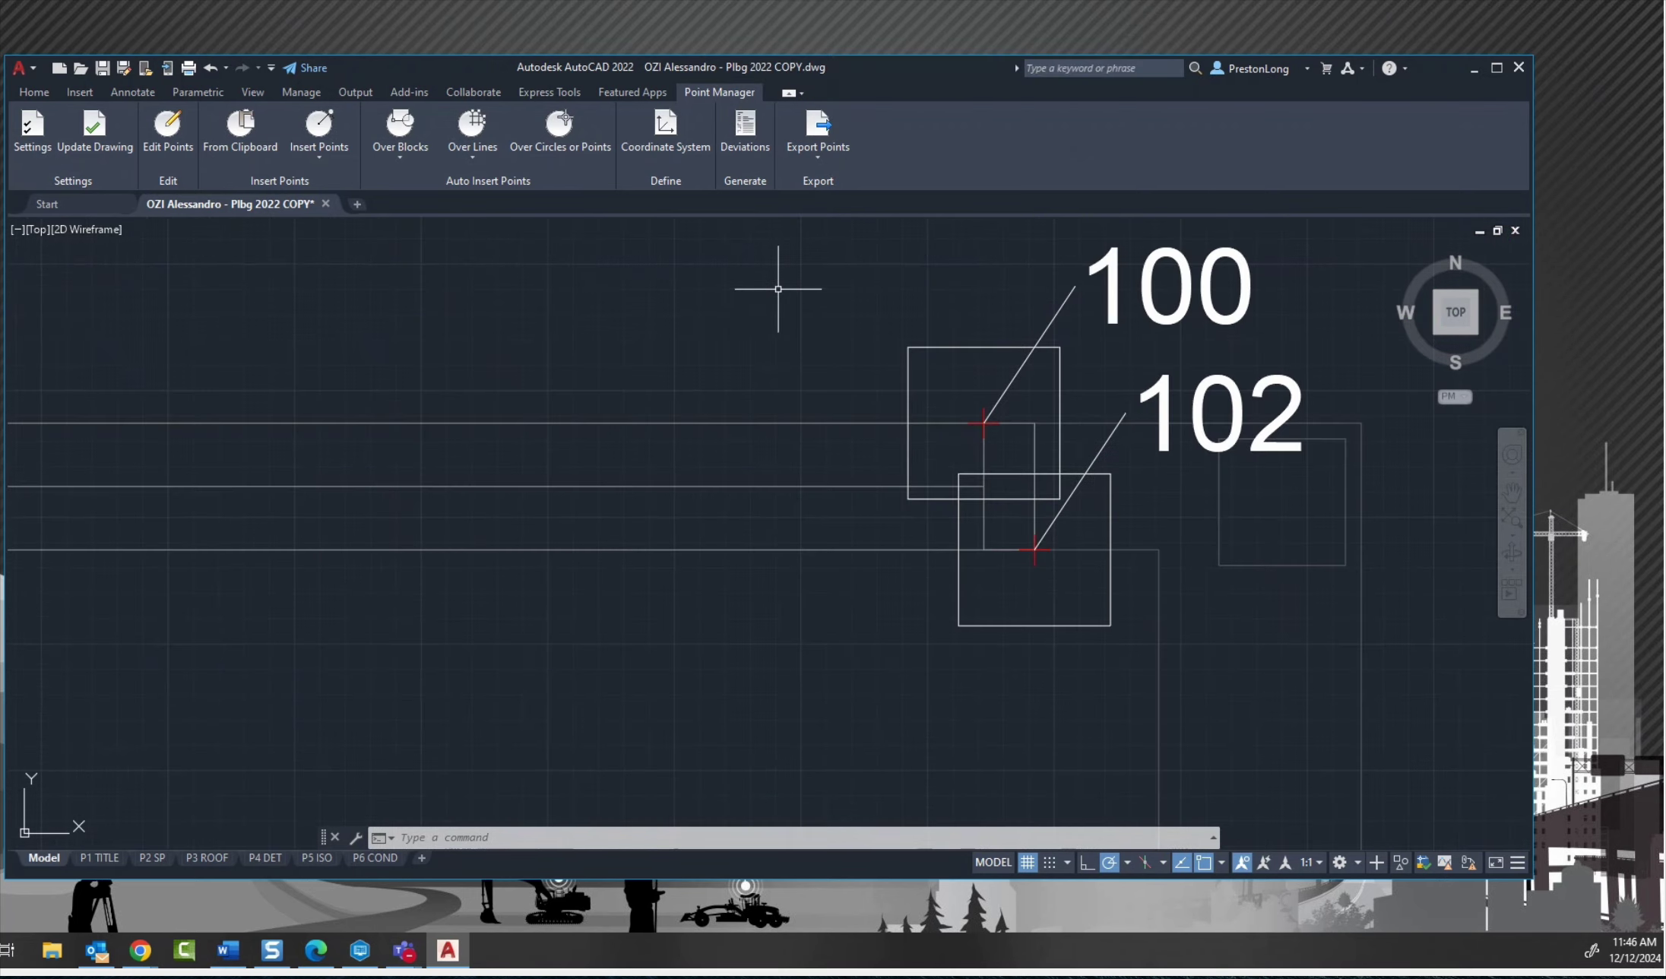
pyautogui.moveTo(774, 284); pyautogui.dragTo(699, 251, button='middle')
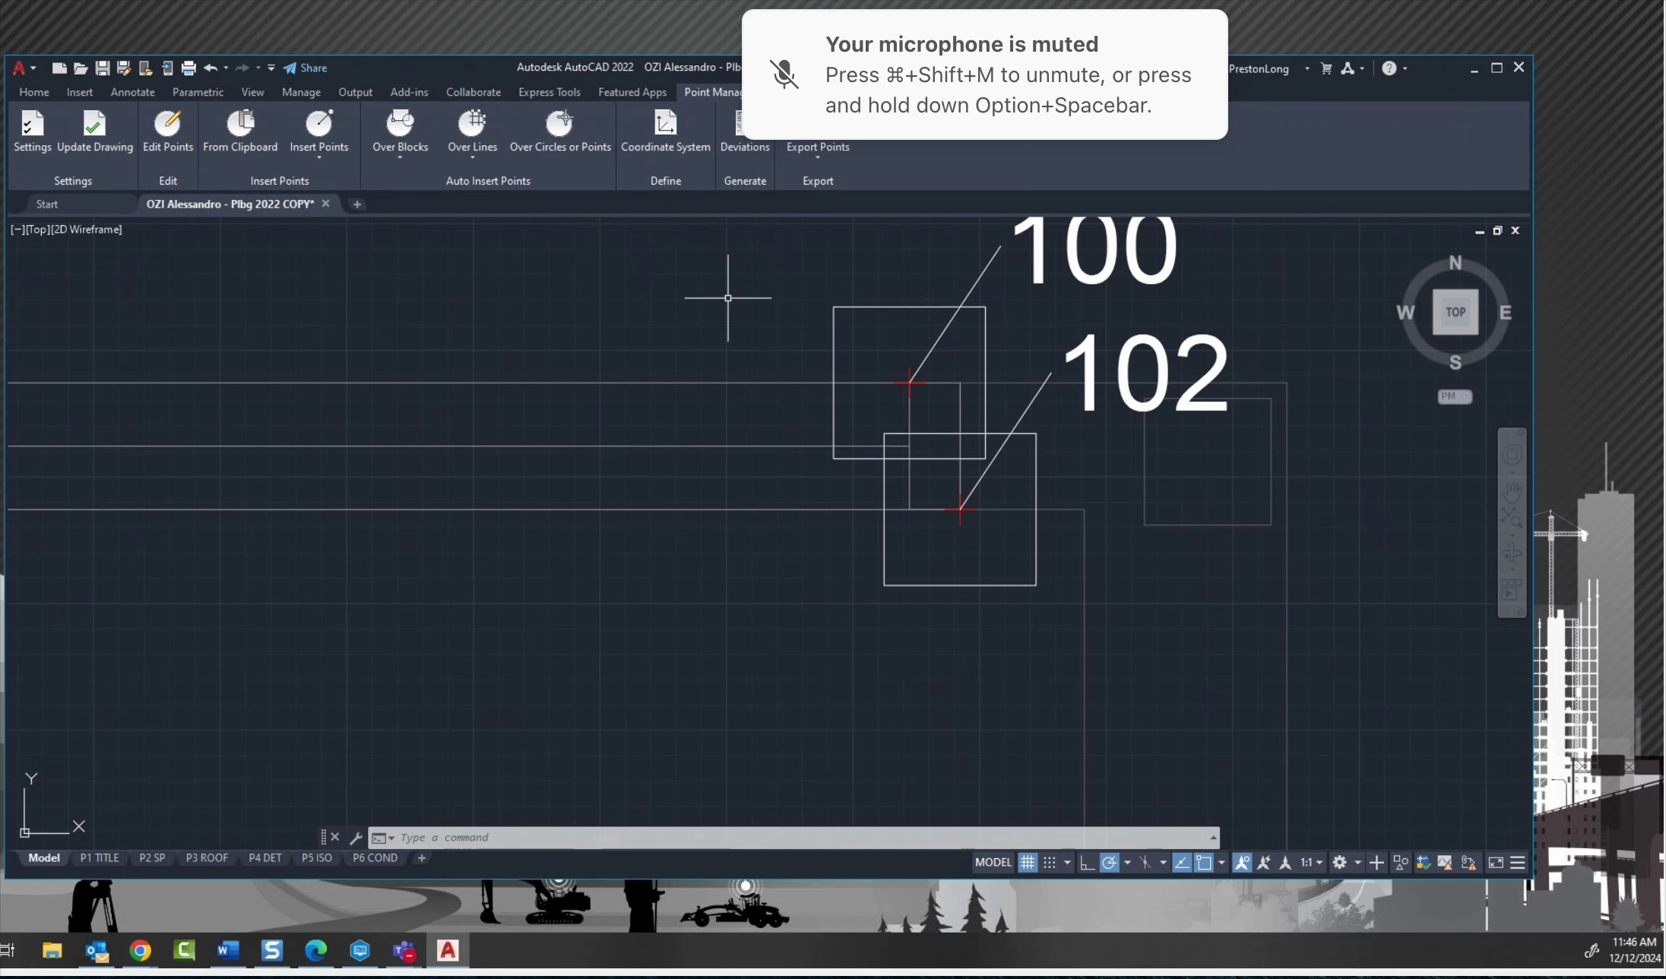
pyautogui.scroll(-6, 875, 334)
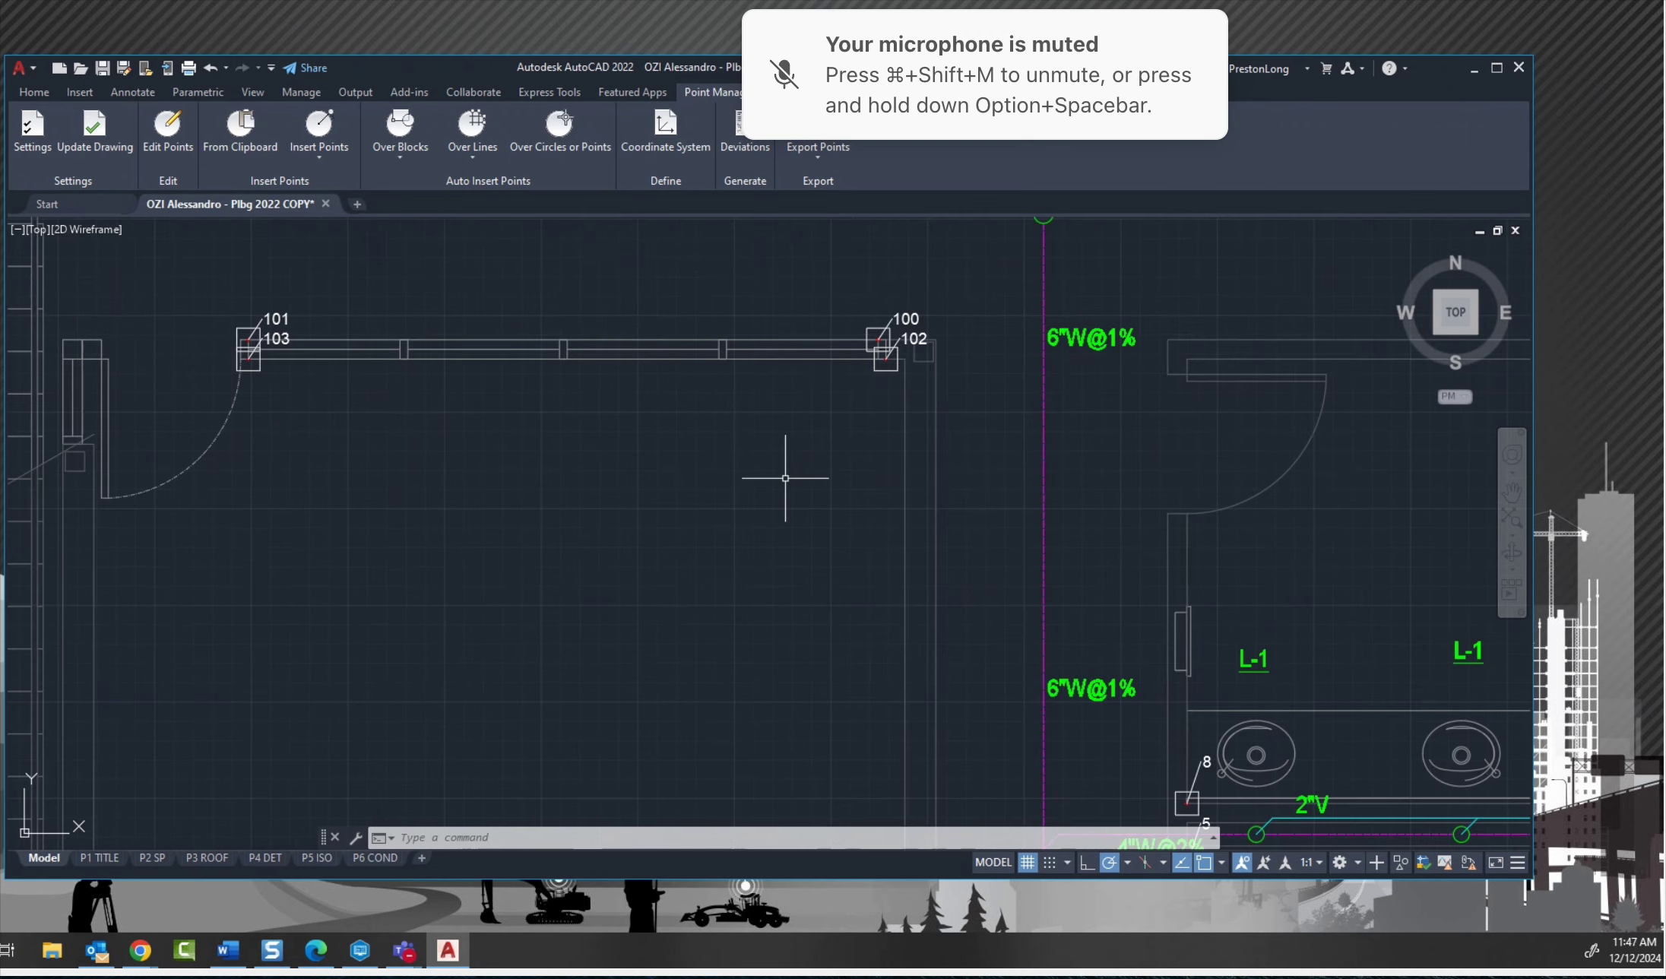
pyautogui.scroll(-4, 785, 479)
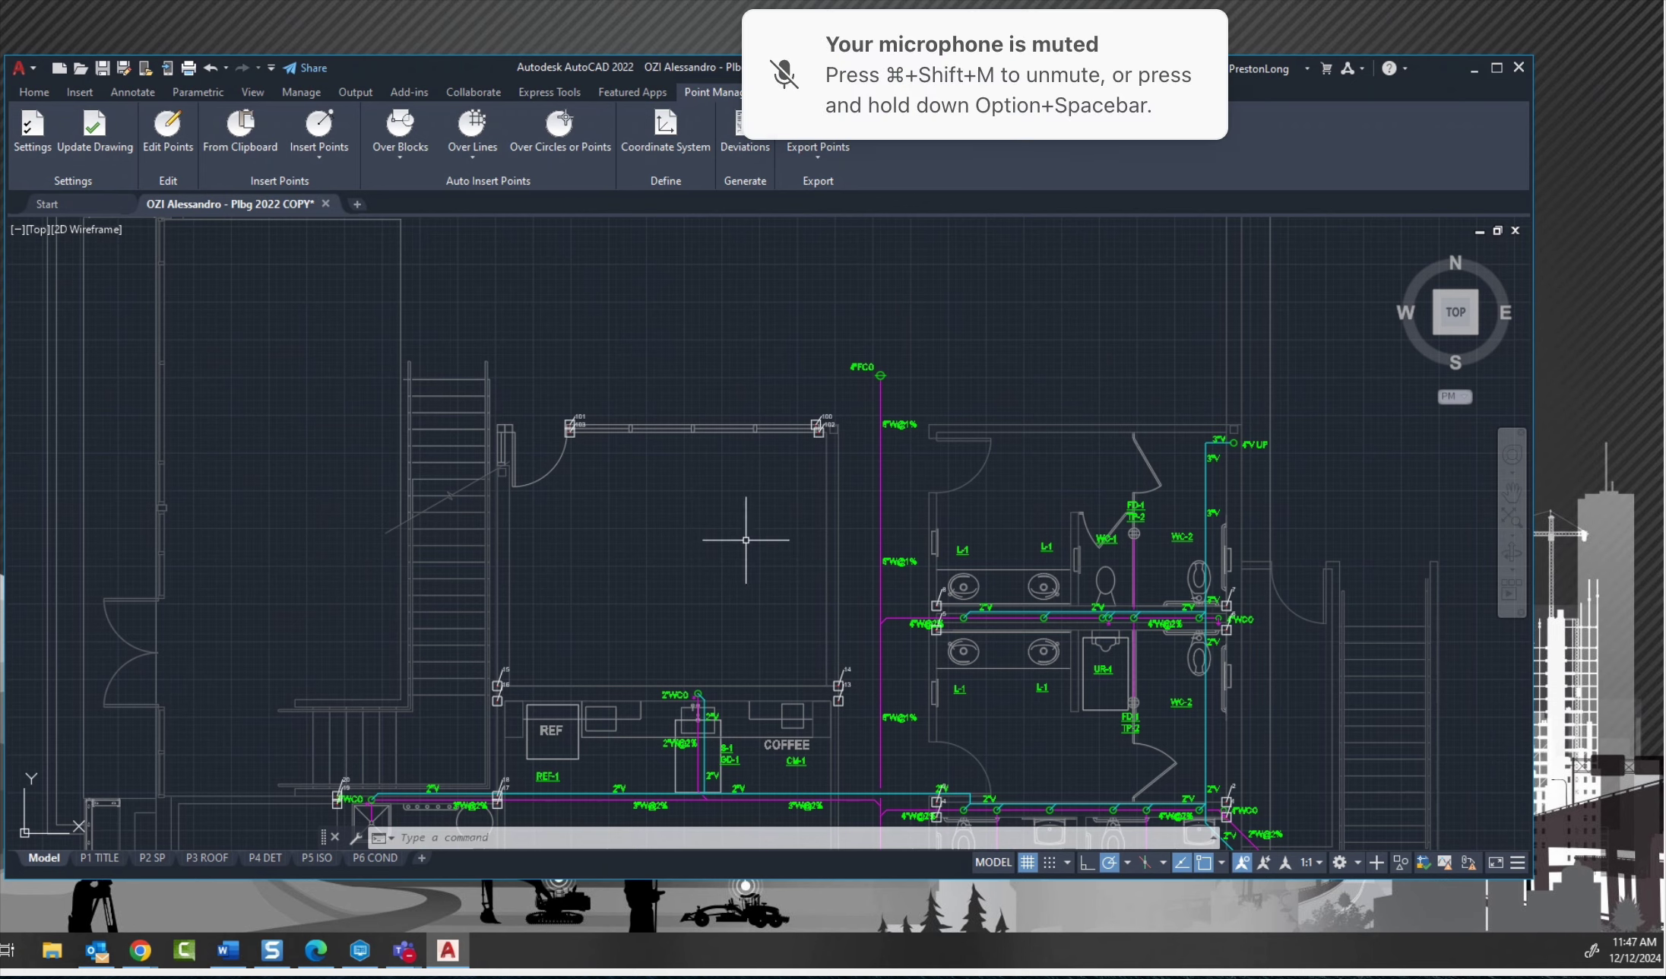
pyautogui.scroll(5, 847, 400)
pyautogui.scroll(3, 718, 536)
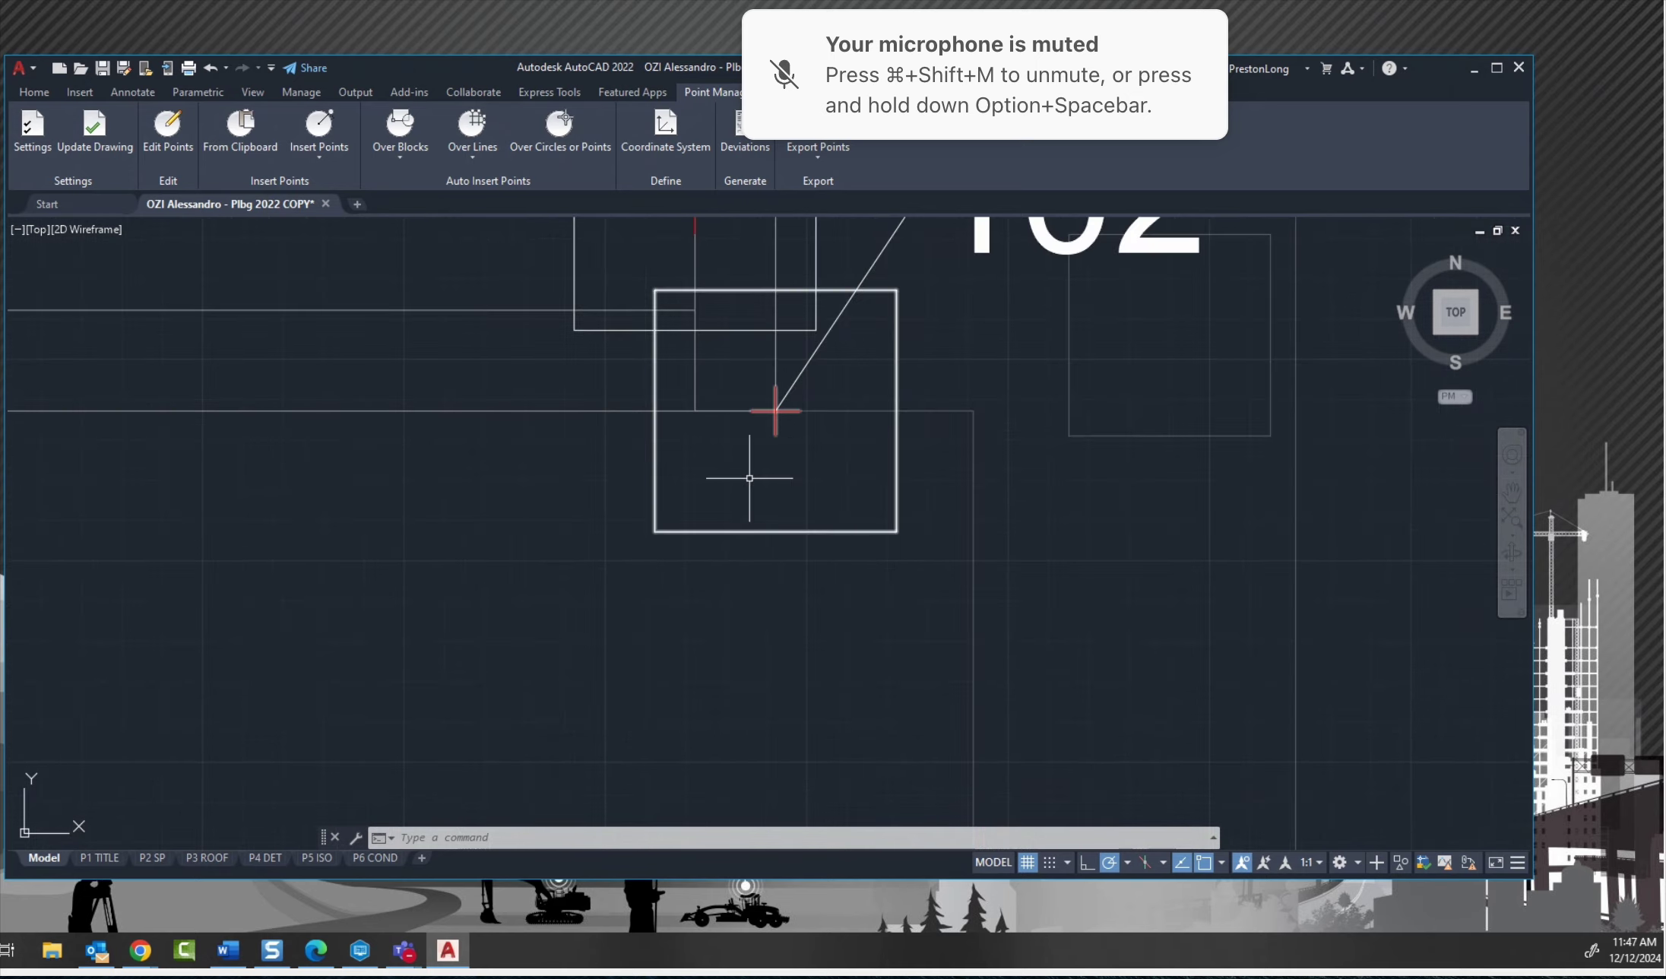
pyautogui.moveTo(737, 476); pyautogui.dragTo(744, 606, button='middle')
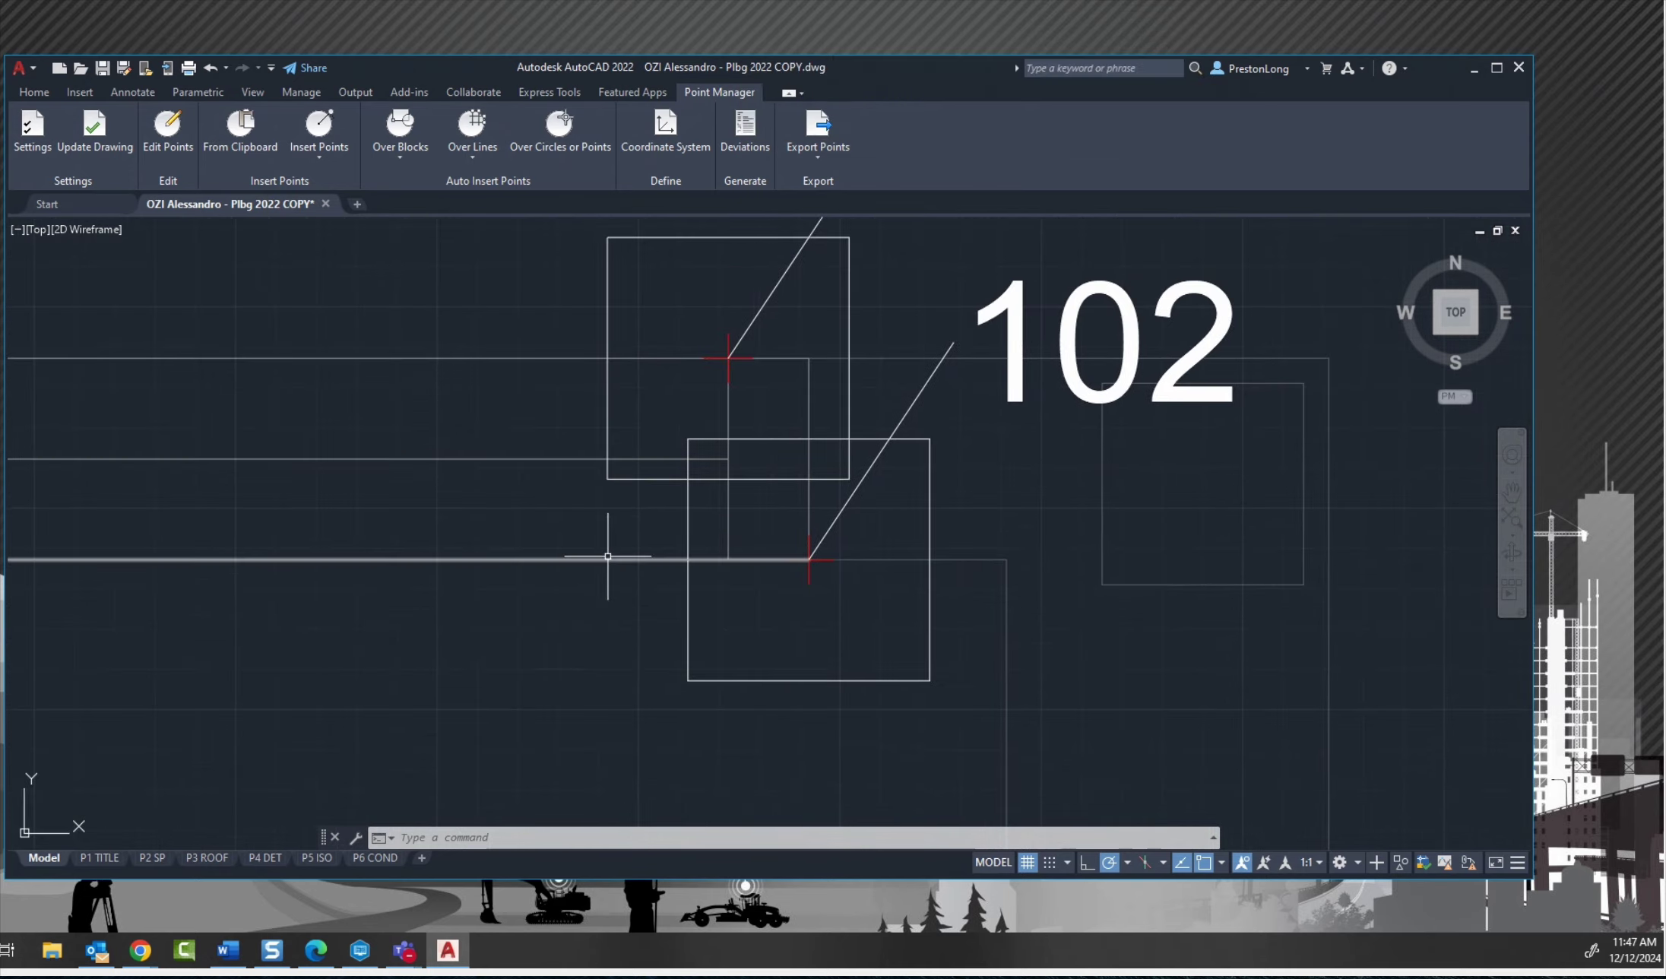
# Examine the door-layer lines at points 100 and 102, the window wall's points overall, and the green circles along the restroom plumbing wall.
pyautogui.moveTo(606, 559)
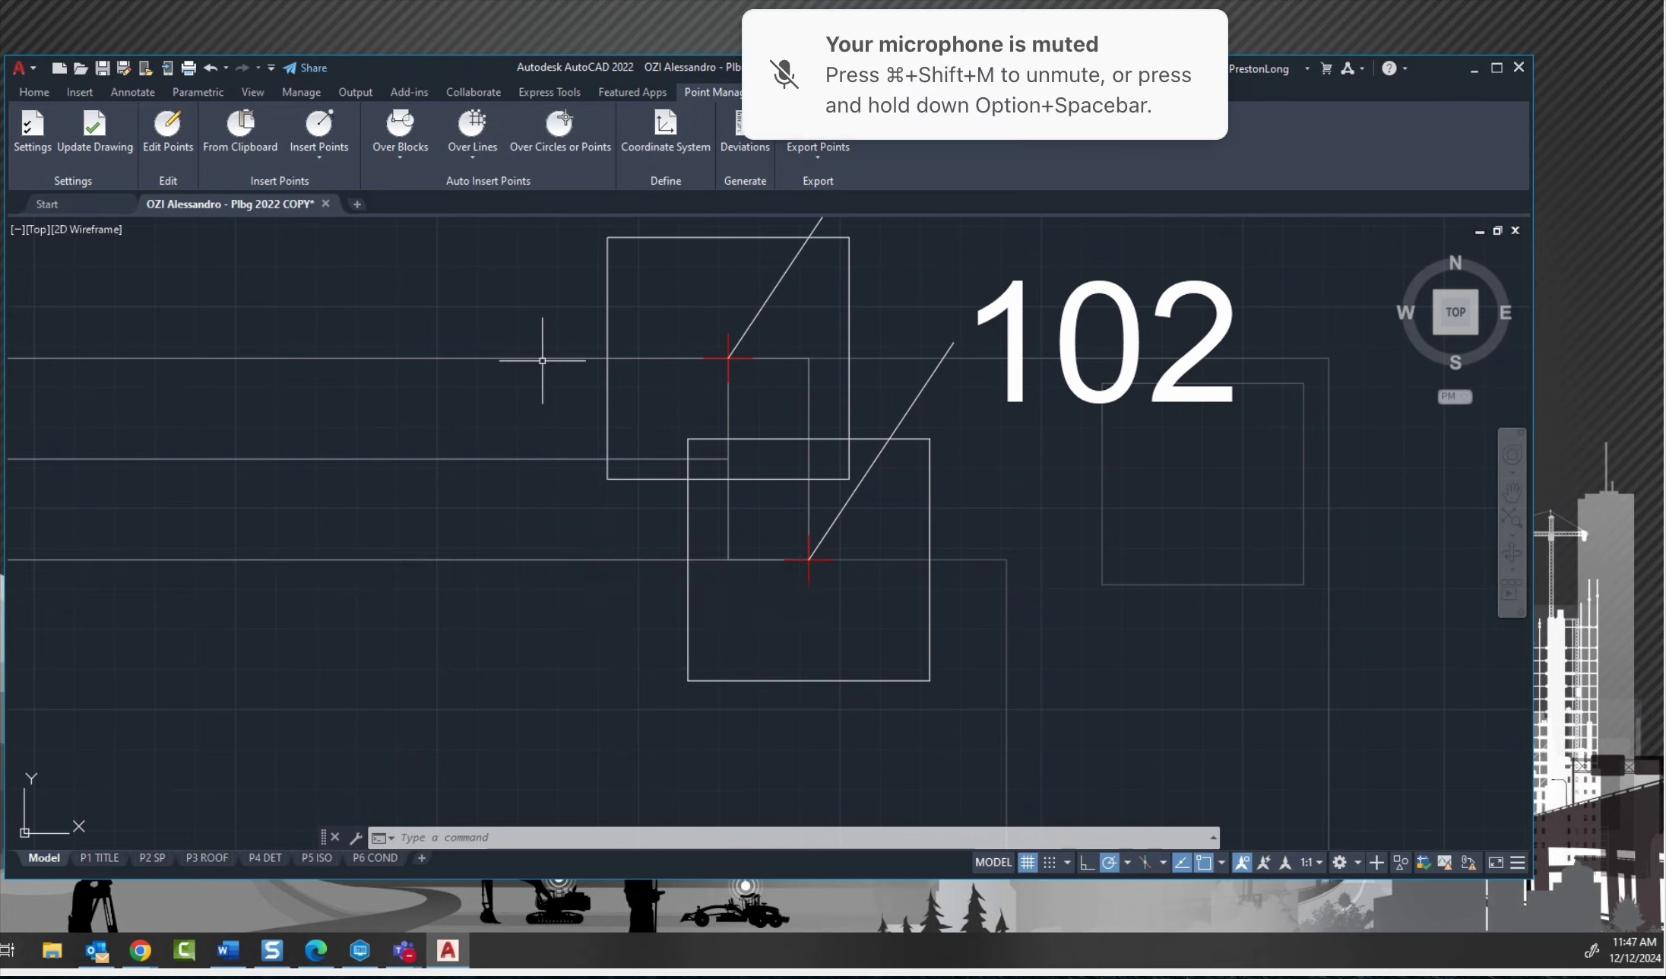
pyautogui.moveTo(538, 355)
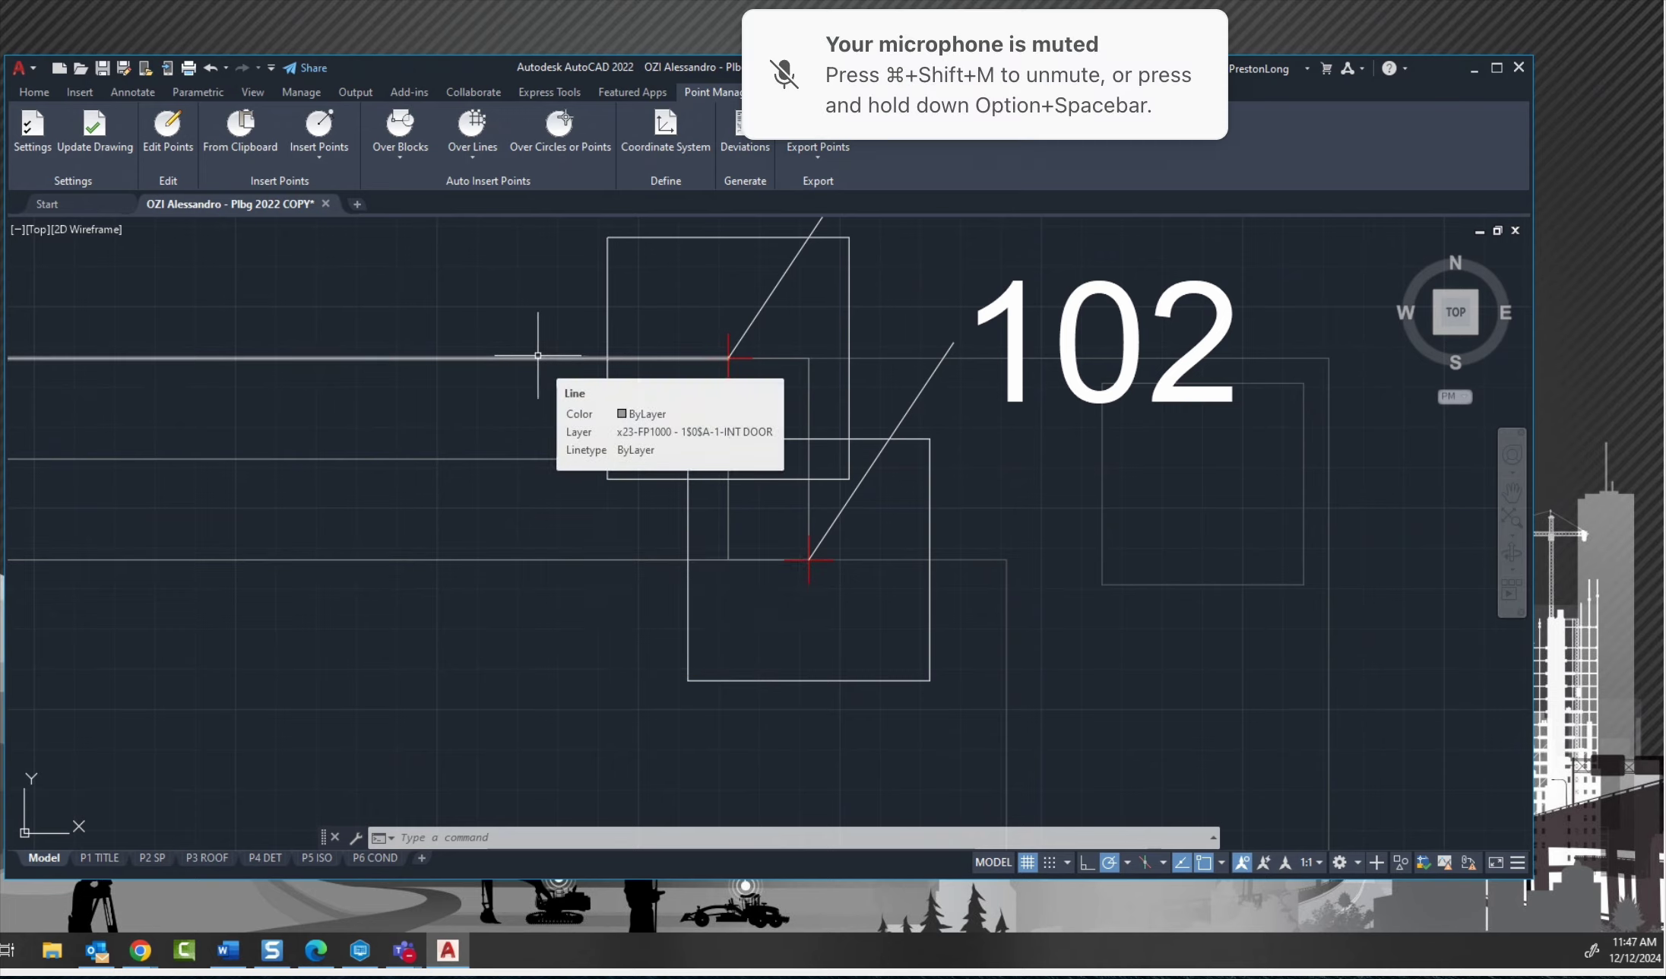
pyautogui.scroll(-8, 538, 355)
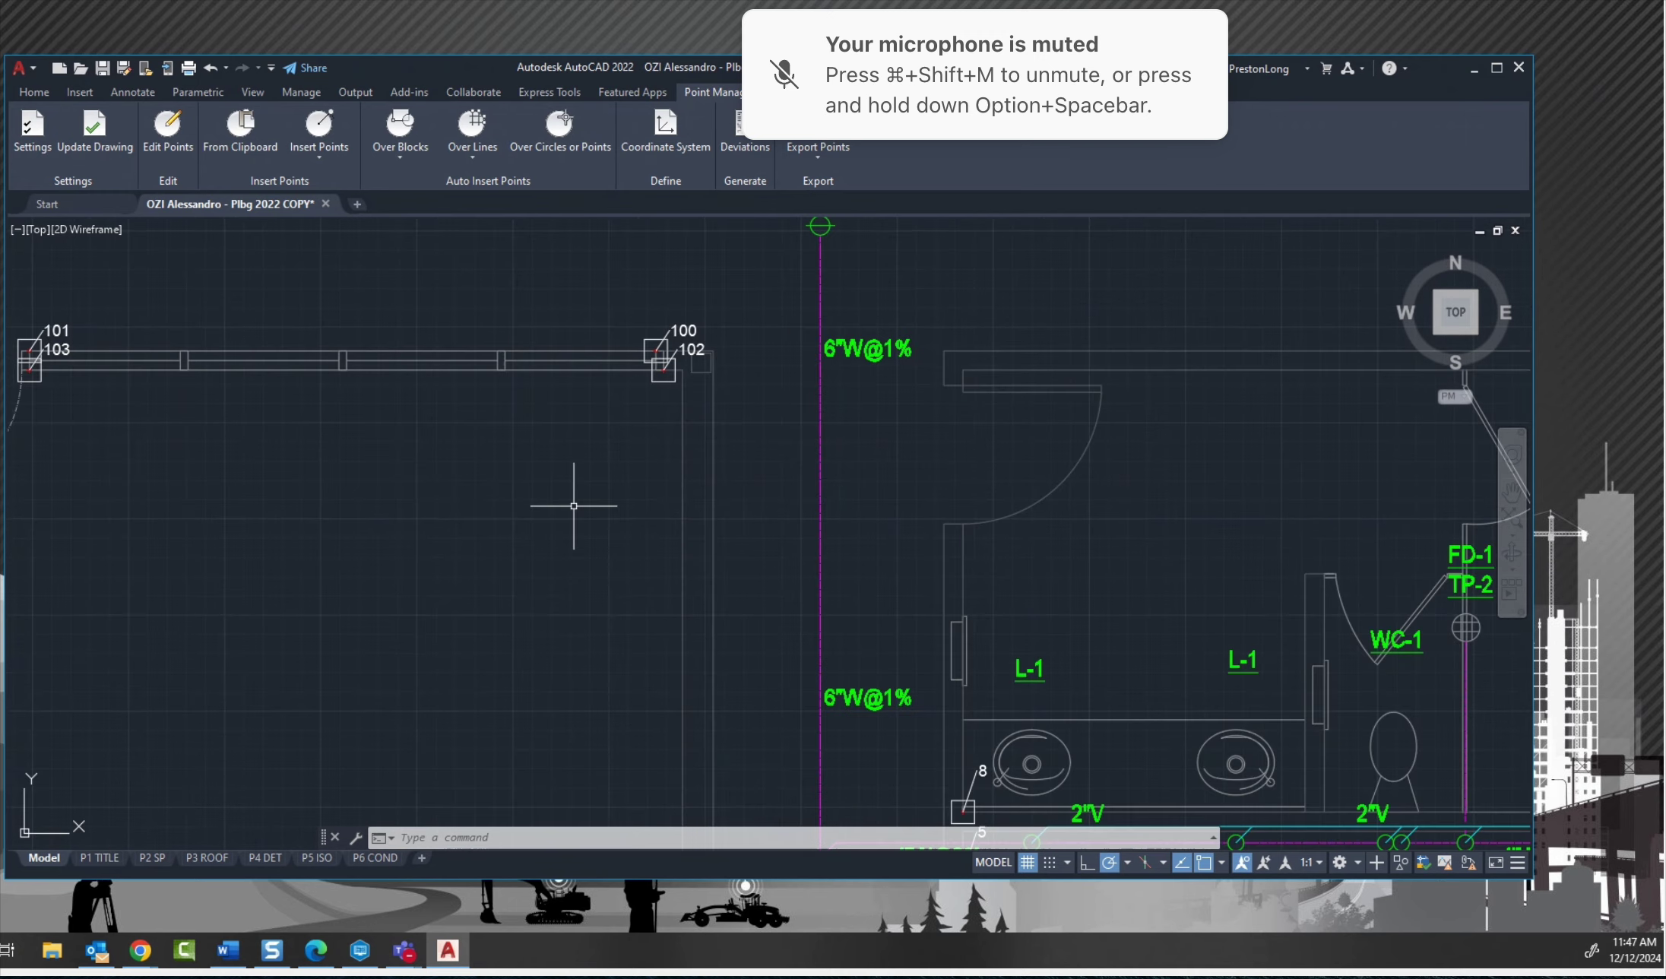
pyautogui.moveTo(539, 539); pyautogui.dragTo(659, 534, button='middle')
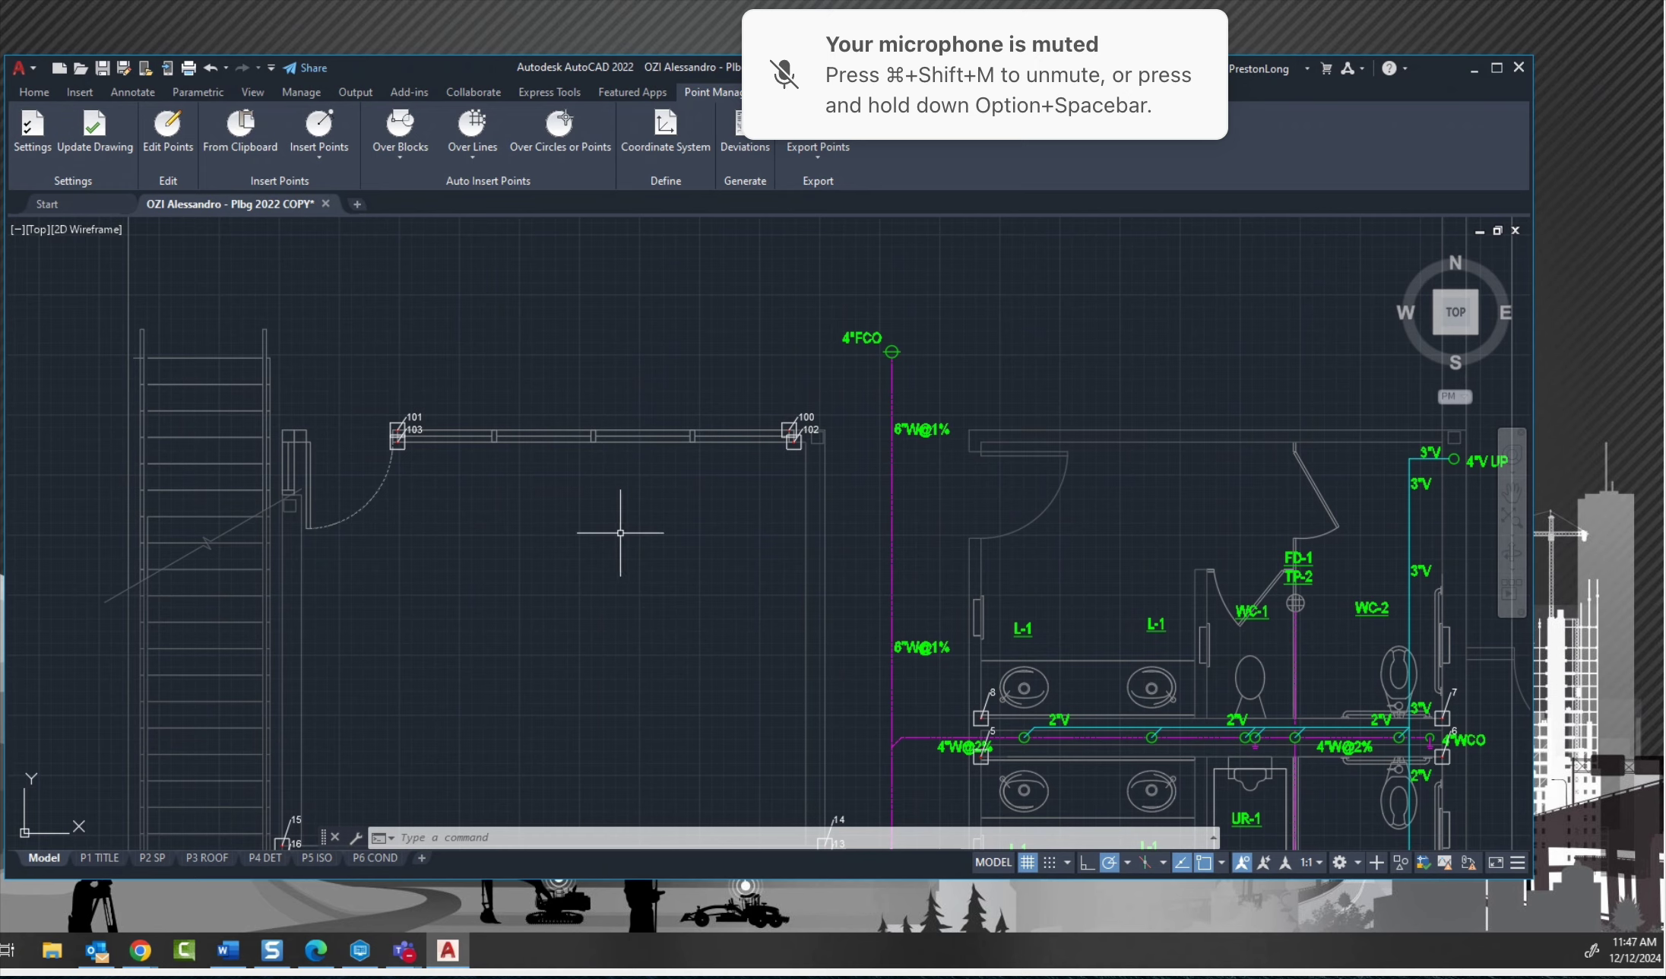
pyautogui.scroll(-5, 627, 448)
pyautogui.scroll(4, 722, 458)
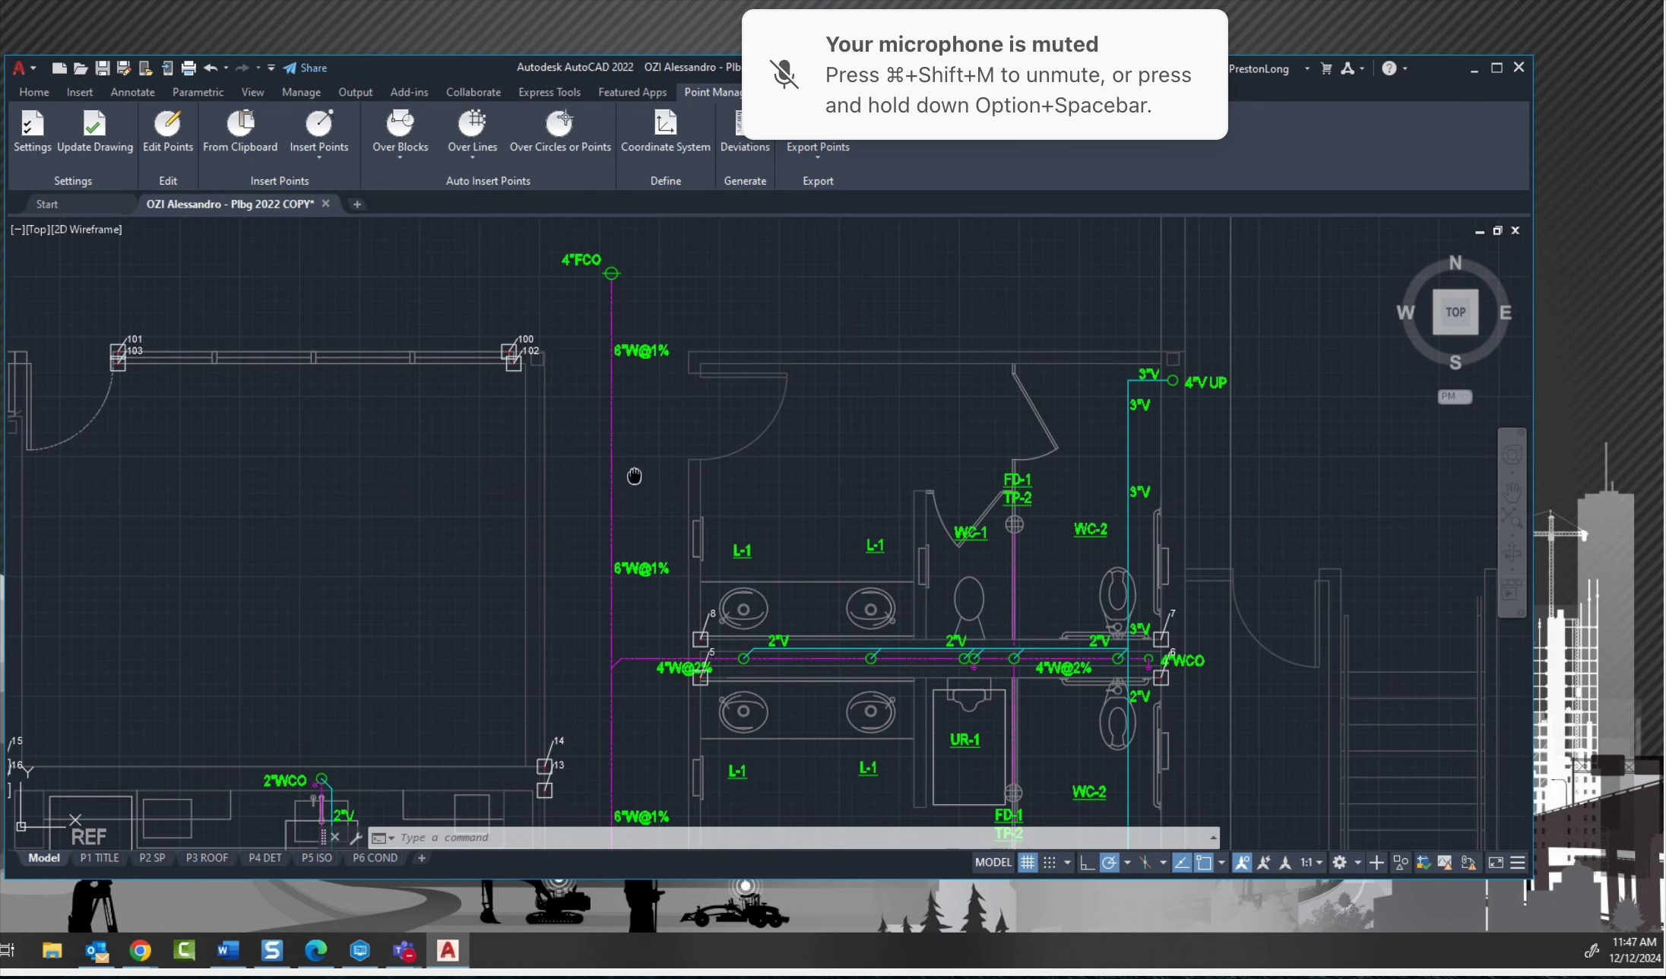
pyautogui.moveTo(641, 494); pyautogui.dragTo(629, 400, button='middle')
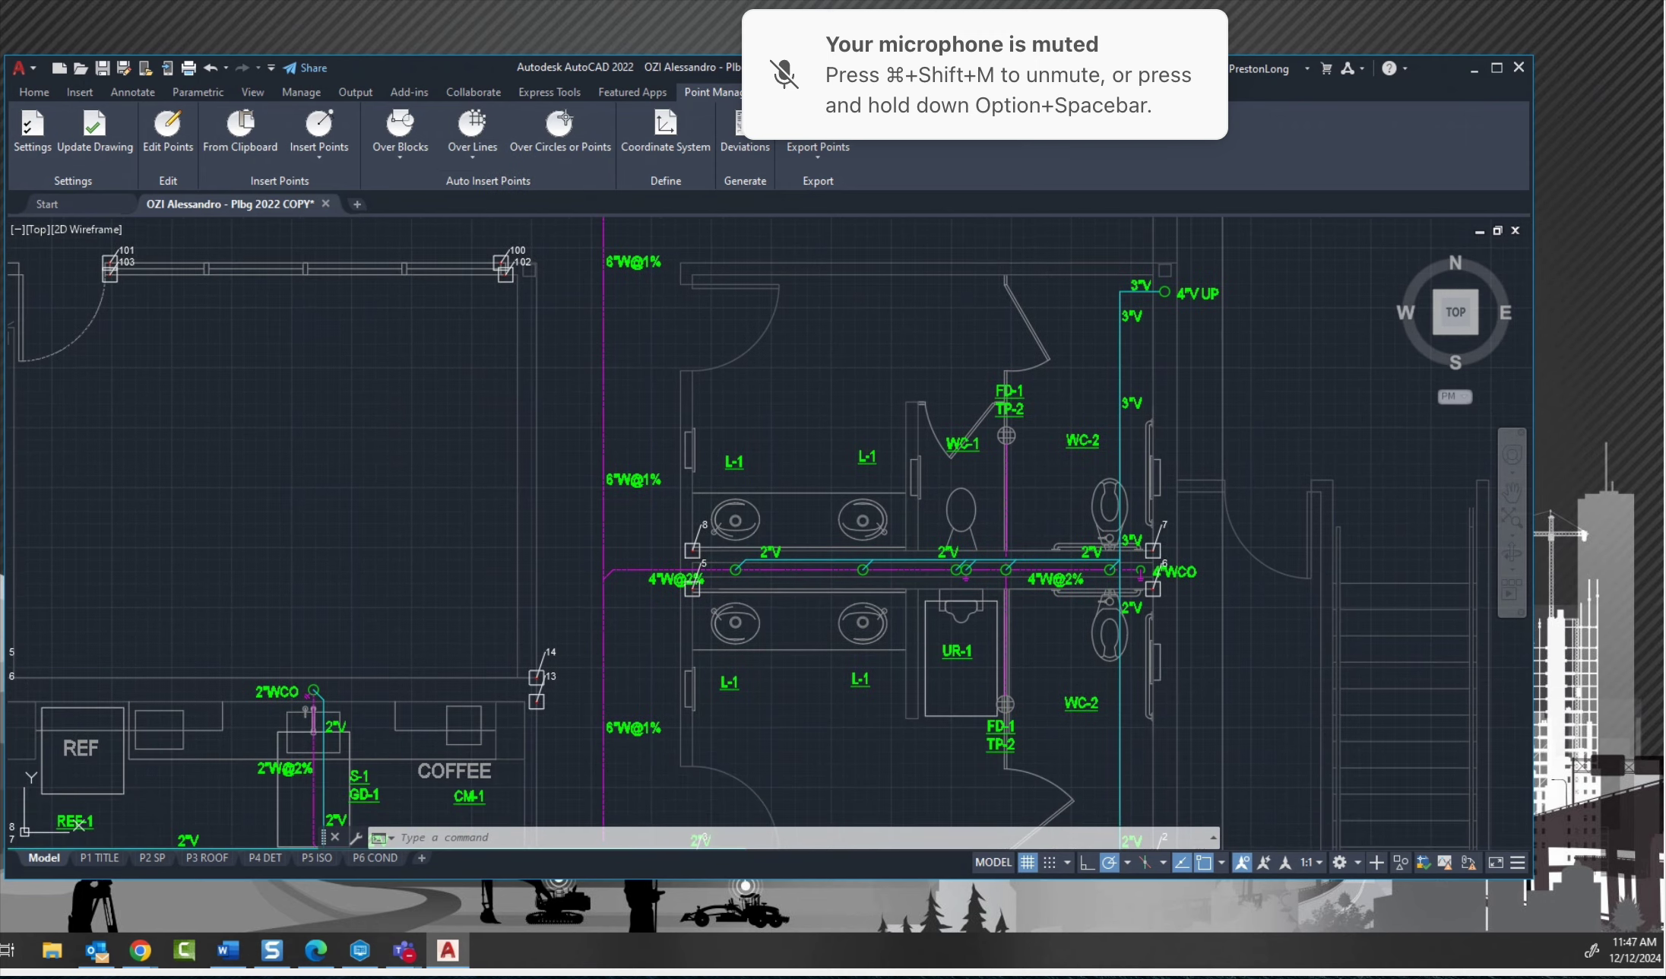
pyautogui.scroll(6, 623, 487)
pyautogui.moveTo(631, 412); pyautogui.dragTo(606, 473, button='middle')
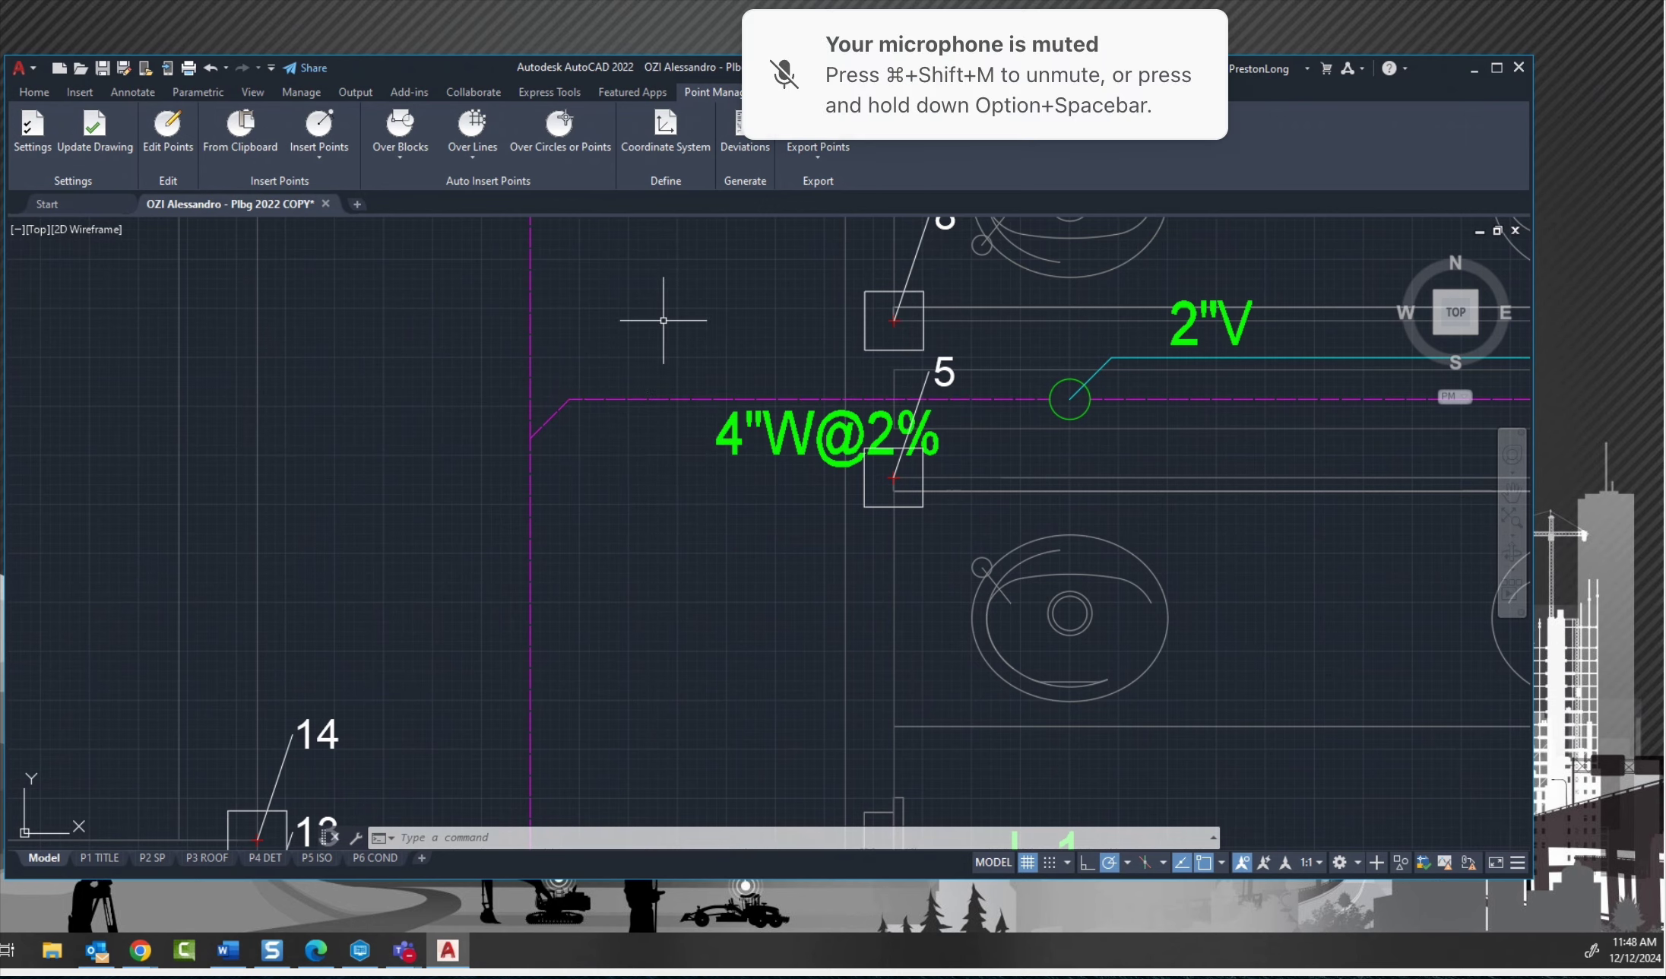
pyautogui.moveTo(671, 286)
pyautogui.mouseDown(button='middle')
pyautogui.moveTo(644, 330)
pyautogui.moveTo(519, 344)
pyautogui.mouseUp(button='middle')
pyautogui.scroll(-2, 671, 283)
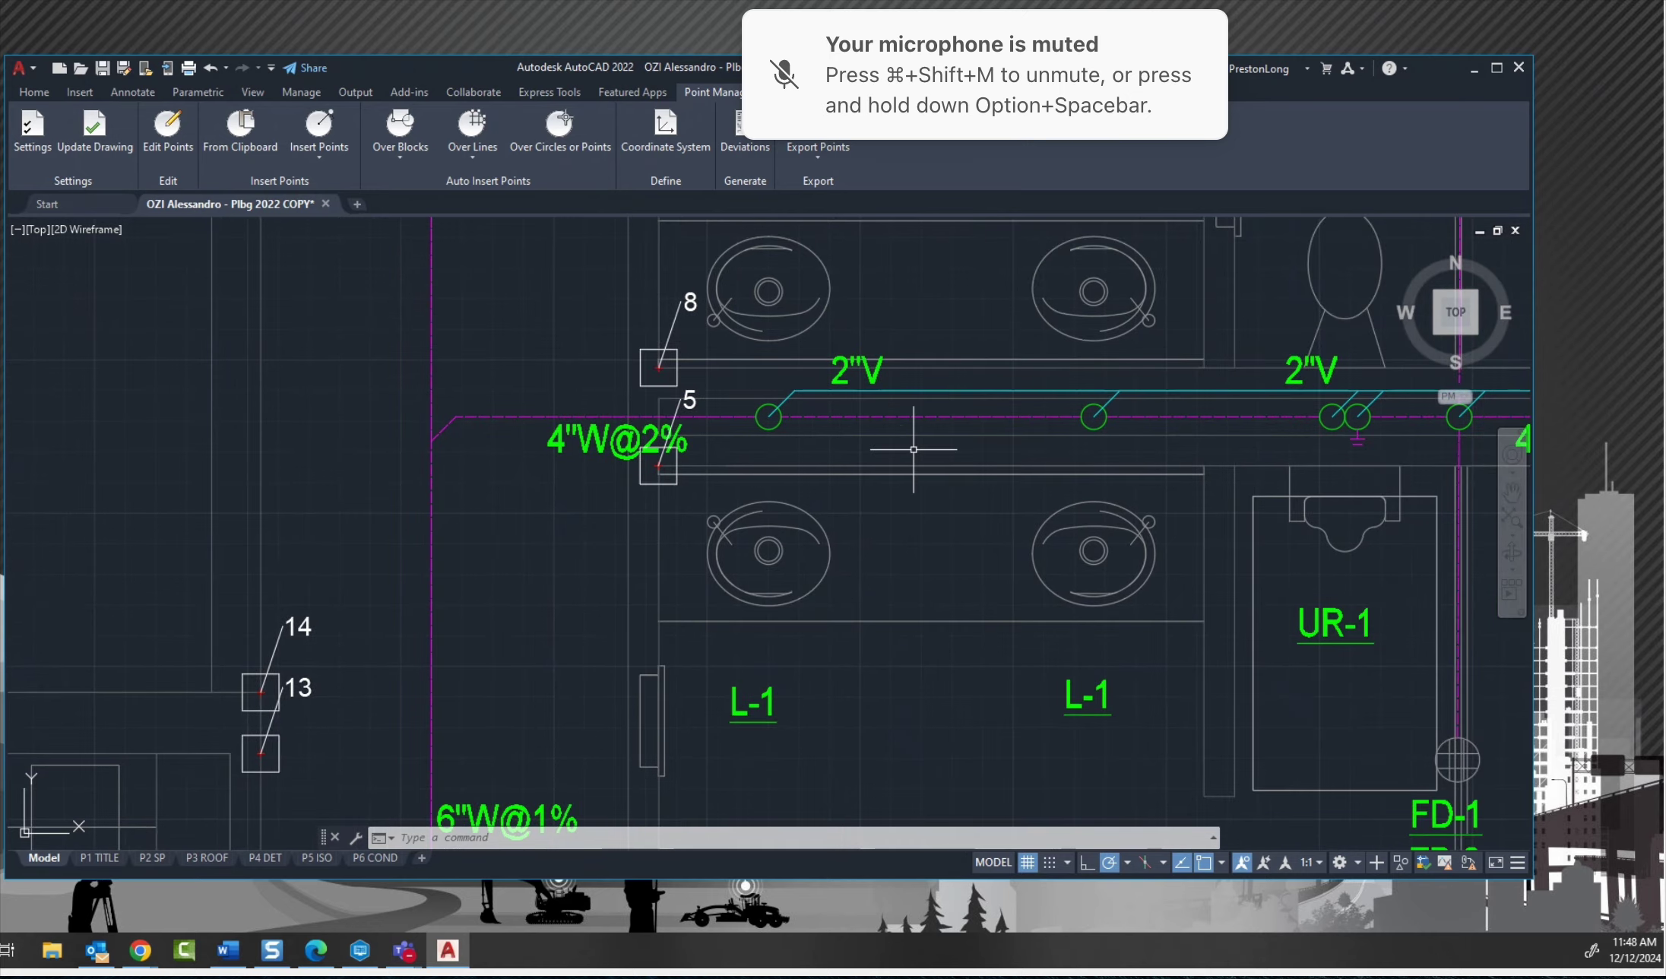
pyautogui.moveTo(914, 449); pyautogui.dragTo(473, 464, button='middle')
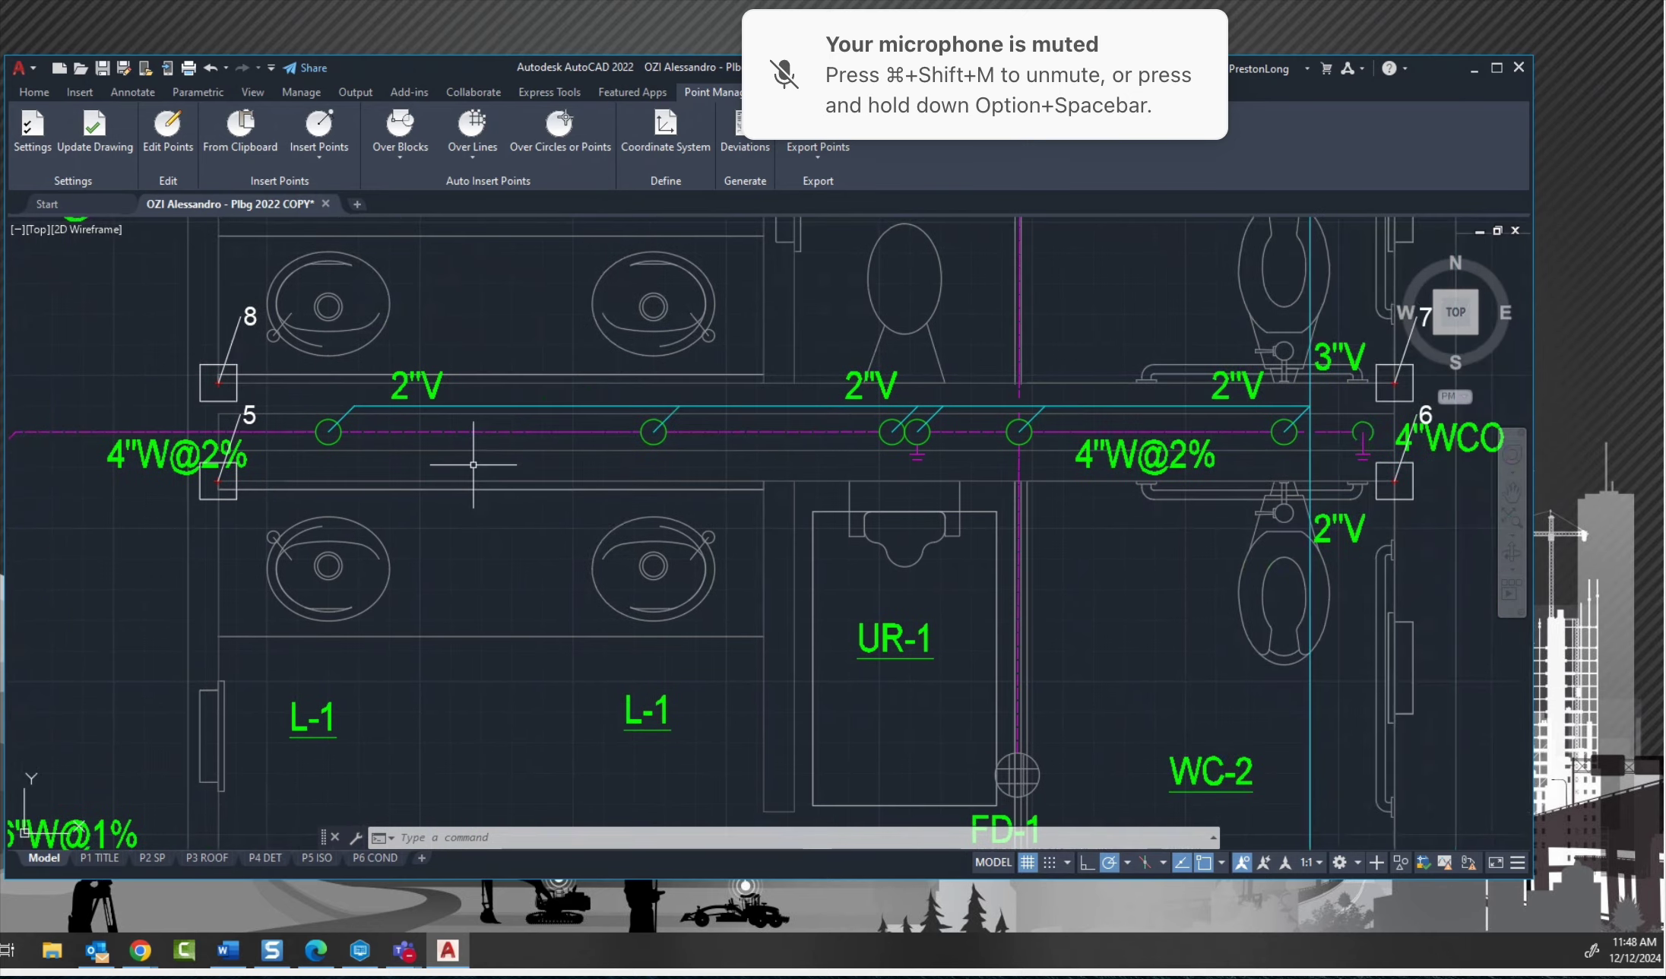
pyautogui.click(572, 142)
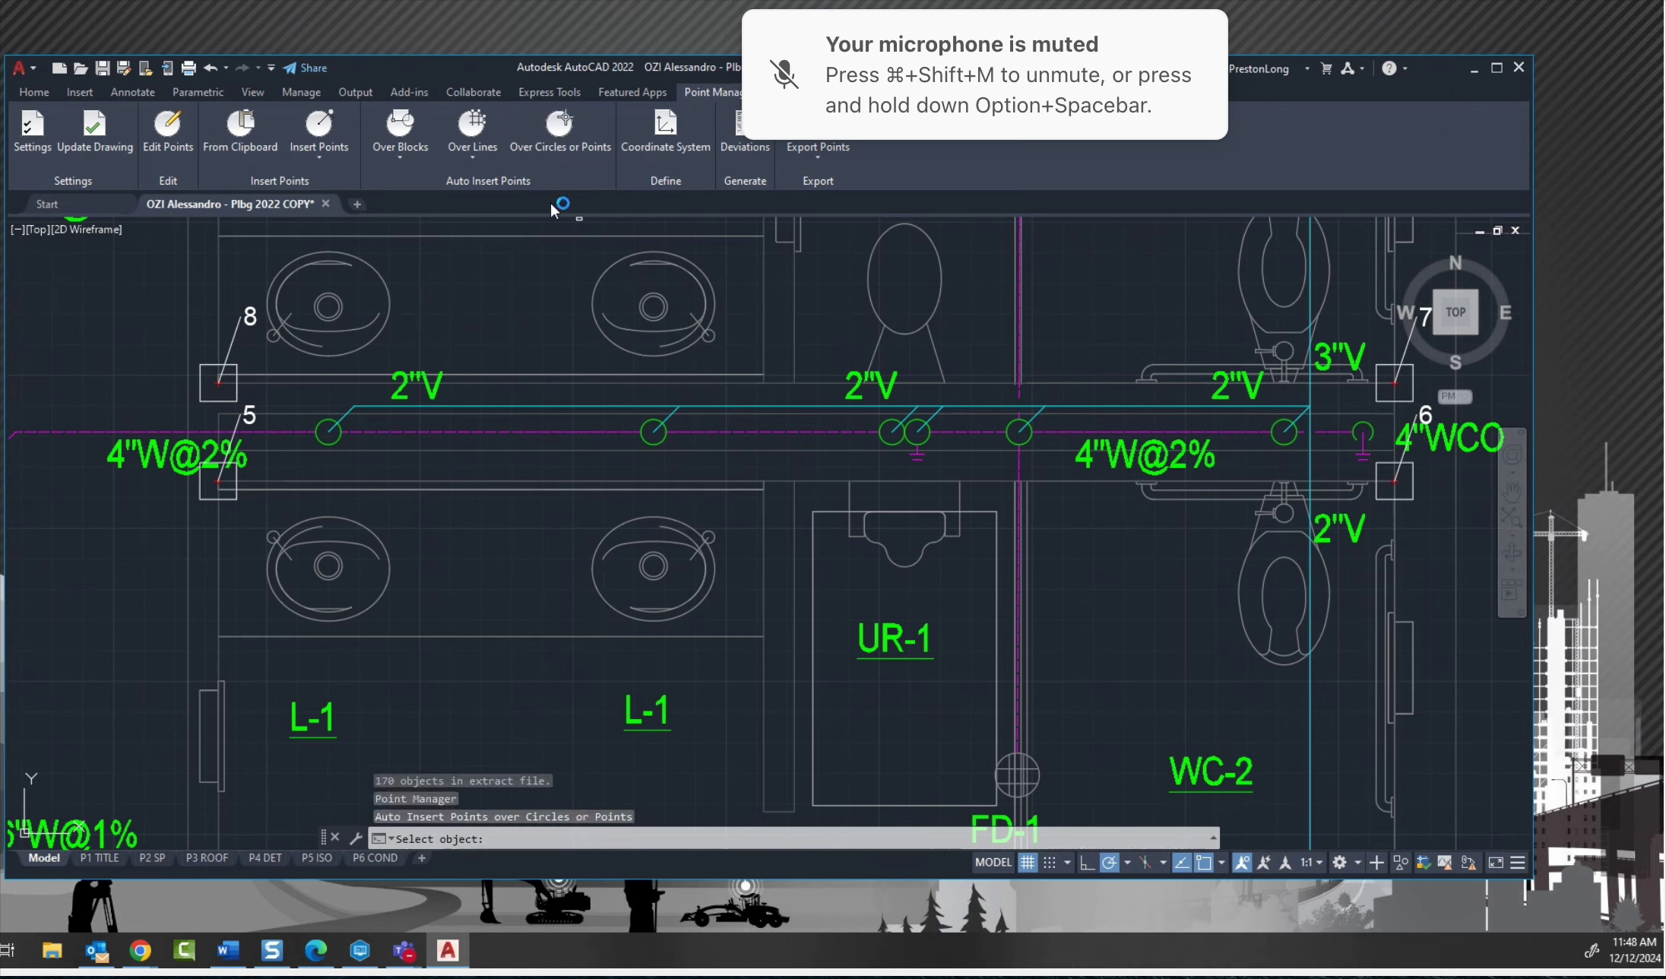
pyautogui.click(318, 427)
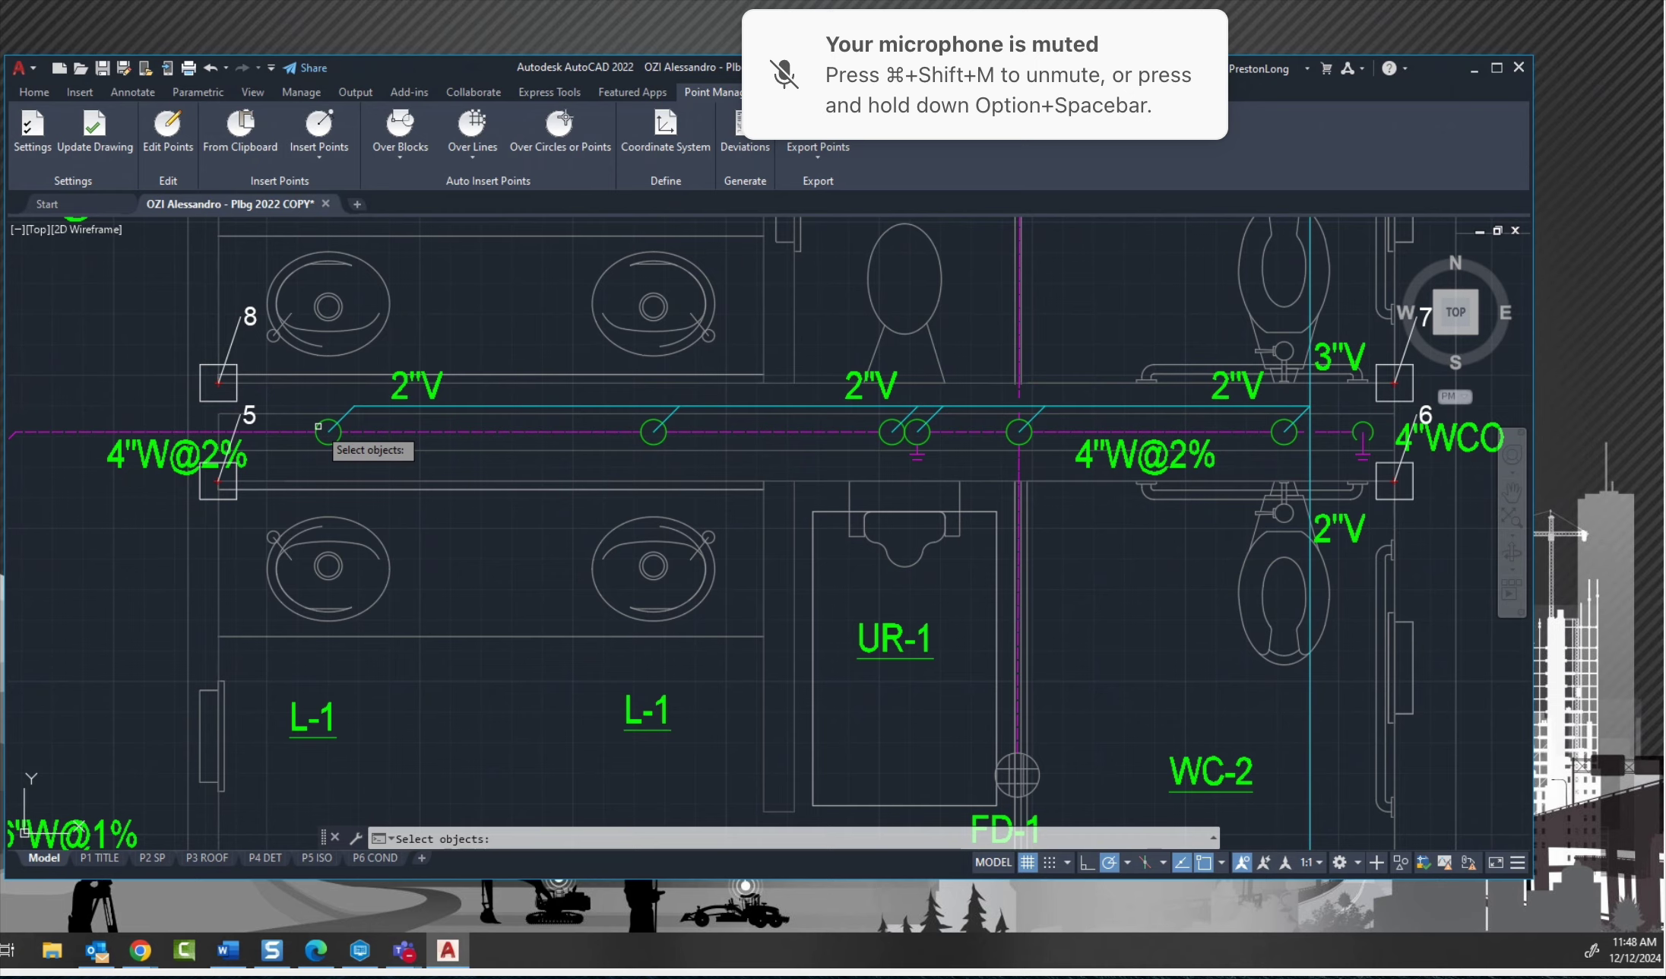
pyautogui.press('Escape')
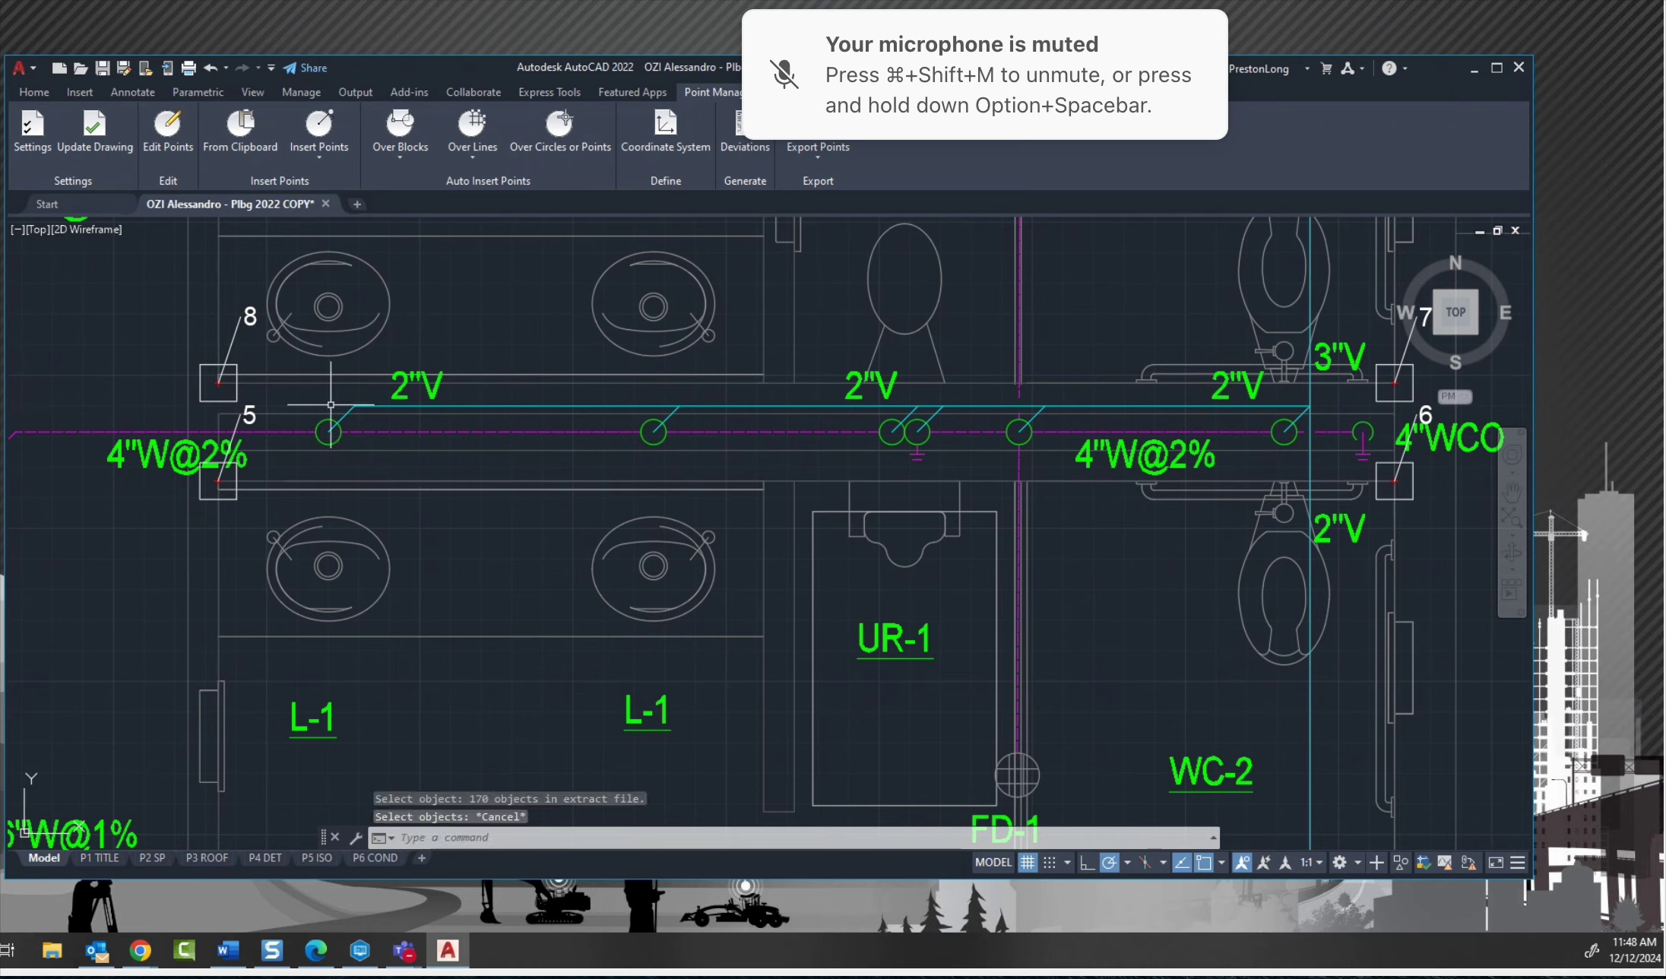
# Select all circles similar to the green one at the west end of the restroom plumbing wall and isolate them from the floor plan.
pyautogui.click(319, 425)
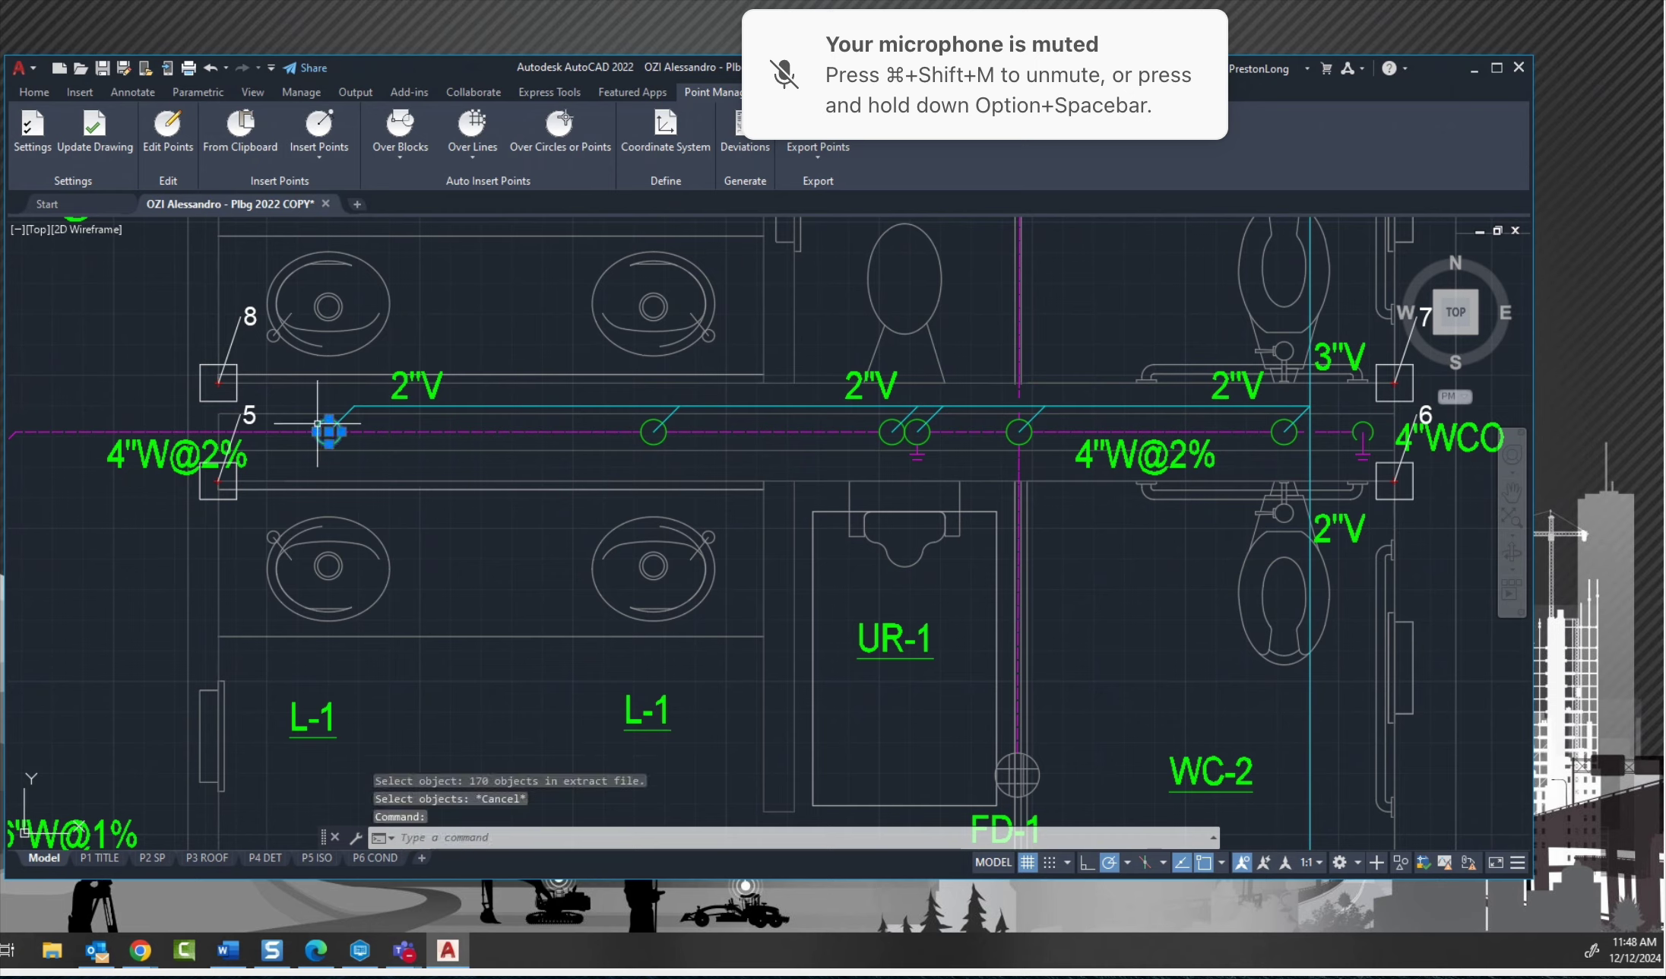
pyautogui.rightClick(319, 431)
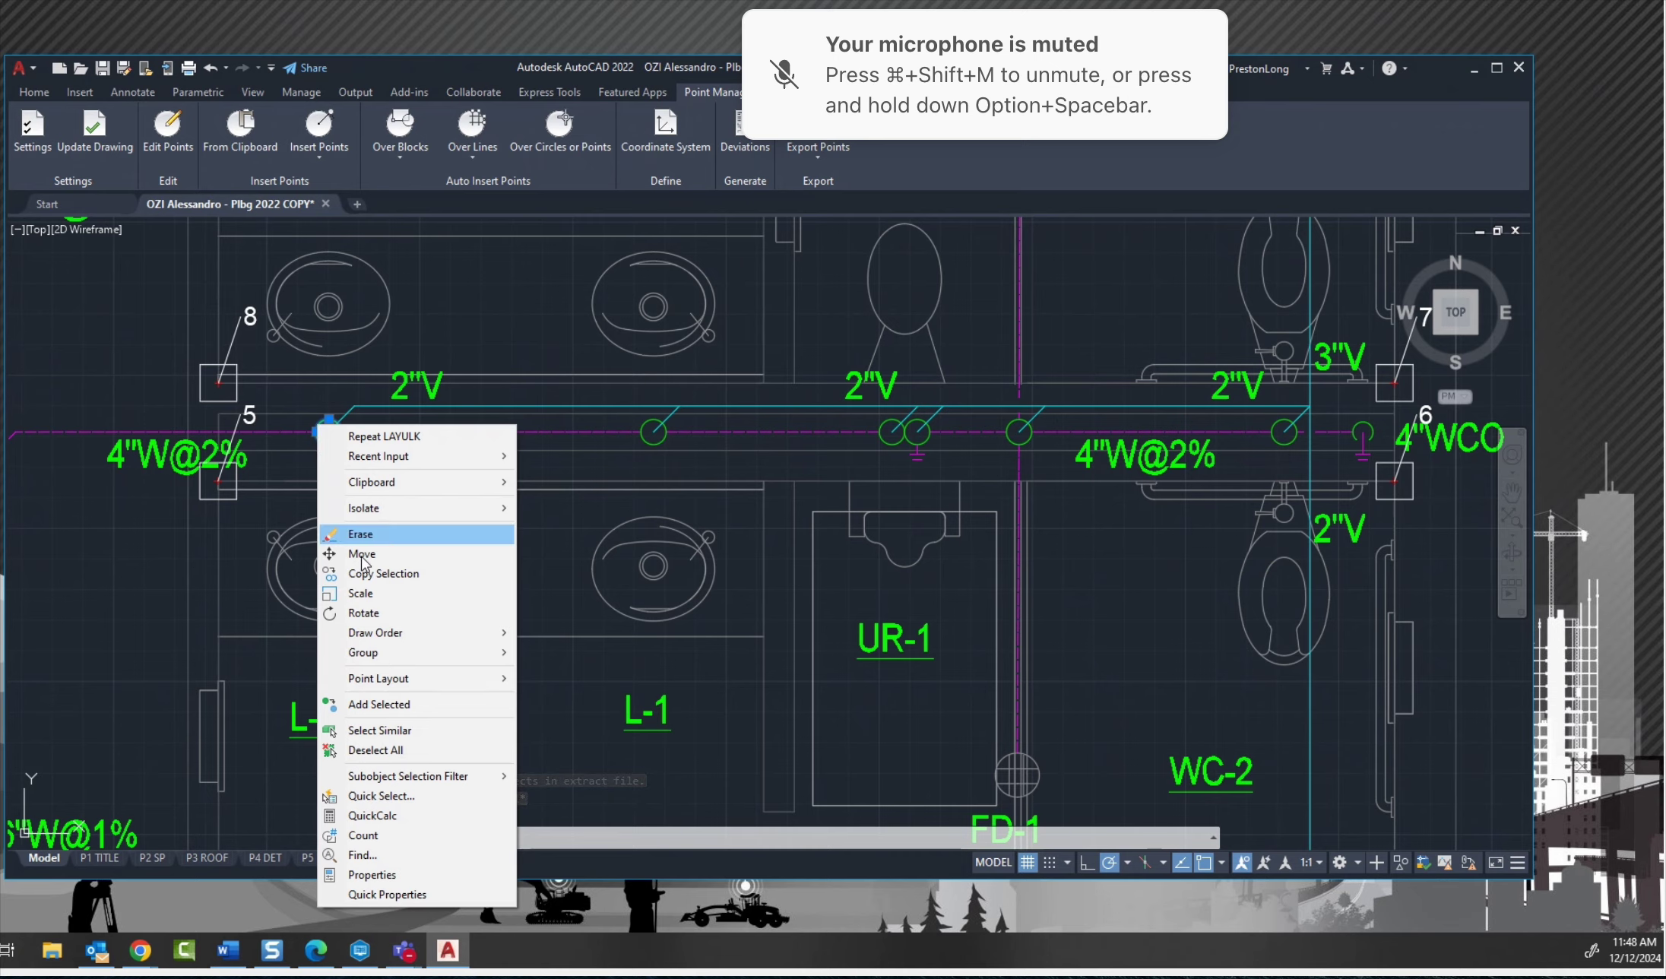
pyautogui.click(370, 731)
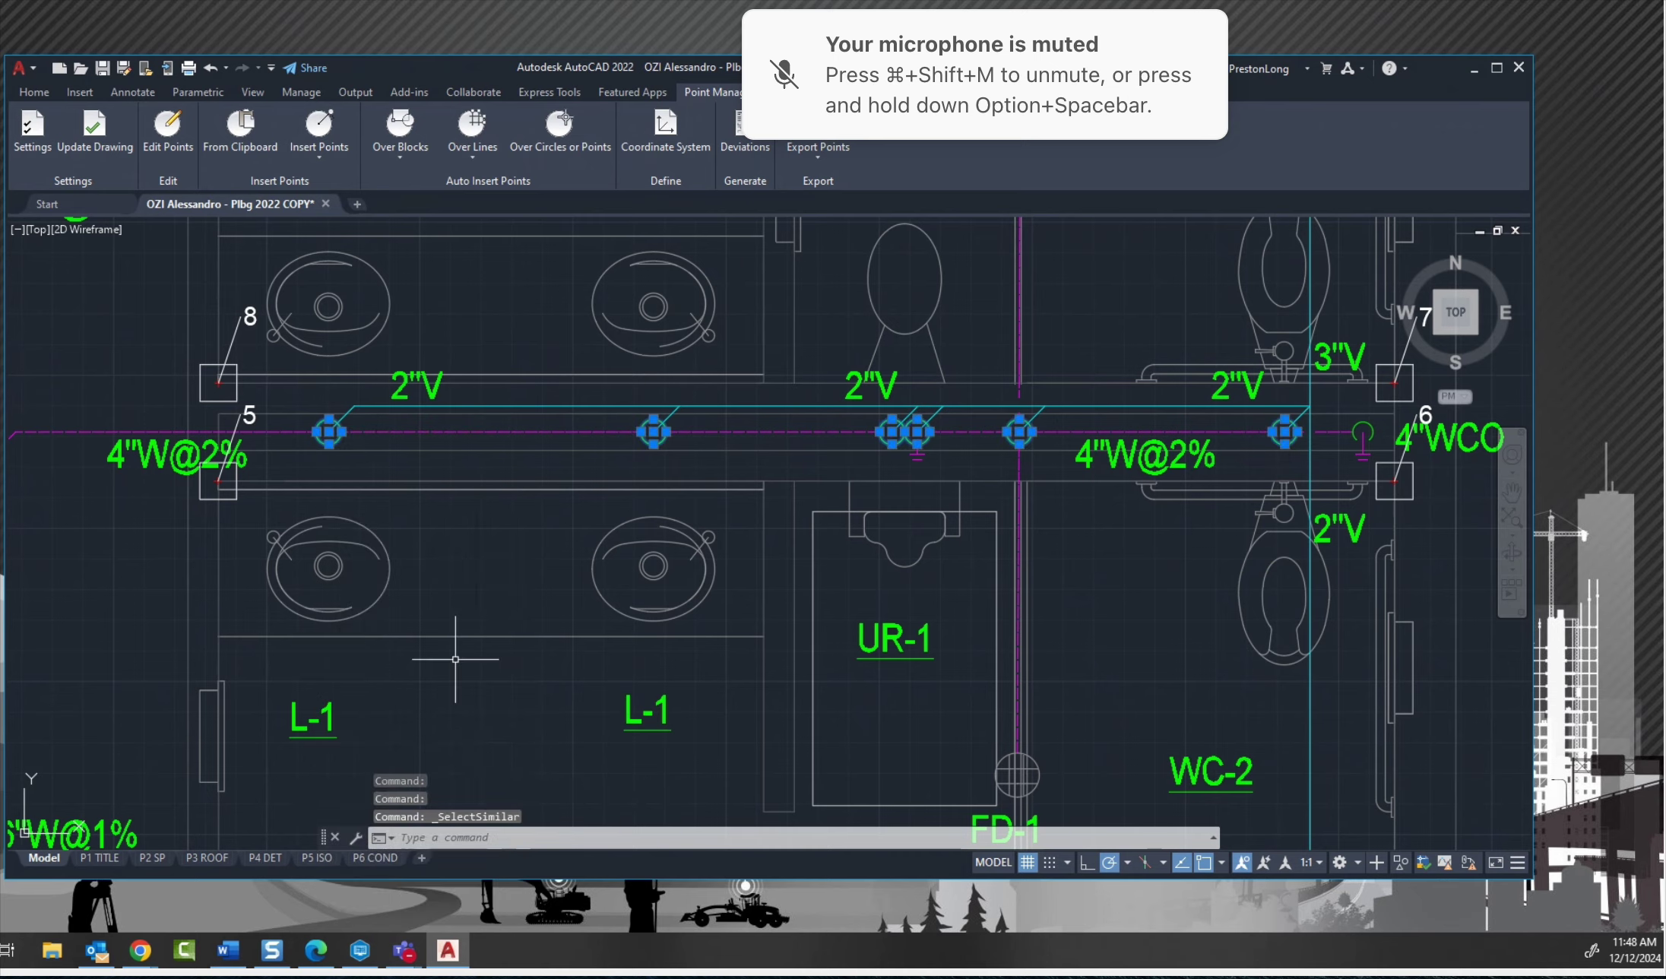
pyautogui.scroll(-8, 456, 662)
pyautogui.moveTo(508, 745); pyautogui.dragTo(868, 490, button='middle')
pyautogui.rightClick(868, 487)
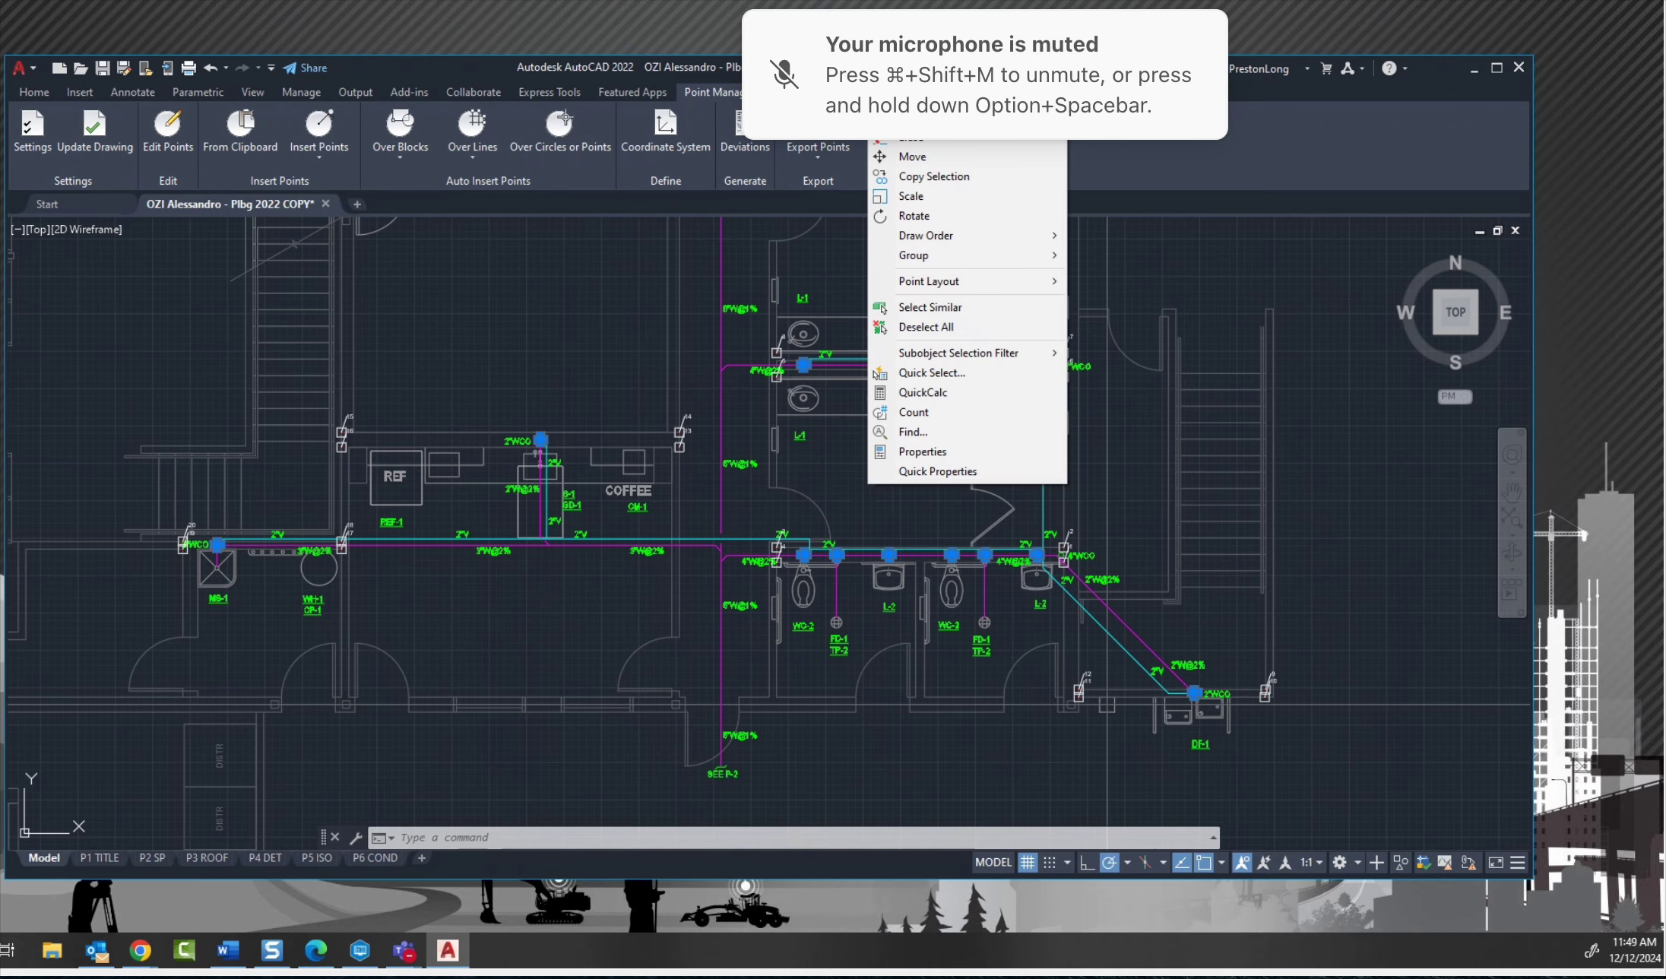
pyautogui.moveTo(936, 111)
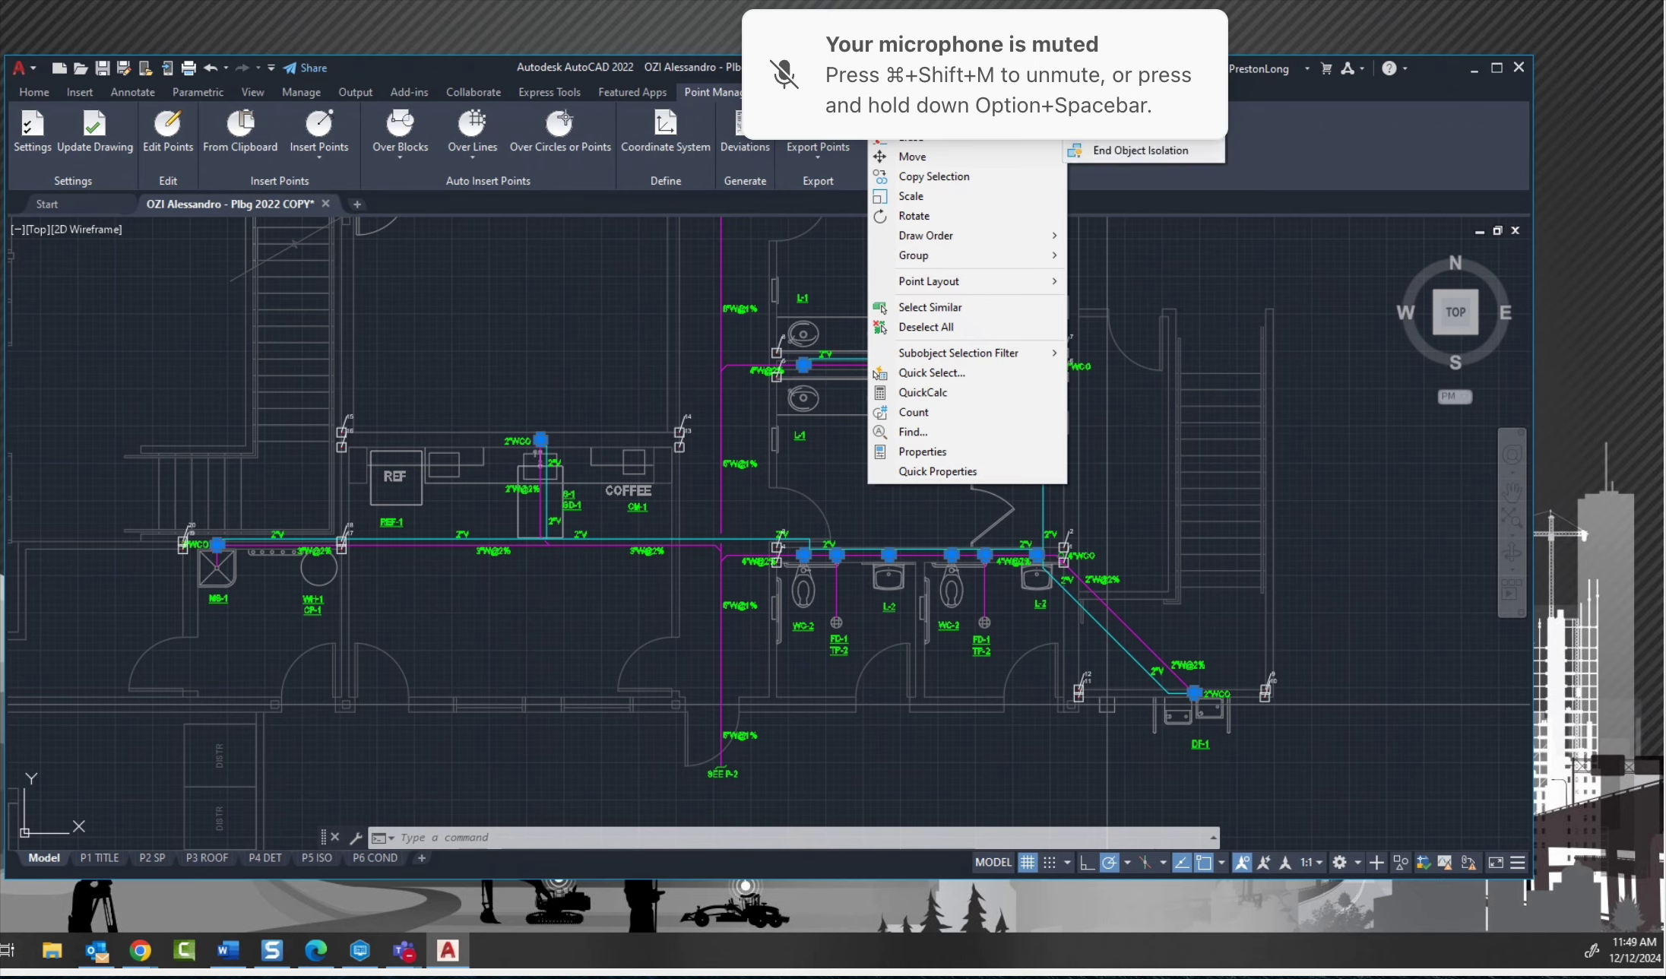
pyautogui.click(1125, 111)
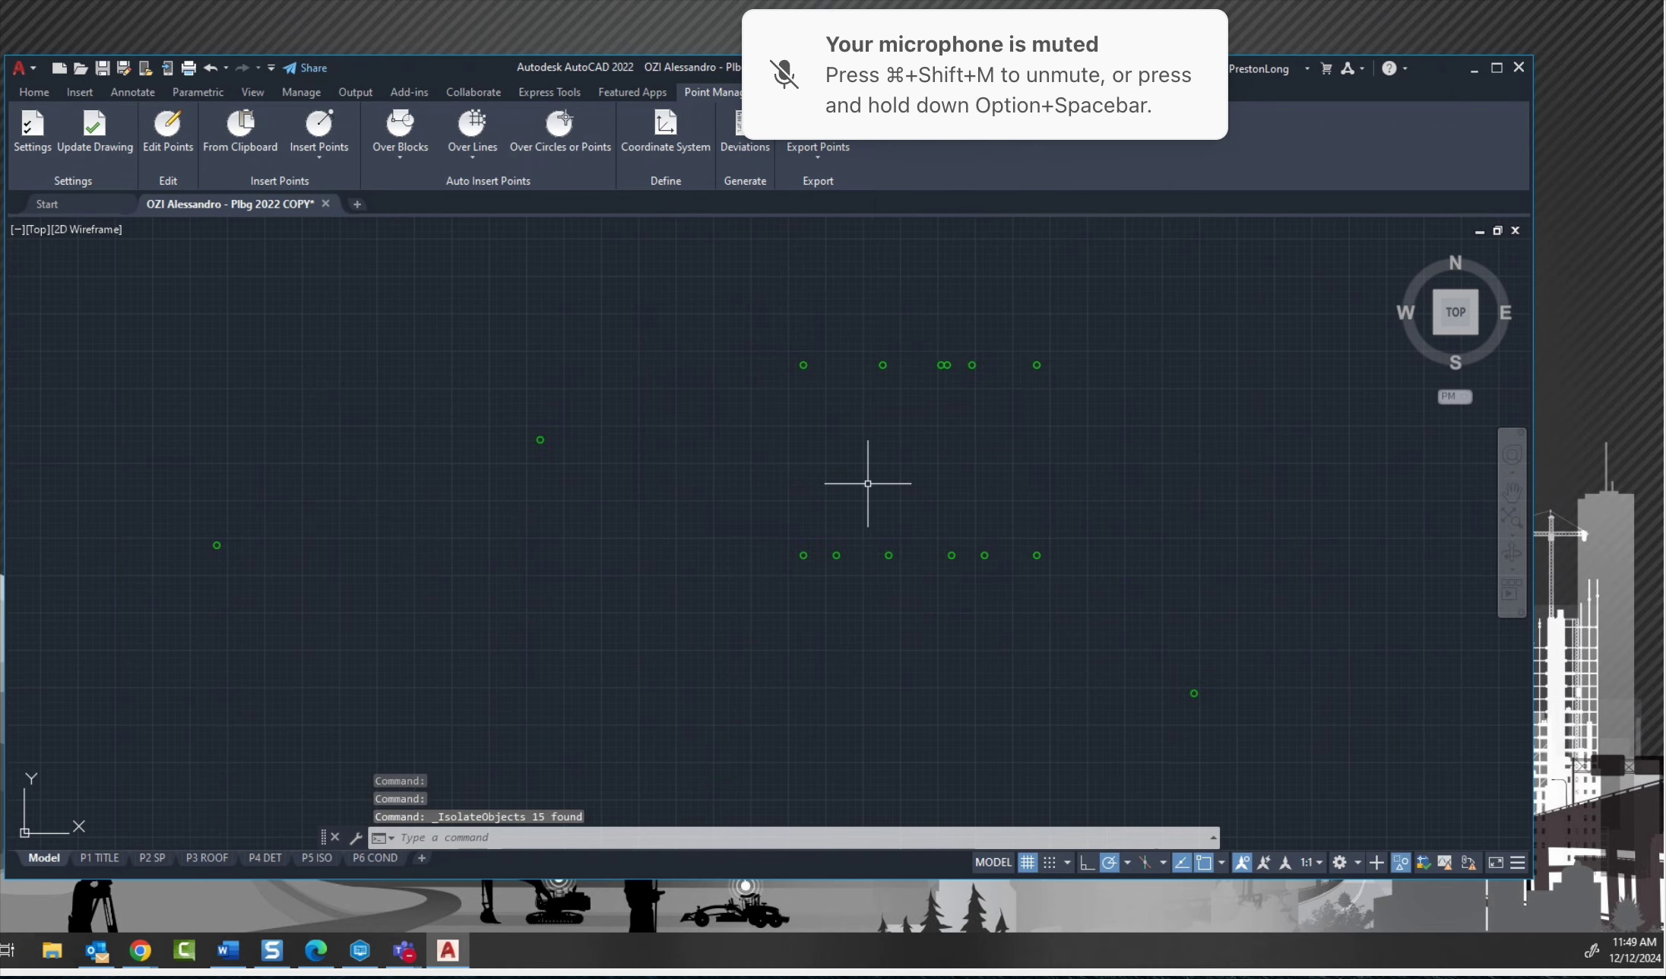
# Start auto-inserting points over circles, using the westernmost circle as the reference object and including all the isolated circles.
pyautogui.scroll(-3, 688, 438)
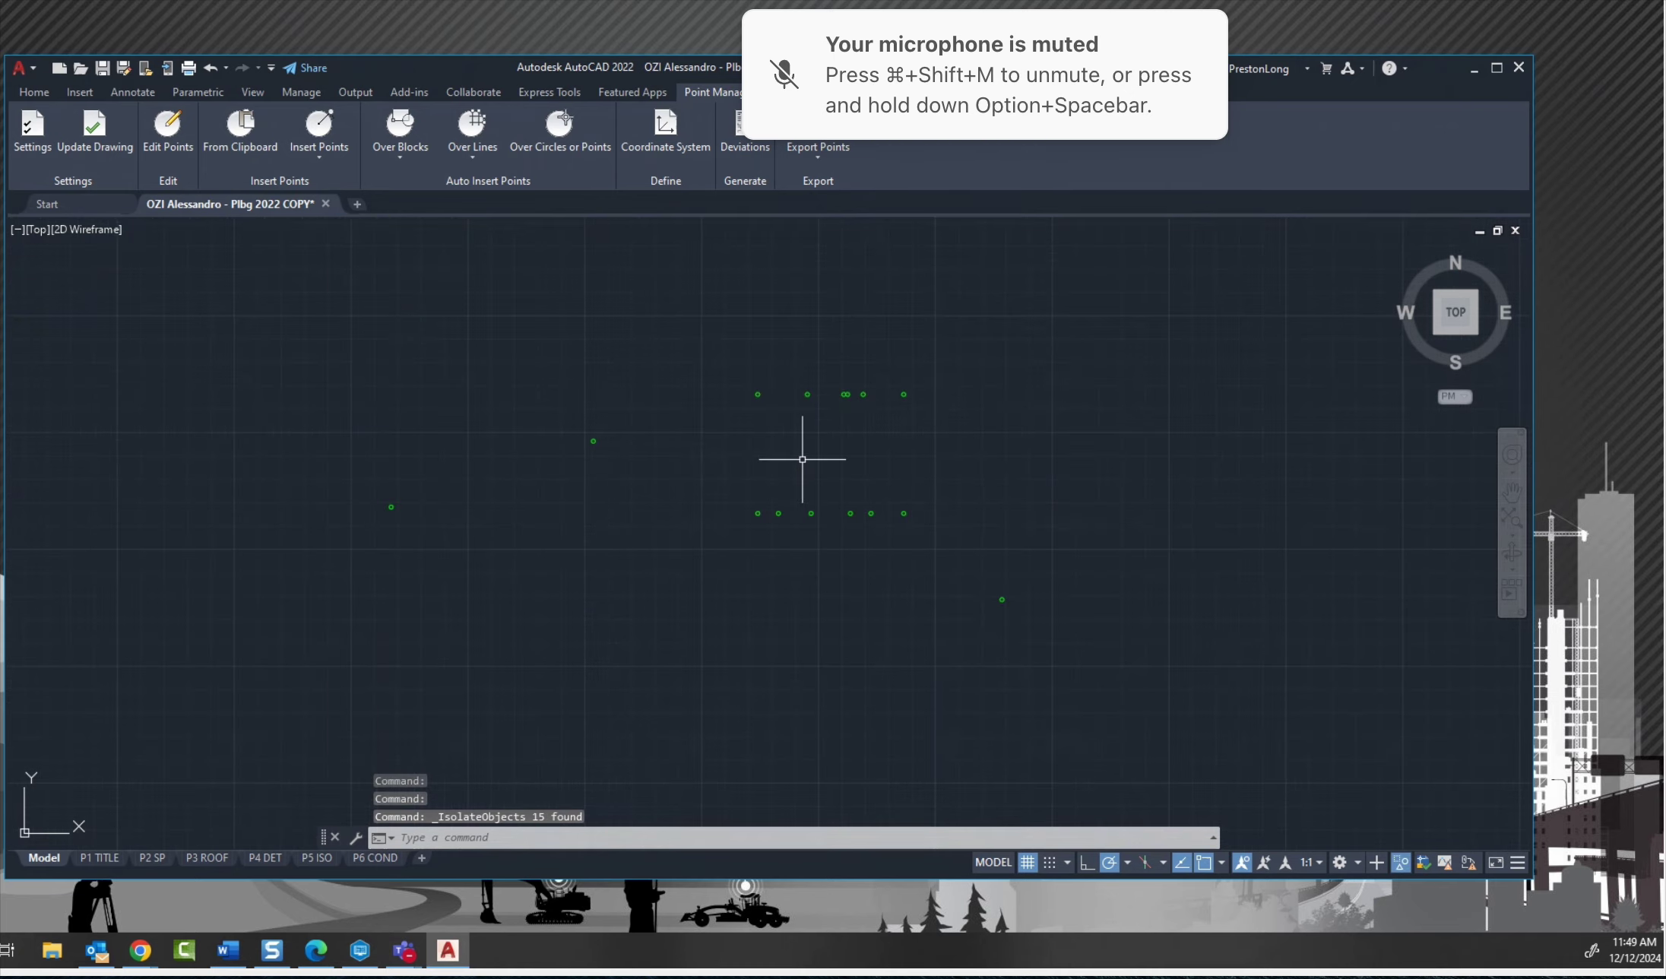
pyautogui.scroll(4, 802, 460)
pyautogui.scroll(-2, 806, 457)
pyautogui.scroll(-1, 840, 450)
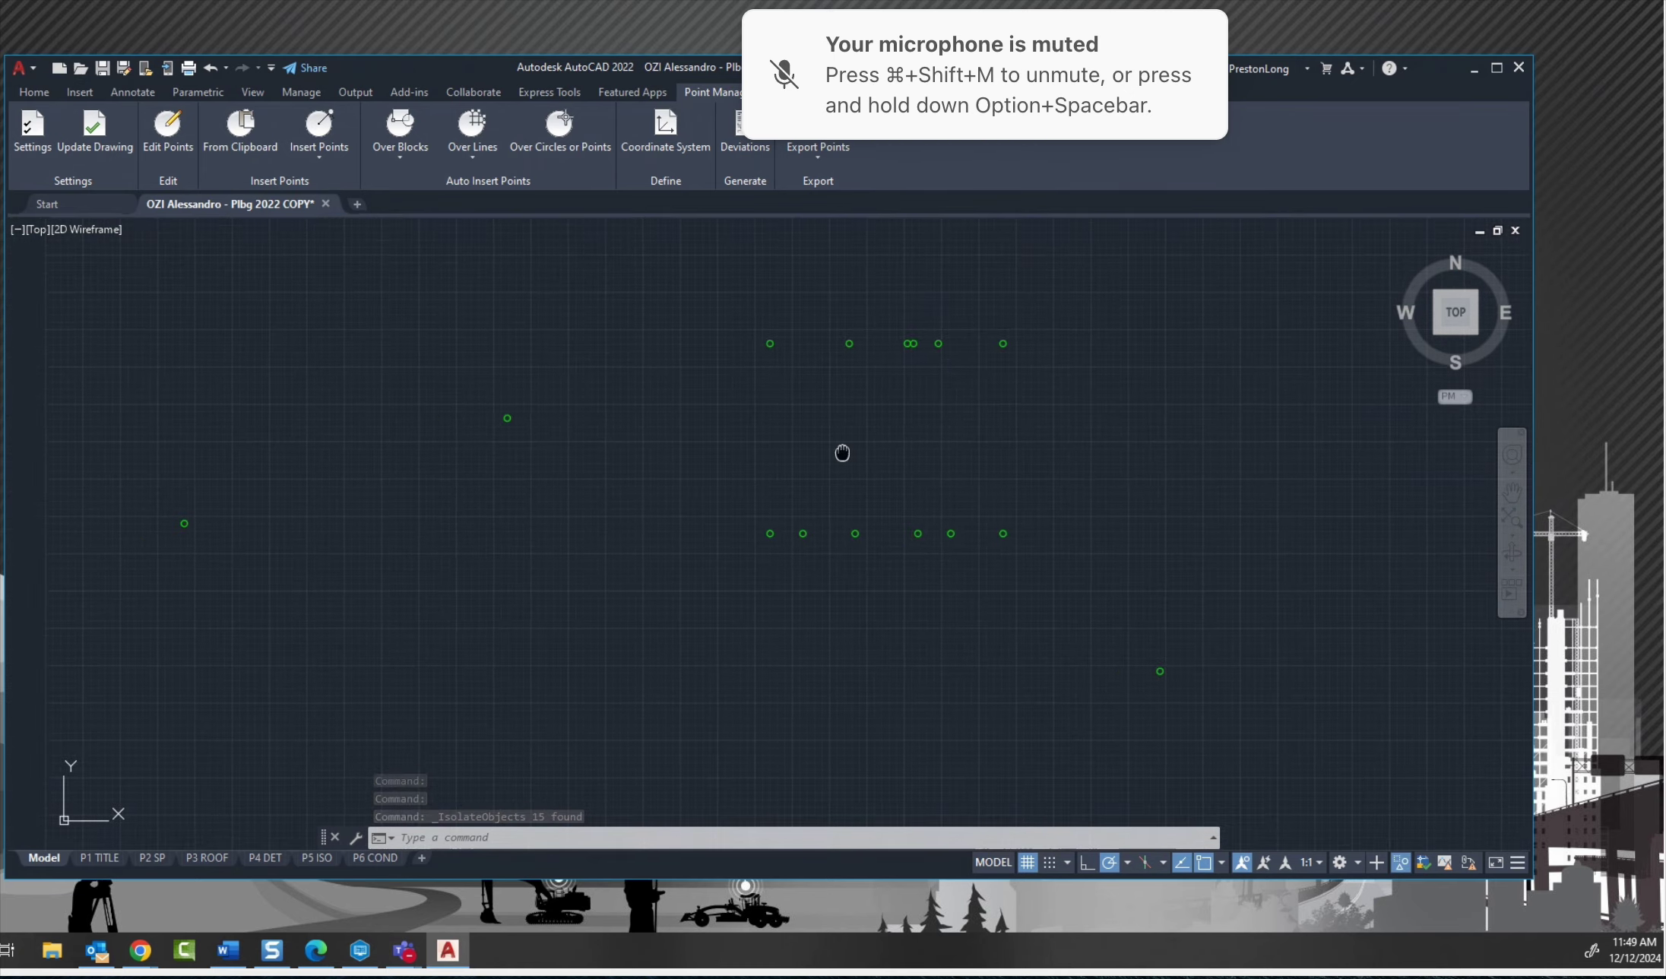
pyautogui.click(568, 133)
pyautogui.press('Return')
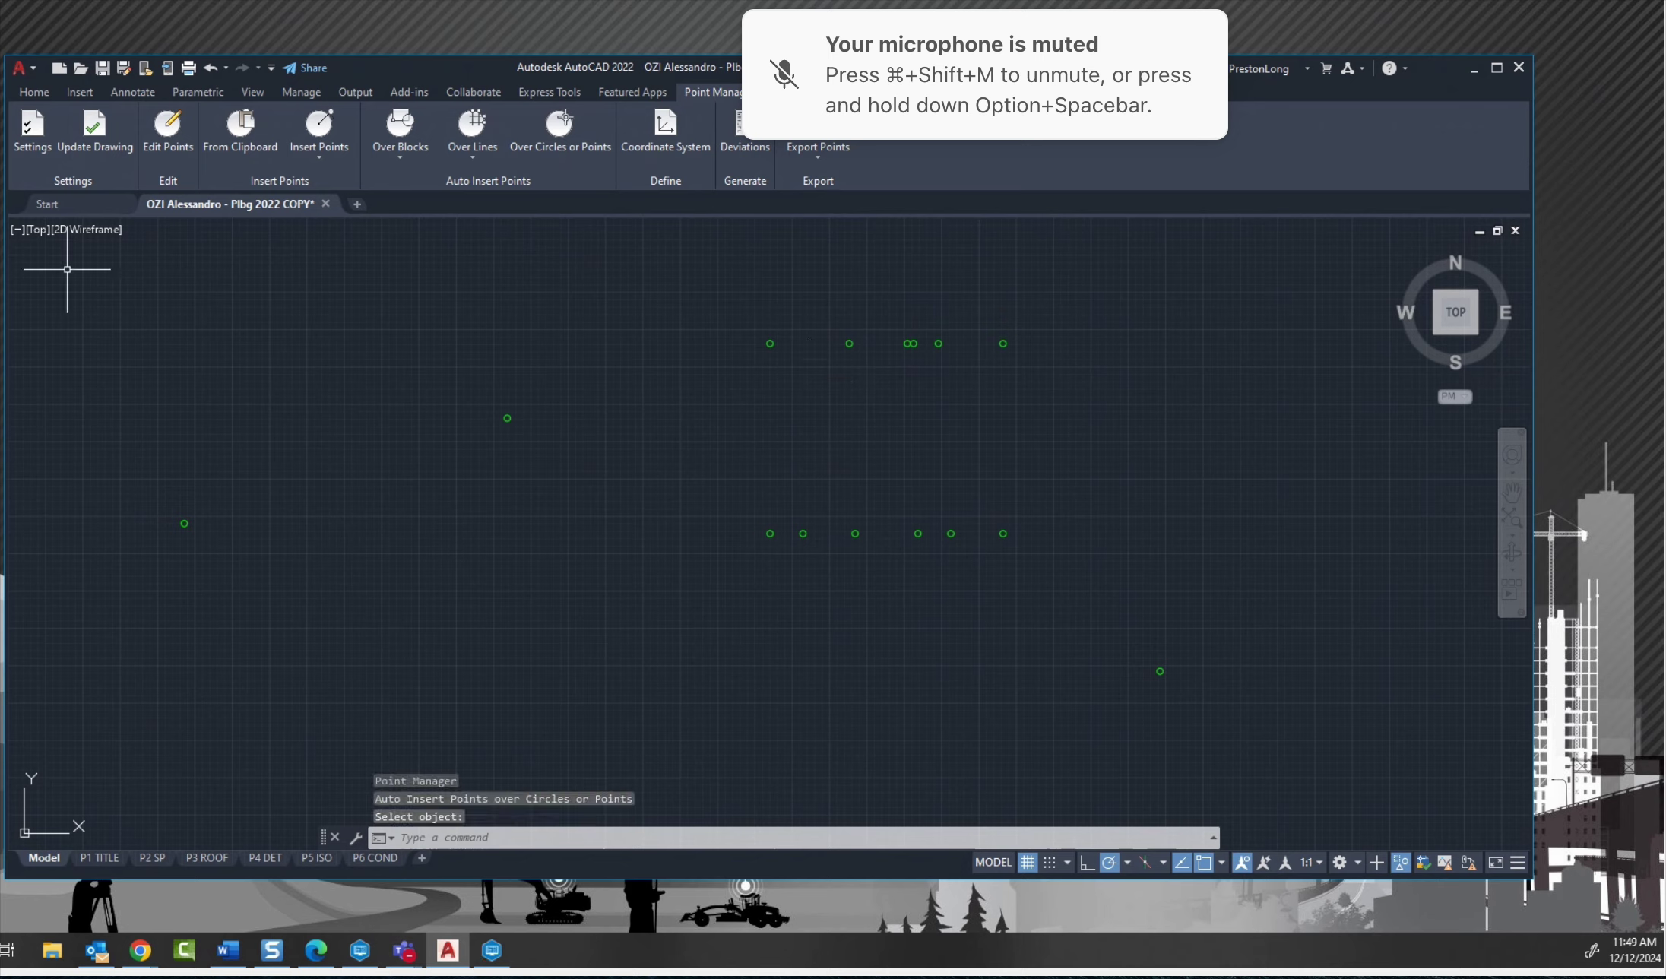
pyautogui.click(546, 131)
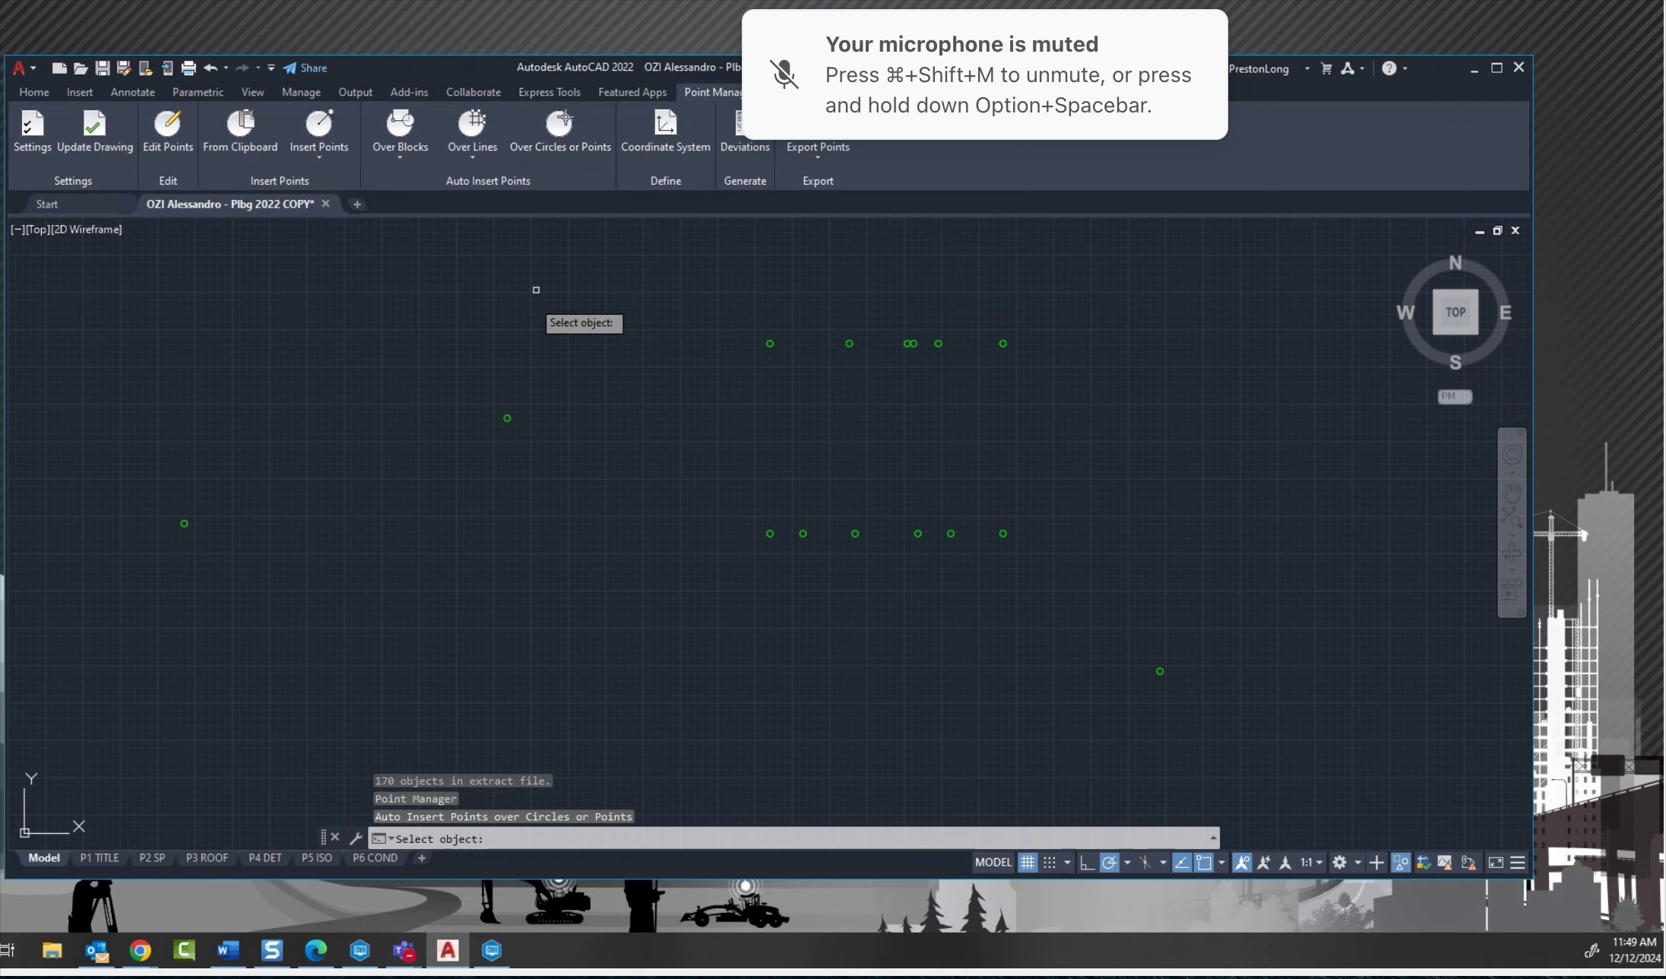
pyautogui.click(184, 523)
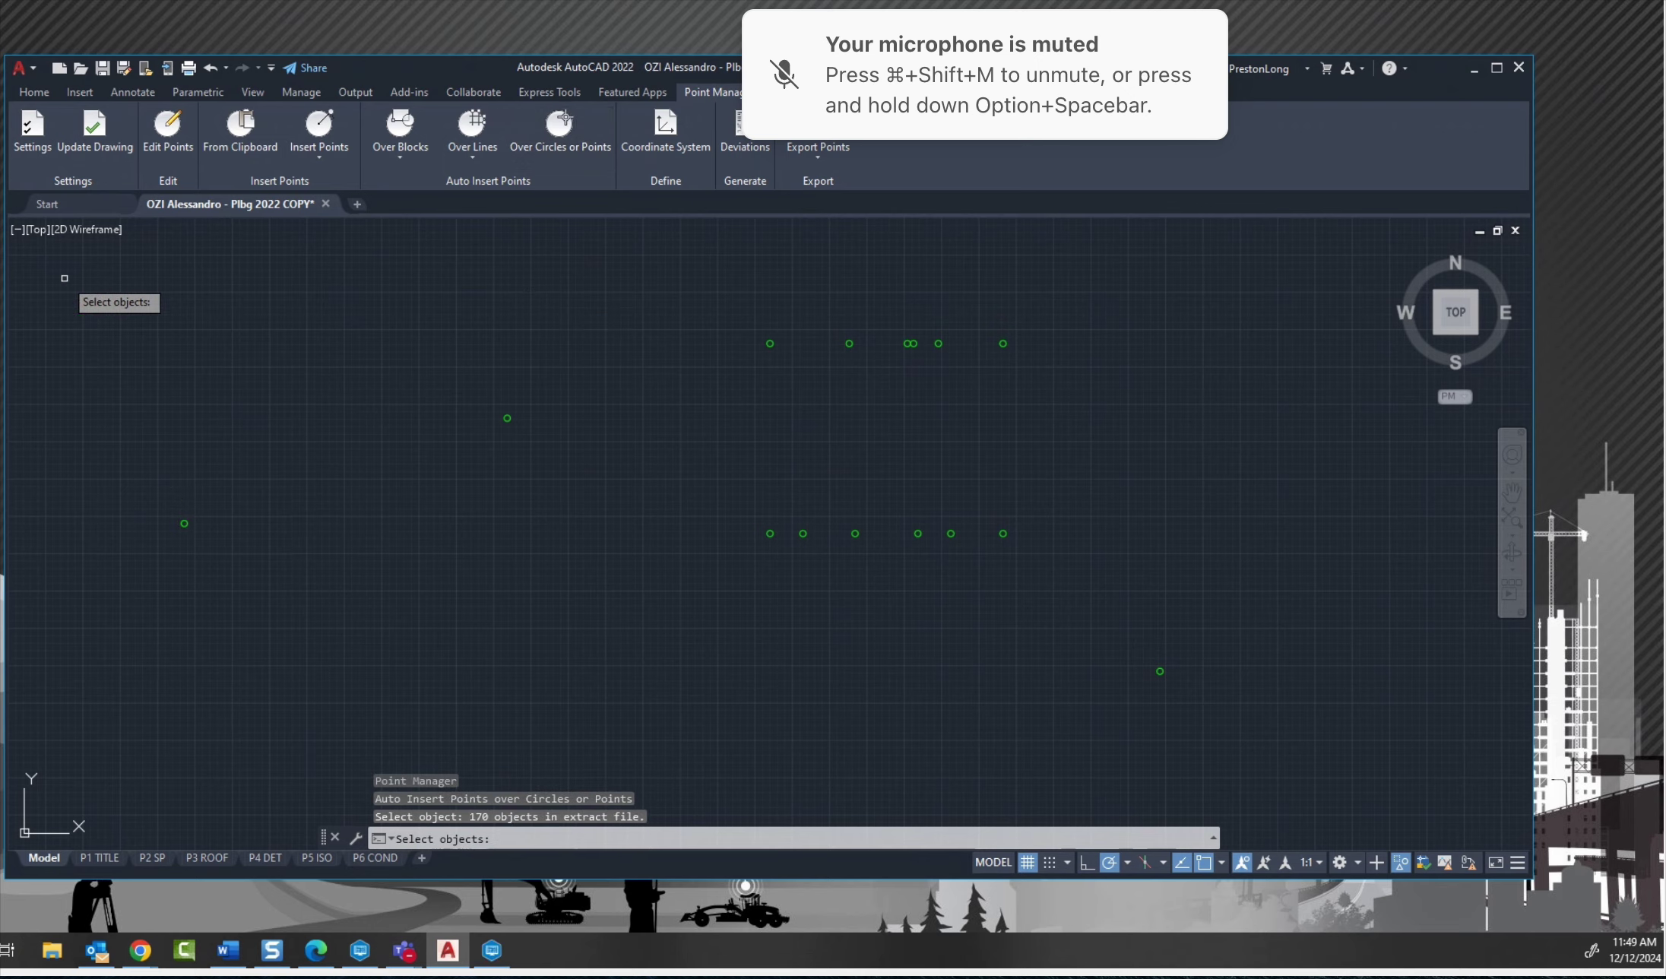
pyautogui.click(64, 277)
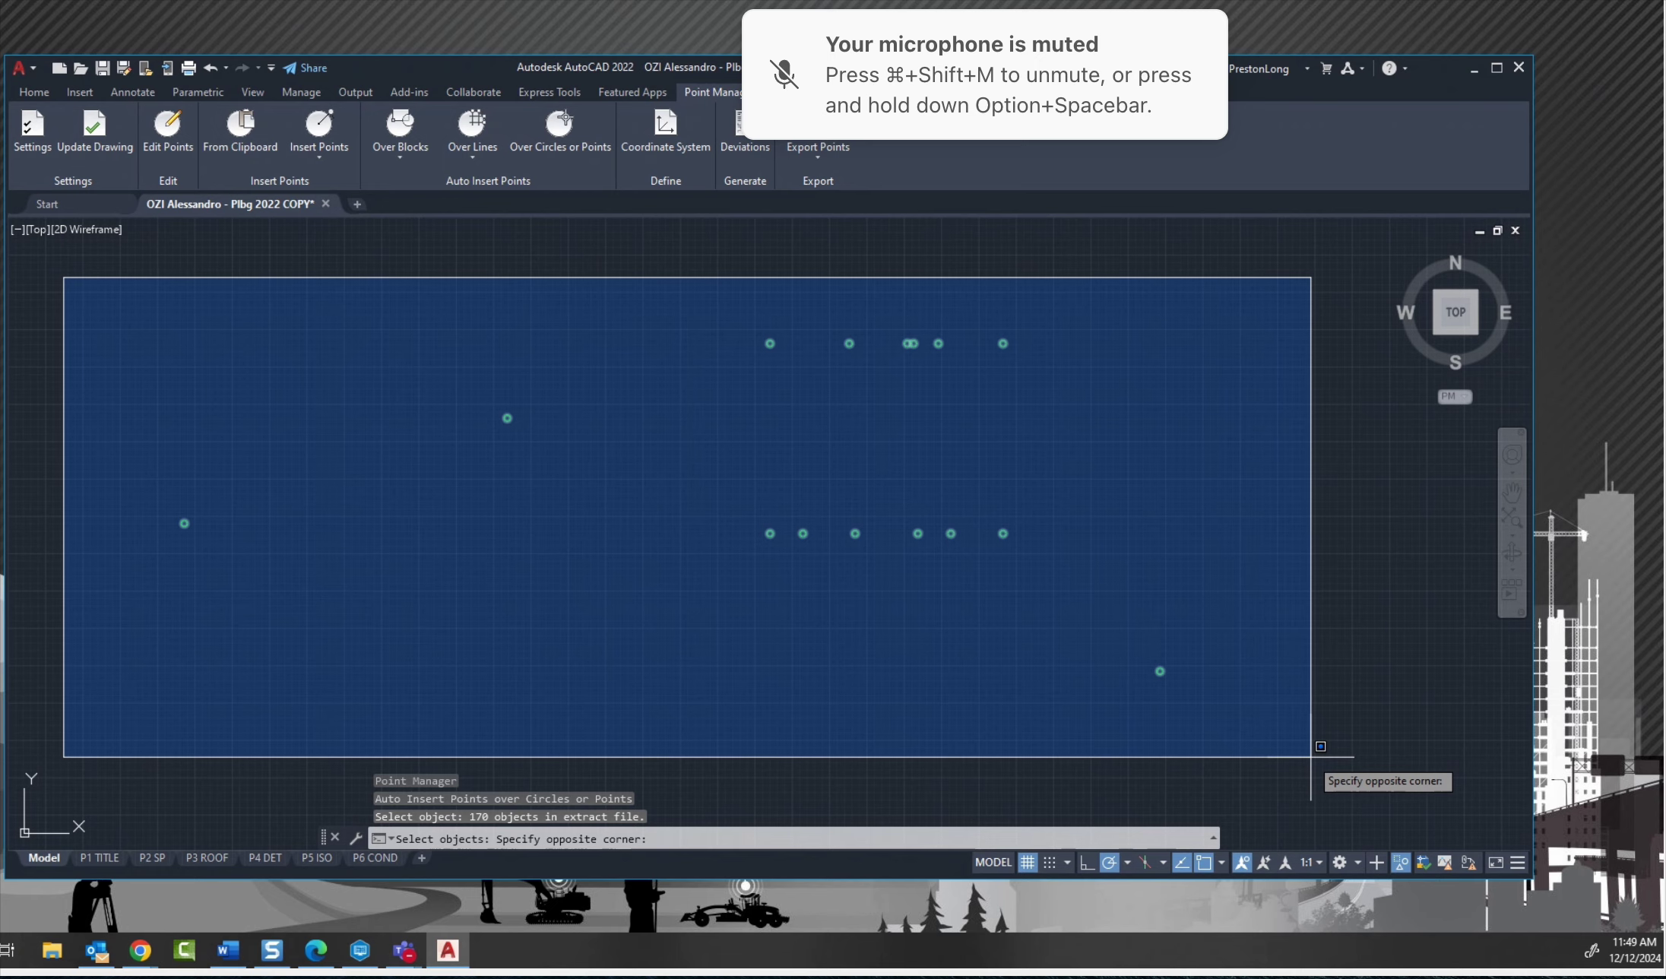
pyautogui.click(1265, 752)
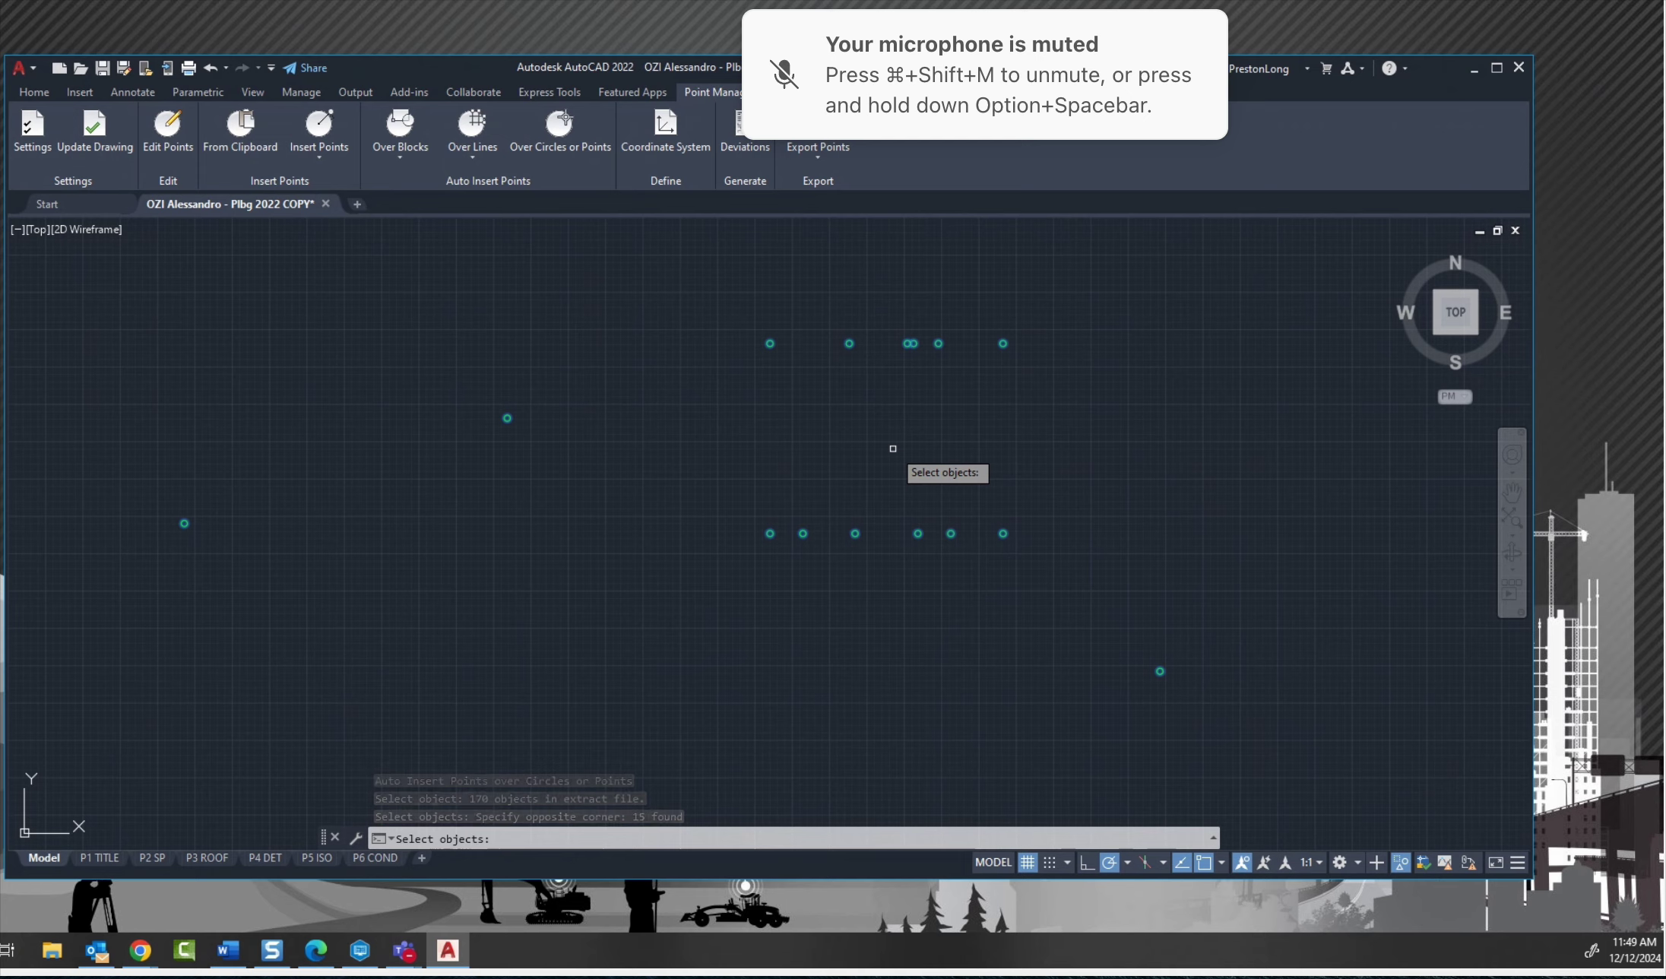
pyautogui.press('Return')
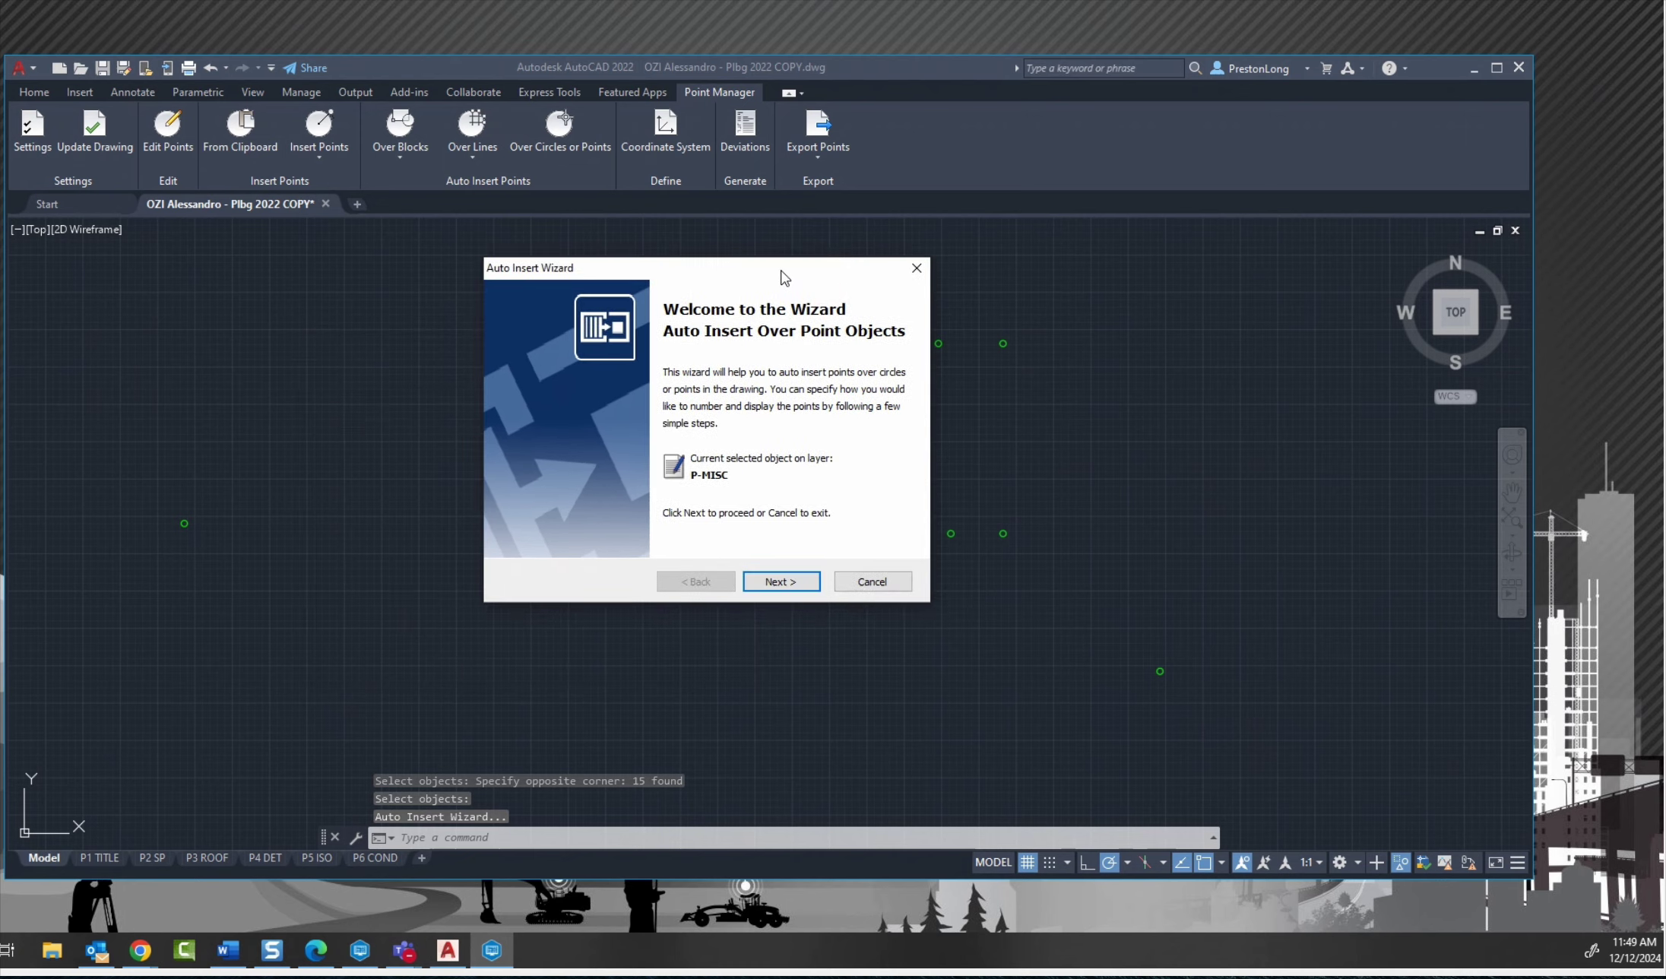
# Number the circle points by start number, beginning at 500.
pyautogui.click(781, 585)
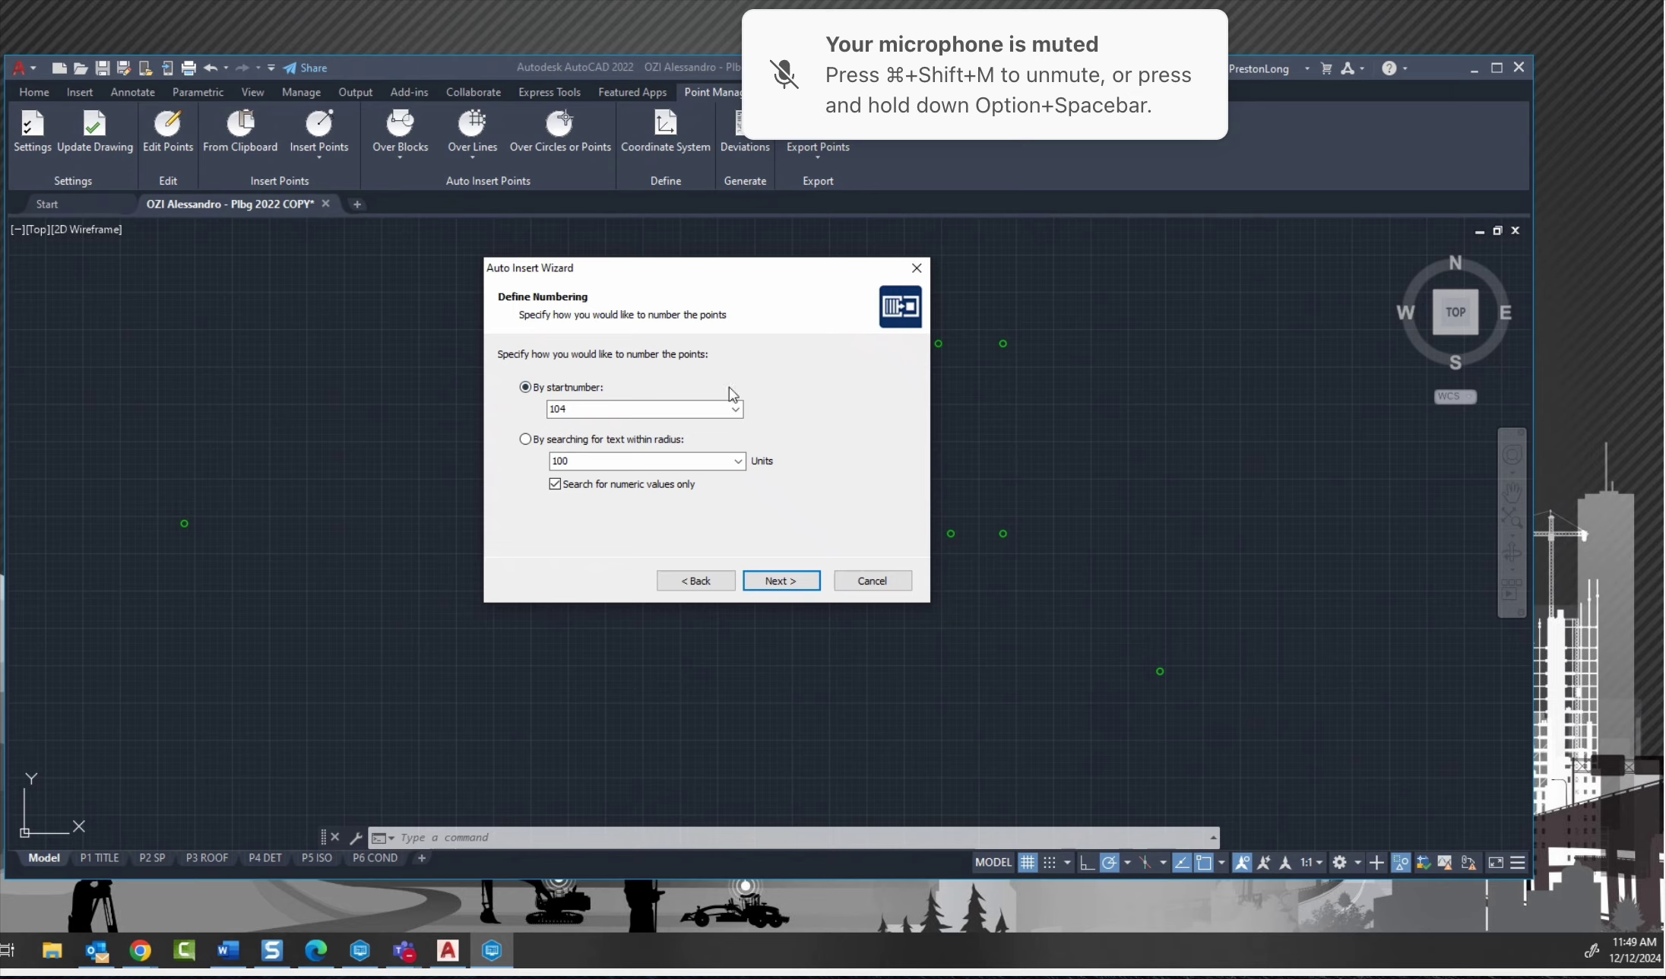
pyautogui.click(791, 583)
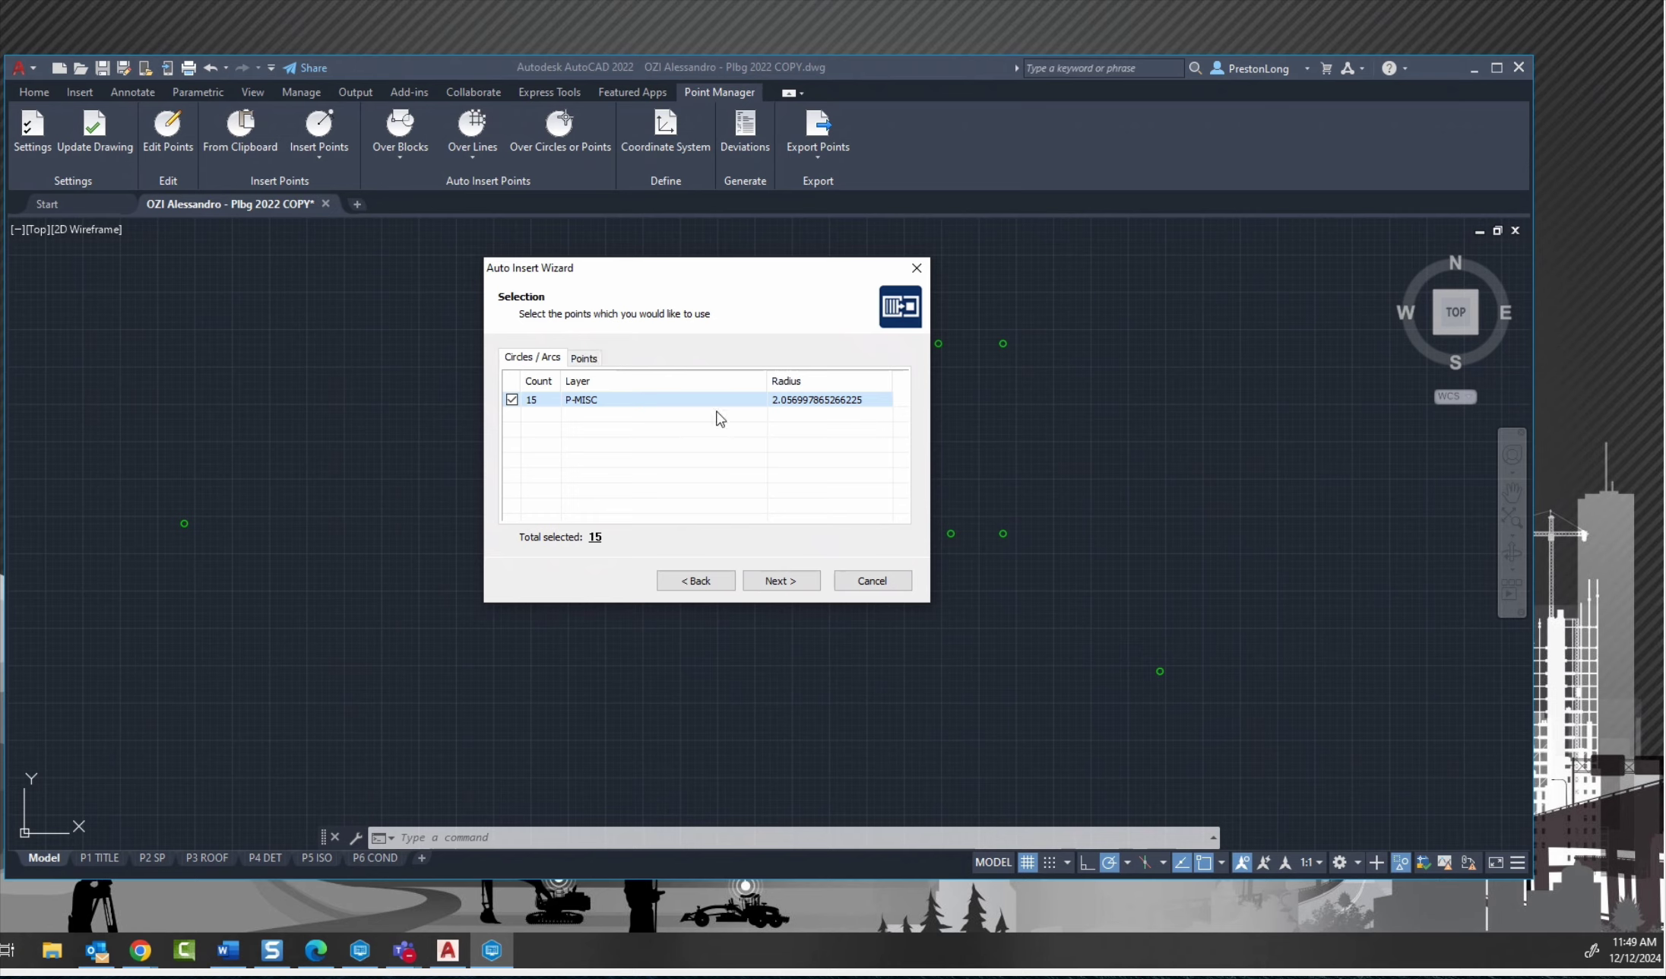
pyautogui.click(790, 589)
pyautogui.doubleClick(593, 411)
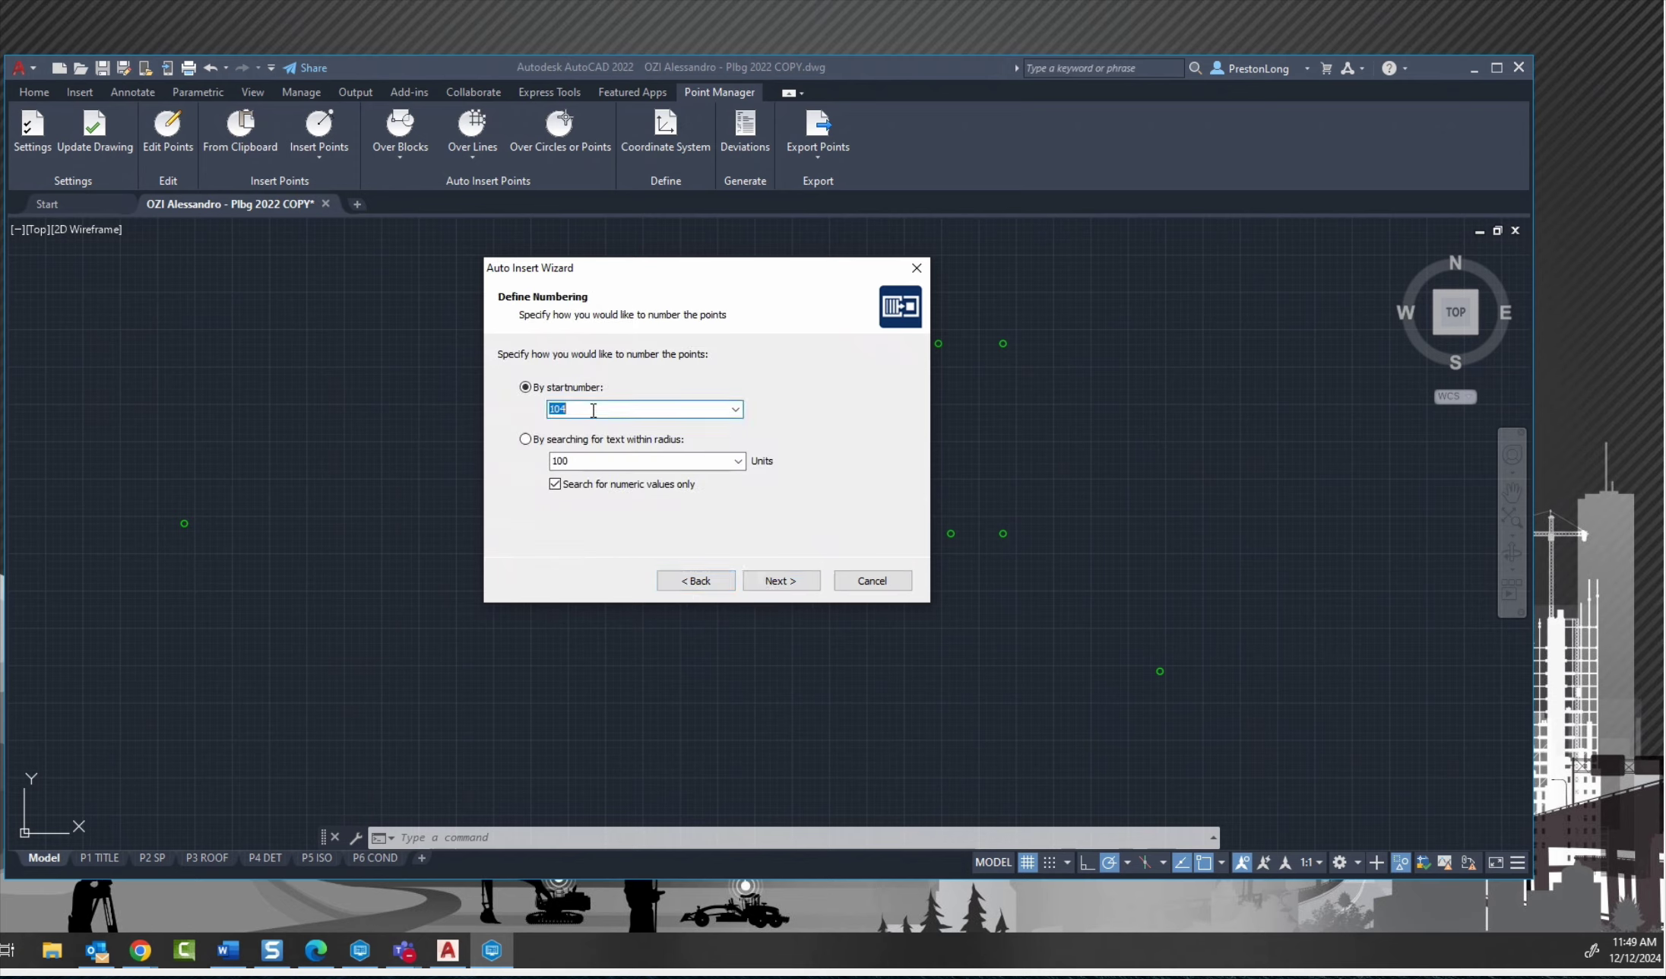
pyautogui.write('500')
pyautogui.press('Delete')
pyautogui.click(782, 583)
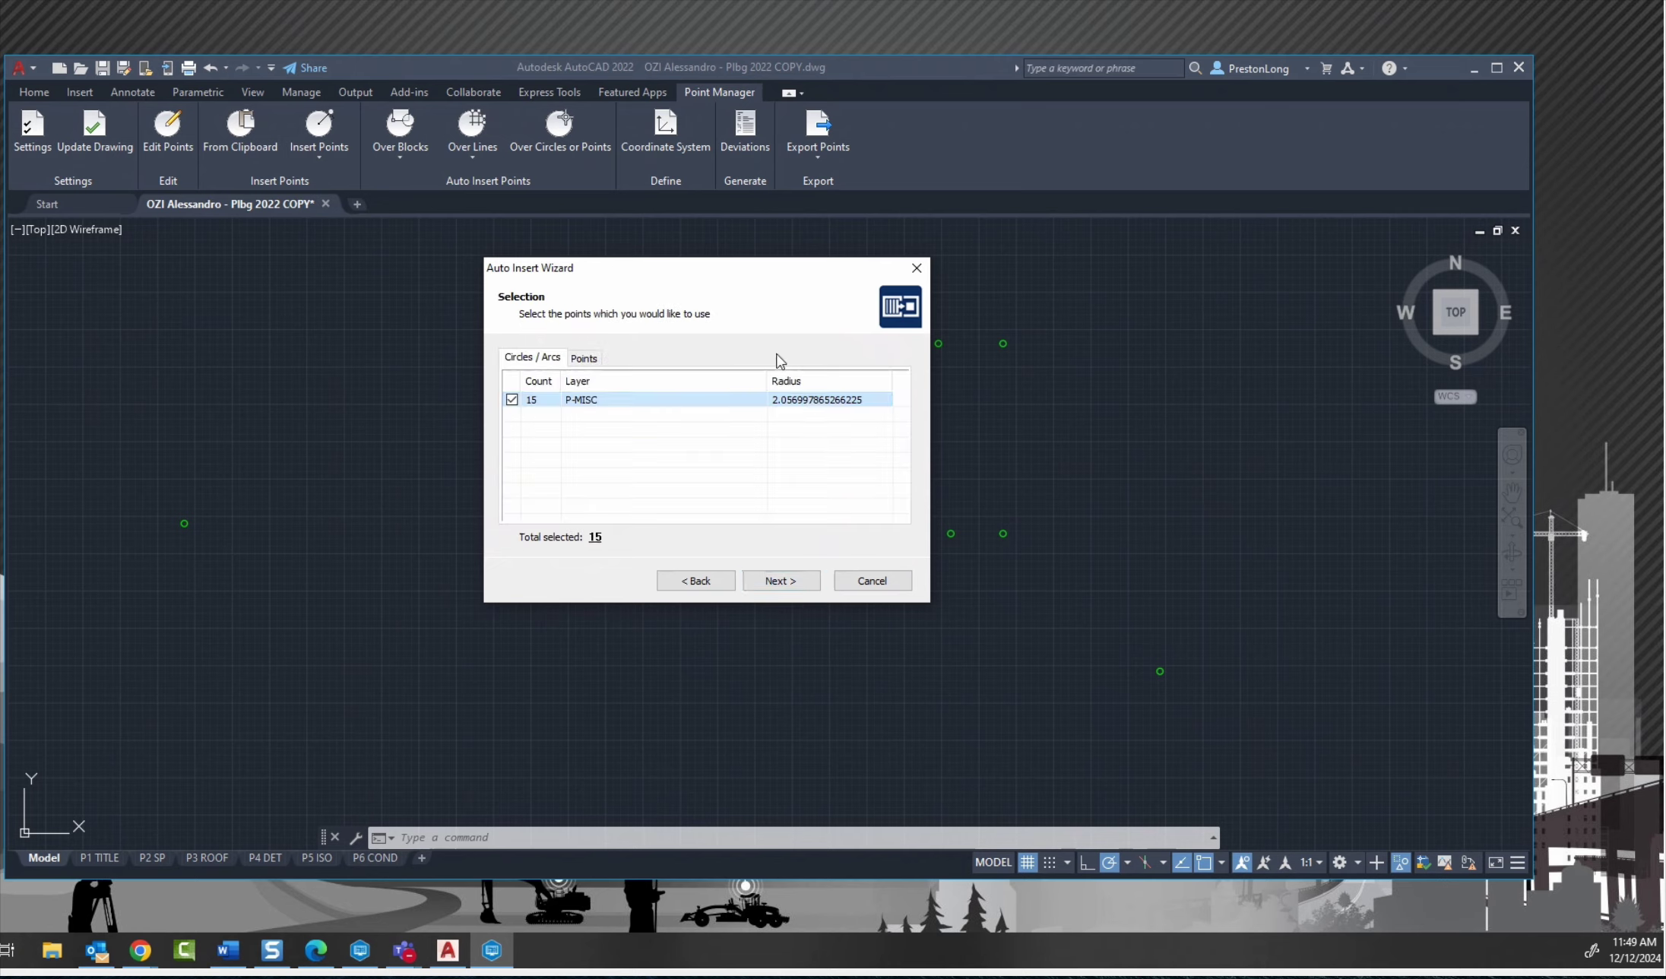
# Keep the P-MISC circles included, store their points in a new group named Sleeves, and accept the default point settings.
pyautogui.click(793, 582)
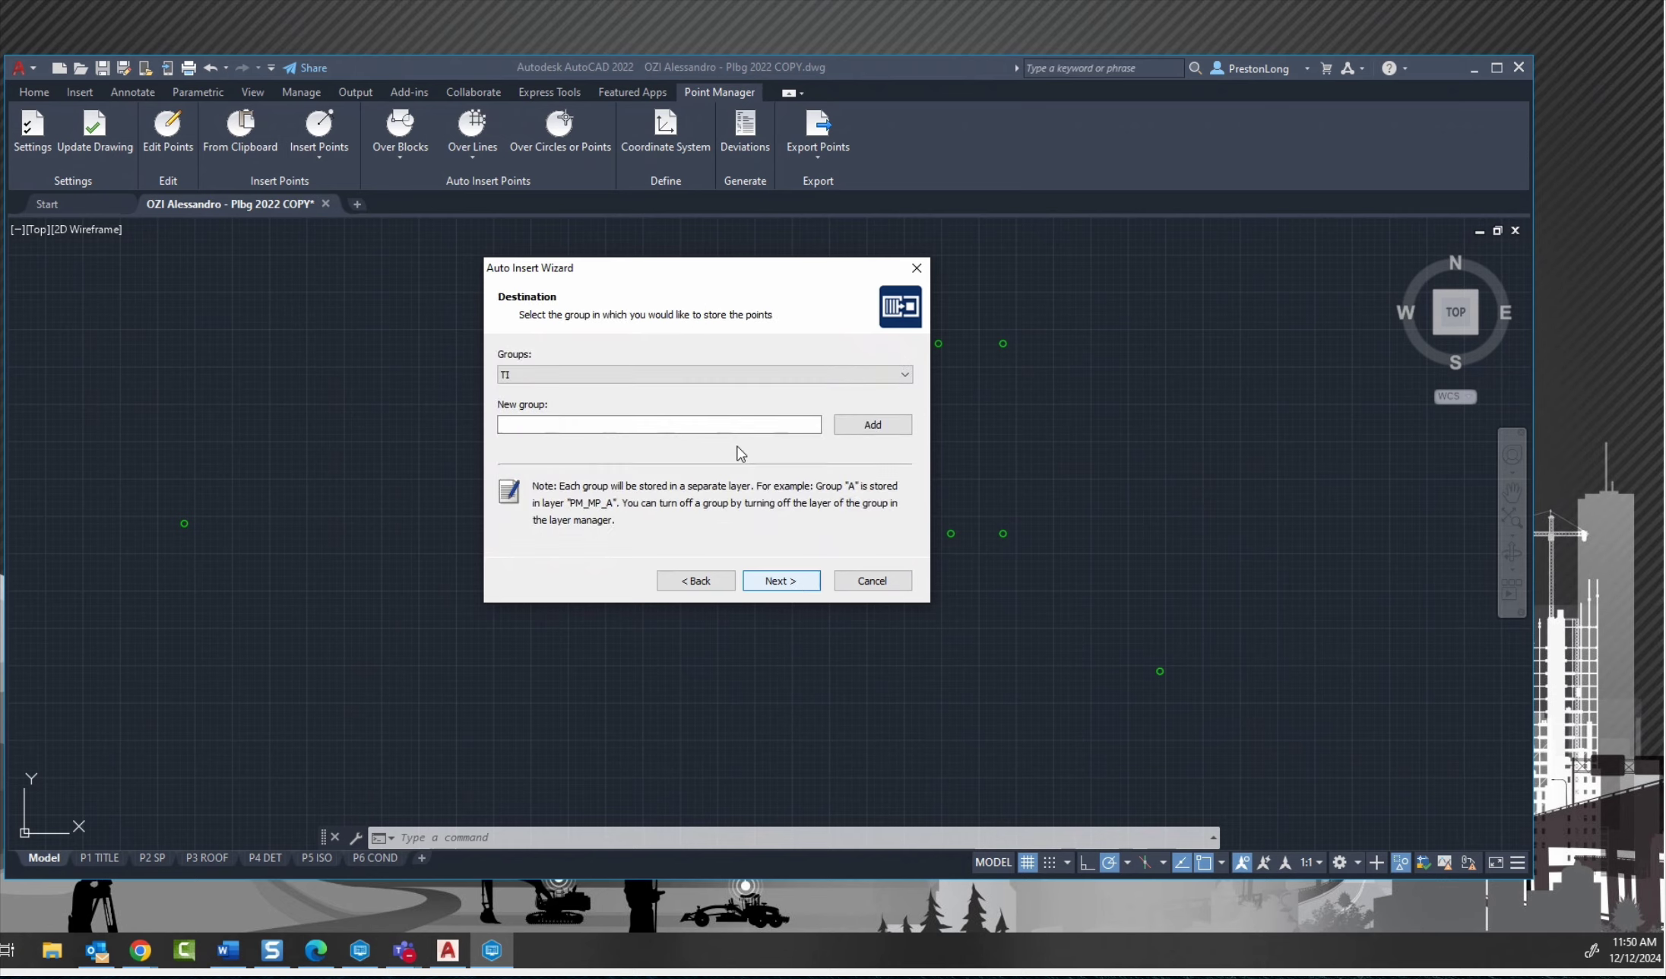
pyautogui.click(614, 424)
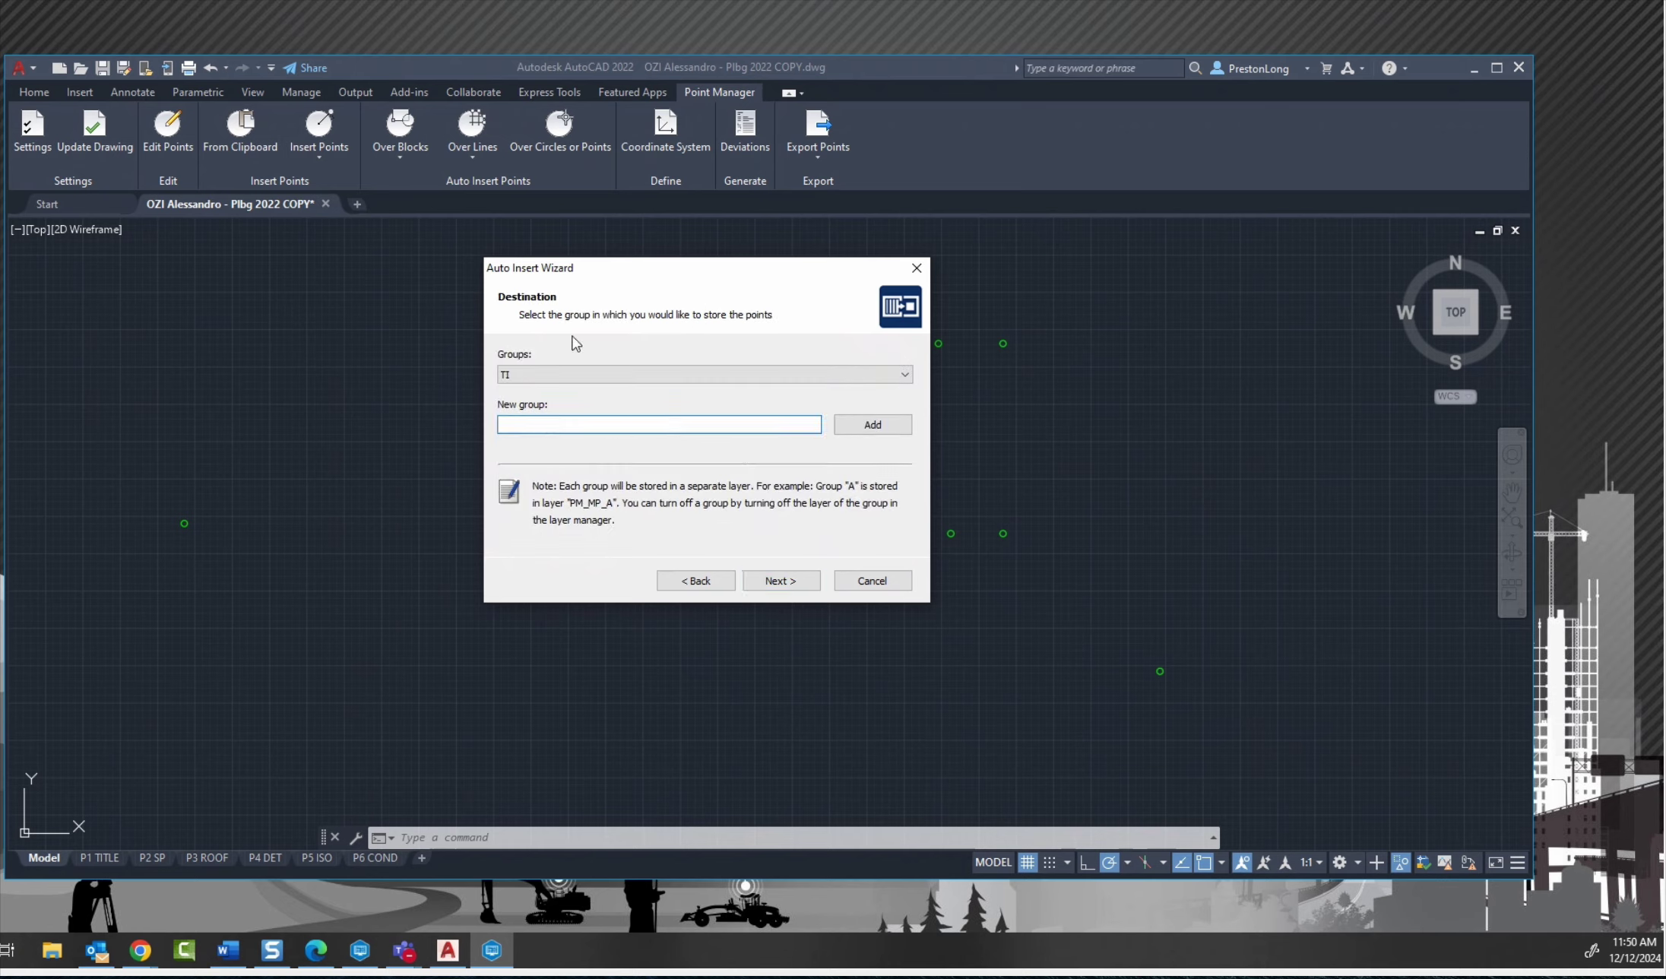
pyautogui.write('Sleeves')
pyautogui.click(875, 427)
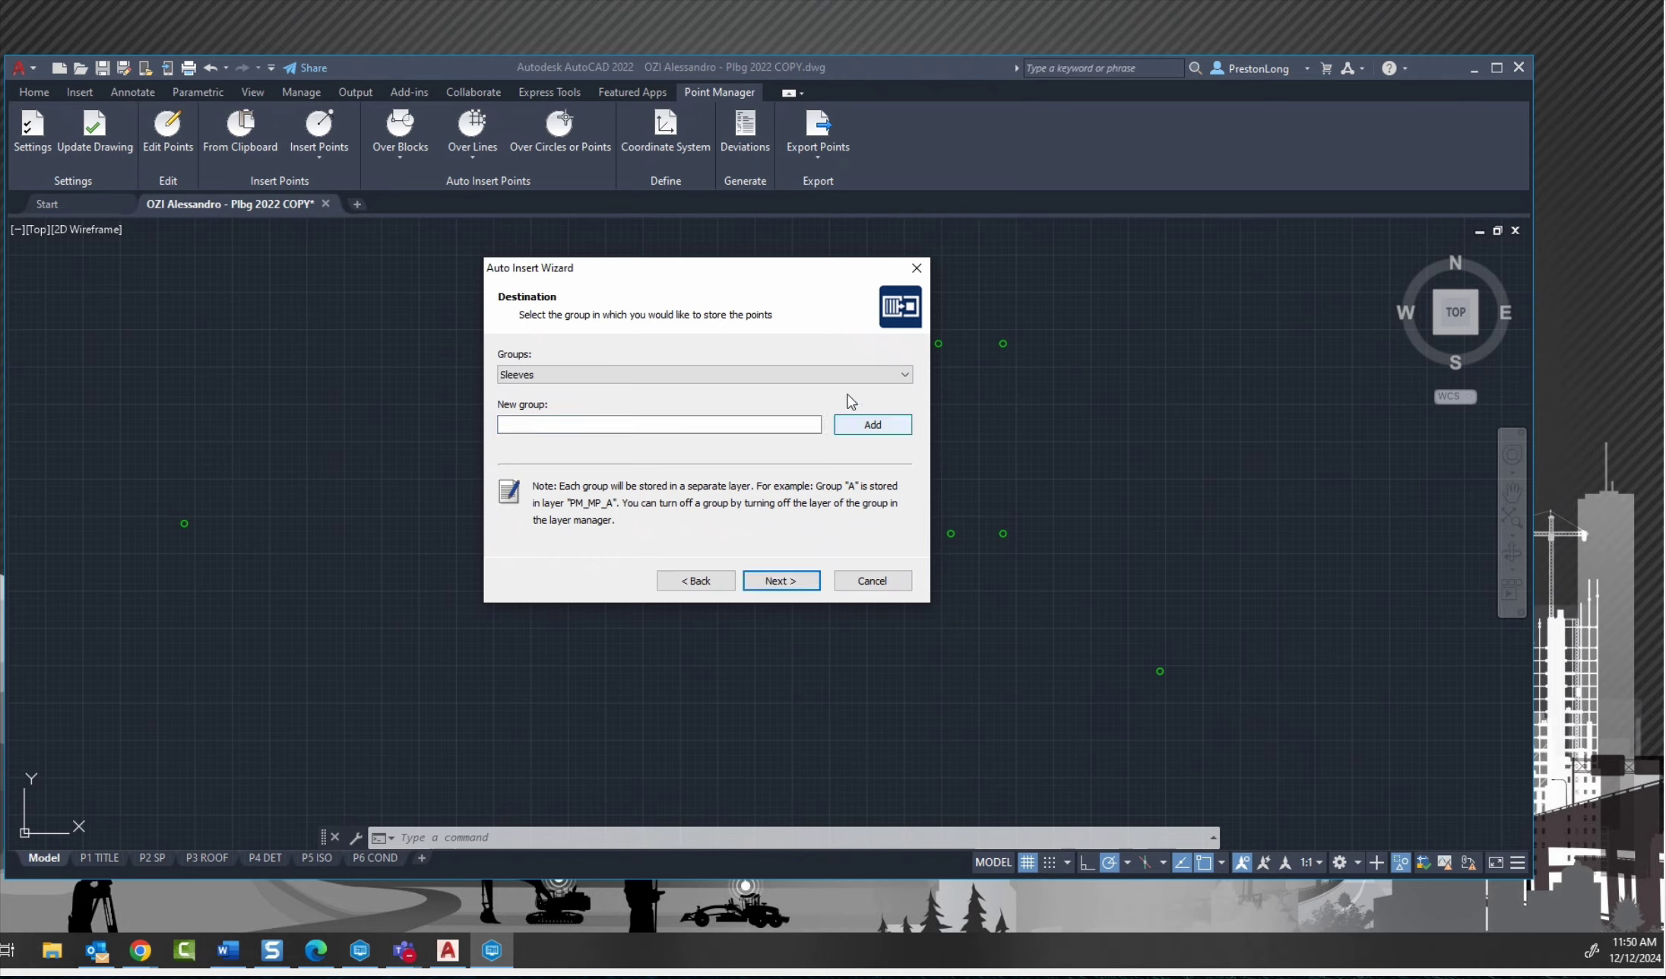
pyautogui.click(790, 580)
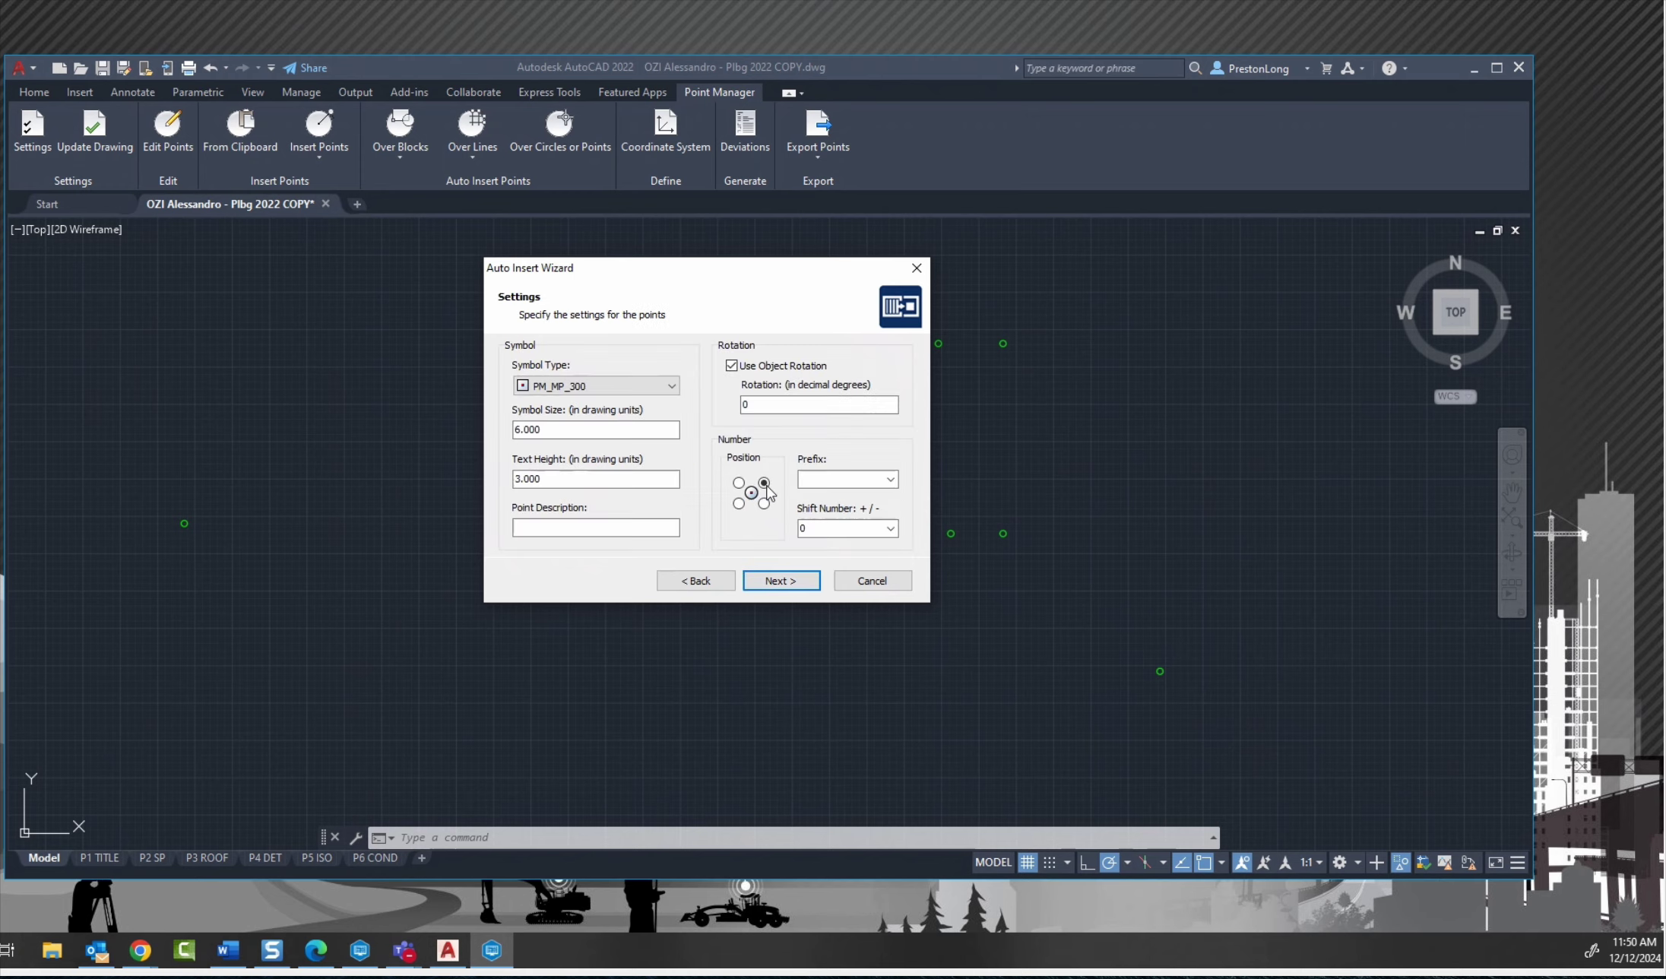
pyautogui.click(812, 584)
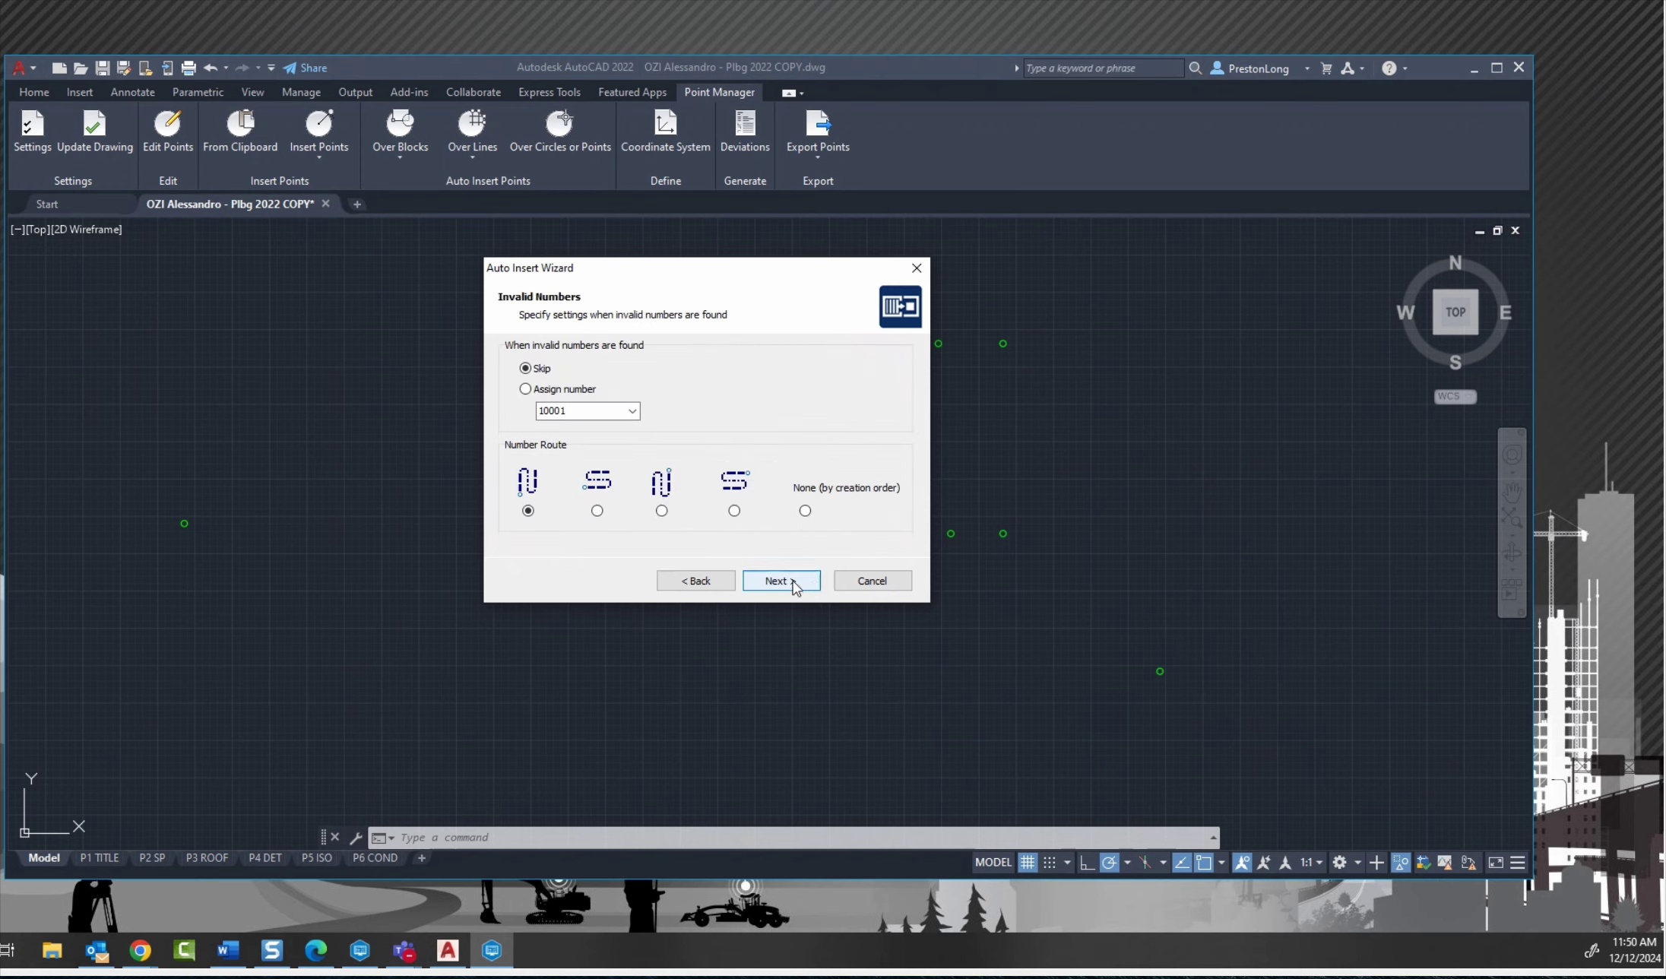
# Finish the circle point insertion with invalid numbers skipped and the default number route, after reviewing the point summary, and update the drawing.
pyautogui.click(789, 581)
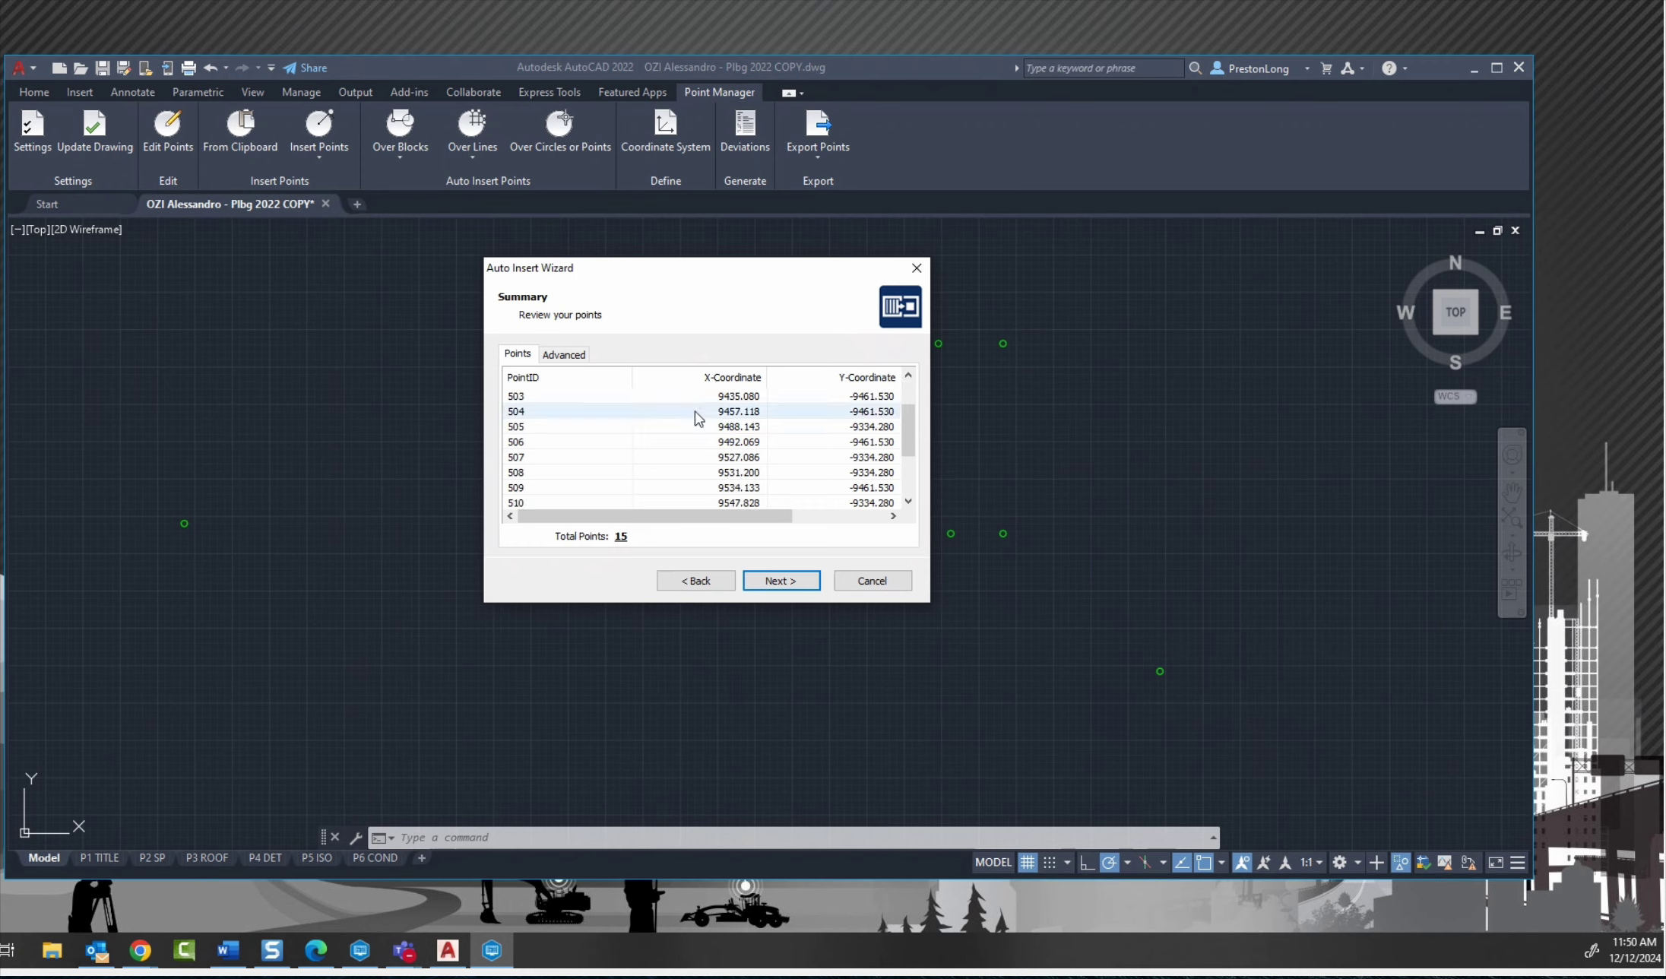
pyautogui.scroll(1, 688, 421)
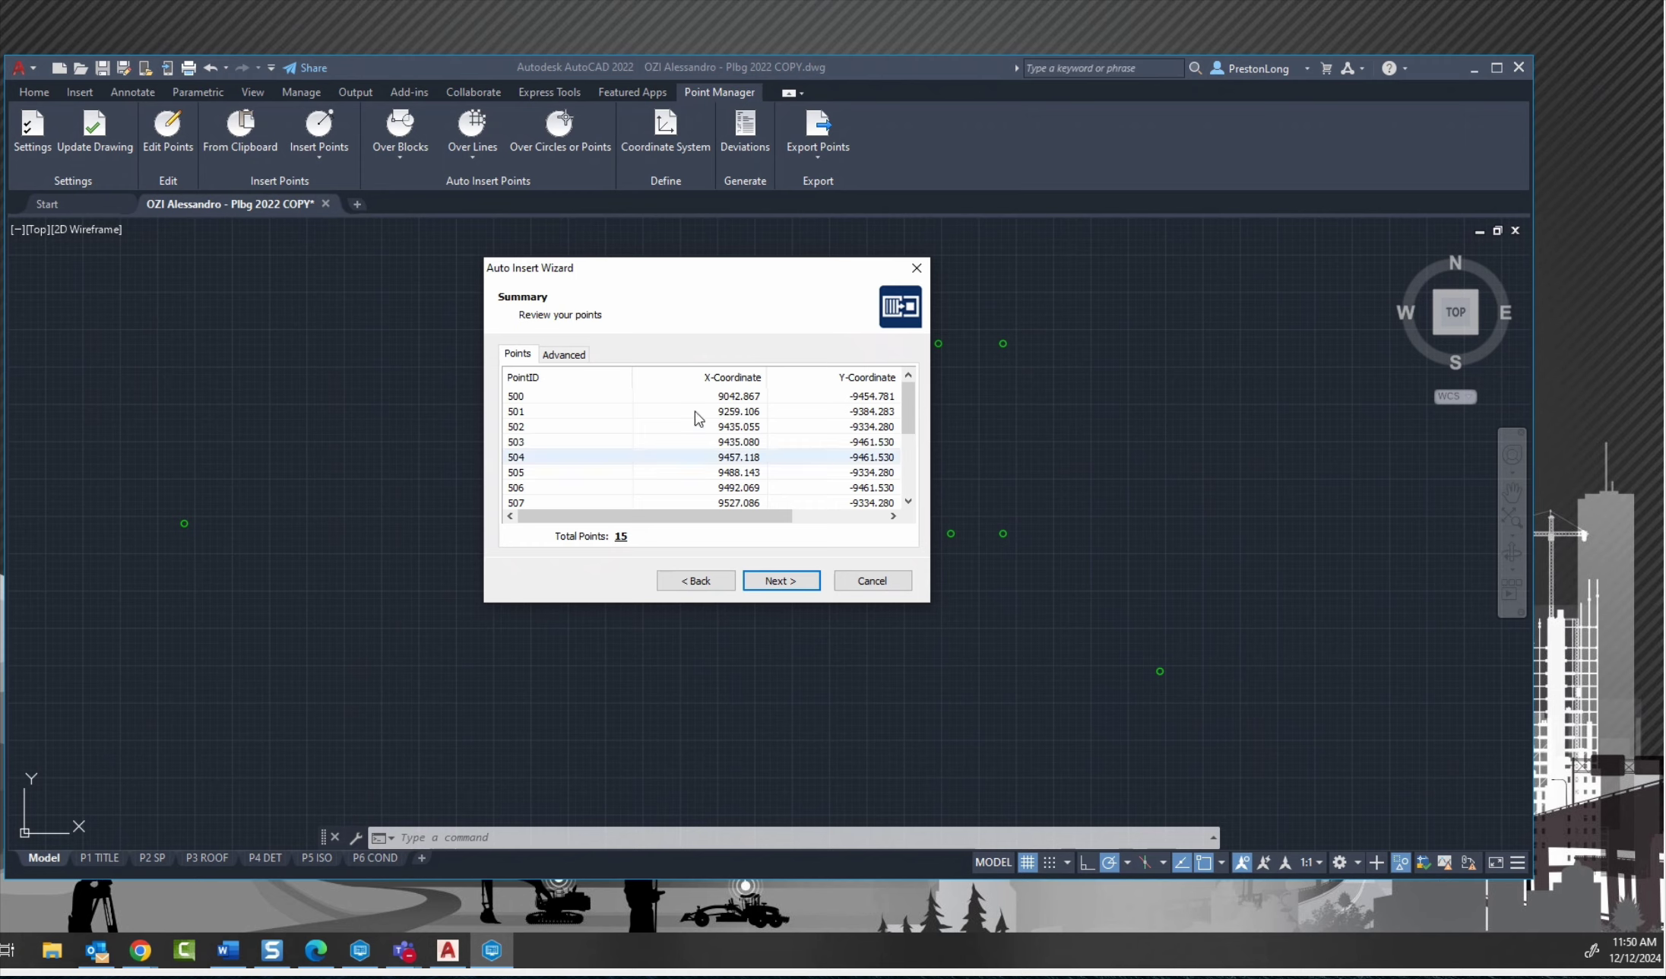
pyautogui.click(796, 589)
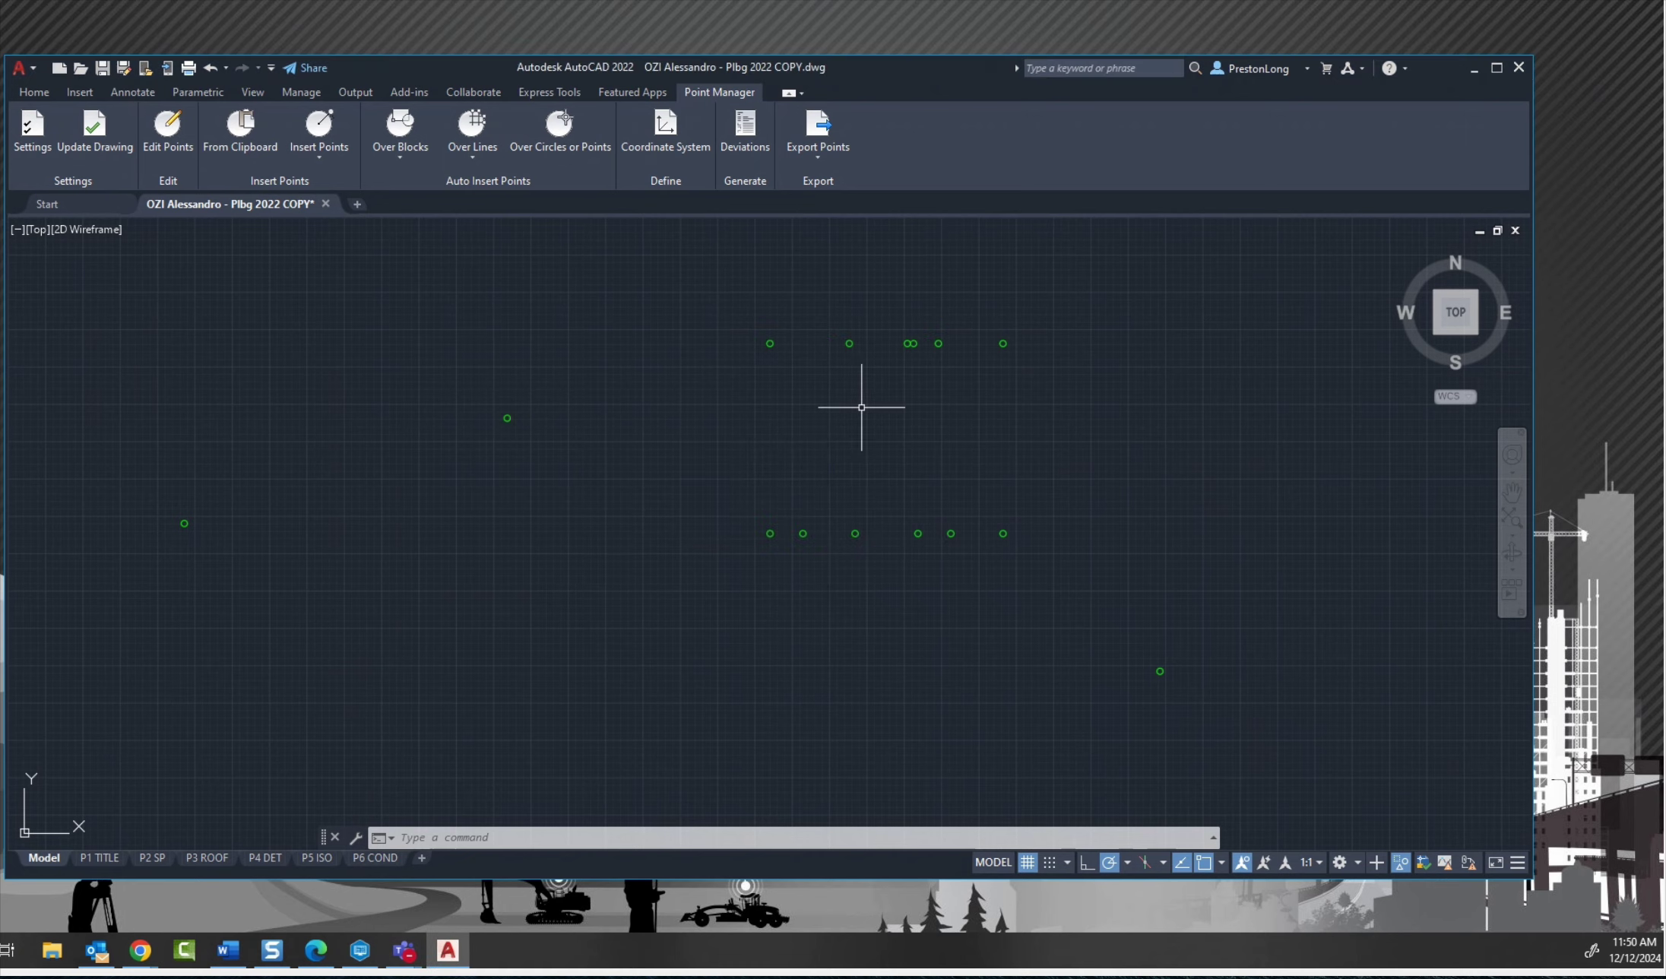
pyautogui.click(94, 131)
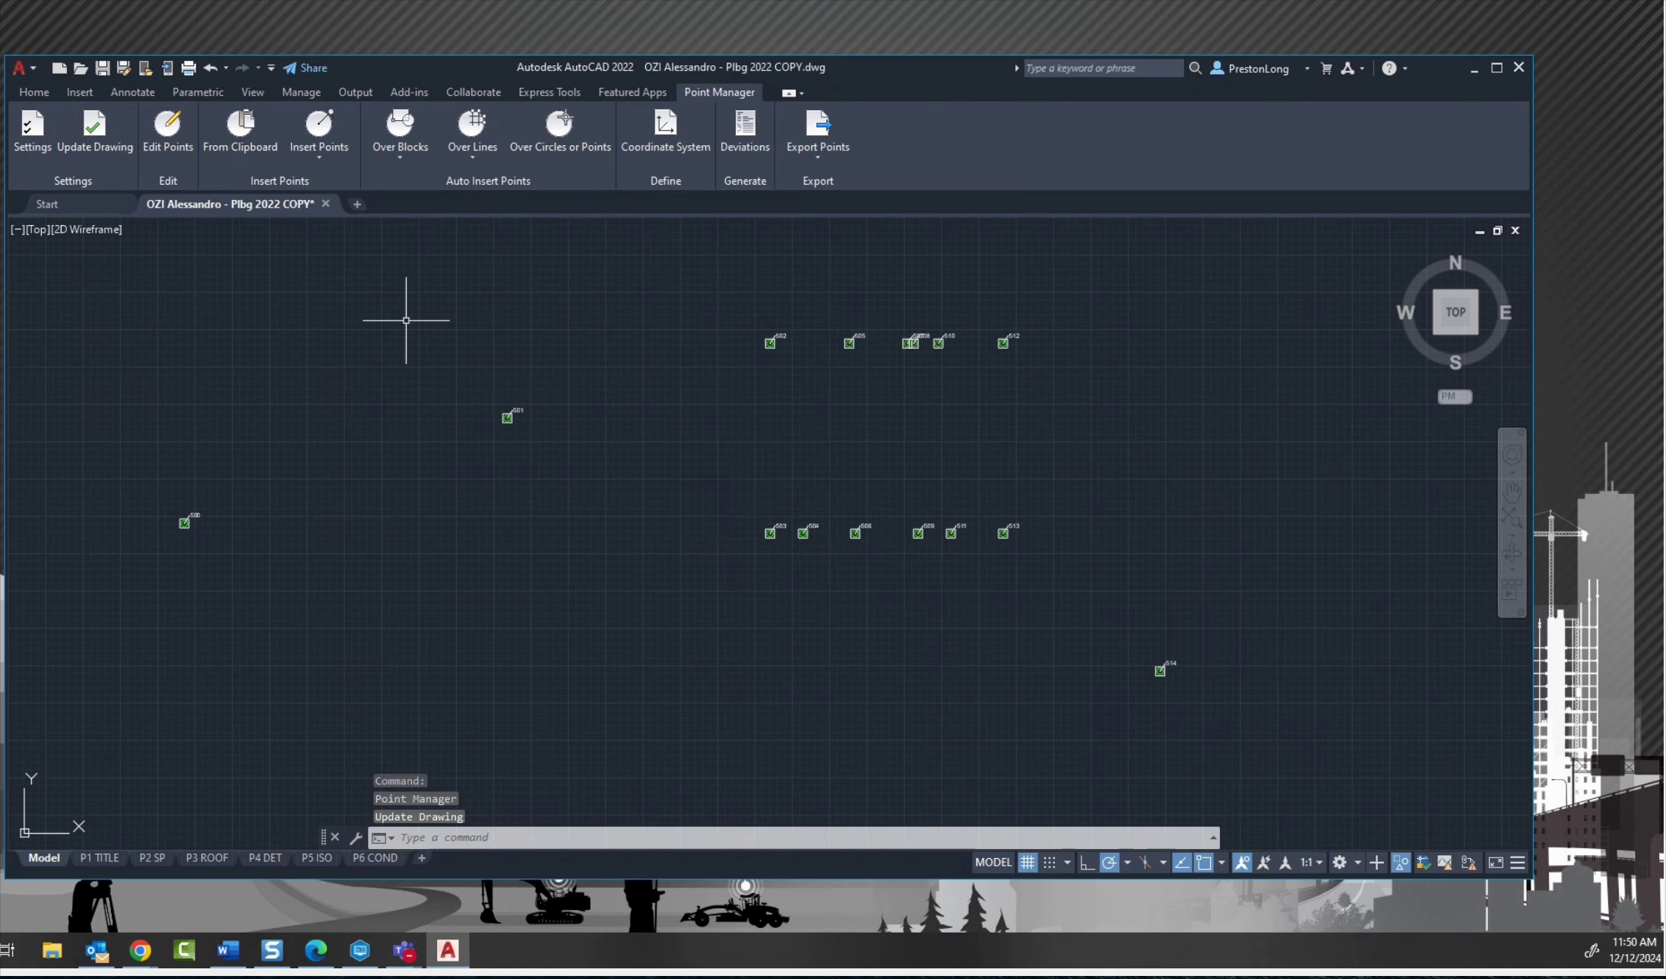
# End the object isolation to bring back the full plumbing floor plan around the sleeve points.
pyautogui.rightClick(666, 408)
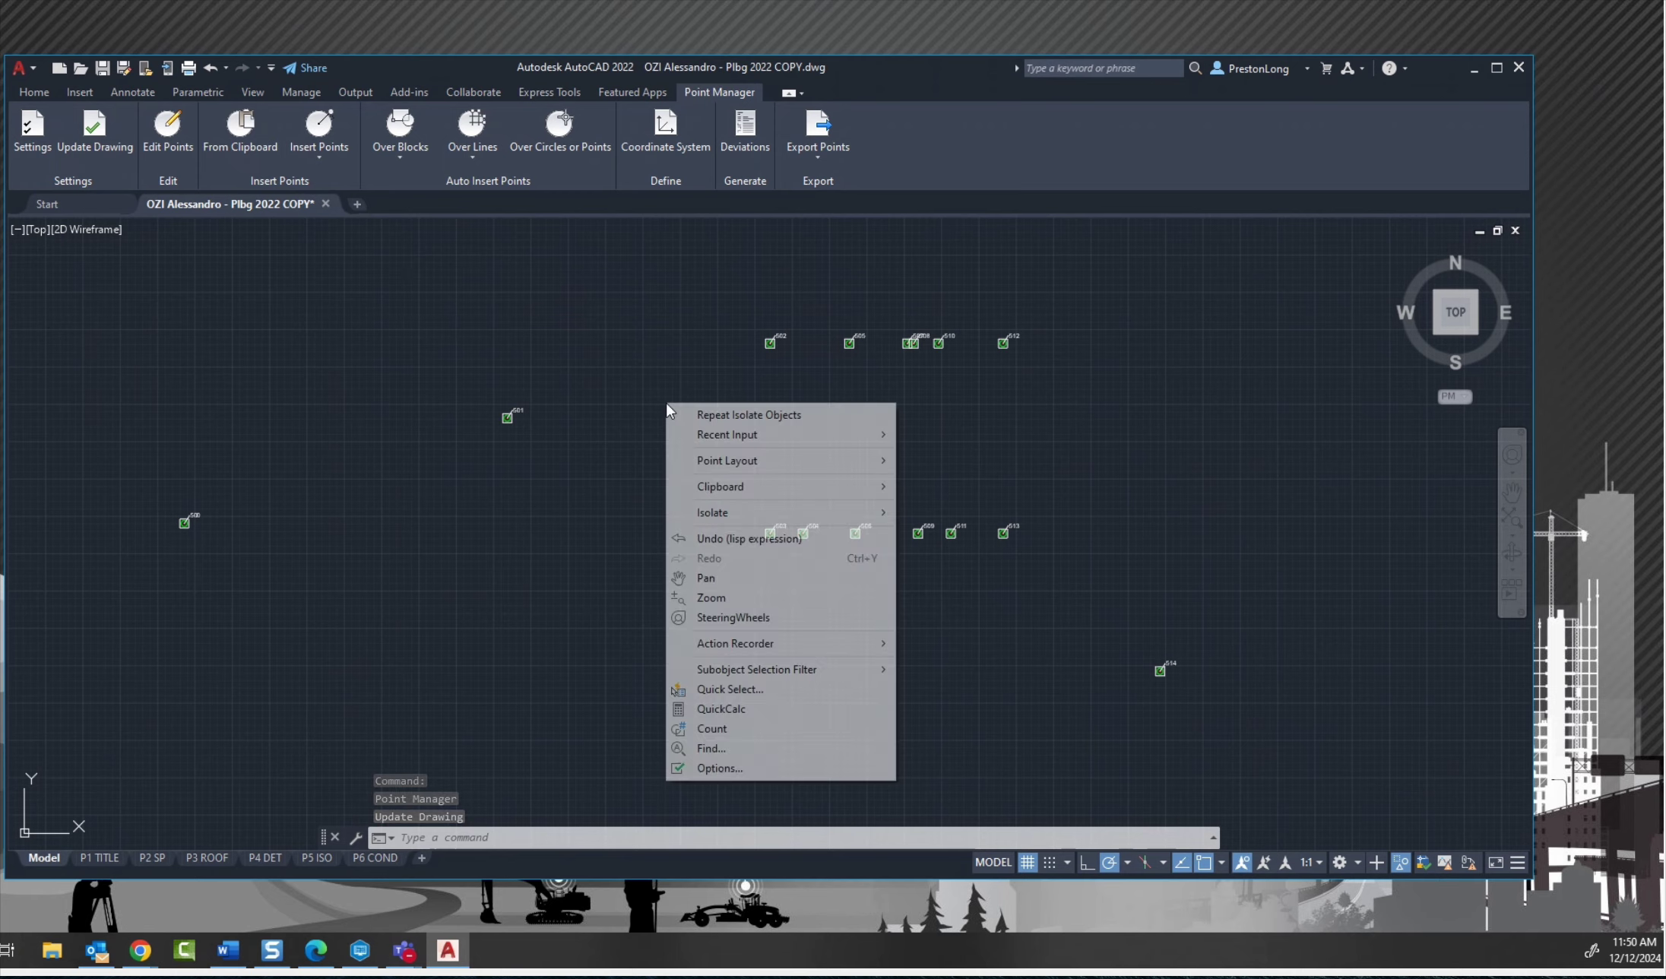
pyautogui.moveTo(888, 513)
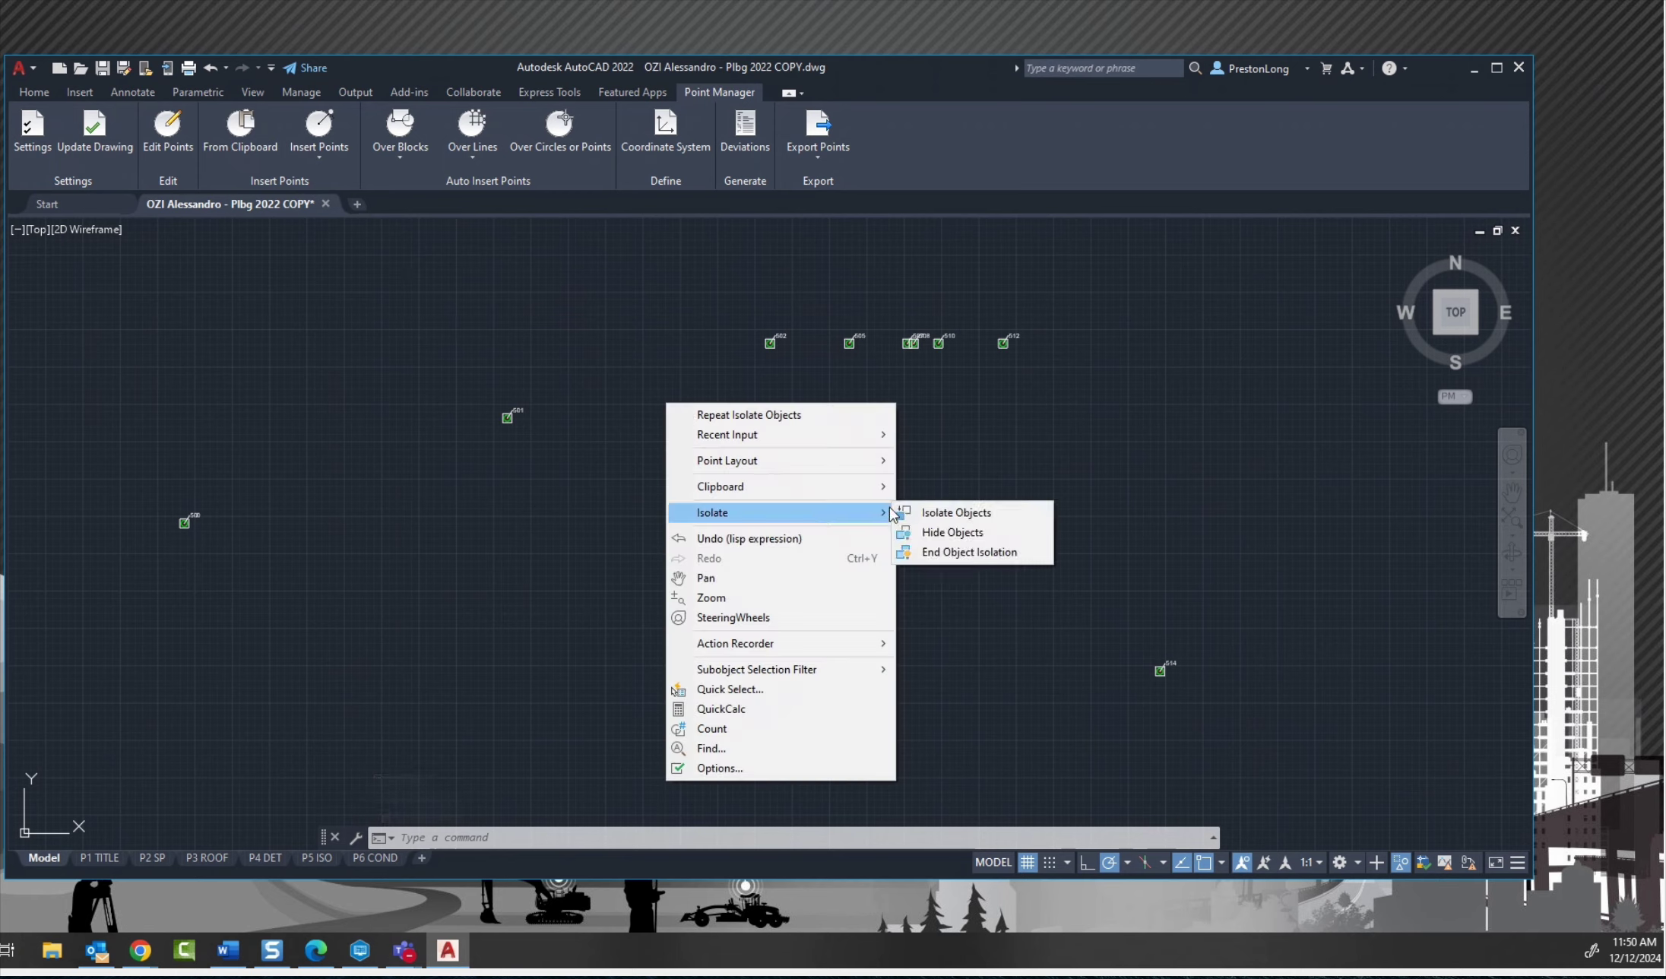
pyautogui.click(954, 552)
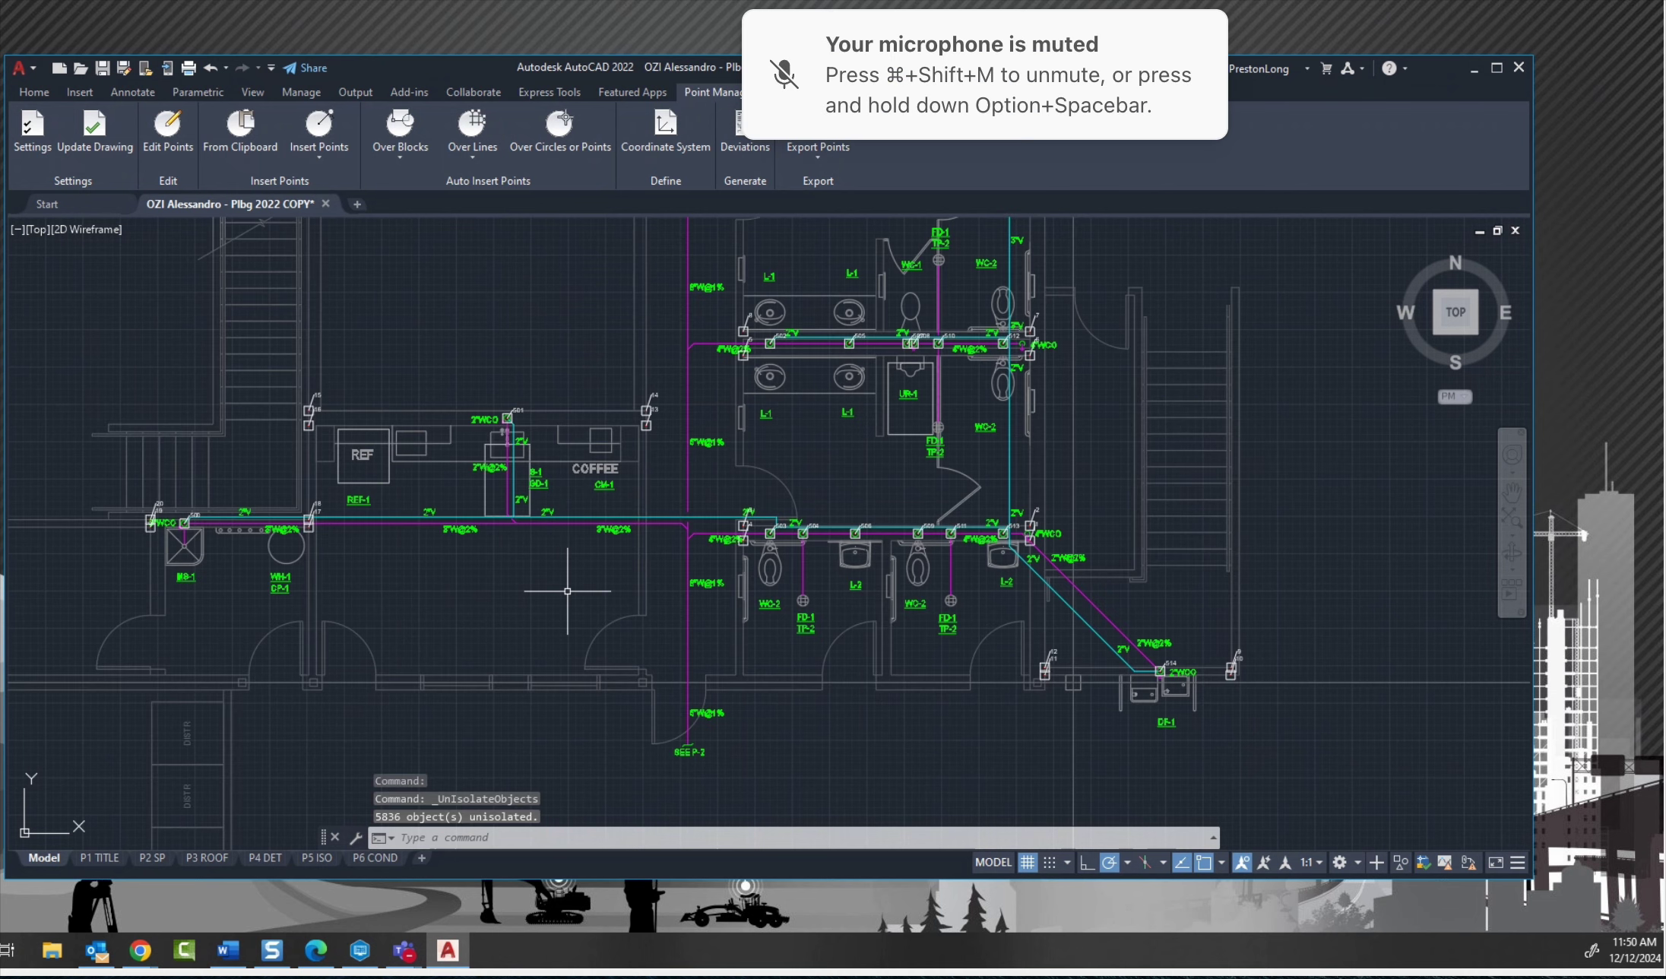
# Examine the sleeve point placed over the 2" WCO circle at the coffee counter and the surrounding pipe runs.
pyautogui.scroll(5, 548, 420)
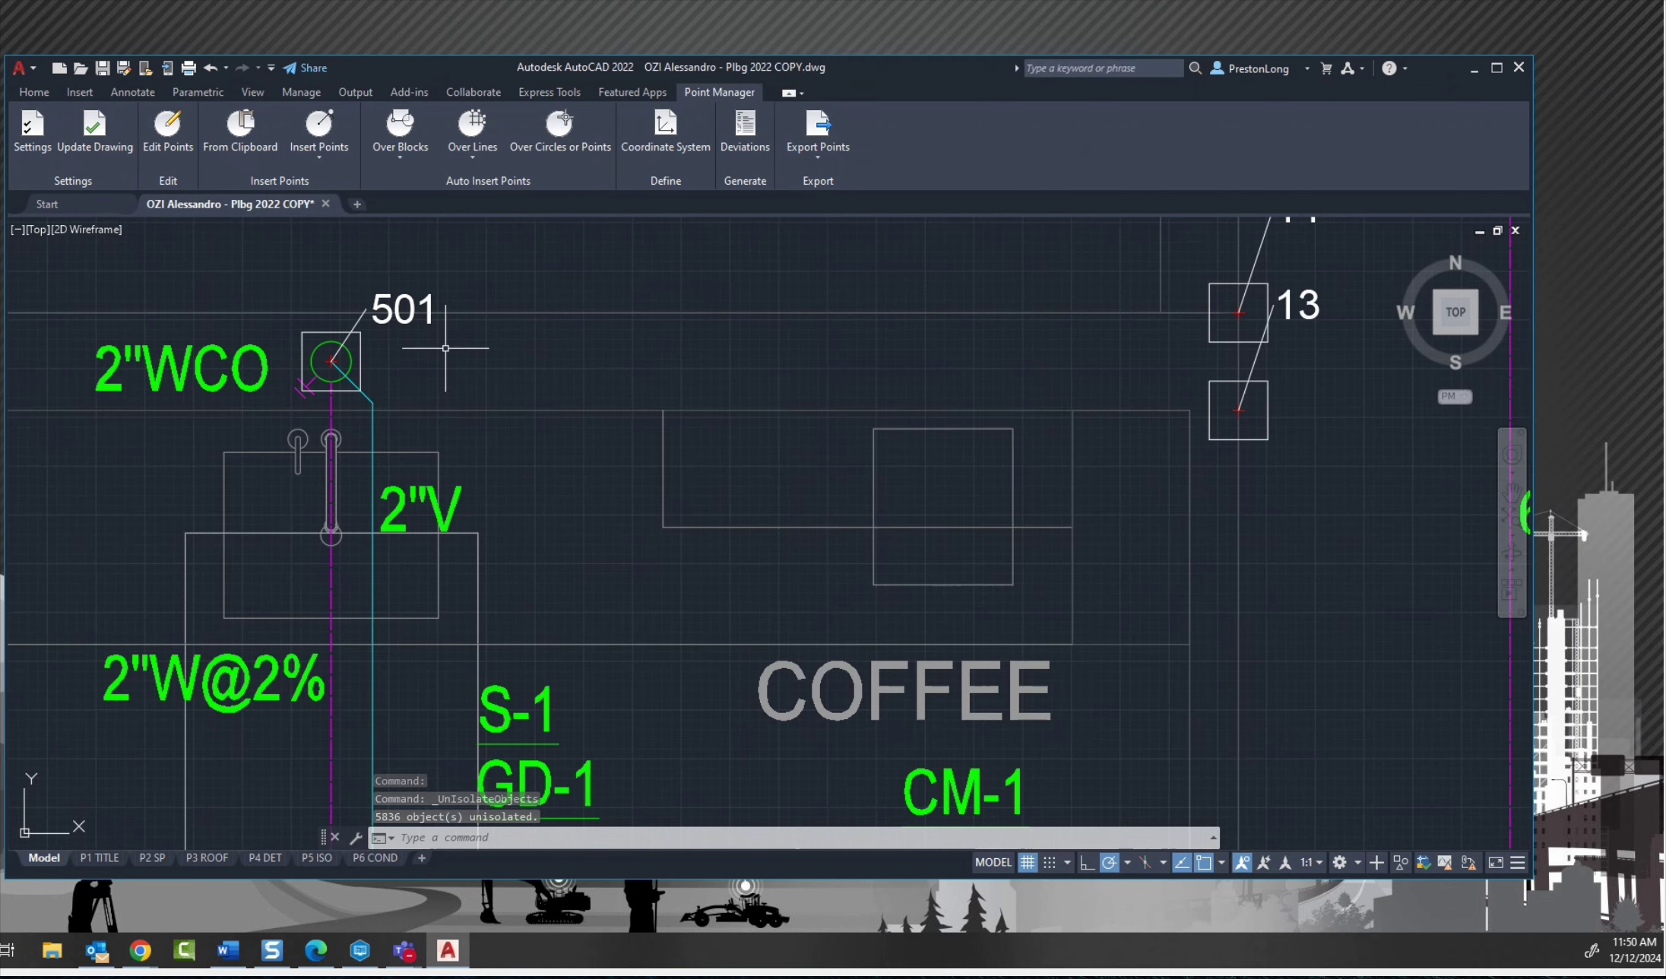
pyautogui.scroll(-8, 445, 349)
pyautogui.moveTo(713, 657); pyautogui.dragTo(786, 665, button='middle')
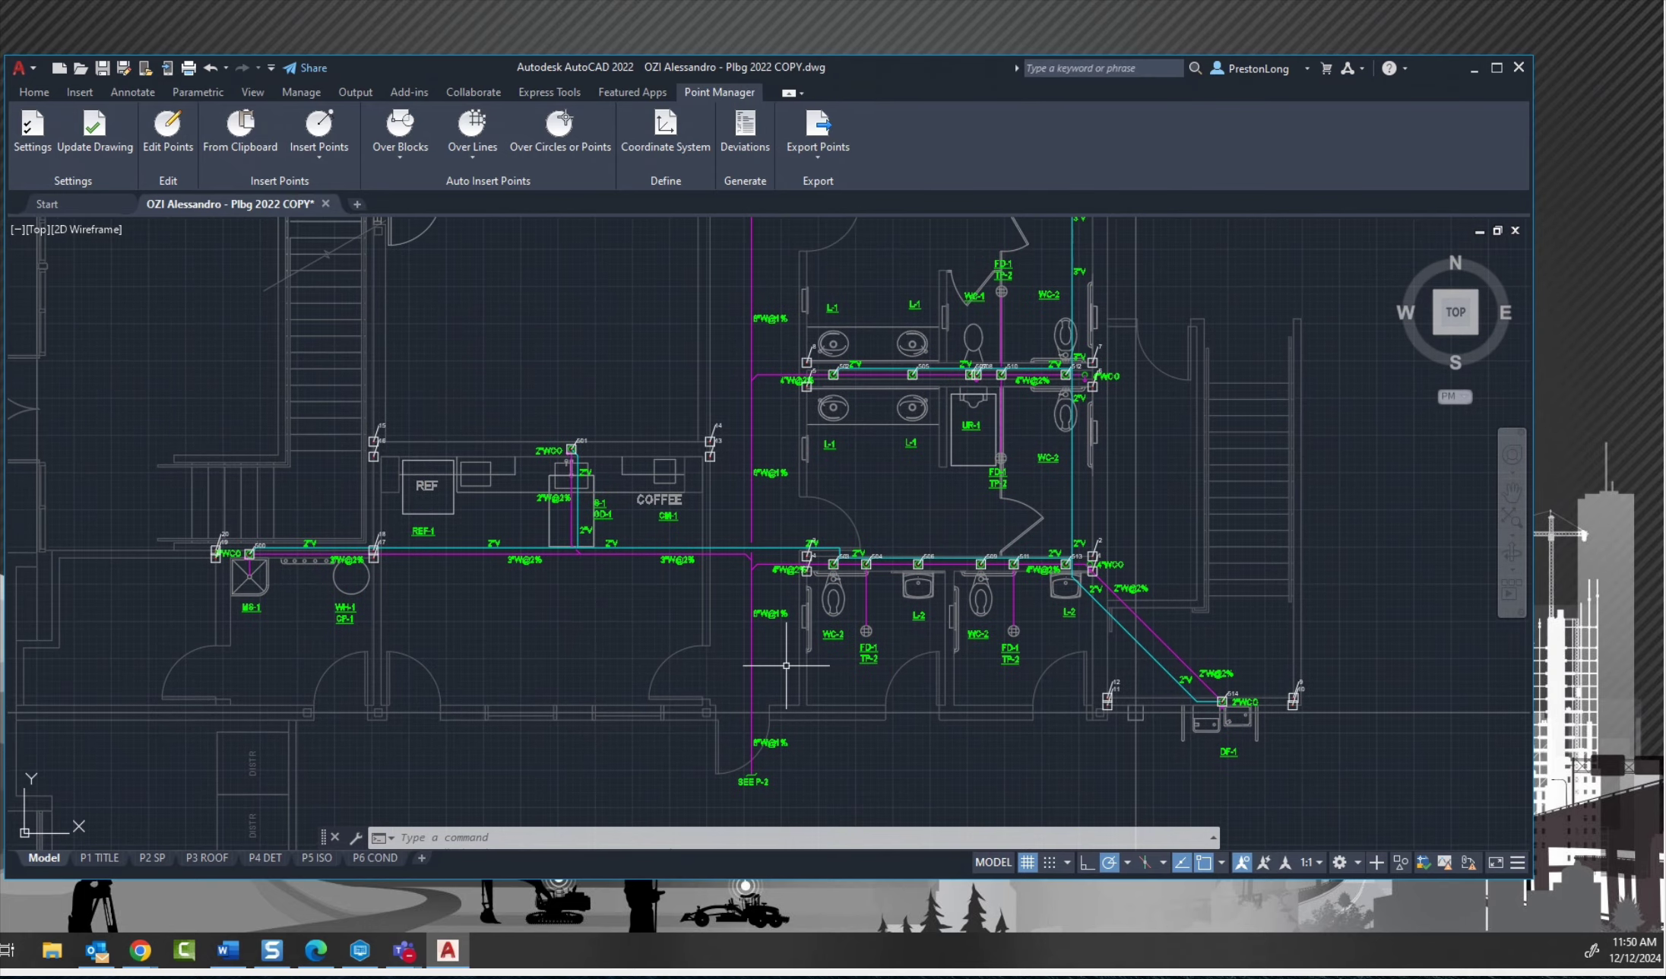
pyautogui.scroll(-2, 786, 665)
pyautogui.moveTo(674, 454); pyautogui.dragTo(668, 402, button='middle')
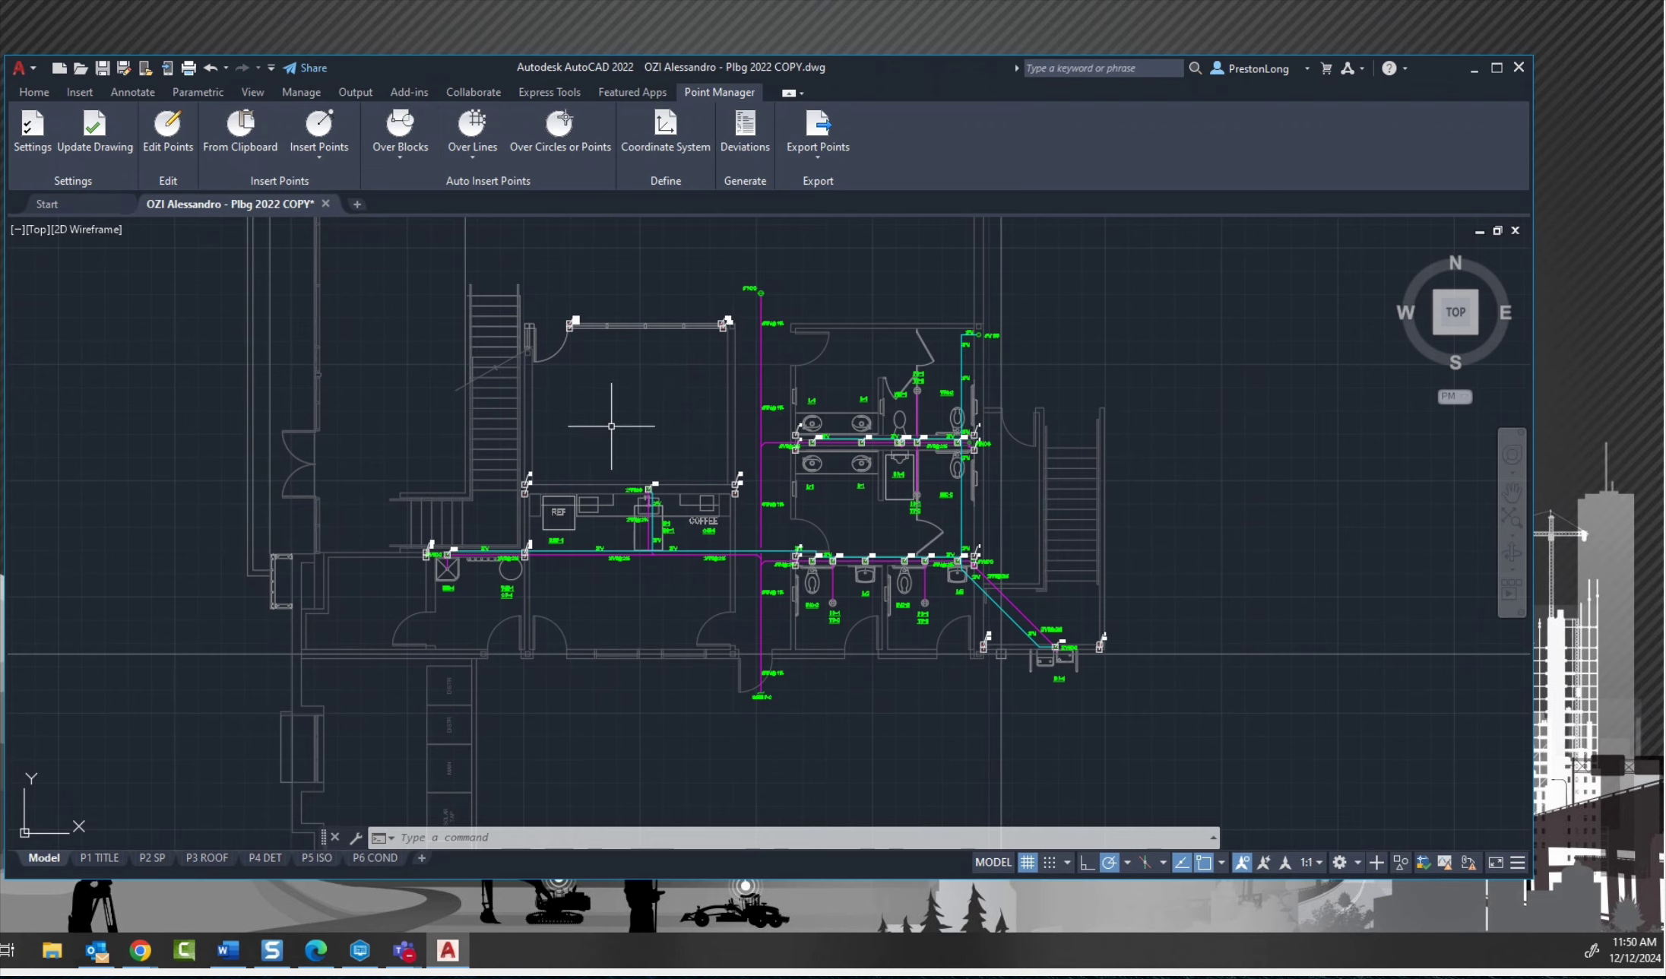
pyautogui.moveTo(615, 473); pyautogui.dragTo(587, 415, button='middle')
pyautogui.scroll(8, 590, 490)
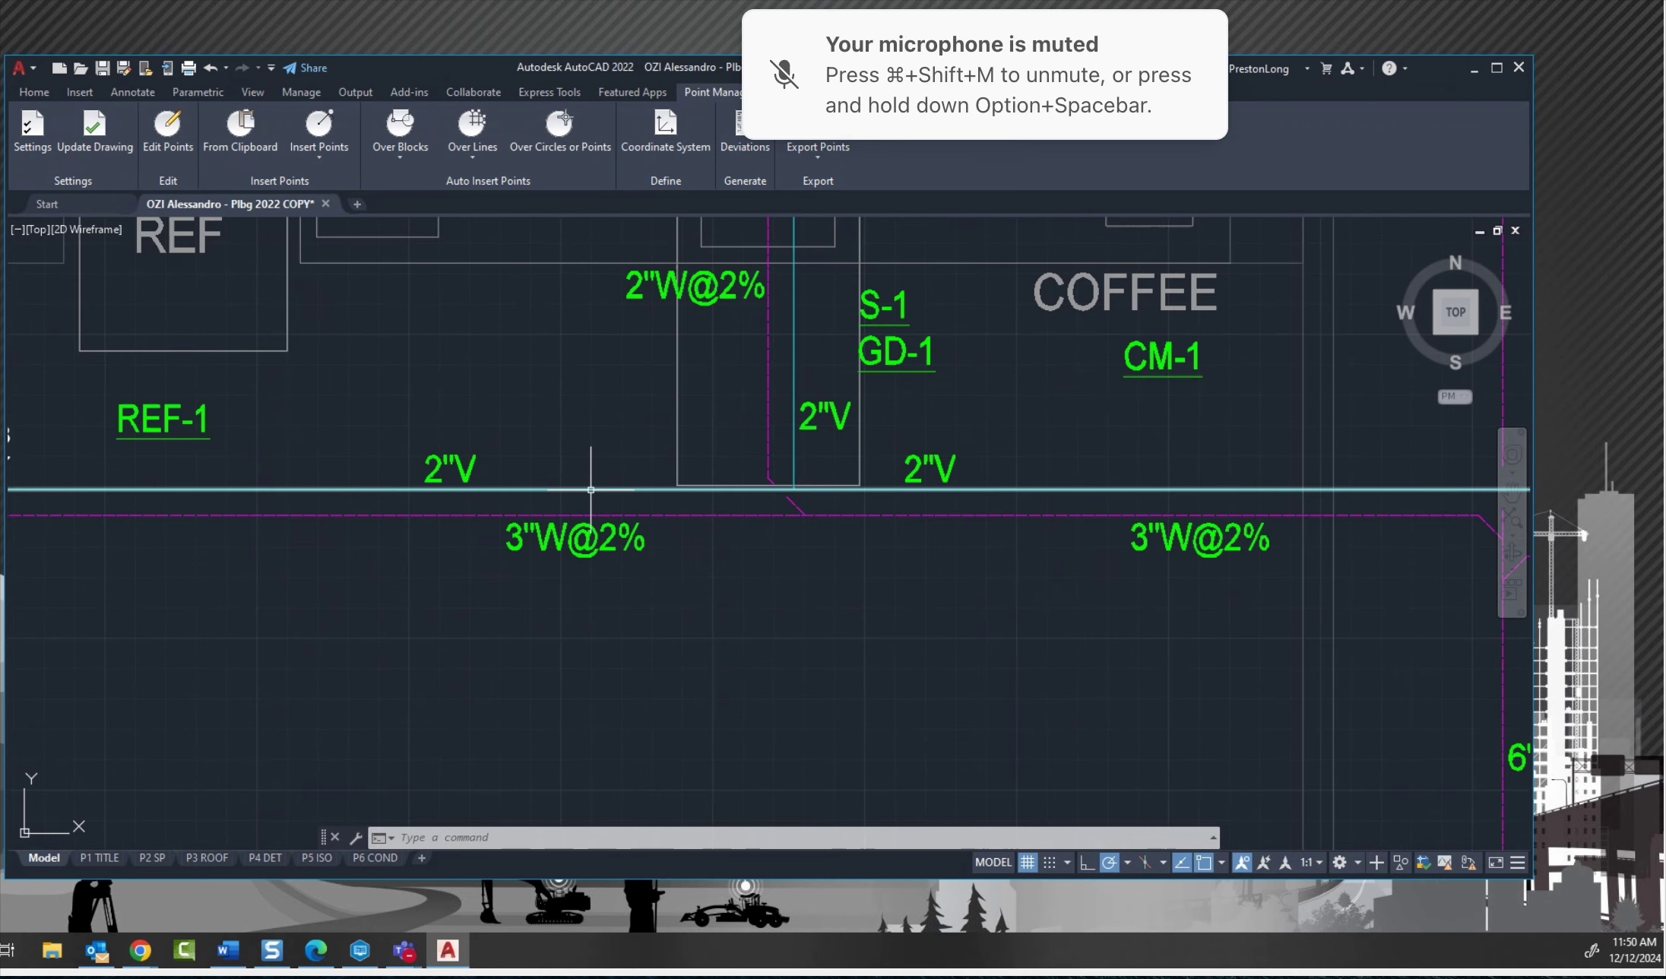
pyautogui.scroll(-4, 591, 491)
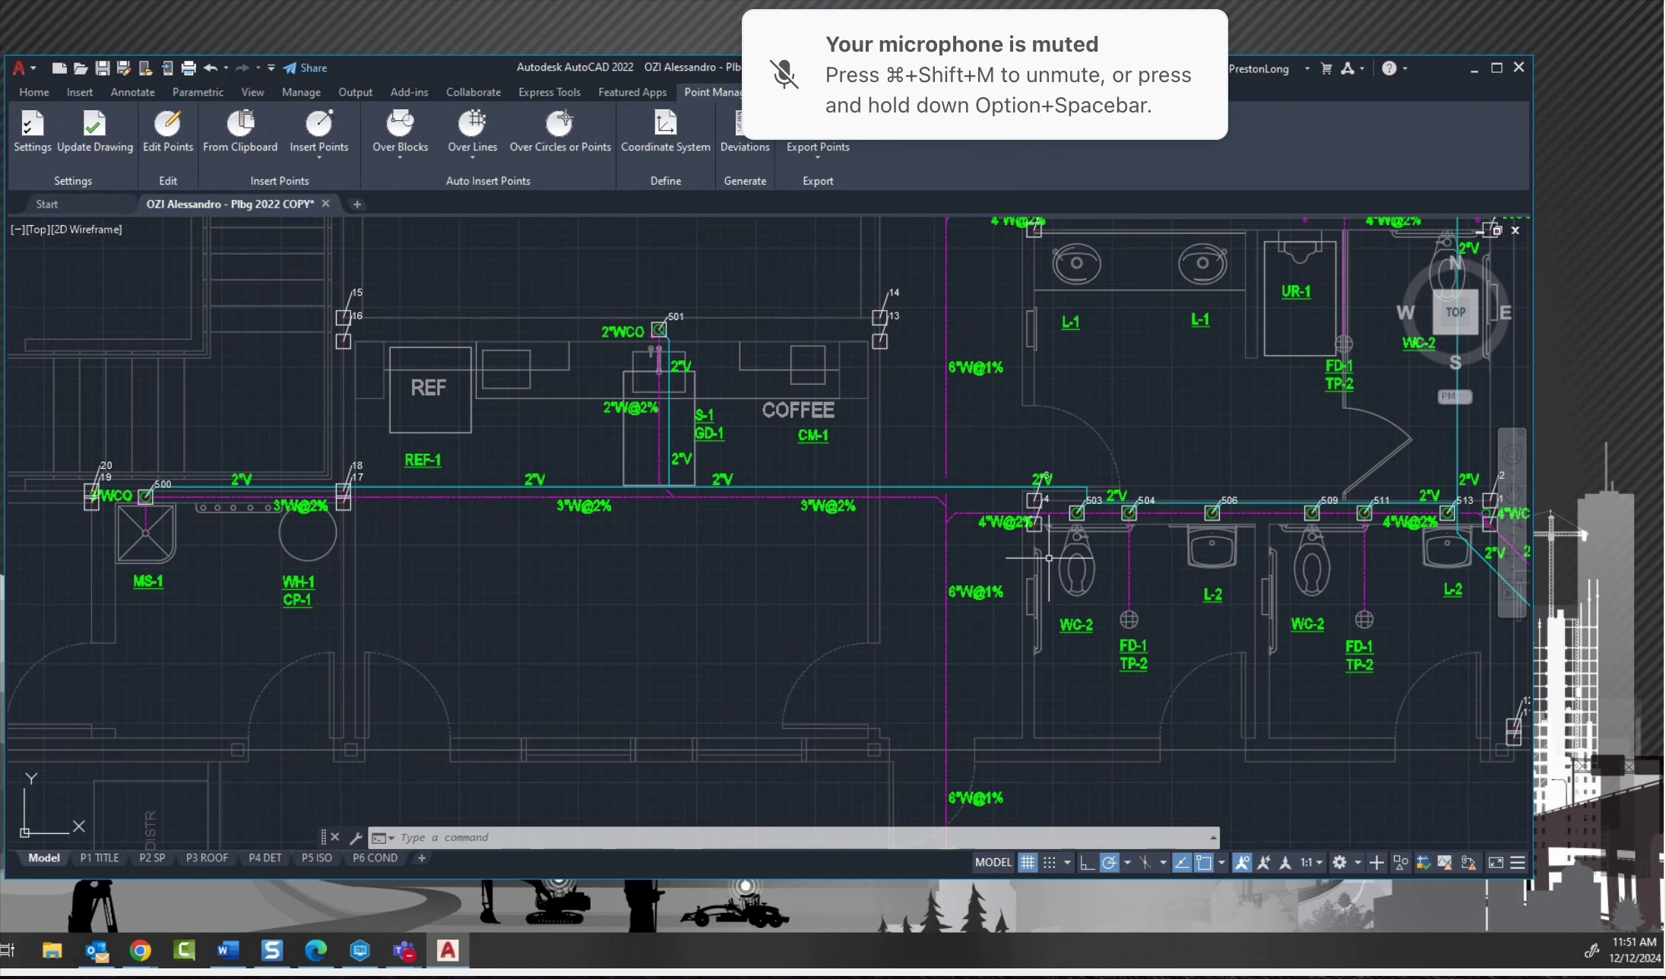
# Examine the sleeve points along the restroom plumbing walls and the 4" FCO circle at the north end of the waste line.
pyautogui.moveTo(1164, 399)
pyautogui.mouseDown(button='middle')
pyautogui.moveTo(1108, 439)
pyautogui.moveTo(789, 516)
pyautogui.mouseUp(button='middle')
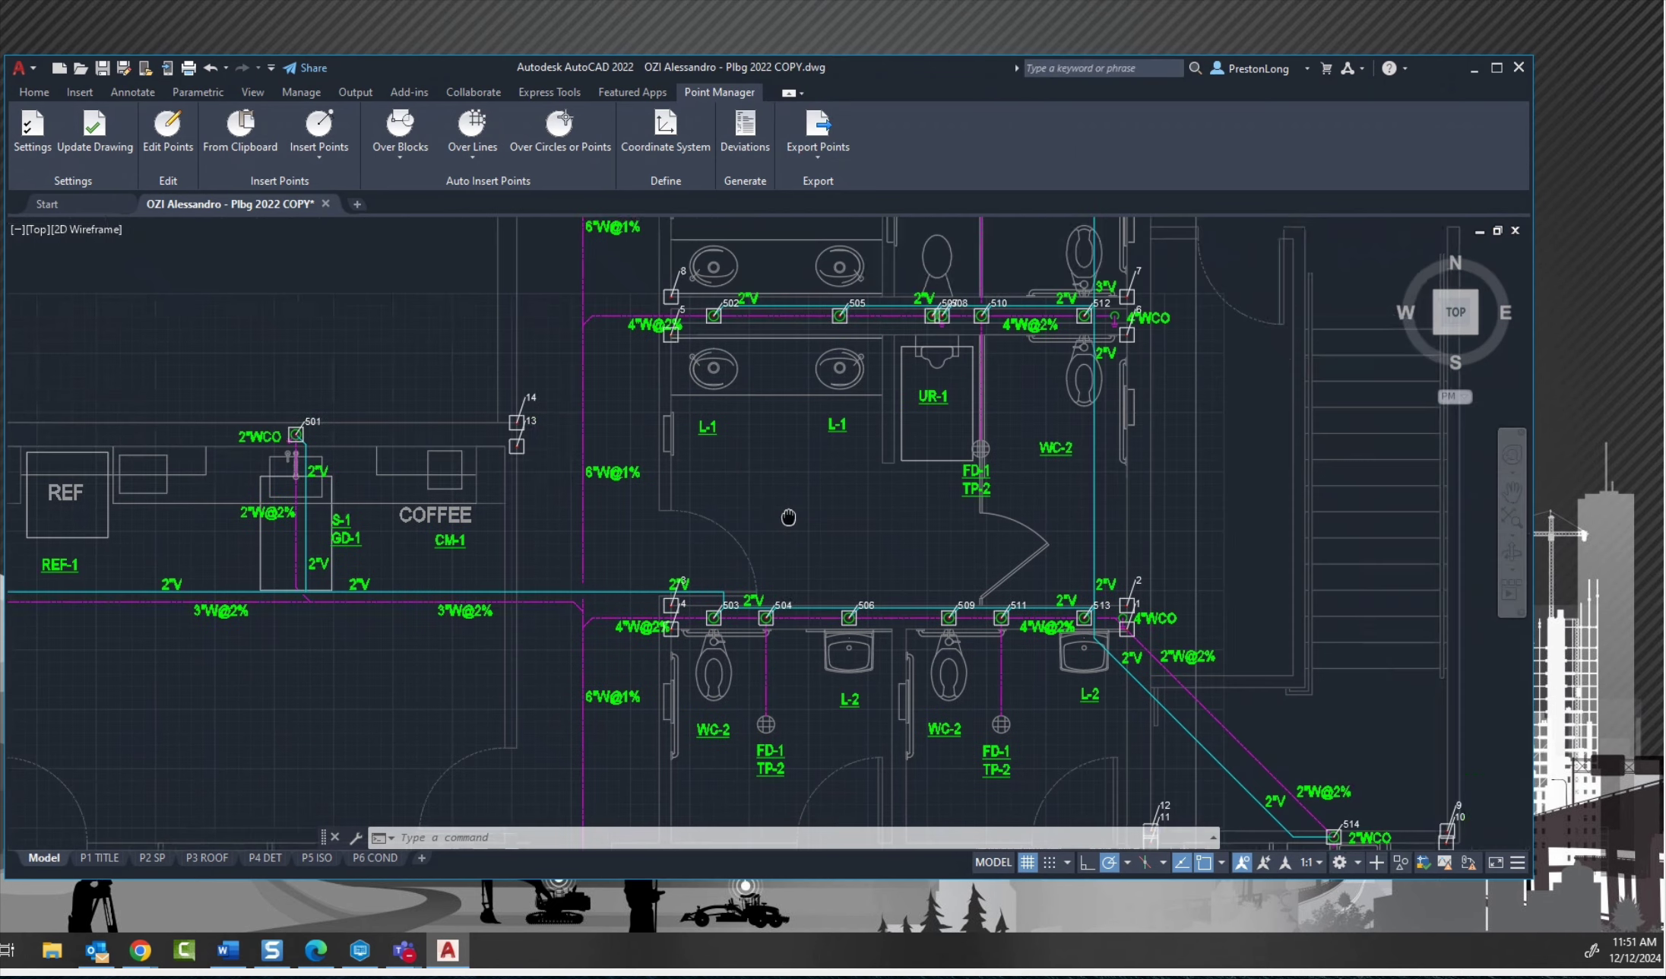
pyautogui.scroll(-2, 790, 516)
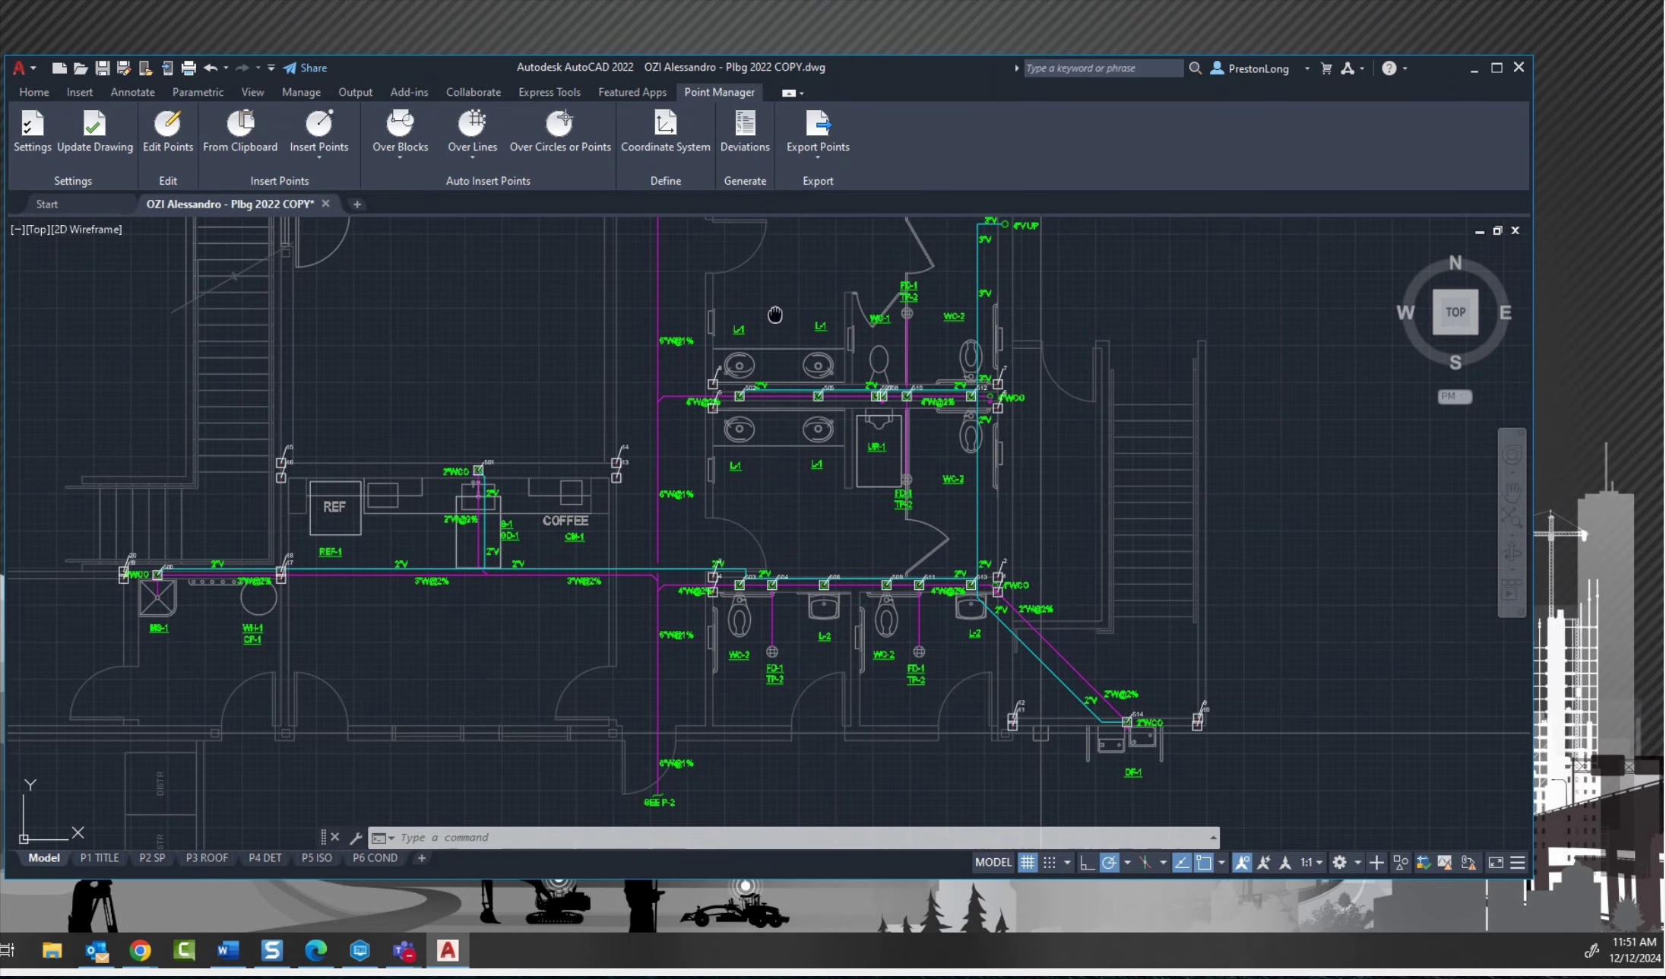
pyautogui.moveTo(775, 314); pyautogui.dragTo(766, 431, button='middle')
pyautogui.scroll(2, 663, 327)
pyautogui.moveTo(669, 281); pyautogui.dragTo(682, 352, button='middle')
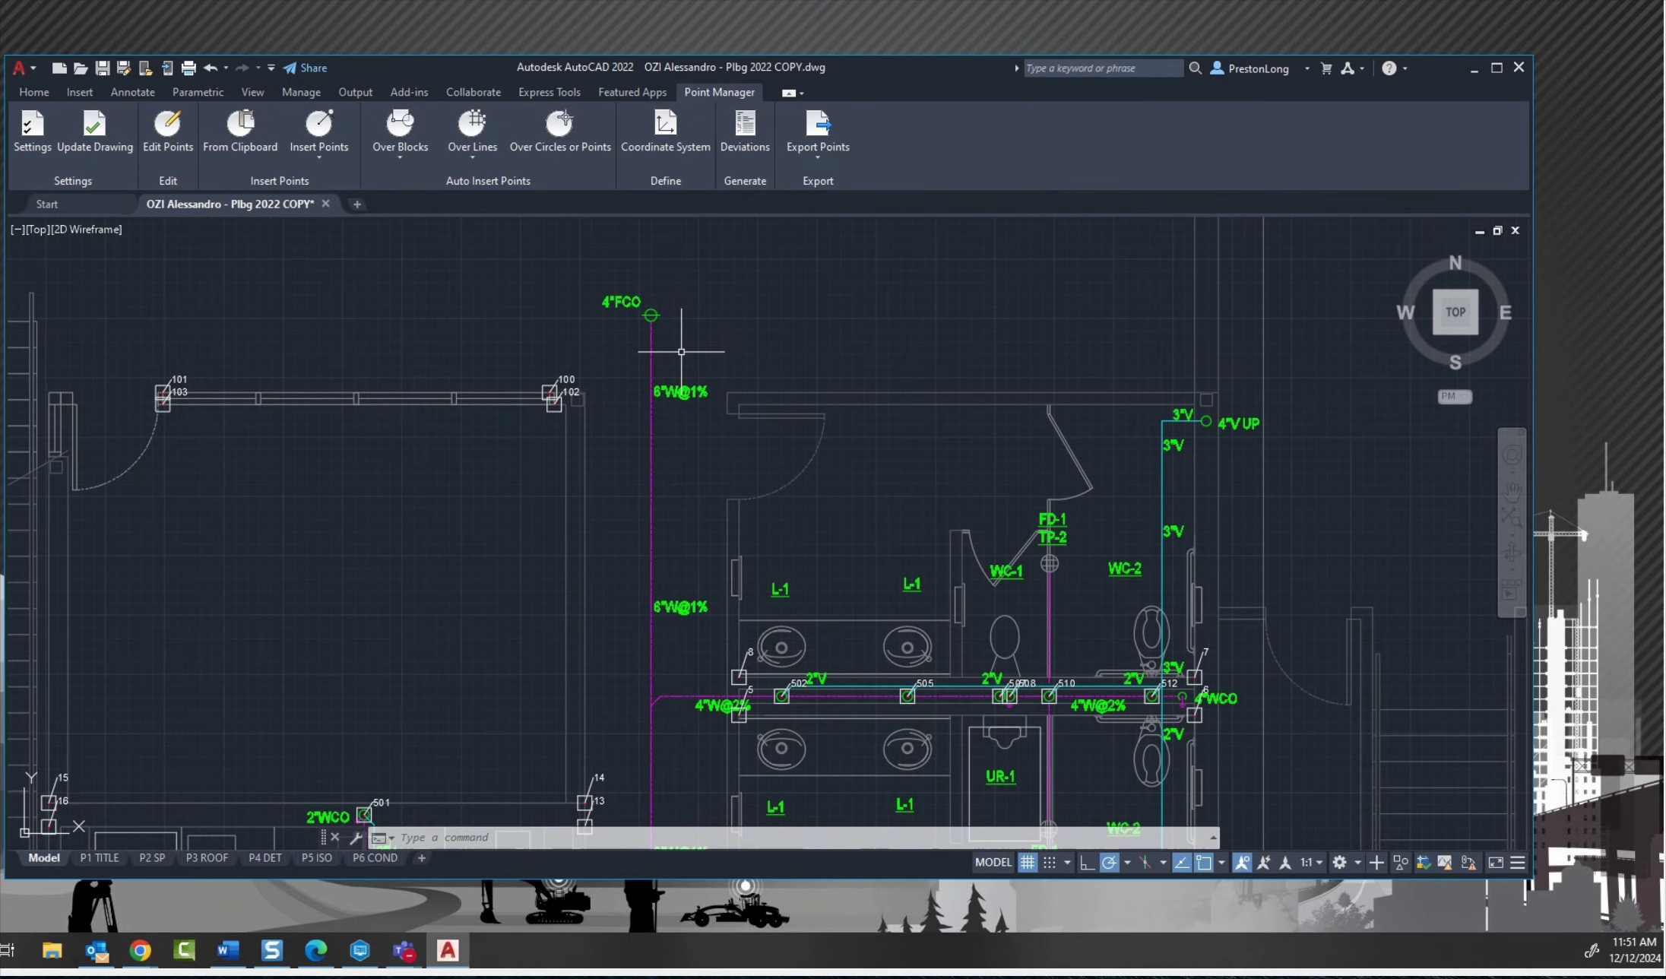
pyautogui.scroll(4, 656, 341)
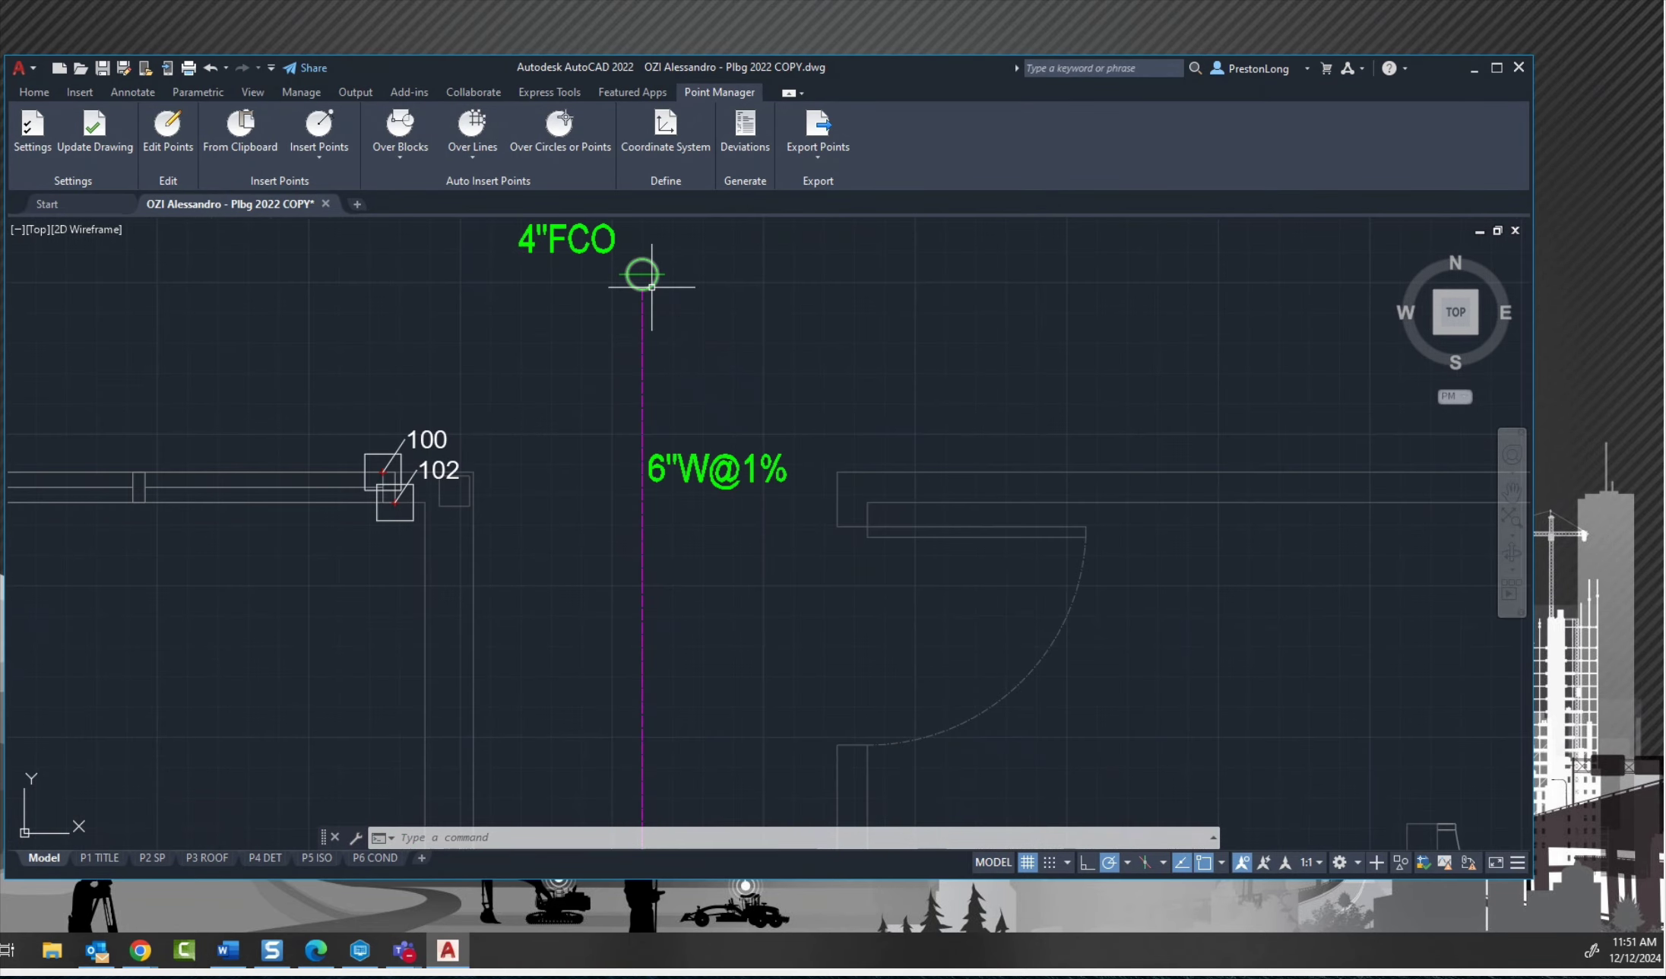
pyautogui.scroll(-6, 730, 262)
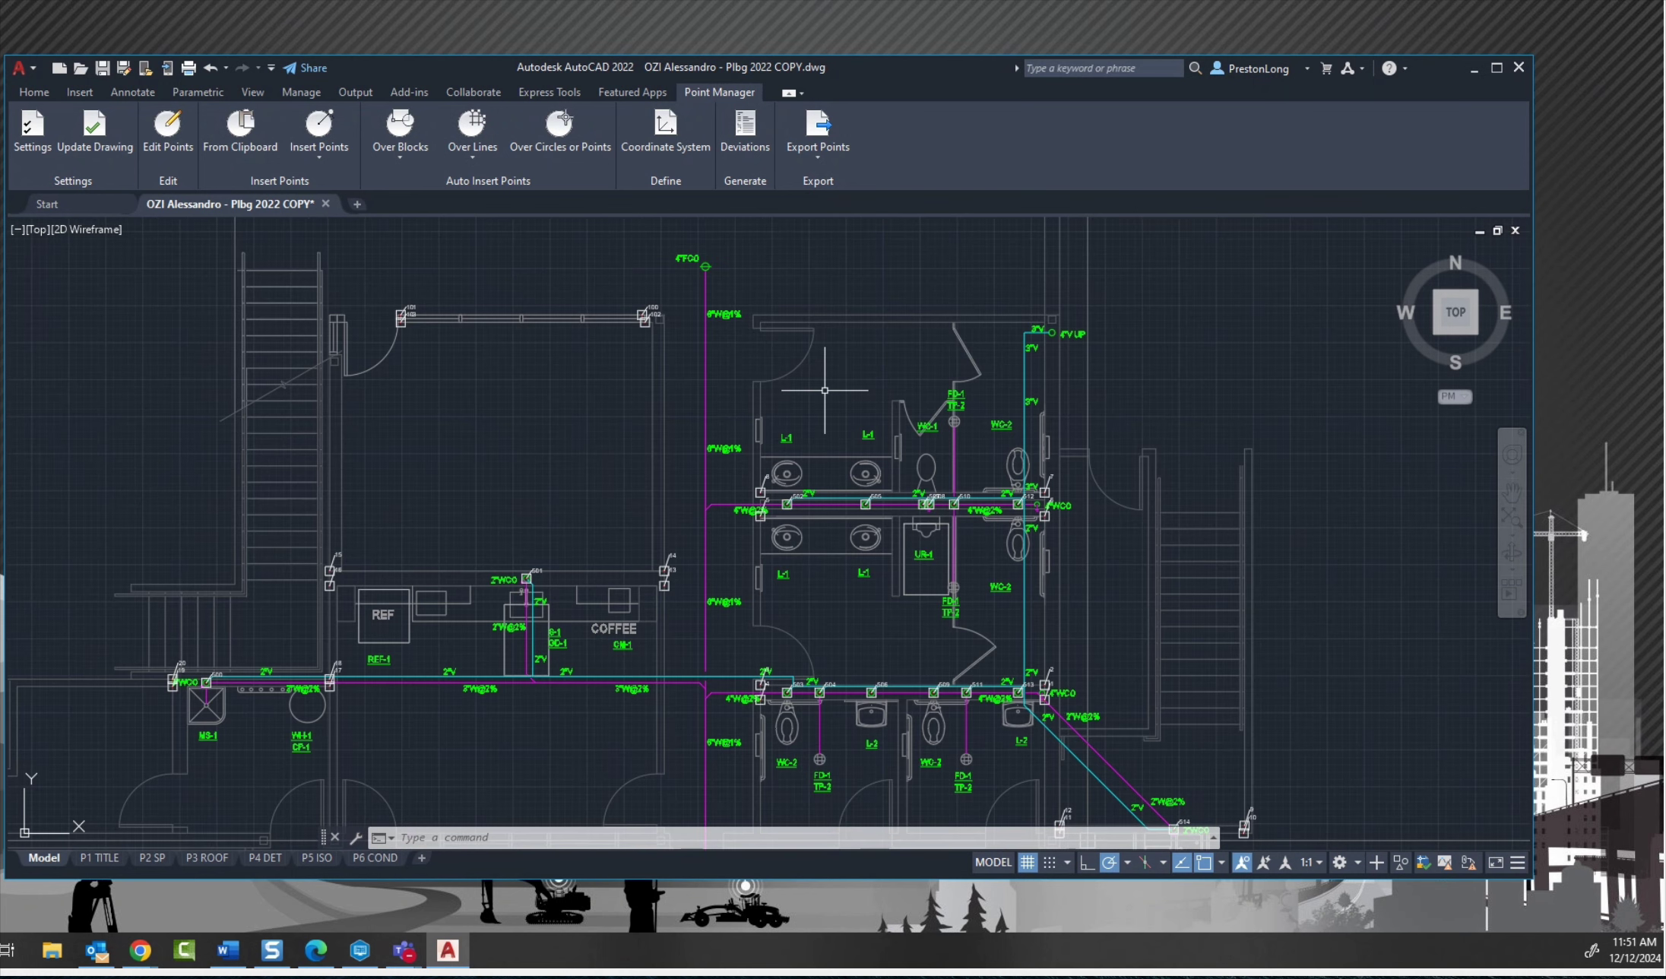
pyautogui.moveTo(834, 379); pyautogui.dragTo(805, 291, button='middle')
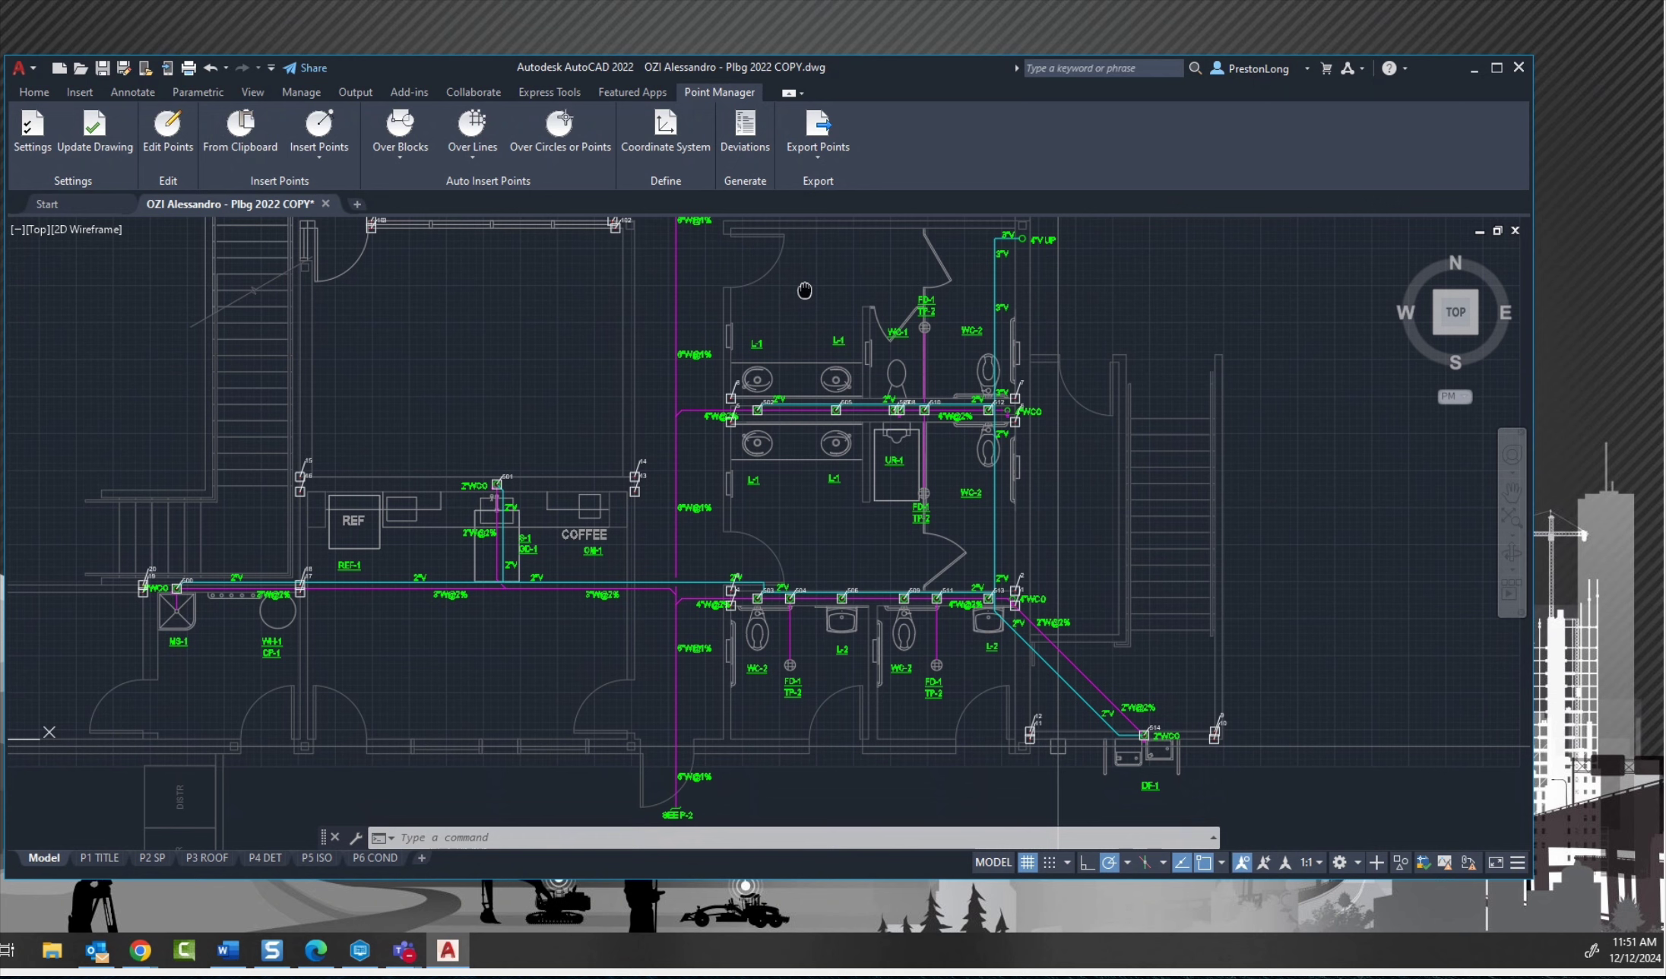
# Inspect the points on the lower restroom wall, the 6" waste line's SEE P-2 end, the drinking fountain sleeve, and the nearby 4" WCO.
pyautogui.scroll(8, 740, 599)
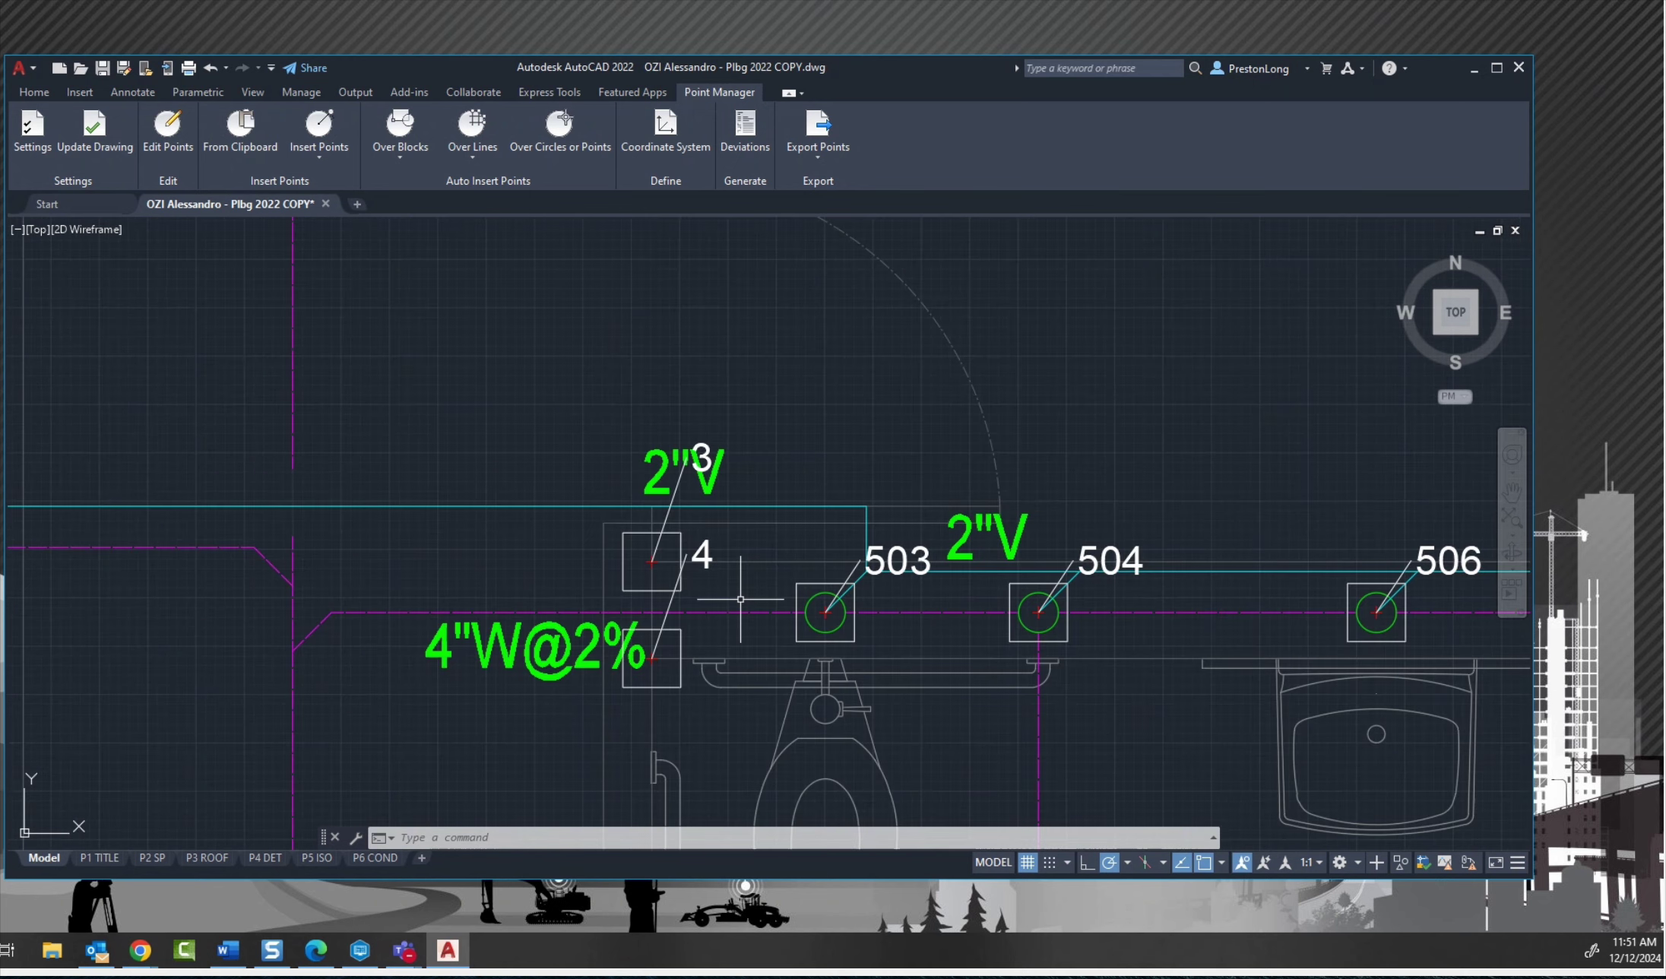
pyautogui.scroll(-6, 740, 599)
pyautogui.moveTo(824, 511); pyautogui.dragTo(822, 332, button='middle')
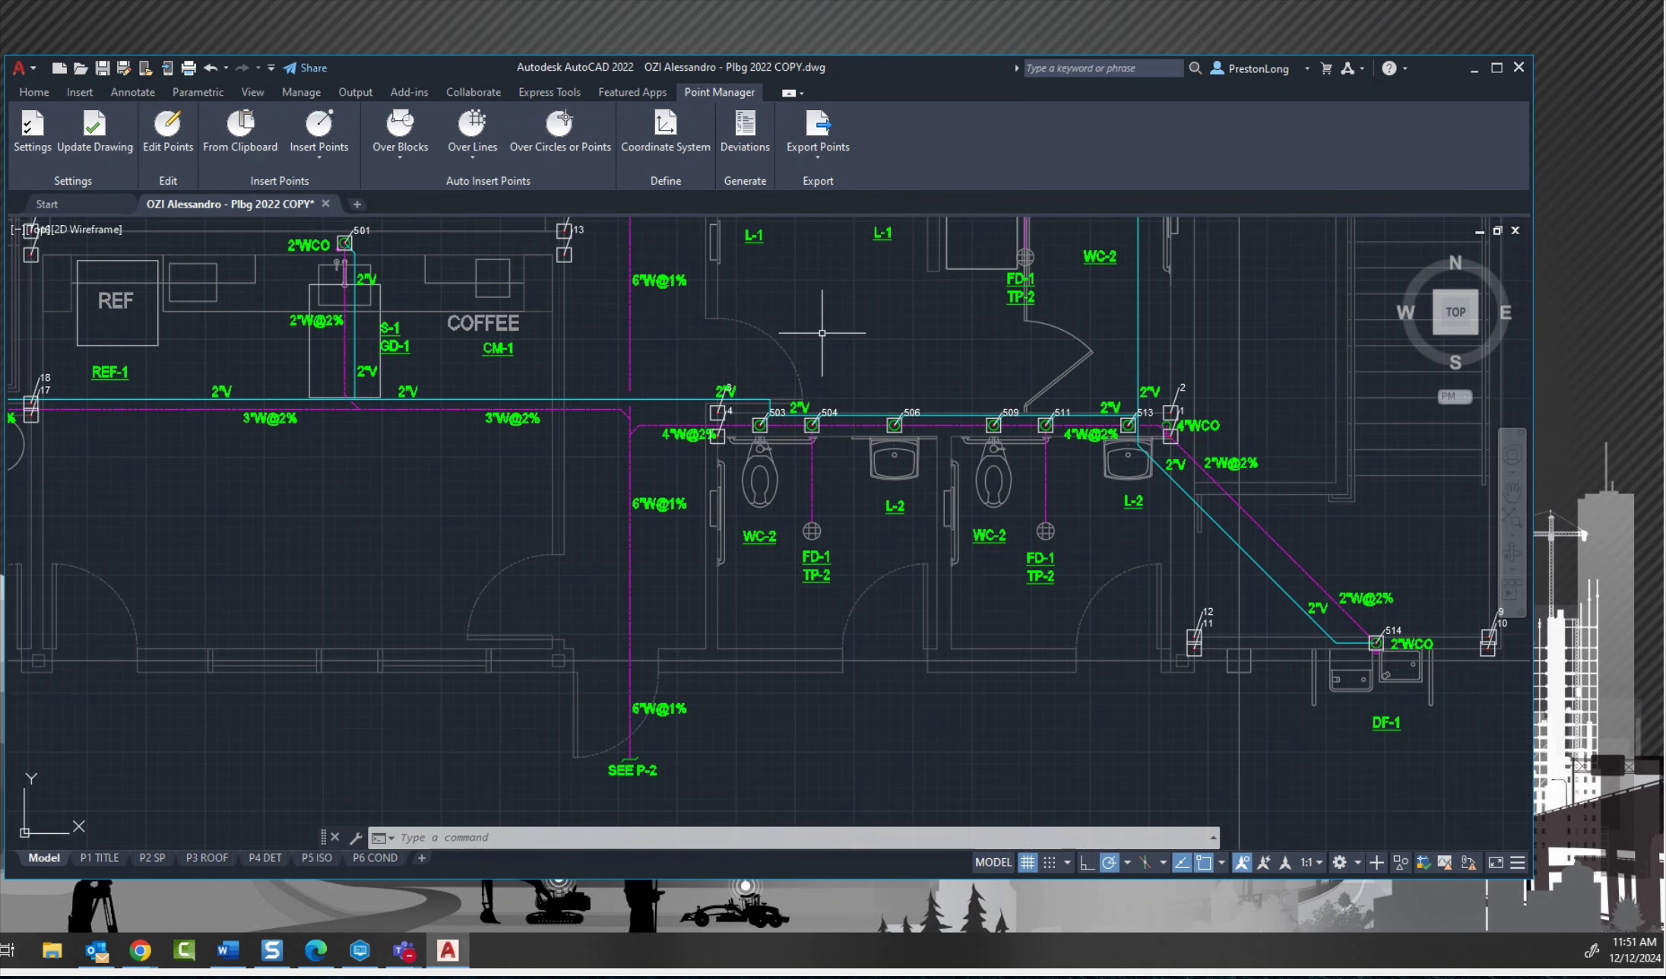
pyautogui.scroll(6, 669, 716)
pyautogui.scroll(2, 669, 718)
pyautogui.moveTo(669, 718)
pyautogui.mouseDown(button='middle')
pyautogui.moveTo(799, 491)
pyautogui.moveTo(743, 699)
pyautogui.mouseUp(button='middle')
pyautogui.scroll(-4, 737, 706)
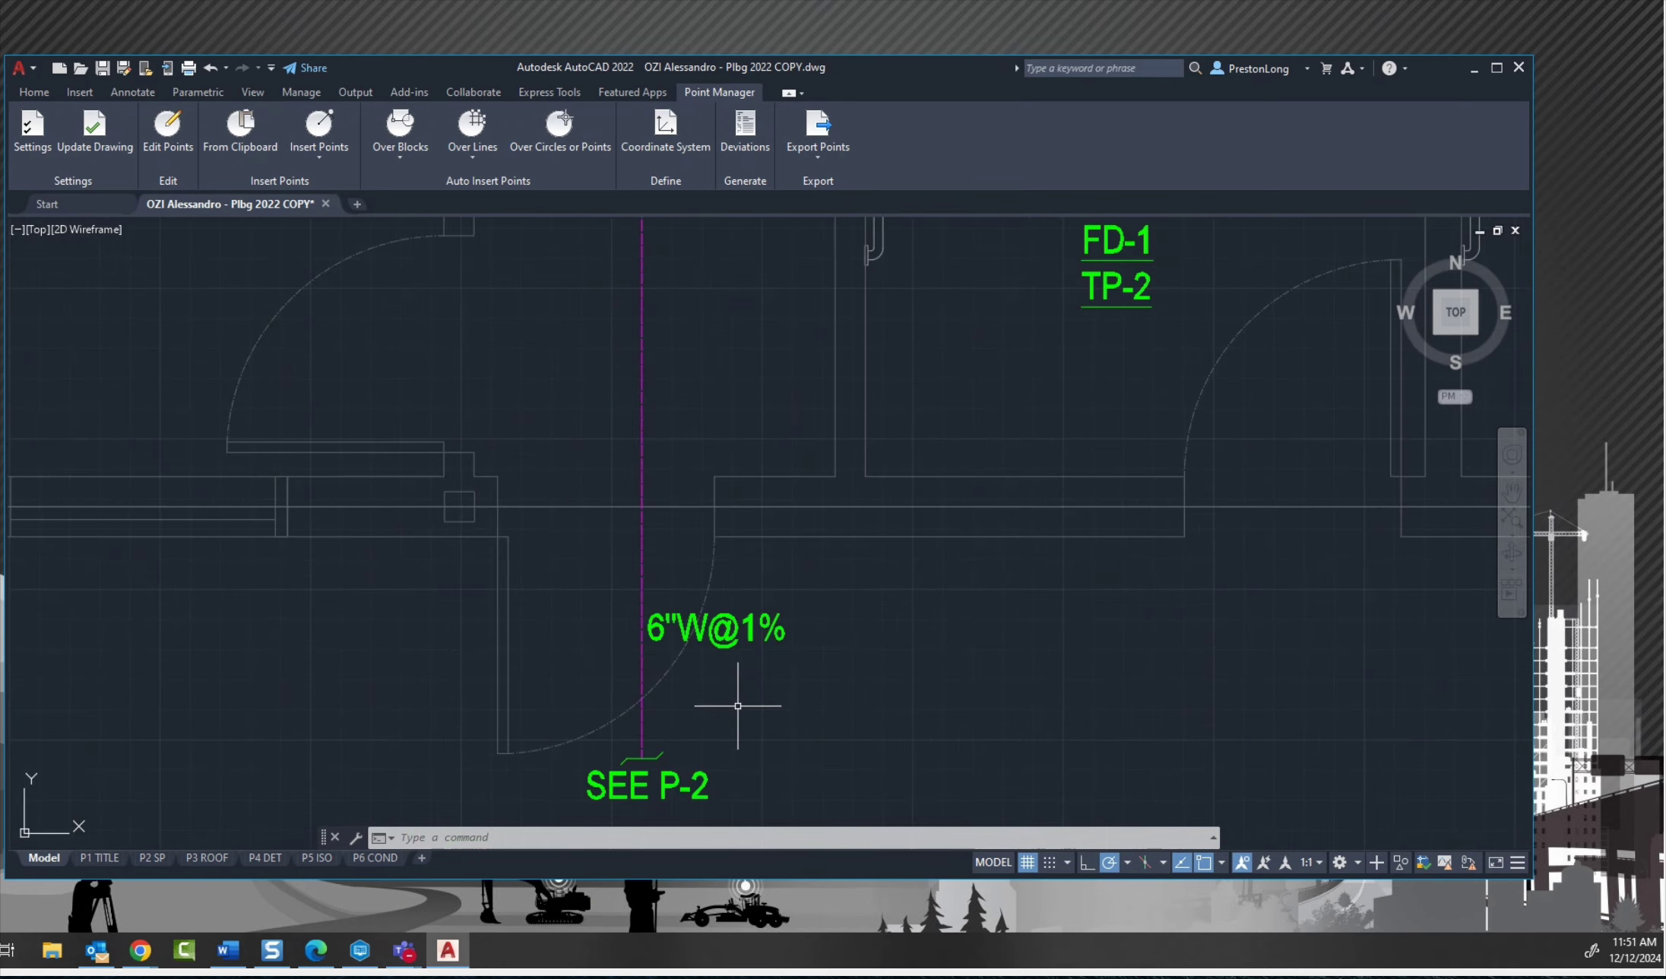
pyautogui.scroll(-6, 738, 706)
pyautogui.scroll(2, 1201, 631)
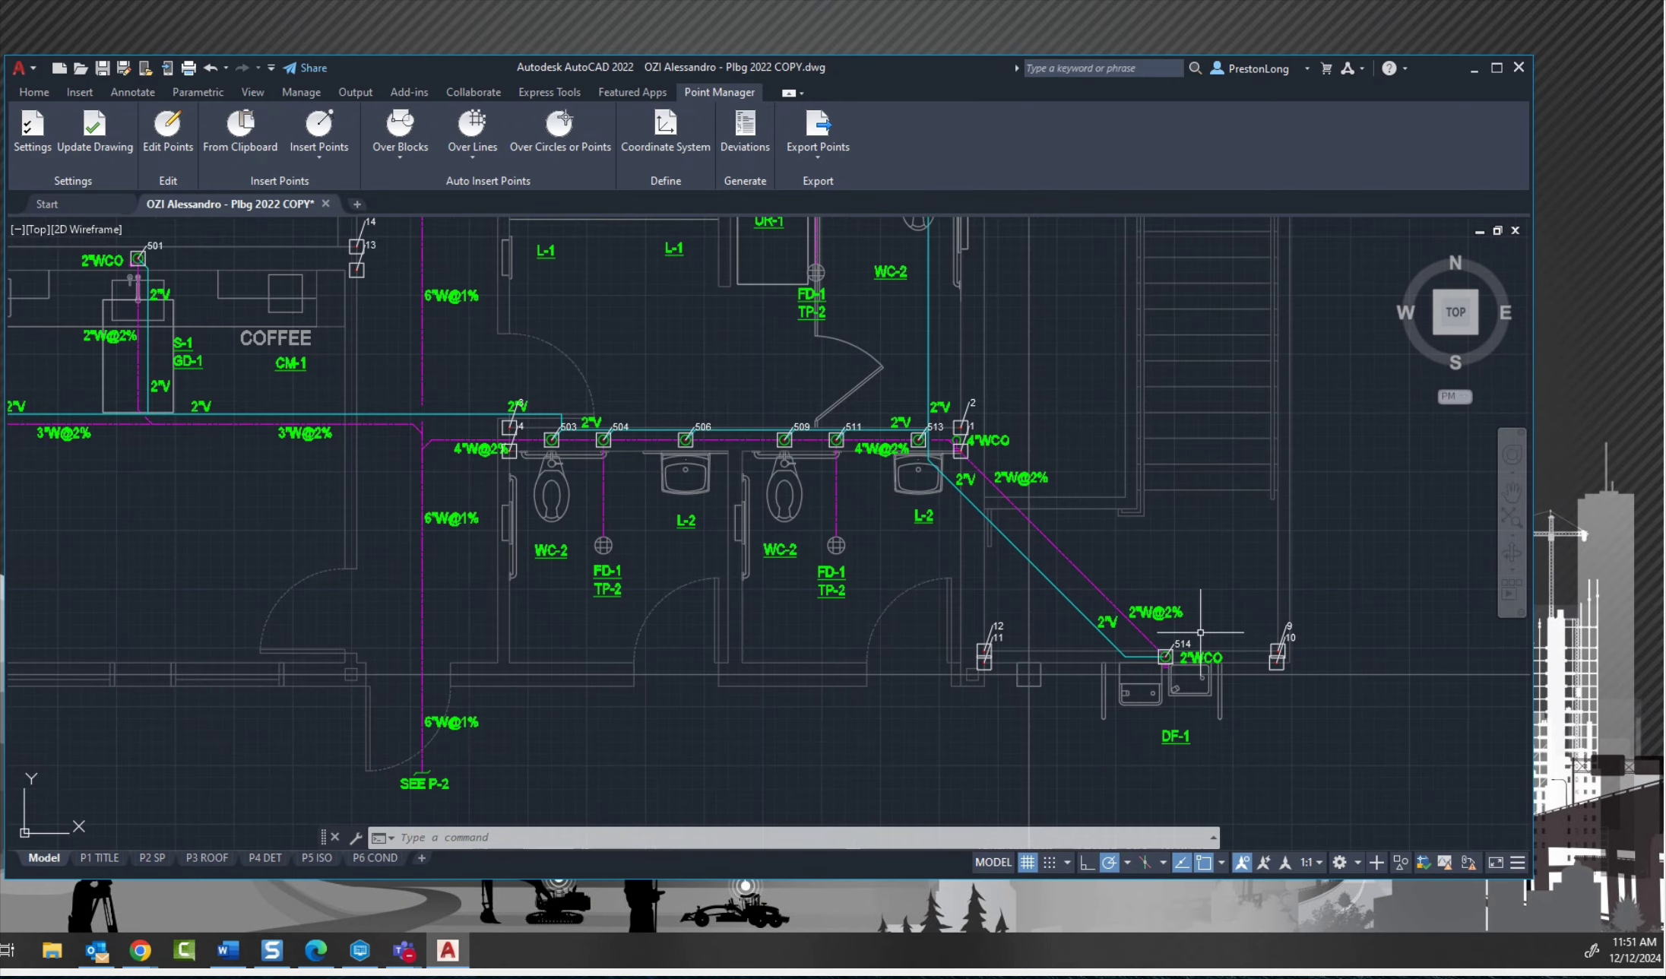
pyautogui.scroll(4, 1200, 632)
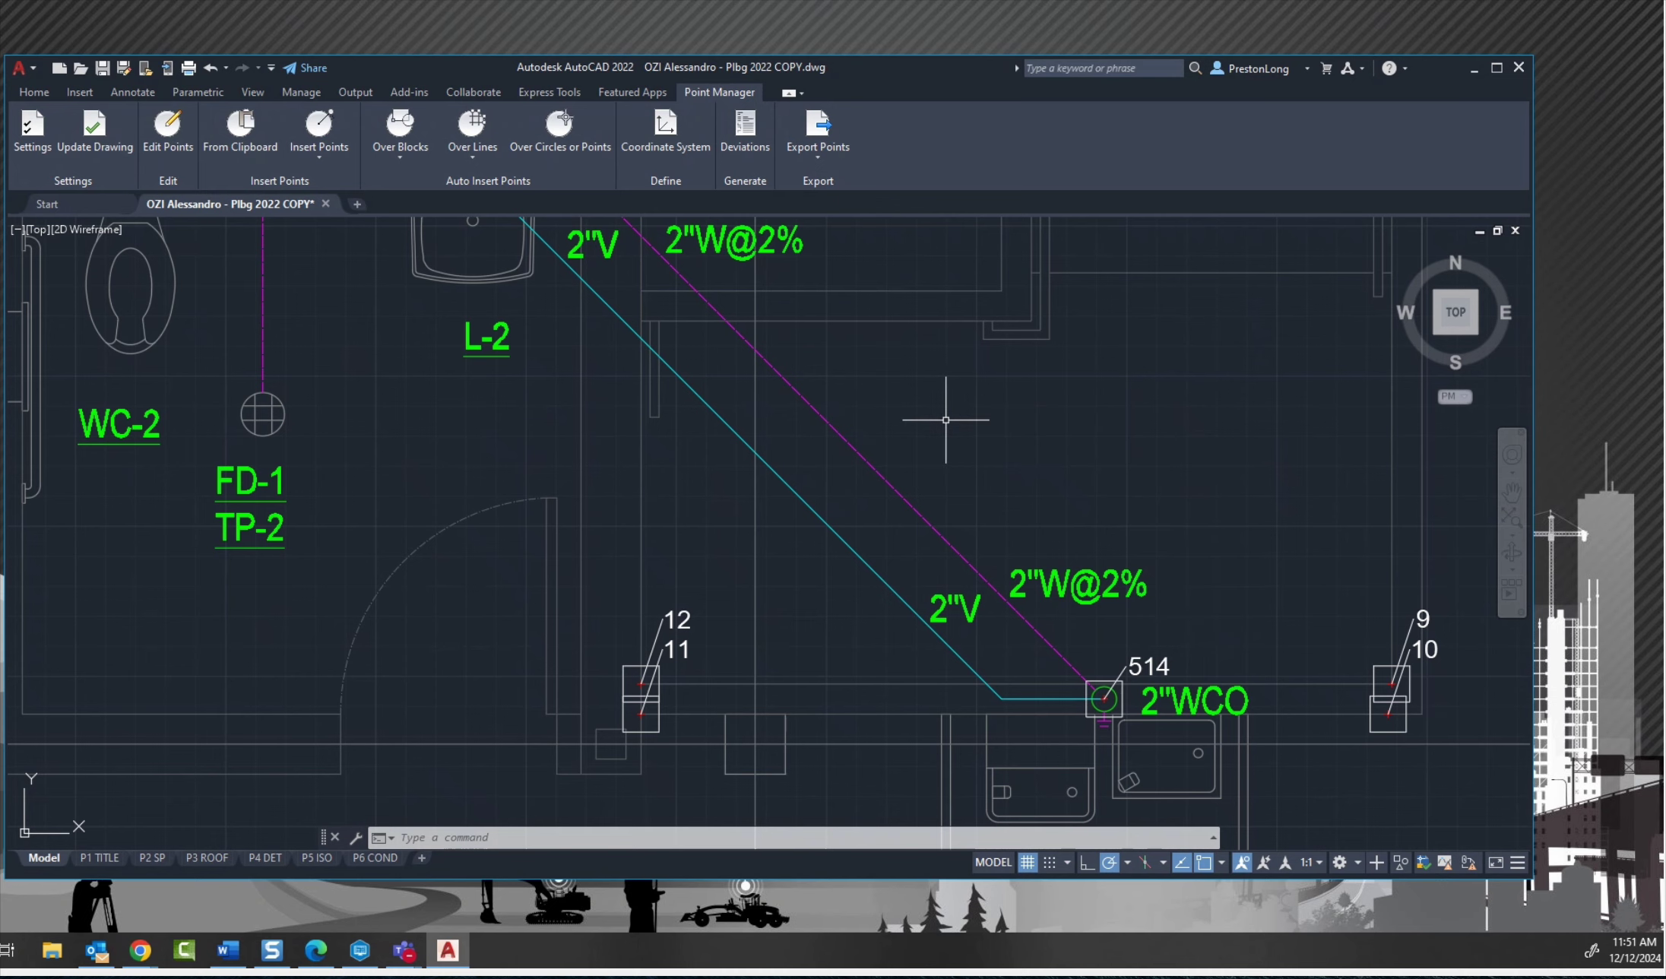
pyautogui.moveTo(946, 420)
pyautogui.mouseDown(button='middle')
pyautogui.moveTo(1128, 672)
pyautogui.moveTo(1199, 678)
pyautogui.mouseUp(button='middle')
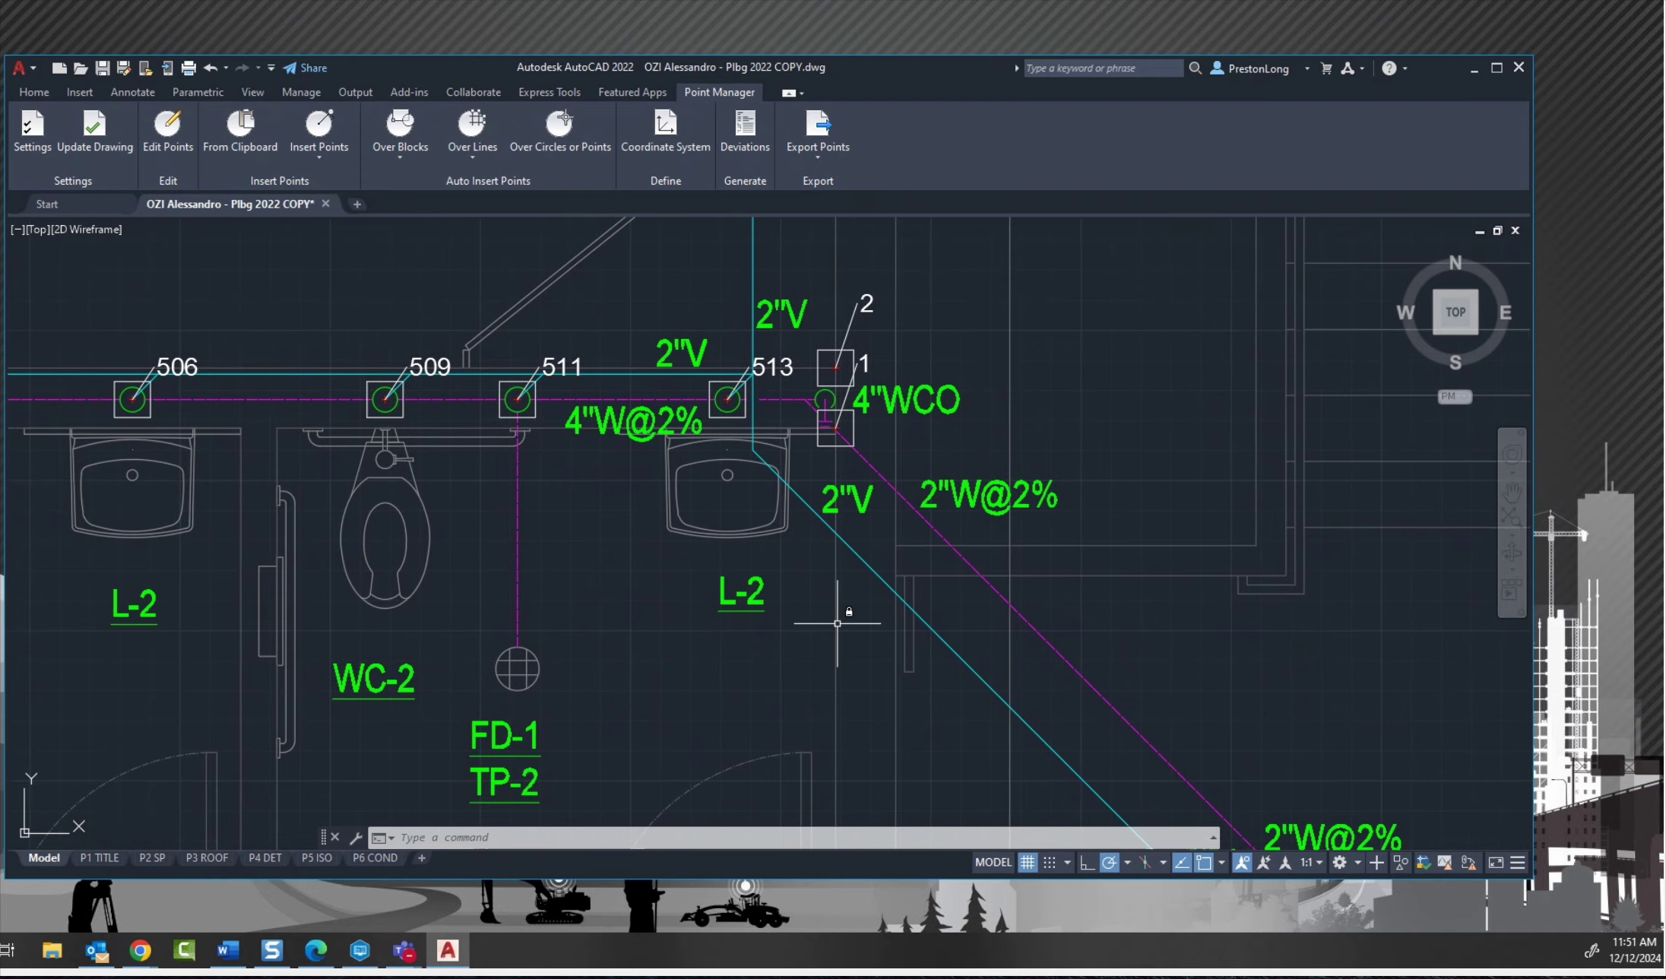
pyautogui.scroll(-4, 662, 568)
pyautogui.scroll(-4, 662, 568)
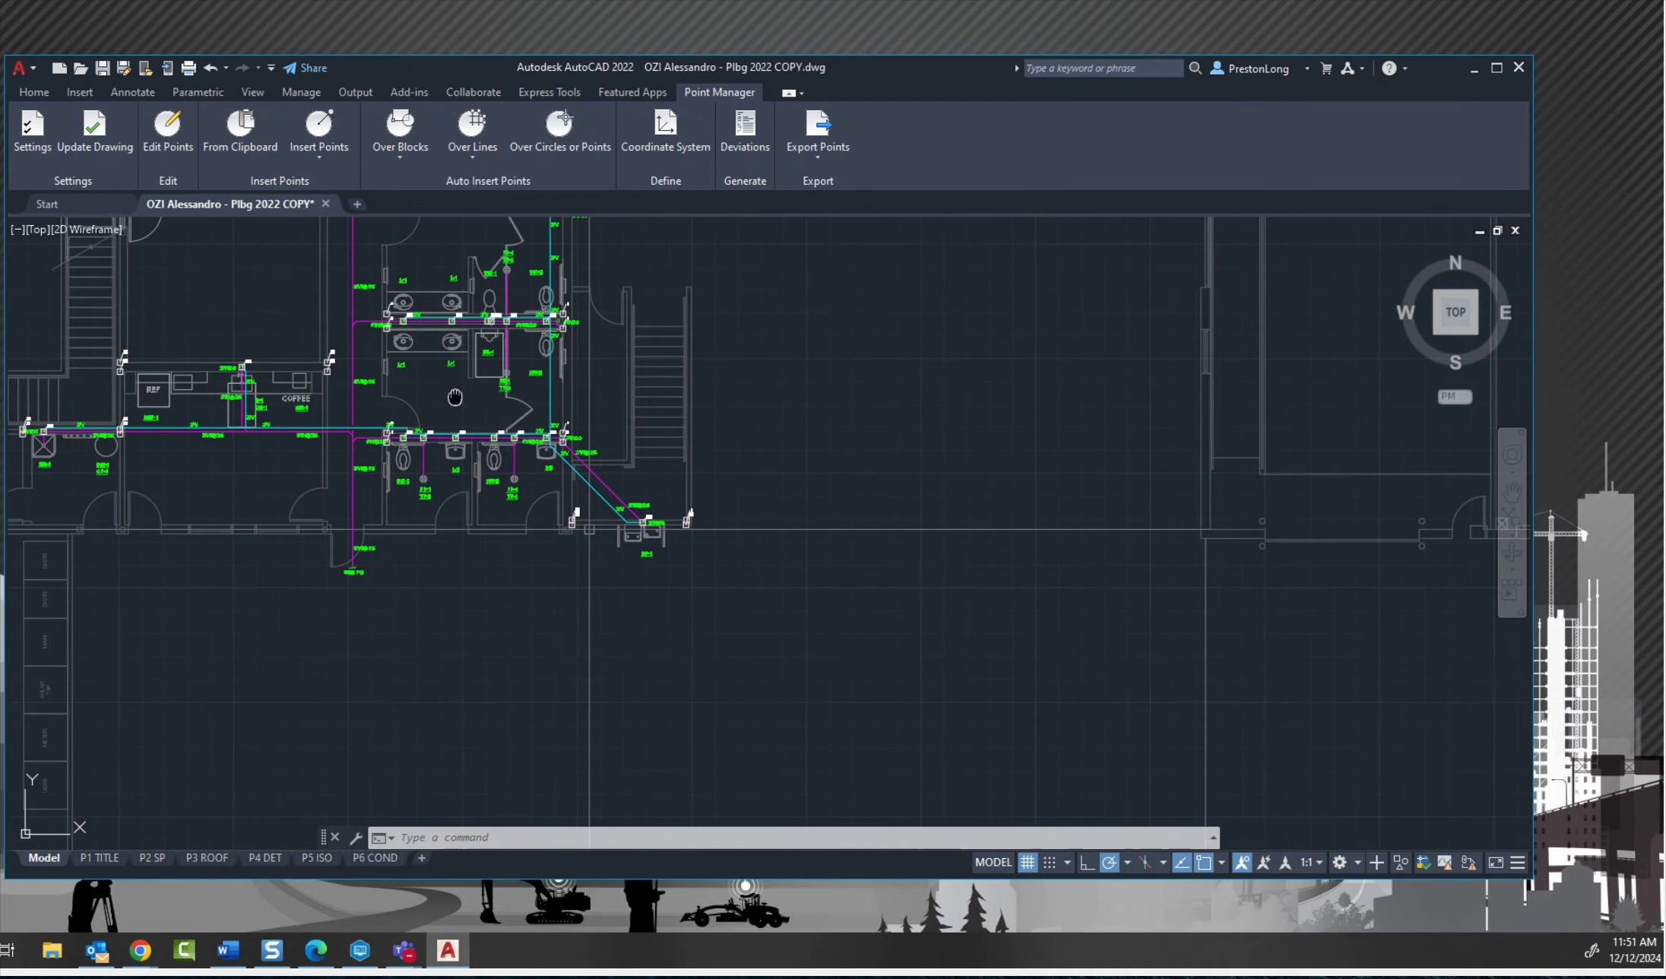
# Start editing the existing points, choose the Sleeves group with the Edit Group option, and proceed to the point summary.
pyautogui.click(167, 129)
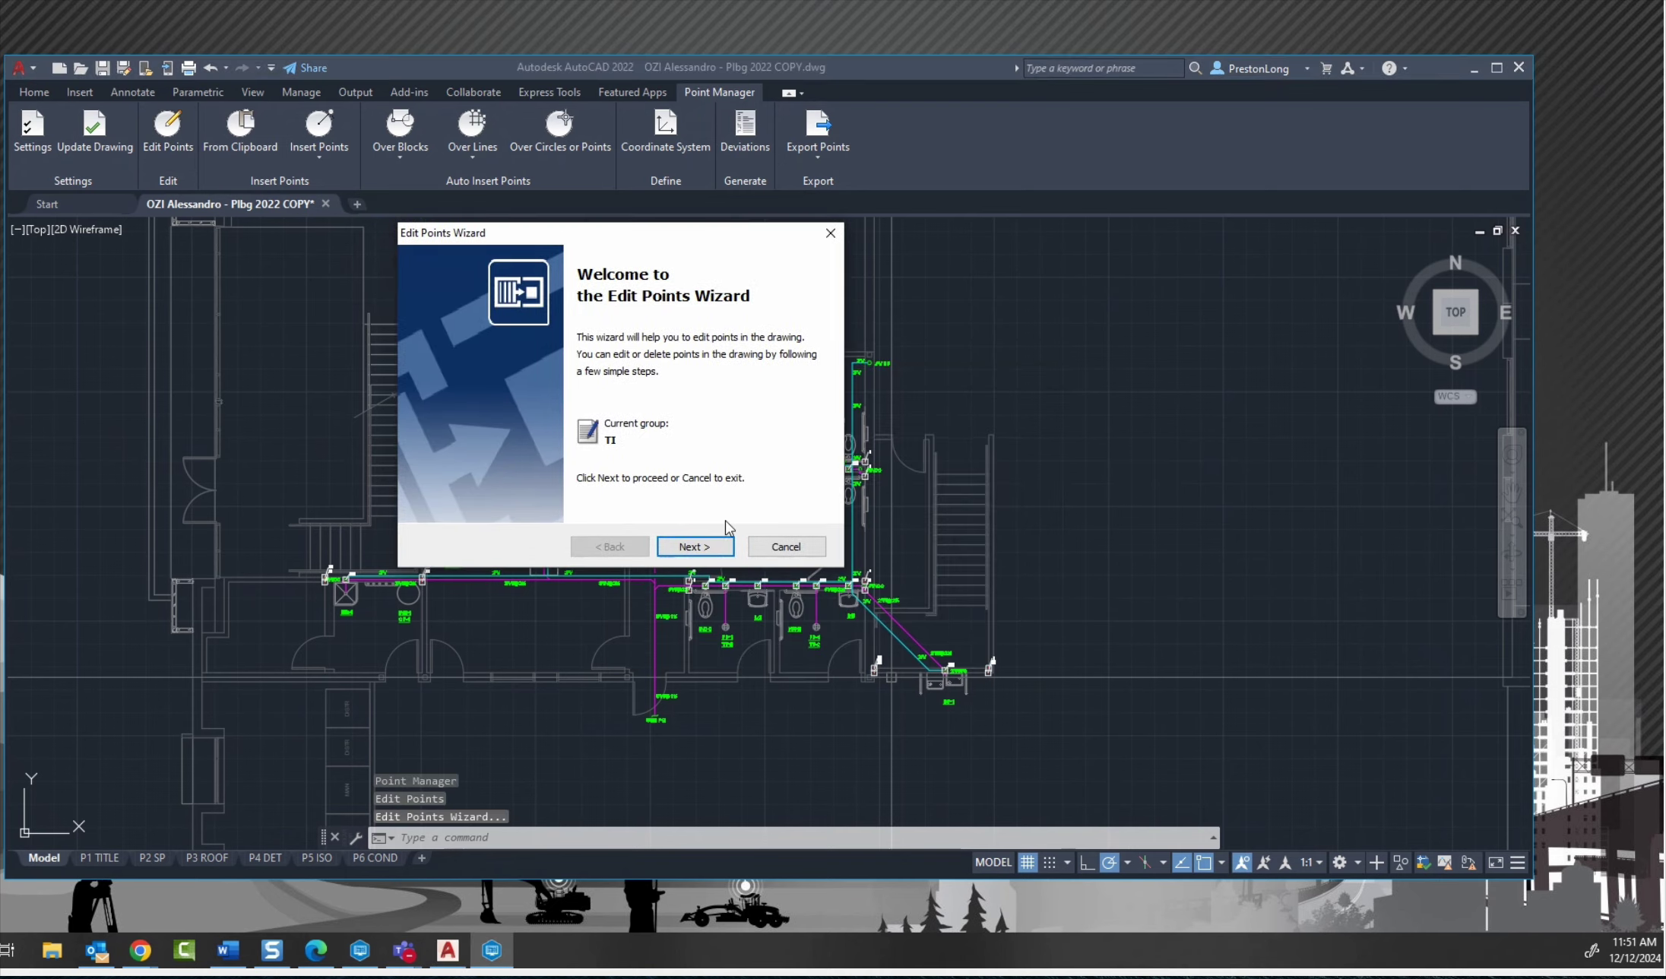
pyautogui.click(695, 546)
pyautogui.click(547, 339)
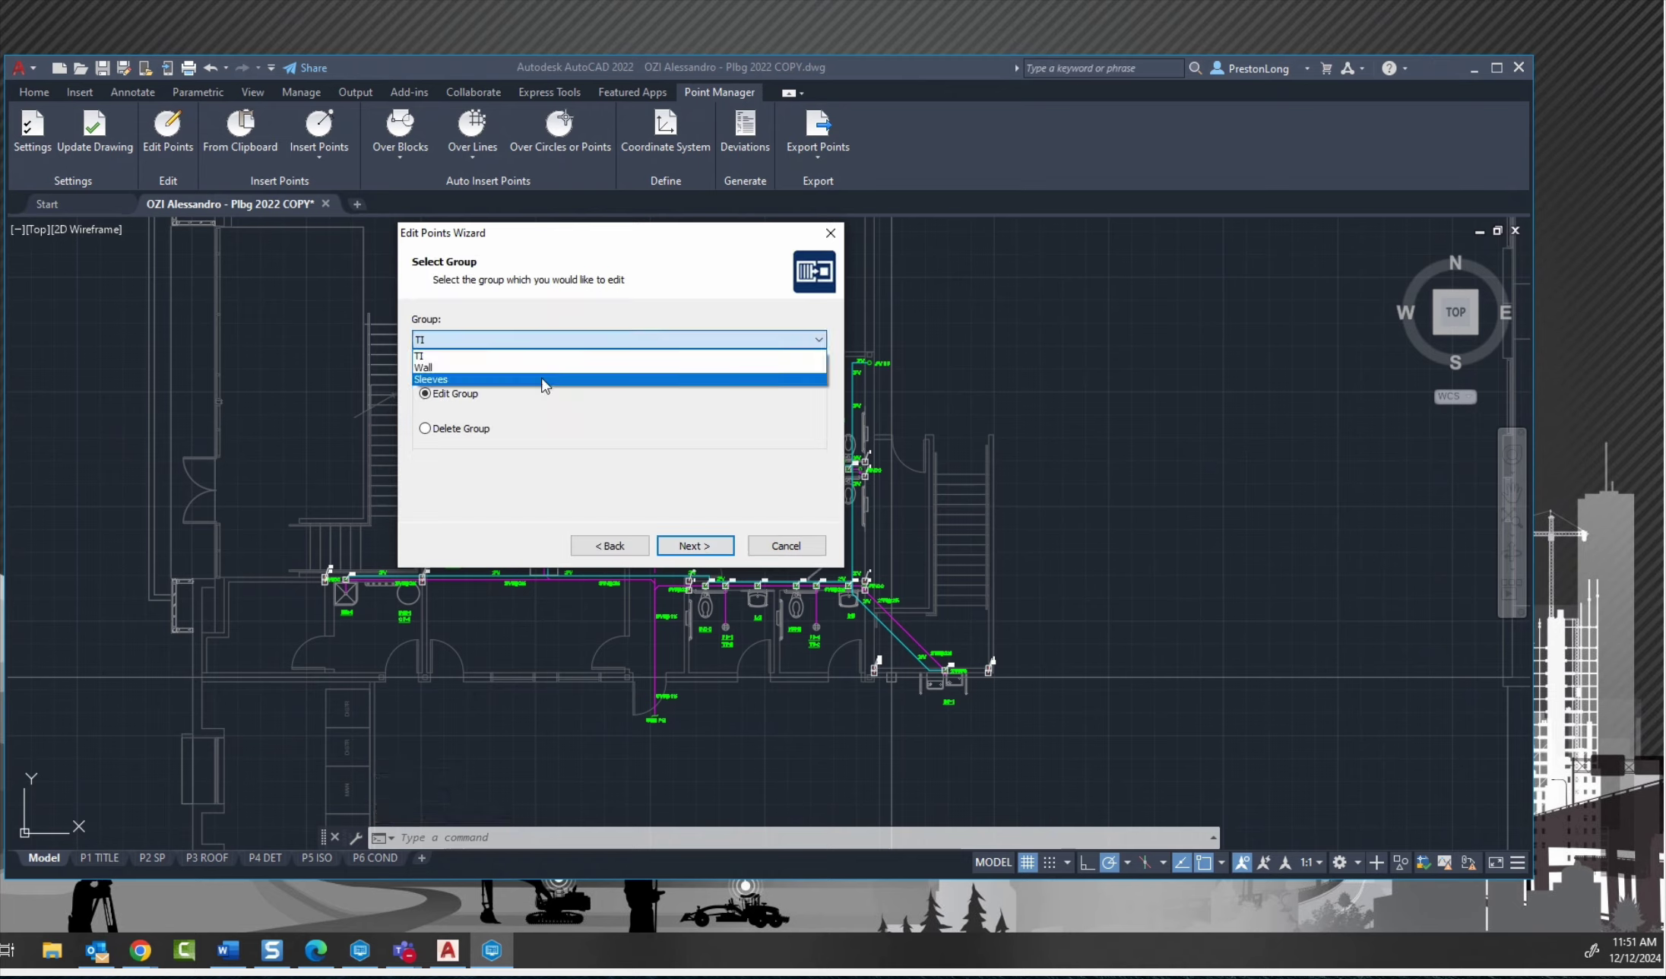
pyautogui.click(545, 379)
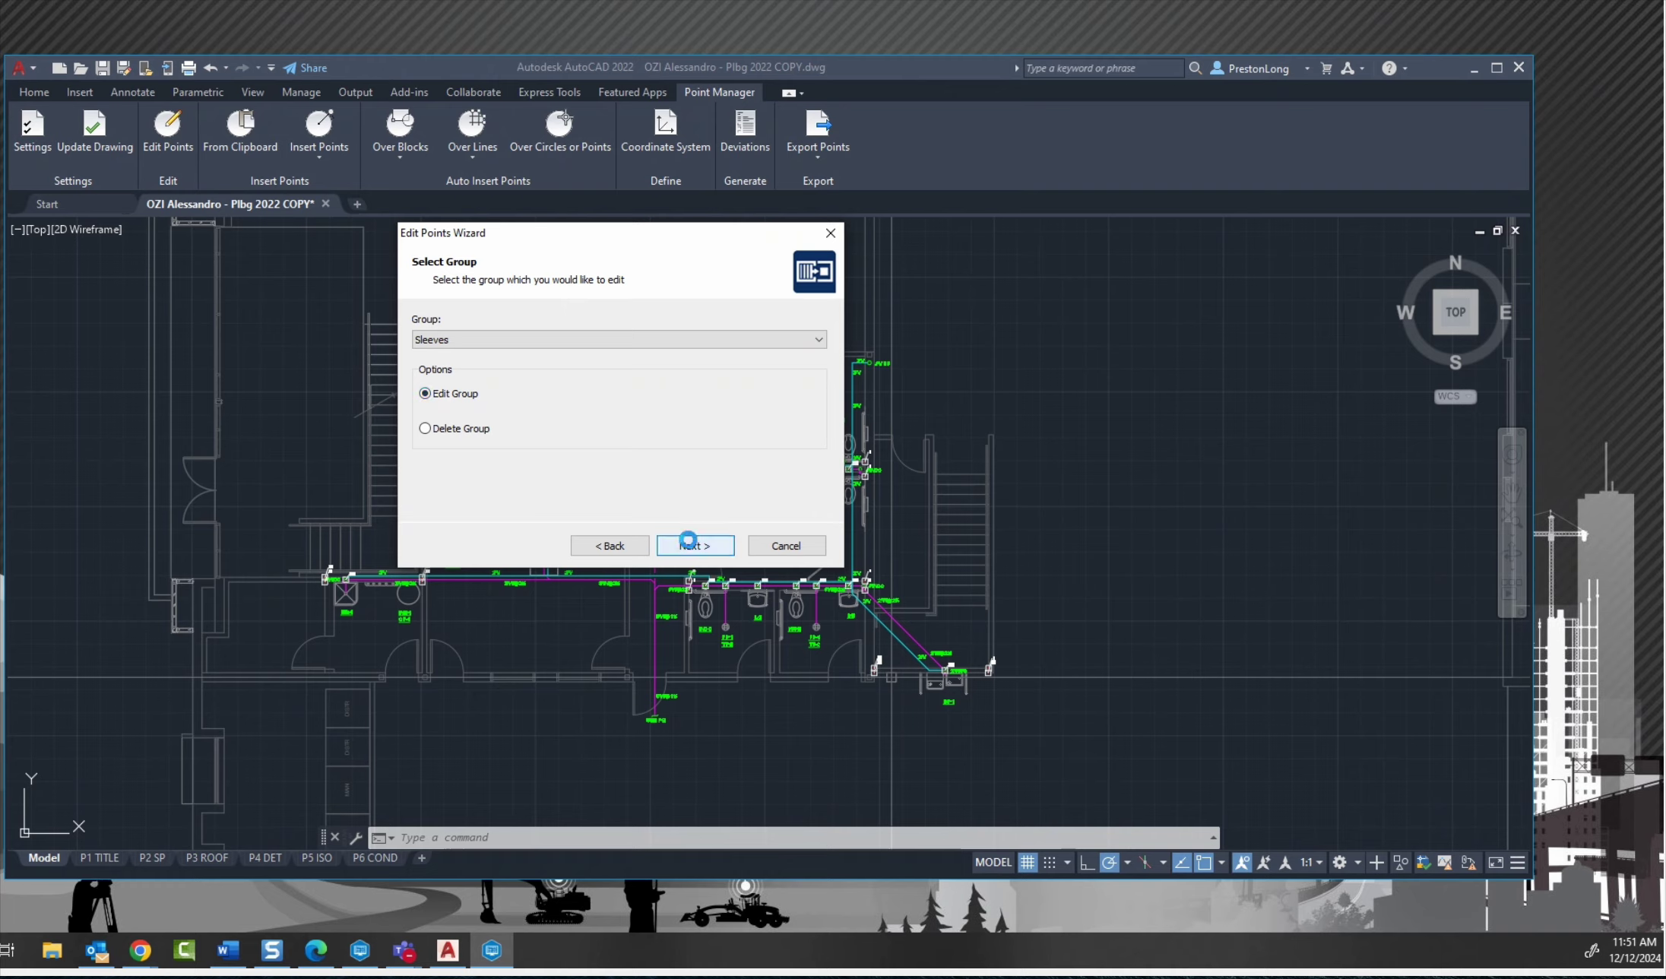
pyautogui.click(692, 544)
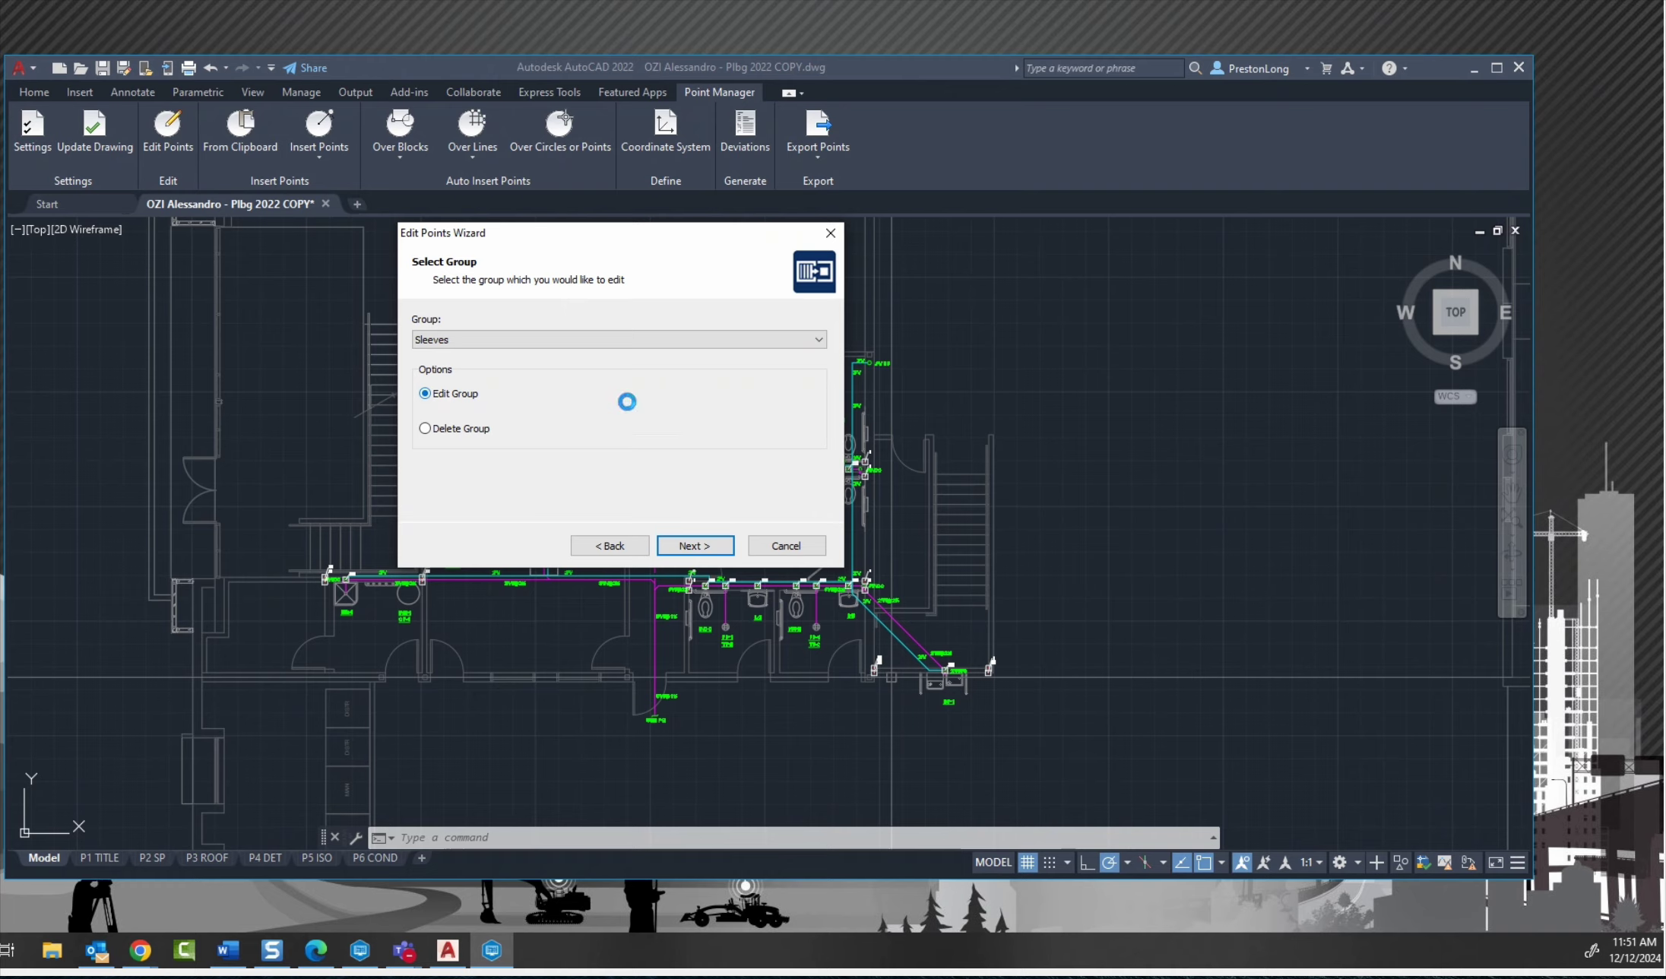
pyautogui.click(695, 550)
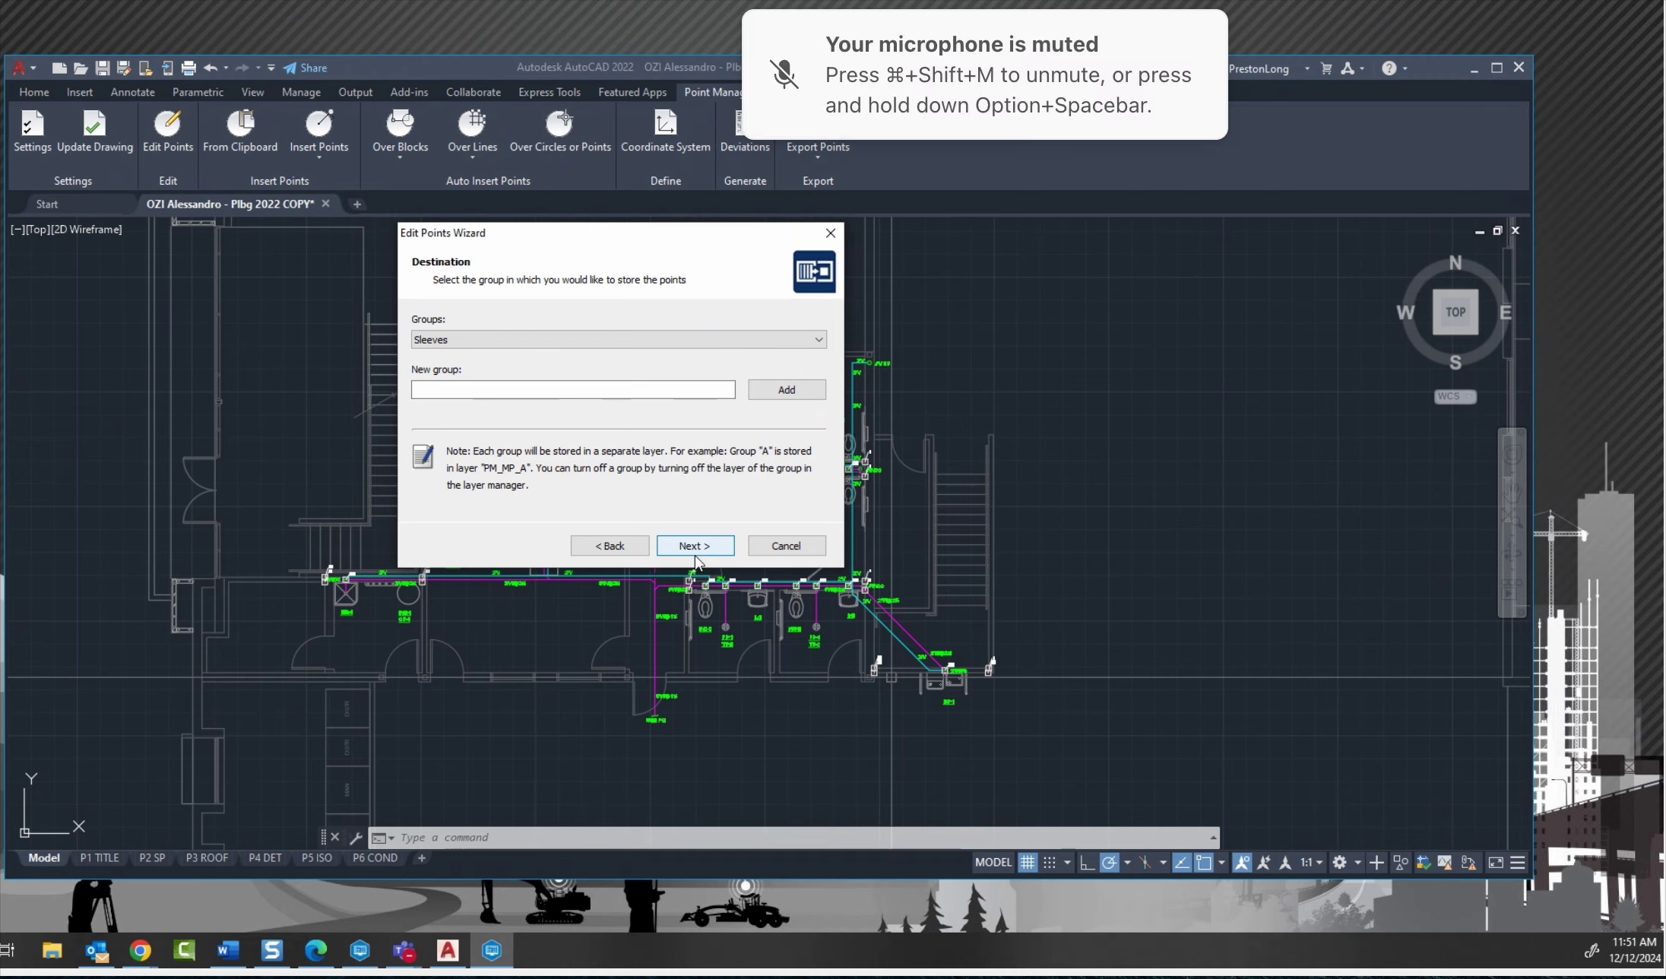
pyautogui.click(697, 554)
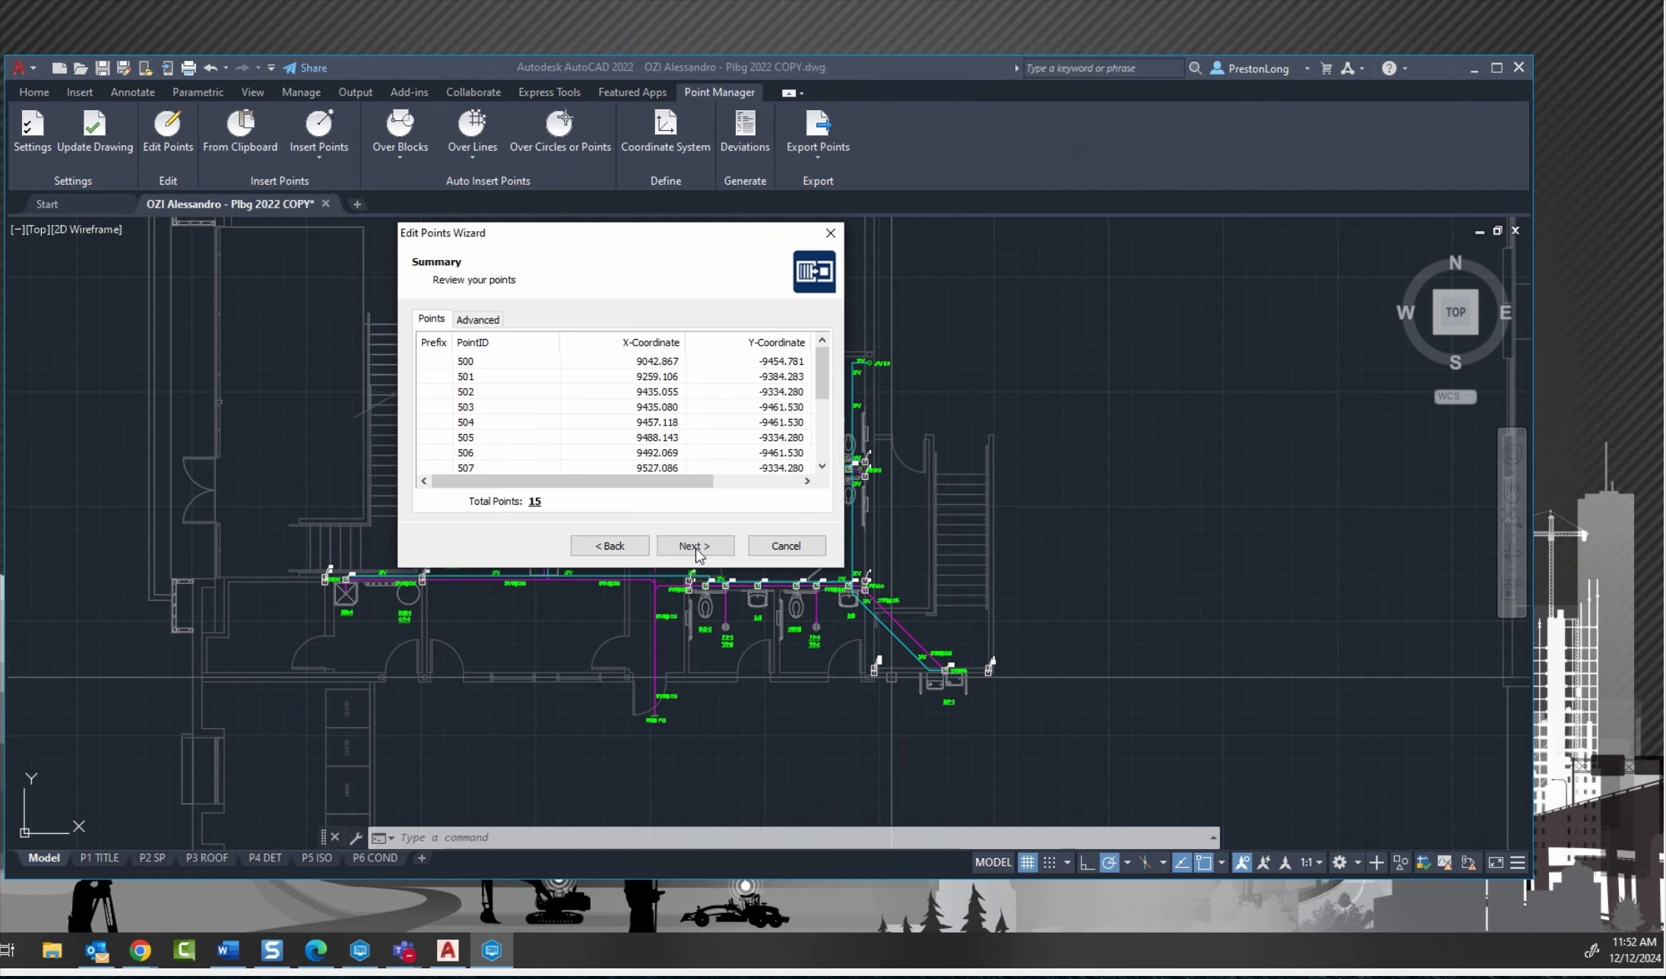
# Return to the destination settings, add a new group named Sleeves_2in for storing the points, and proceed to the summary.
pyautogui.click(609, 546)
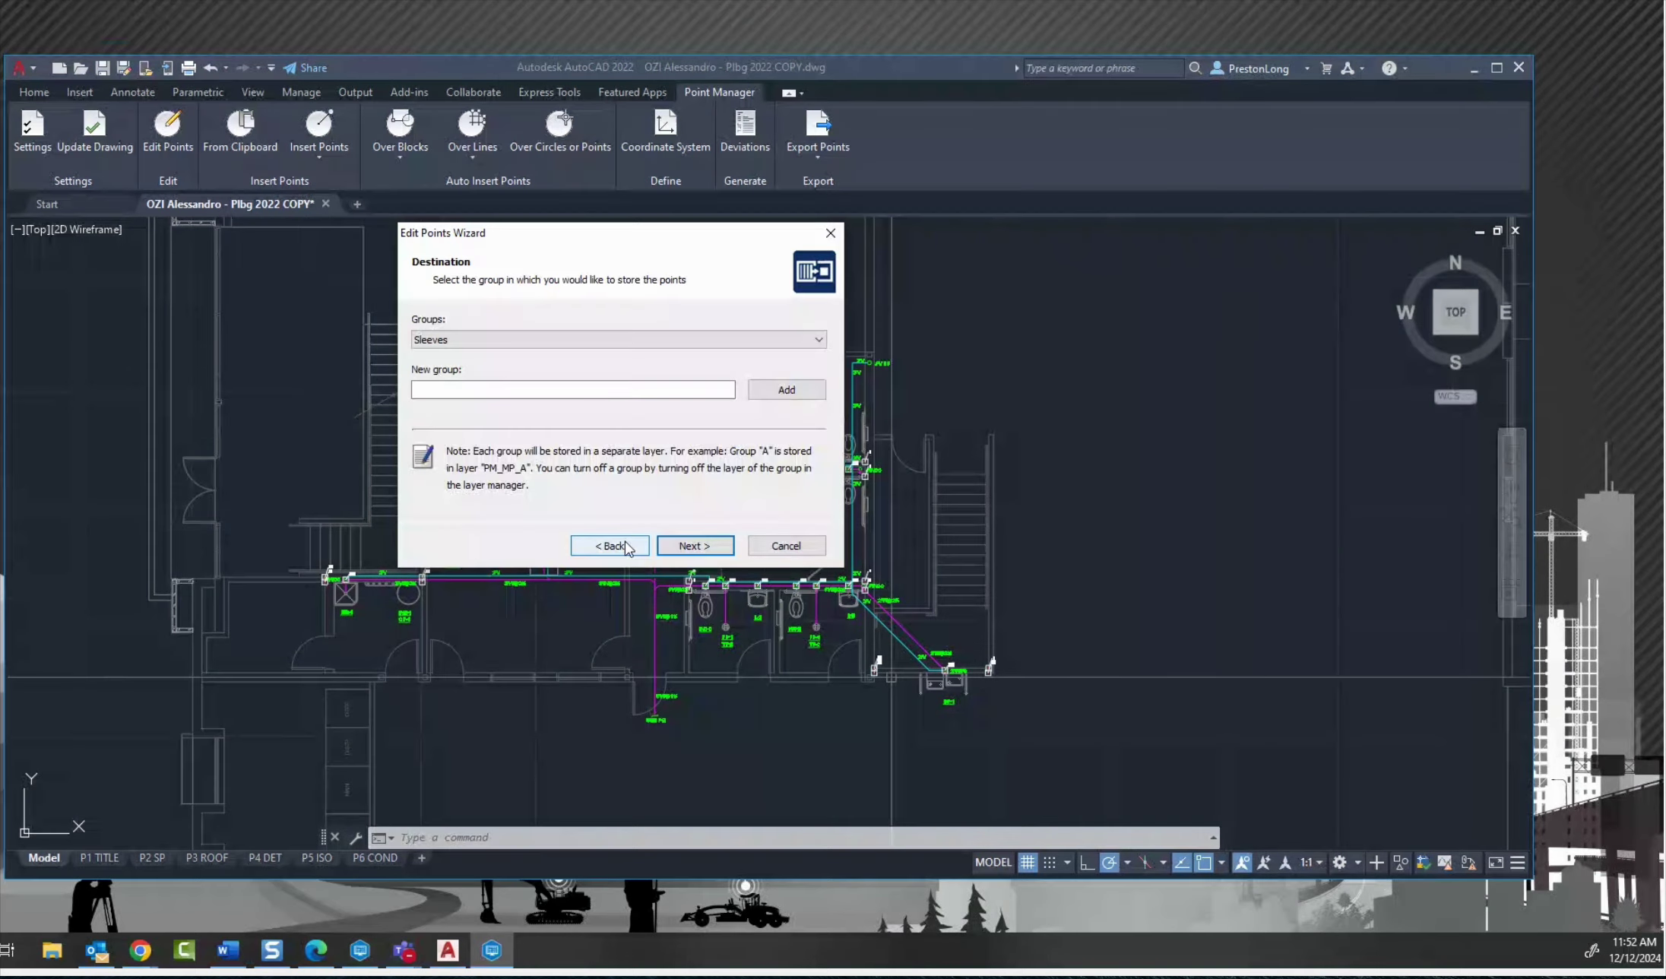
pyautogui.click(541, 340)
pyautogui.click(543, 345)
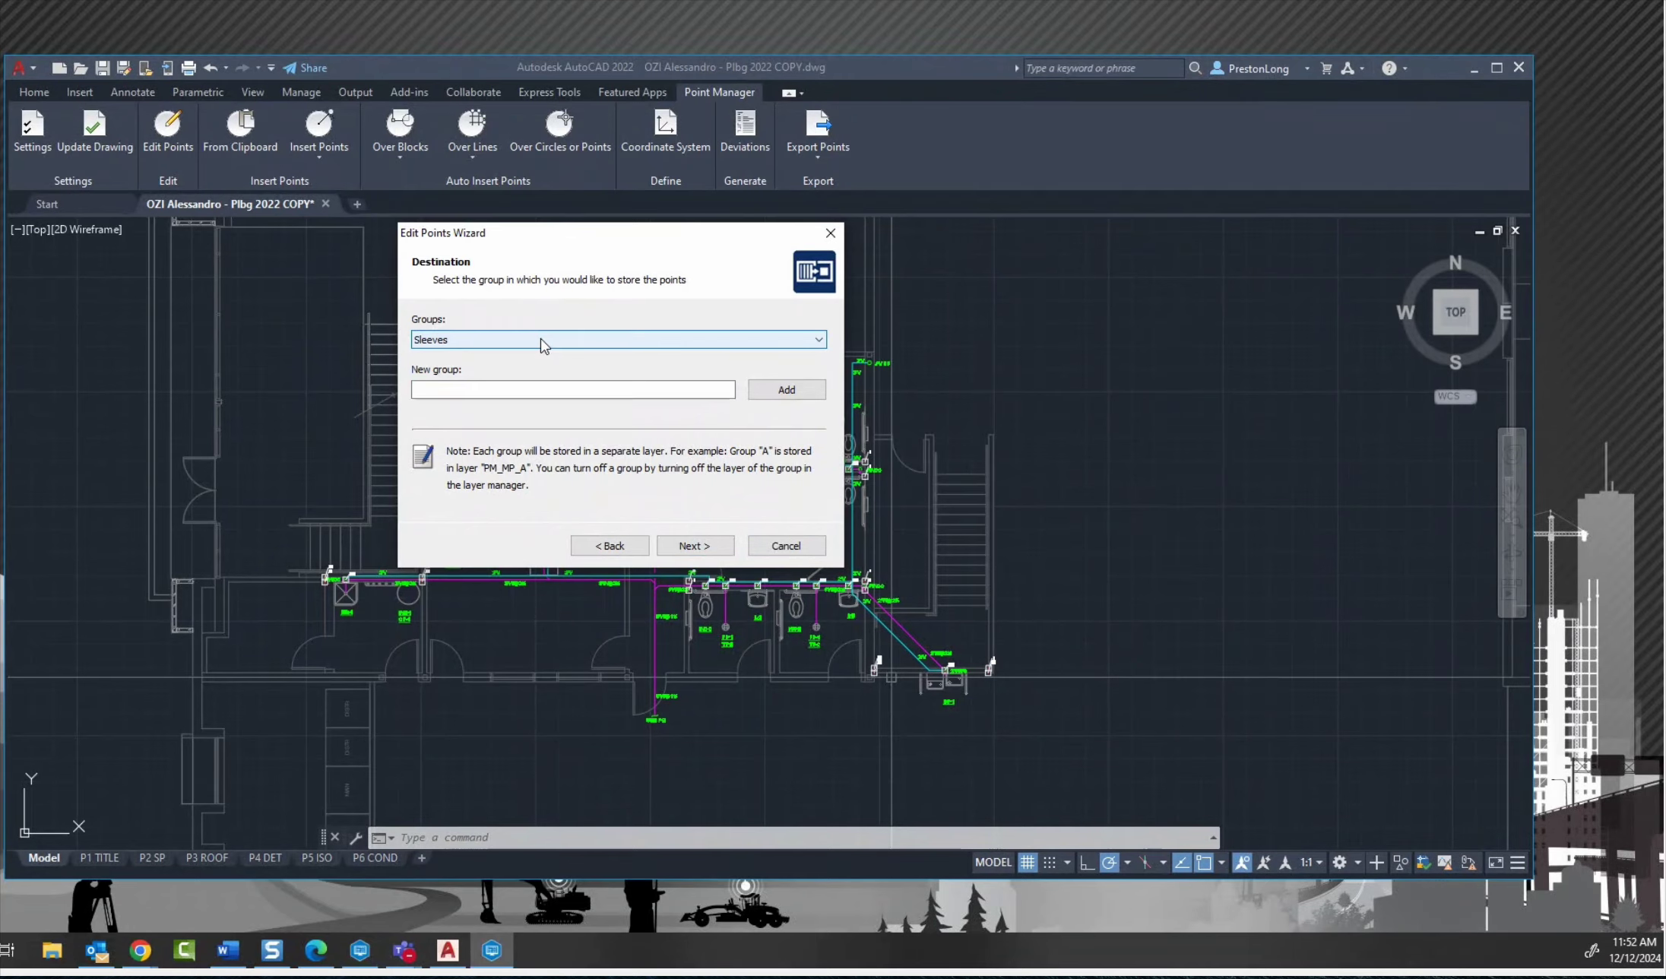
pyautogui.click(538, 388)
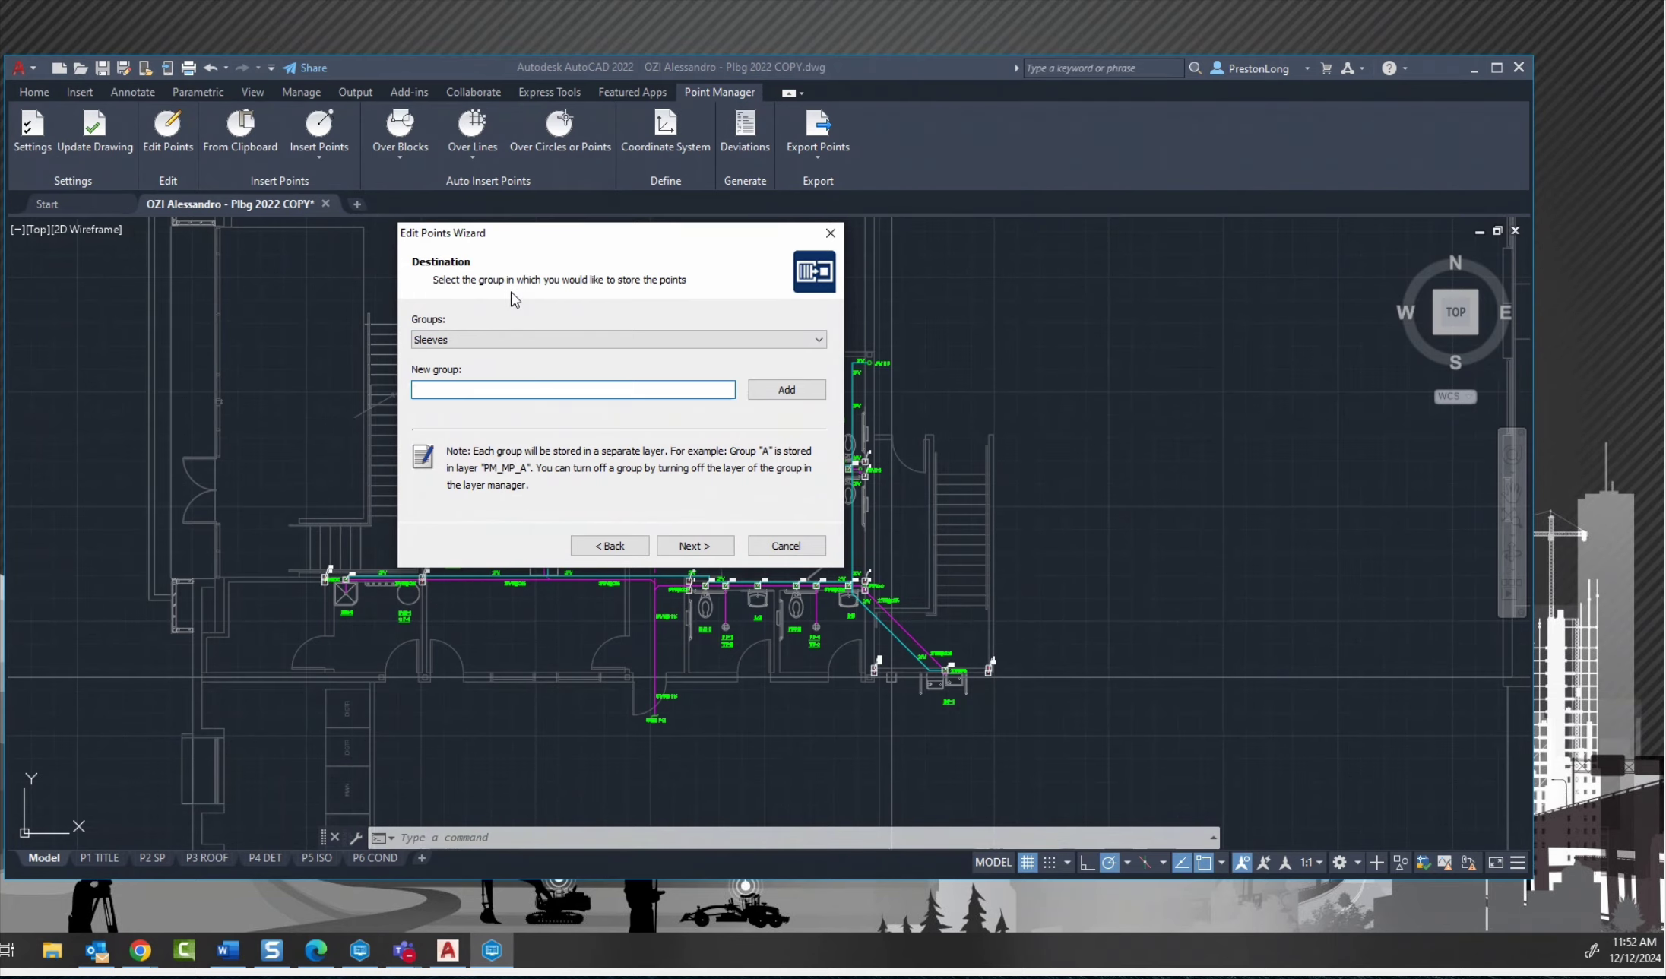
pyautogui.write('Sleeves_2in')
pyautogui.click(773, 400)
pyautogui.click(703, 546)
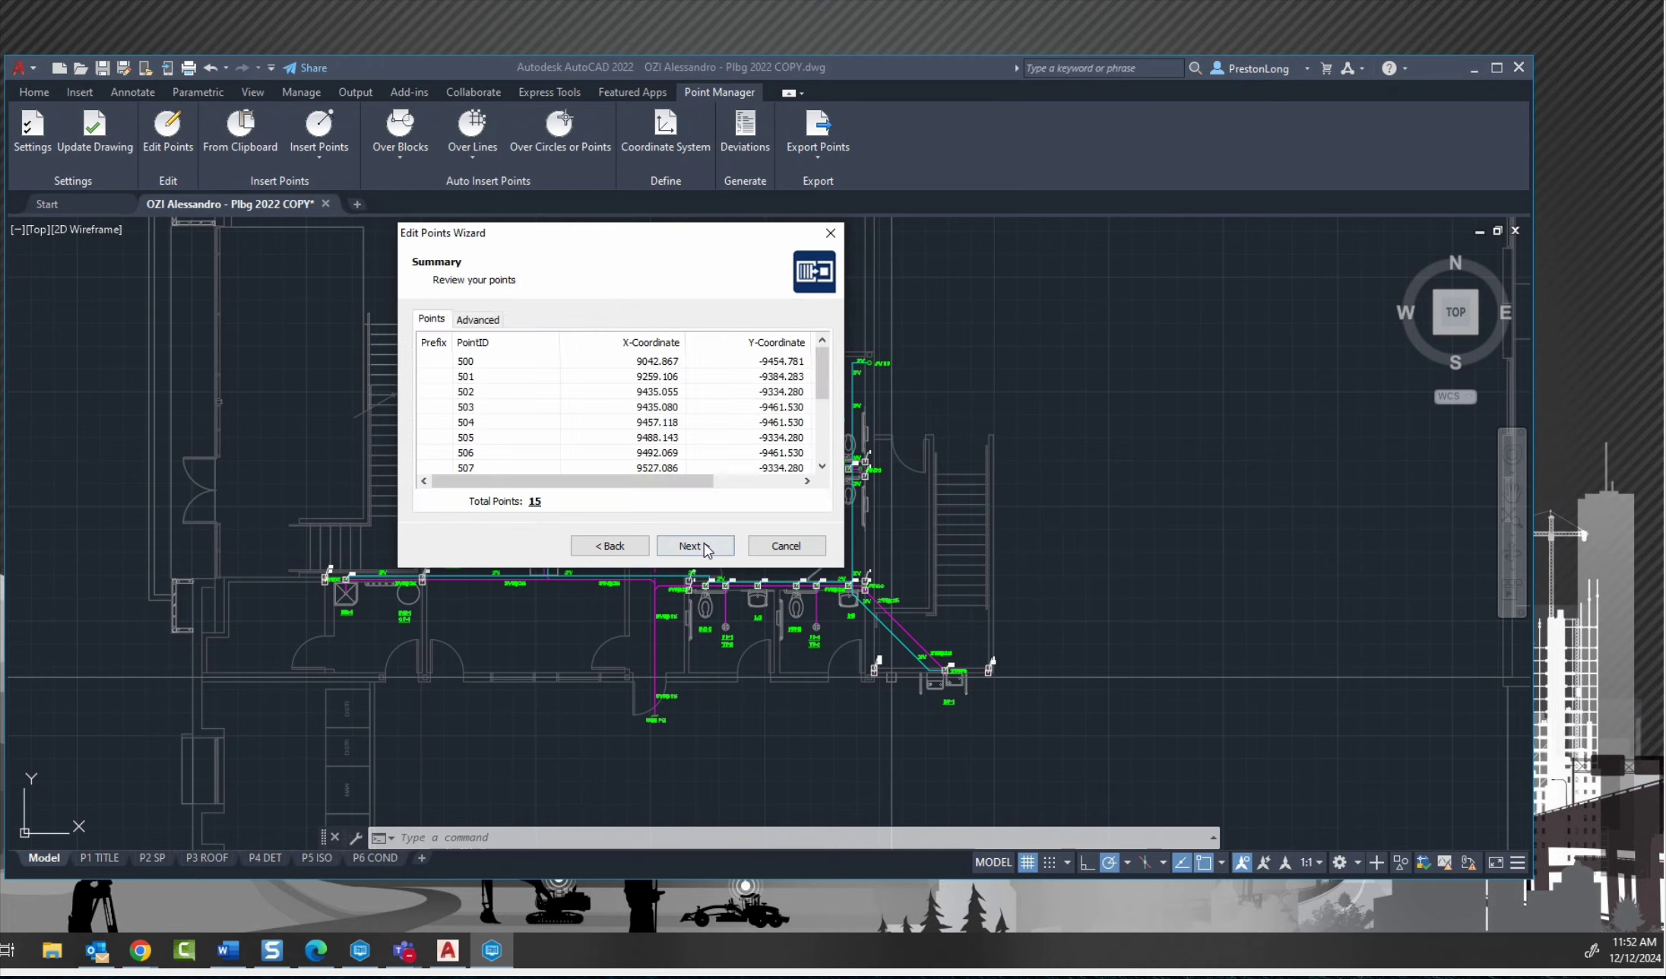
# Complete the sleeve points' group edit to Sleeves_2in and update the drawing to apply the new point settings.
pyautogui.click(695, 546)
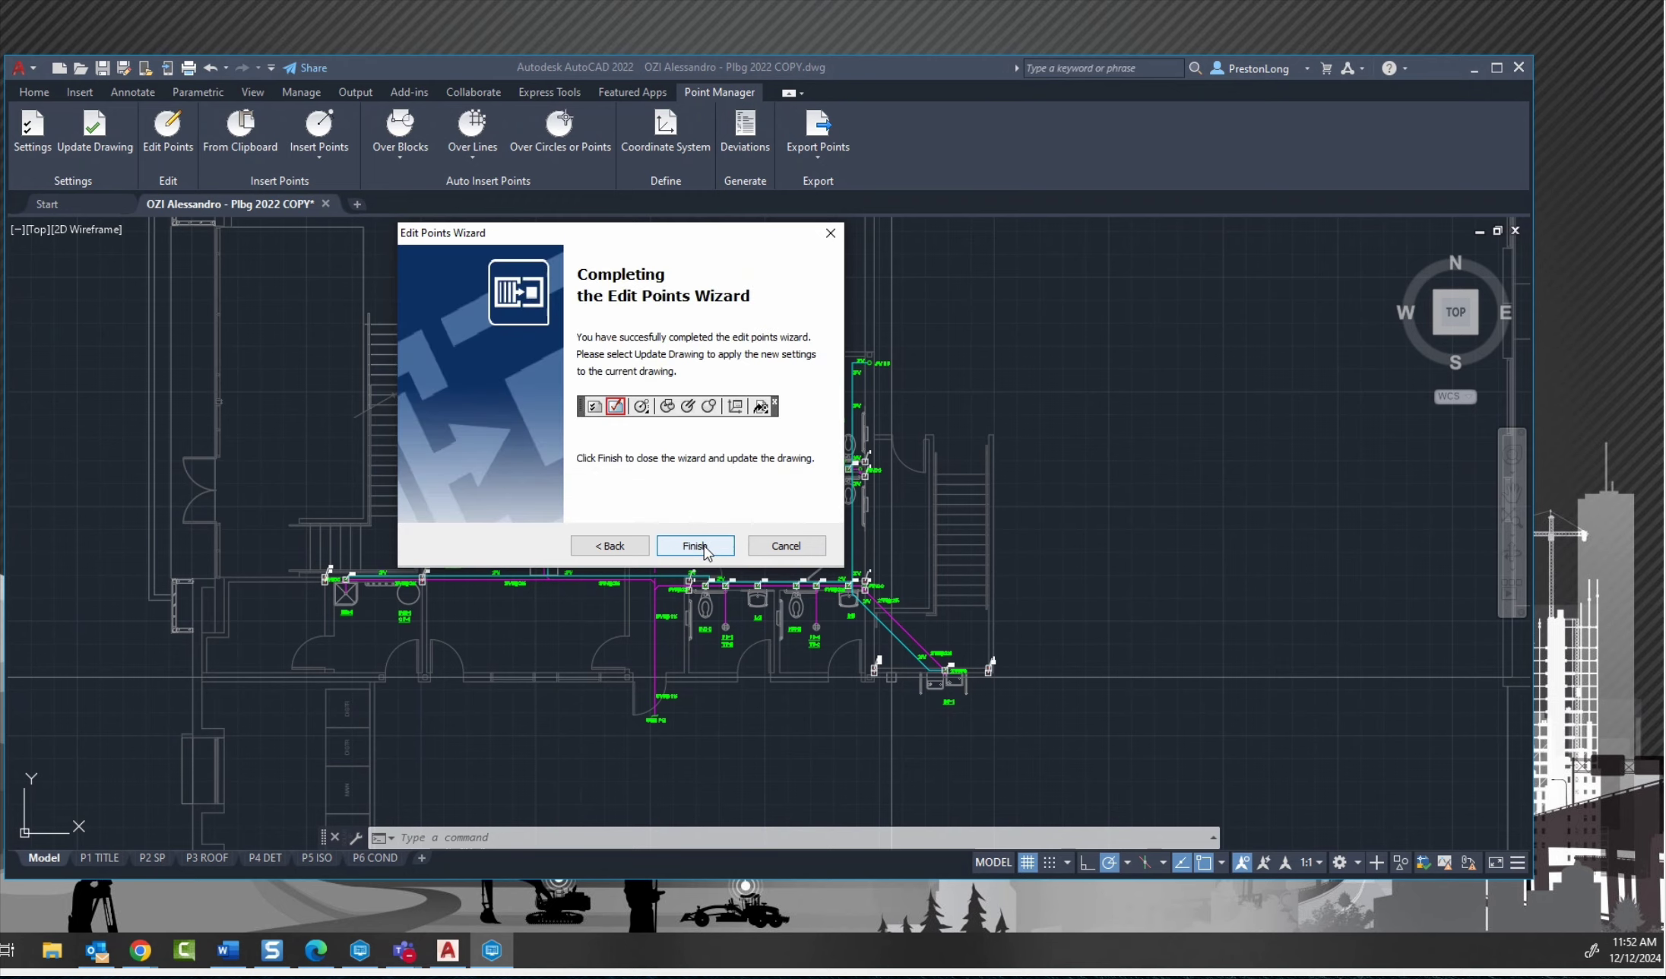
pyautogui.click(695, 545)
pyautogui.scroll(5, 585, 541)
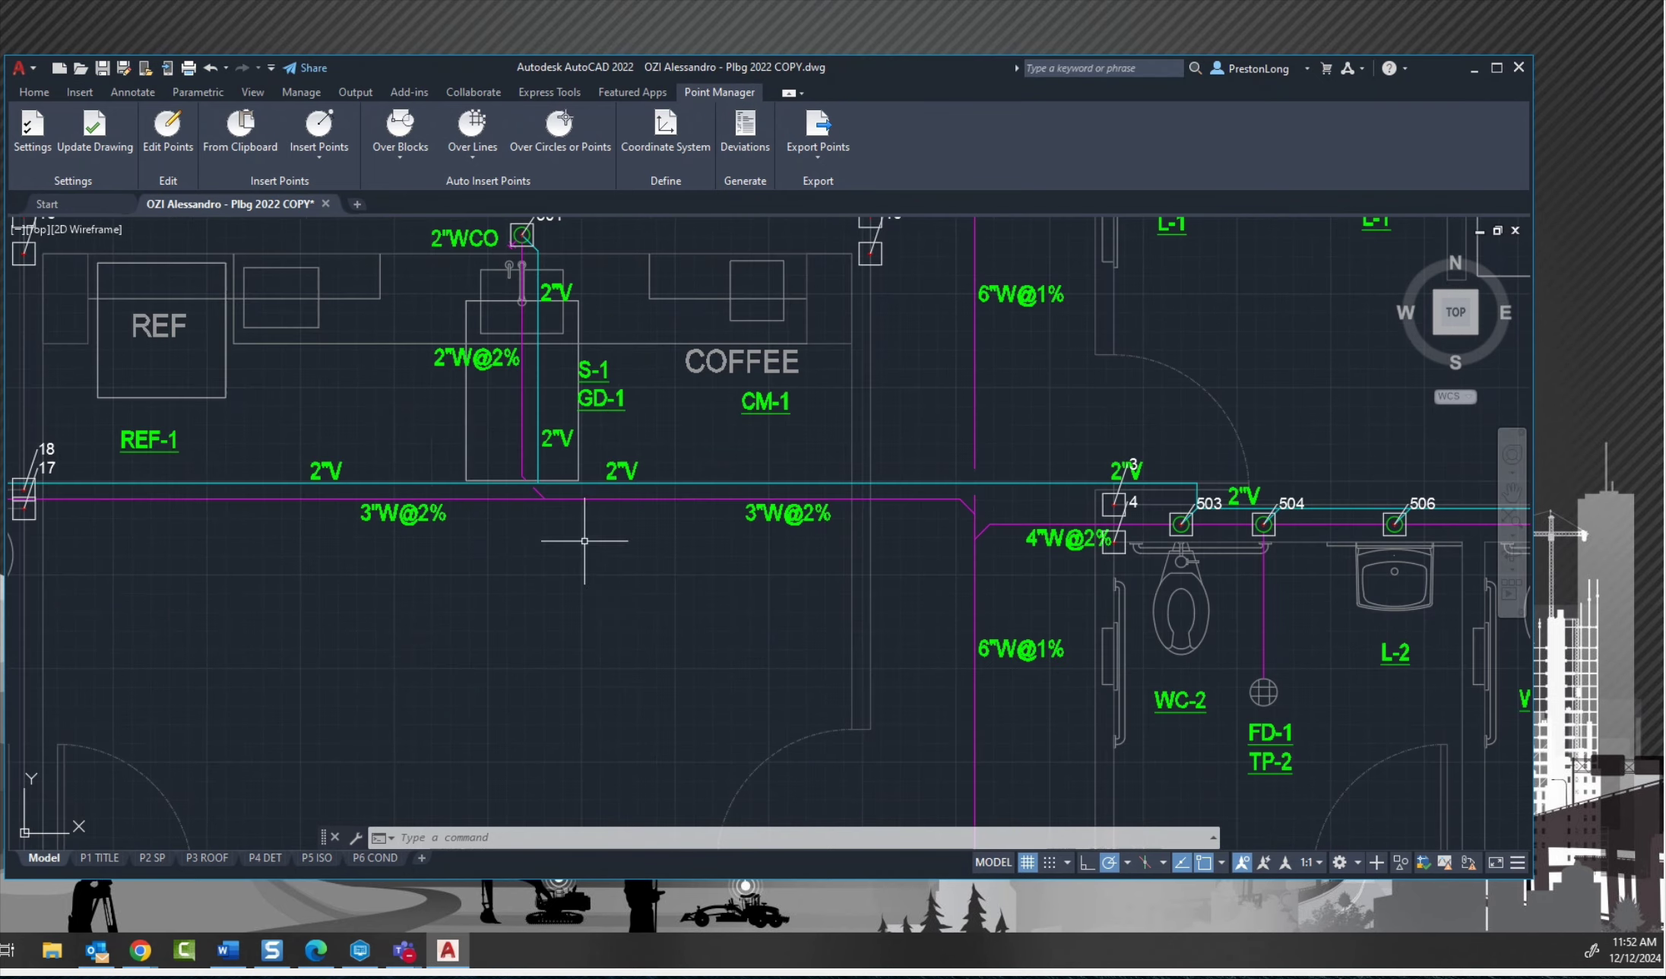
pyautogui.moveTo(418, 447); pyautogui.dragTo(739, 432, button='middle')
pyautogui.scroll(4, 343, 518)
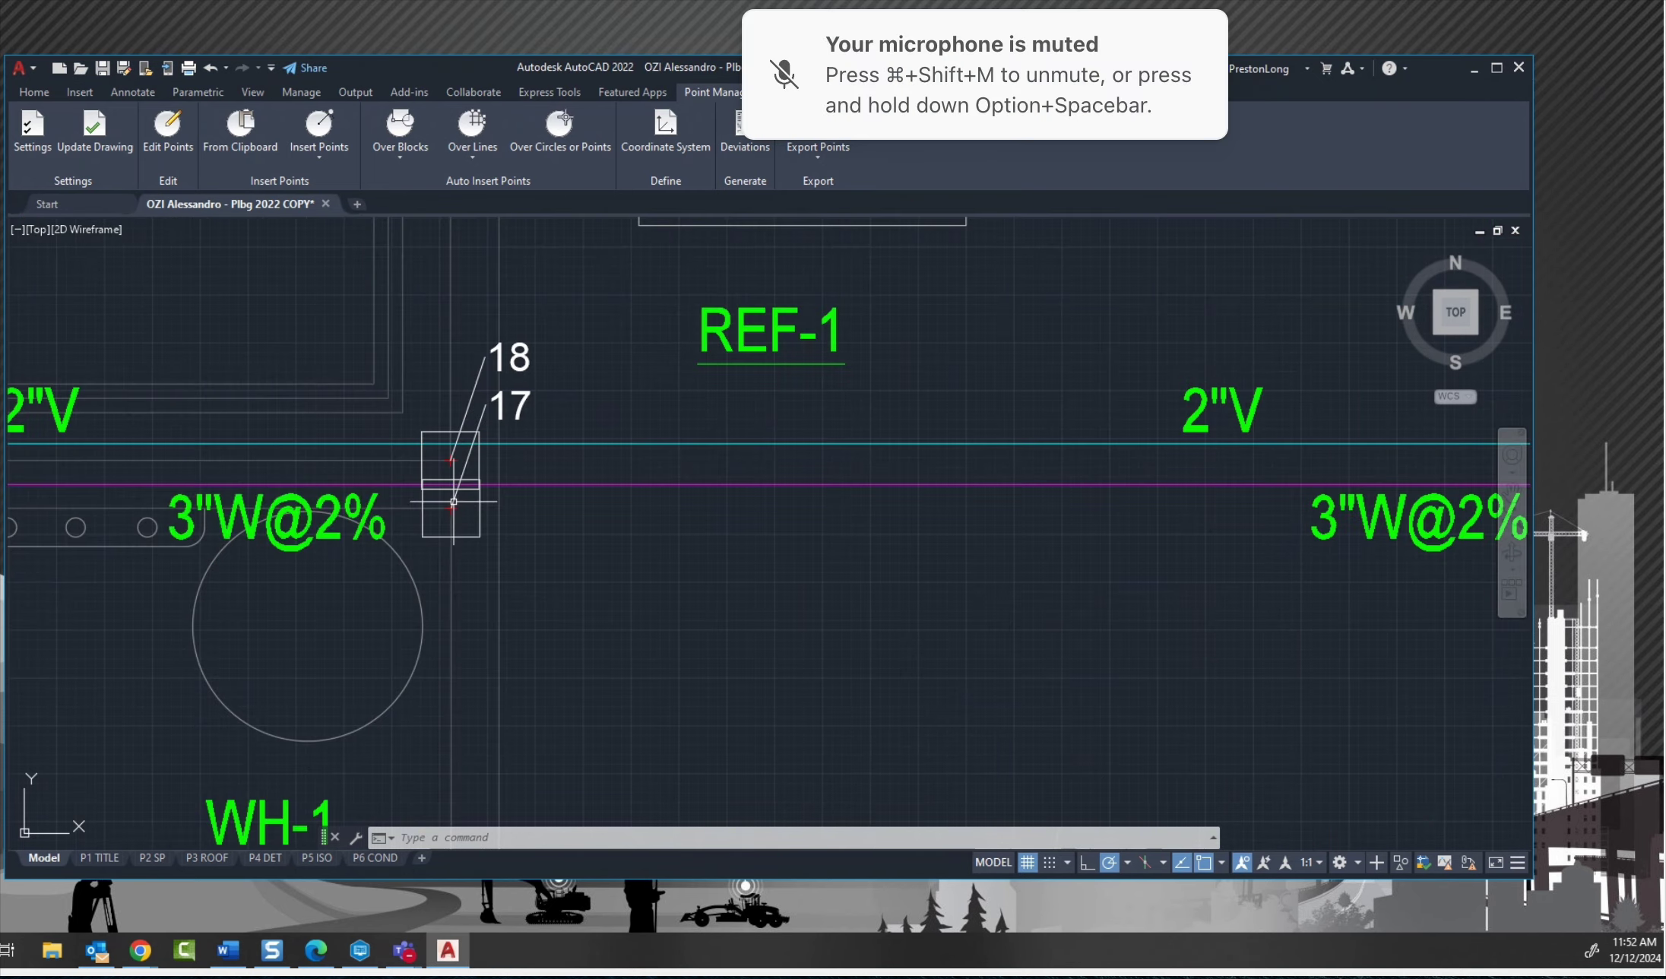
pyautogui.scroll(-5, 454, 501)
pyautogui.scroll(4, 696, 390)
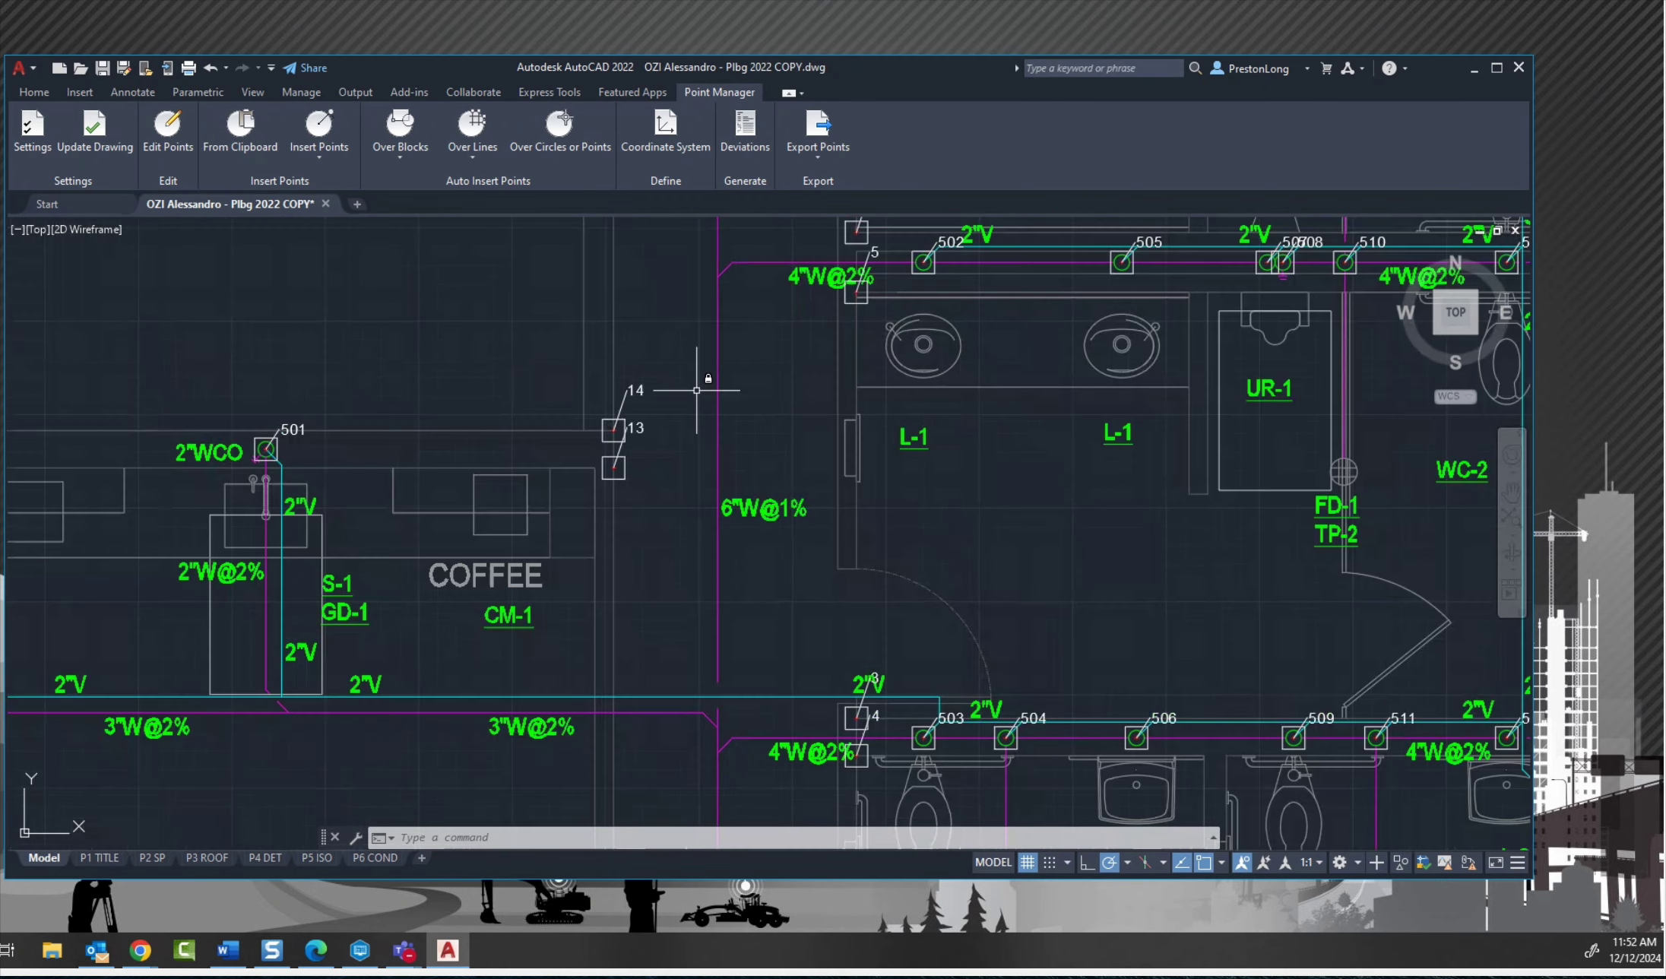
pyautogui.moveTo(787, 399)
pyautogui.mouseDown(button='middle')
pyautogui.moveTo(692, 457)
pyautogui.moveTo(498, 501)
pyautogui.mouseUp(button='middle')
pyautogui.scroll(4, 645, 368)
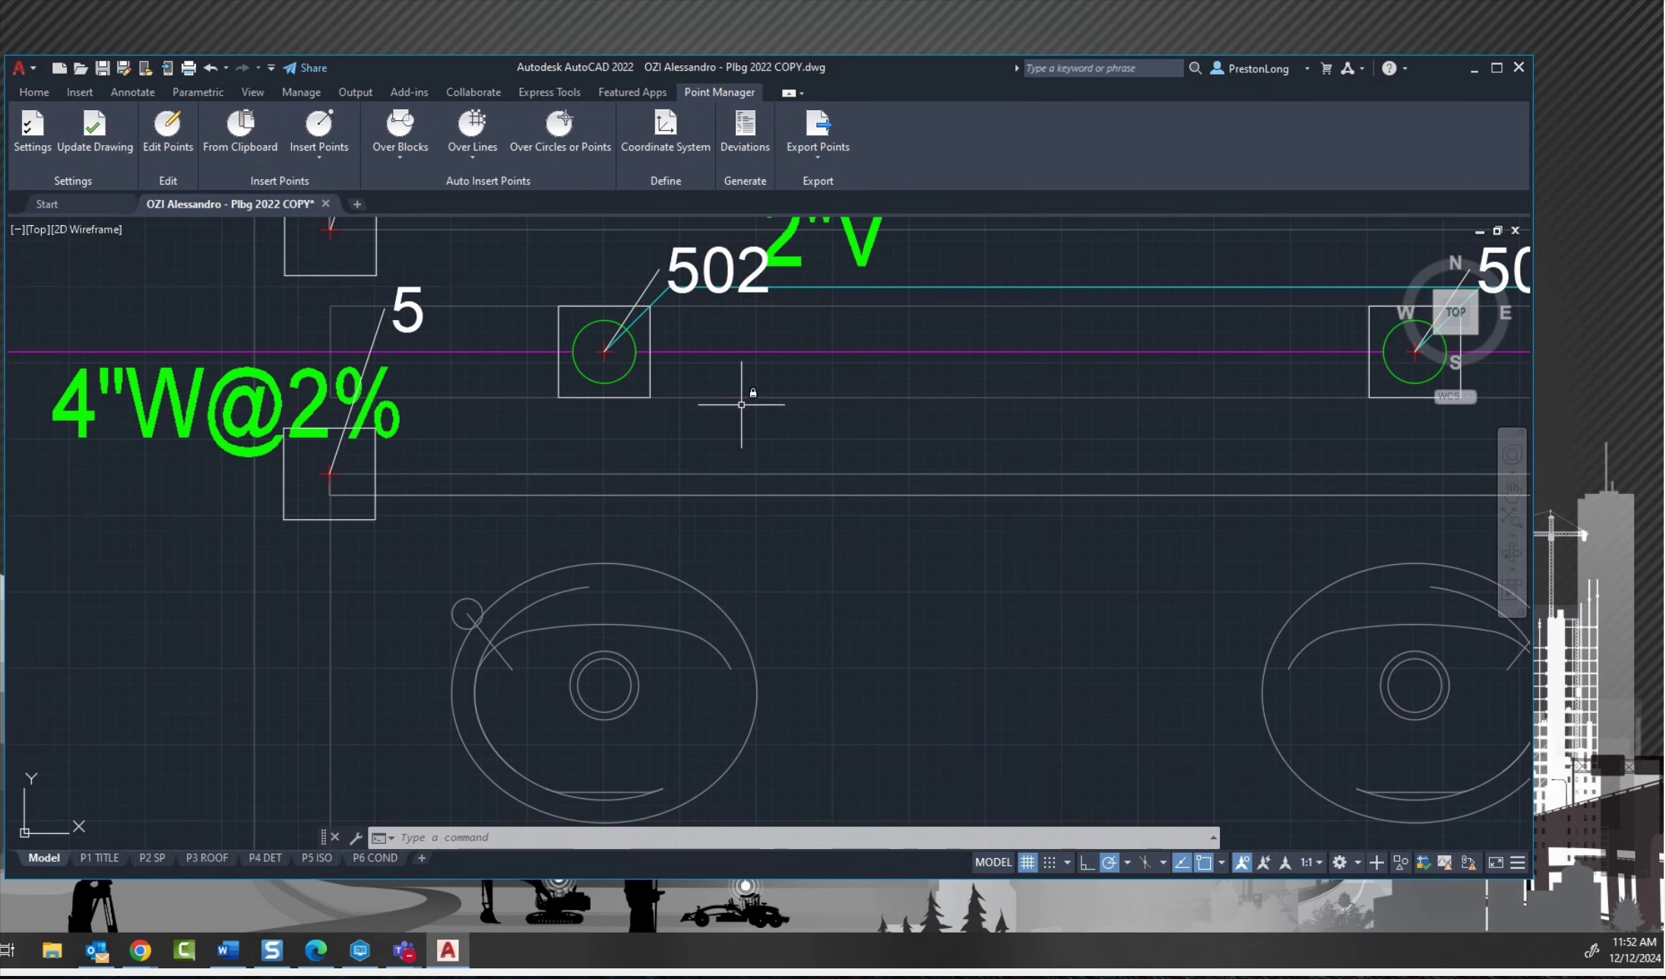
pyautogui.moveTo(741, 405); pyautogui.dragTo(697, 498, button='middle')
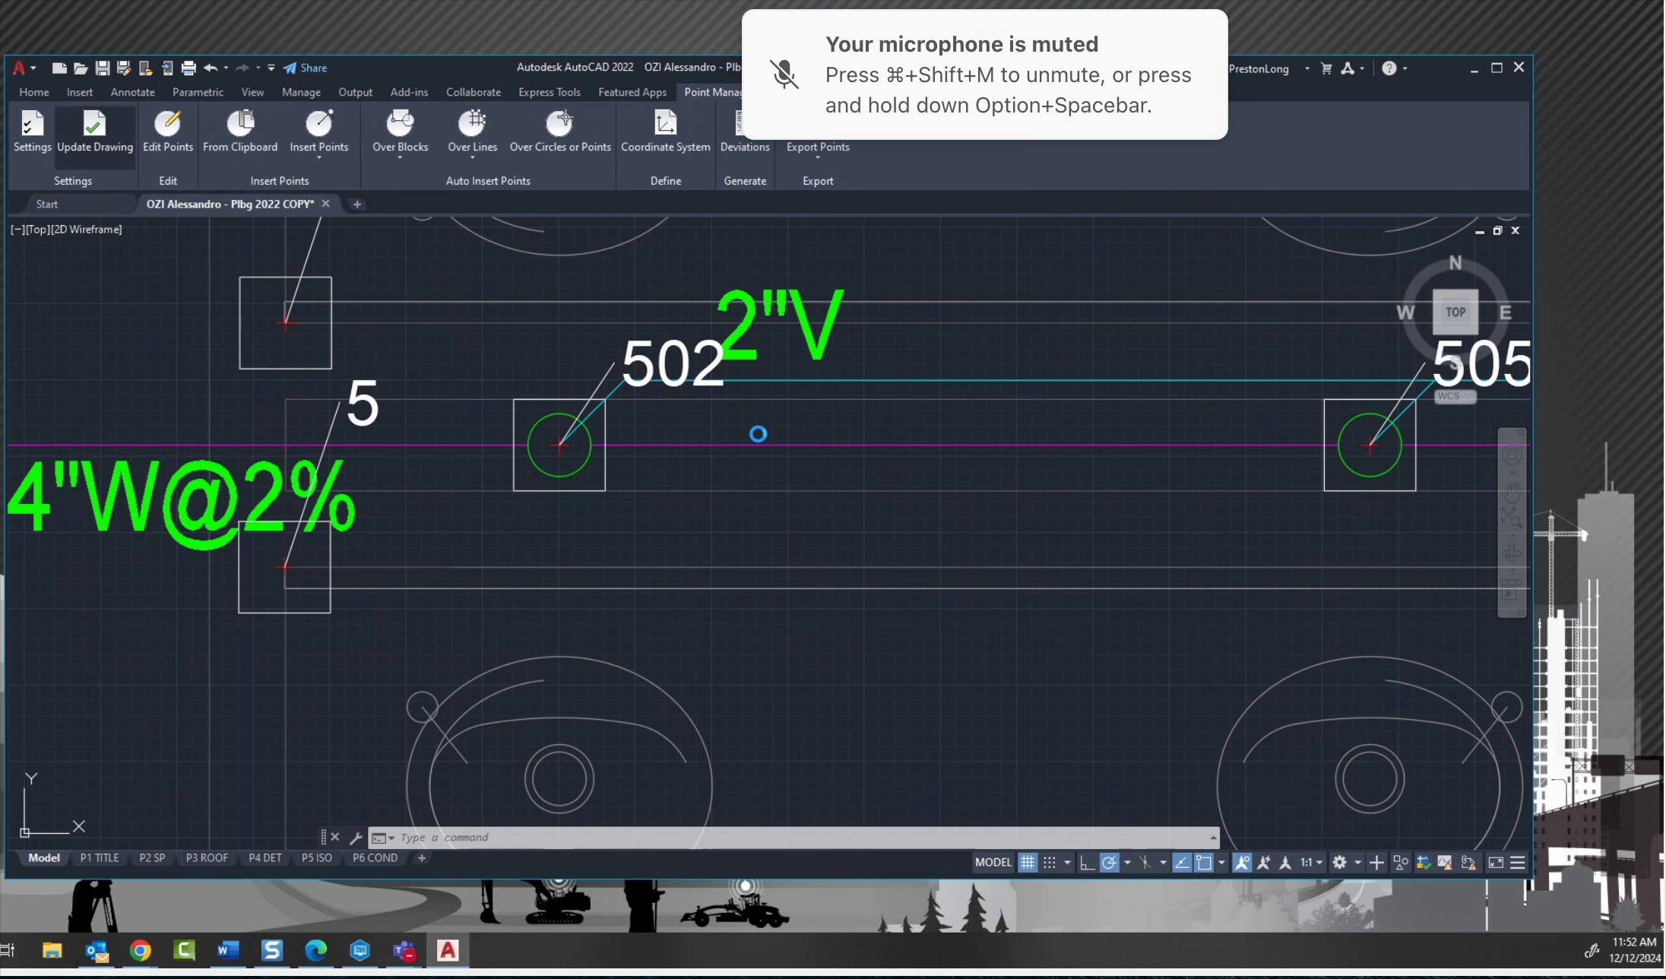
pyautogui.scroll(-4, 787, 481)
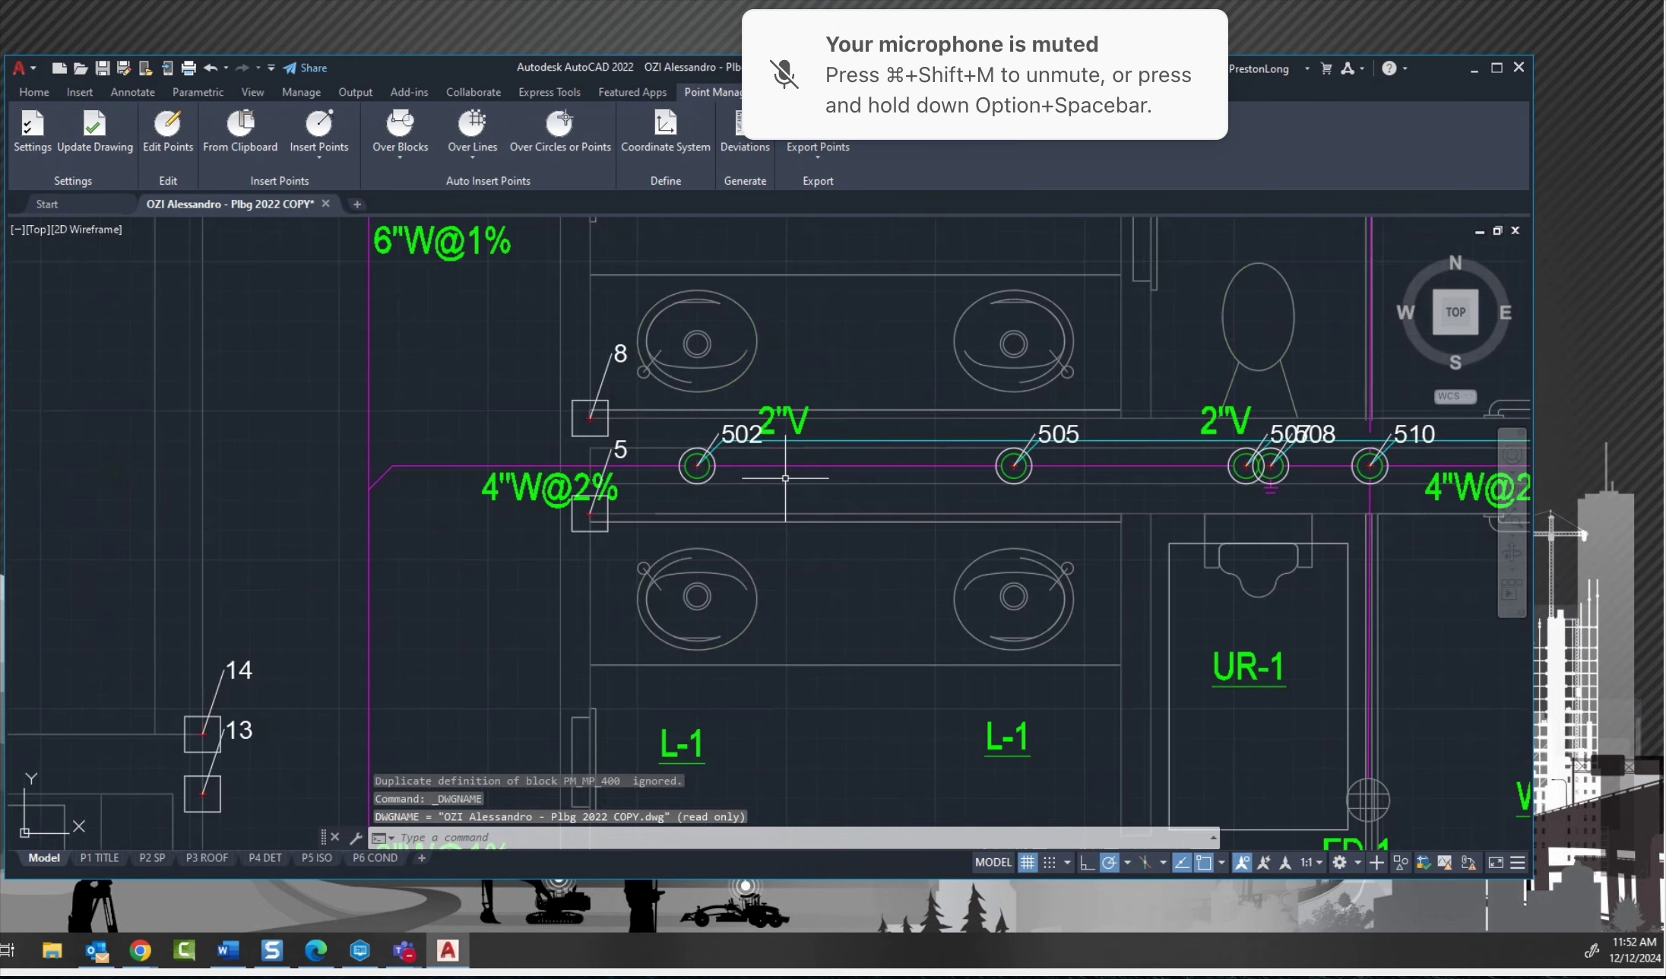
# Examine the updated sleeve points along the upper restroom wall and the 4" FCO circle at the waste line's north end.
pyautogui.moveTo(821, 432)
pyautogui.mouseDown(button='middle')
pyautogui.moveTo(775, 475)
pyautogui.moveTo(786, 554)
pyautogui.mouseUp(button='middle')
pyautogui.scroll(-2, 787, 554)
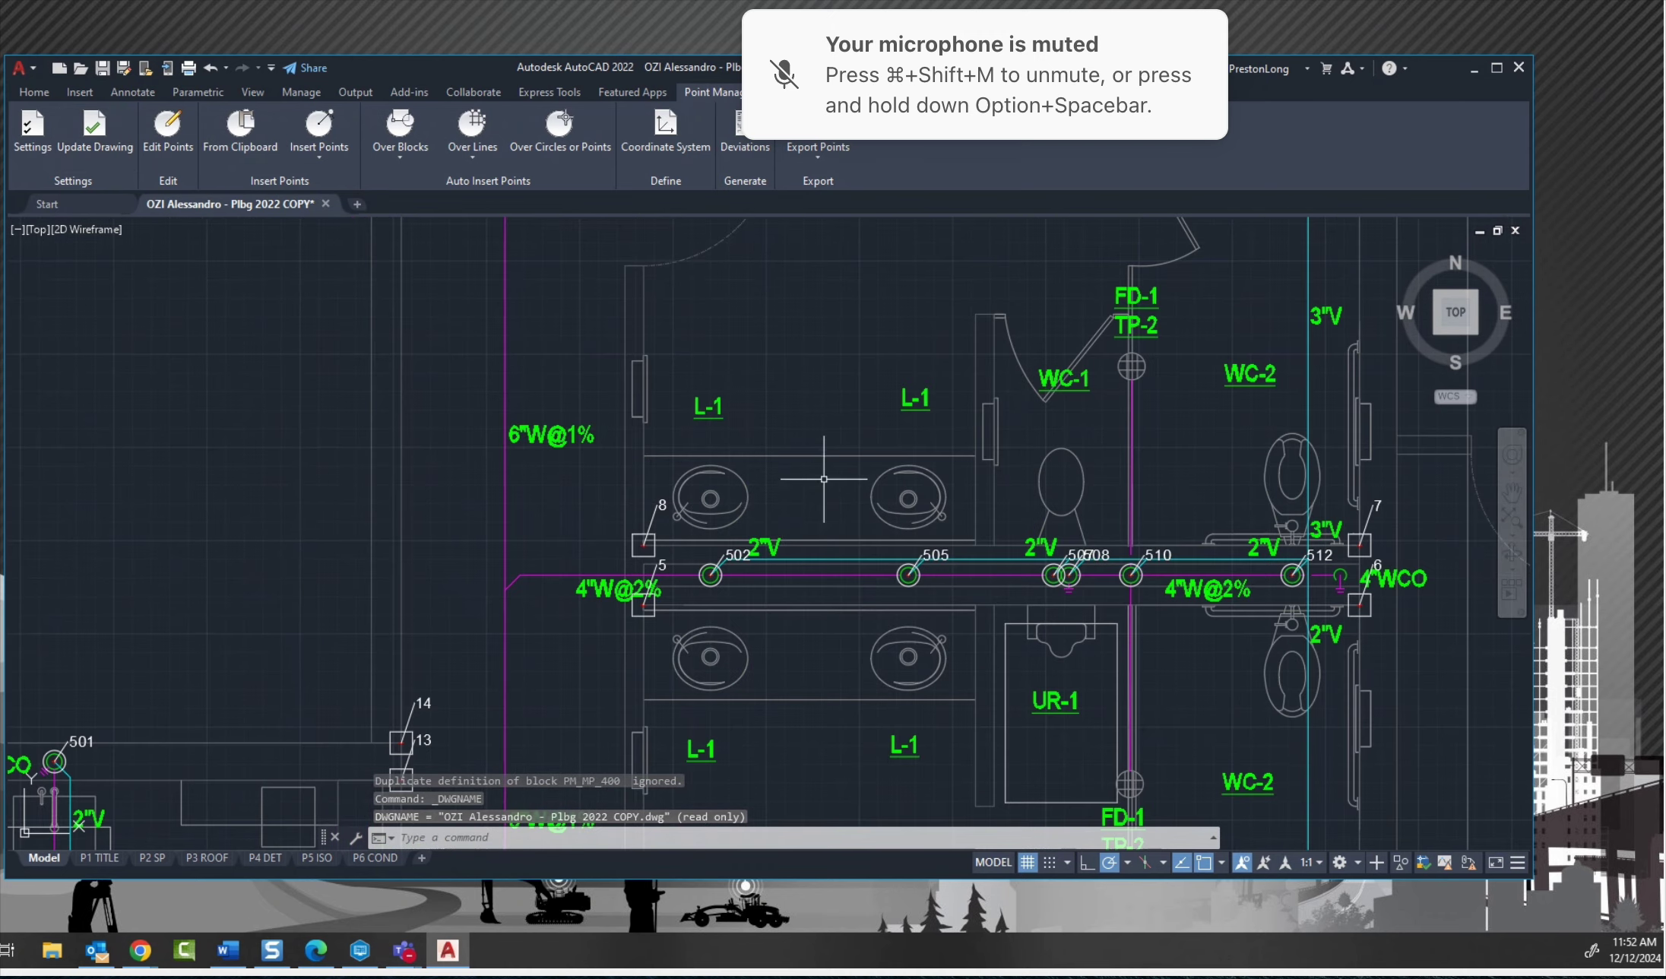
pyautogui.moveTo(825, 479)
pyautogui.mouseDown(button='middle')
pyautogui.moveTo(558, 387)
pyautogui.moveTo(501, 316)
pyautogui.moveTo(730, 711)
pyautogui.mouseUp(button='middle')
pyautogui.moveTo(456, 228); pyautogui.dragTo(525, 494, button='middle')
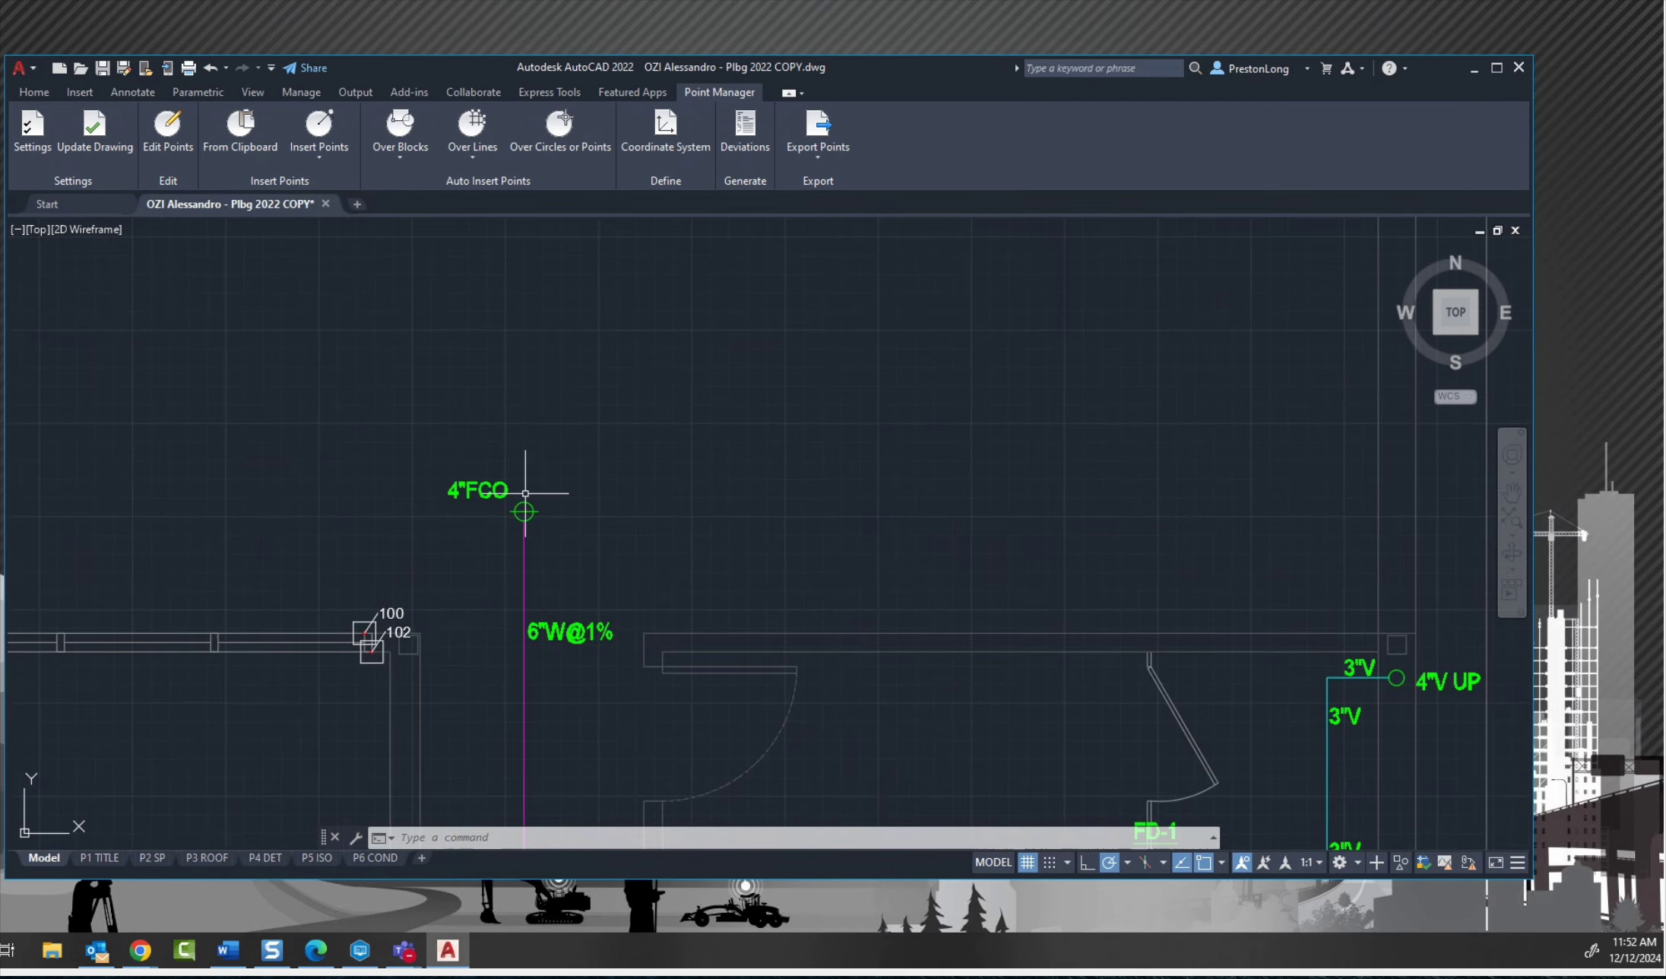
pyautogui.moveTo(524, 499)
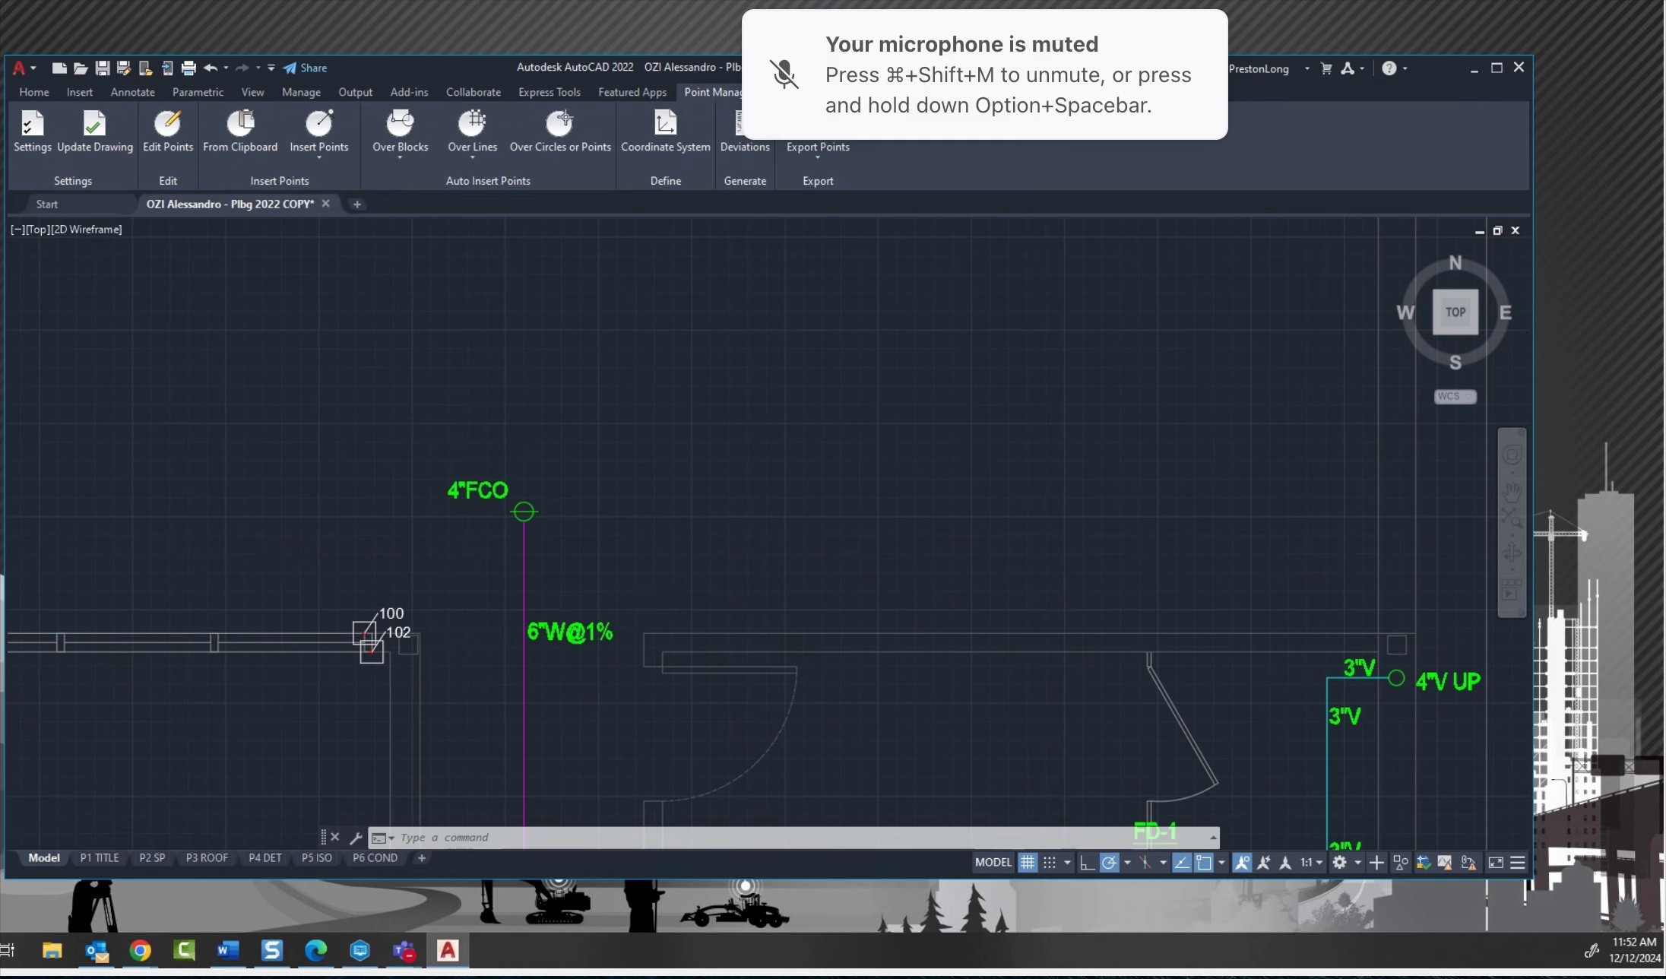
pyautogui.scroll(-3, 562, 380)
pyautogui.moveTo(651, 372); pyautogui.dragTo(619, 262, button='middle')
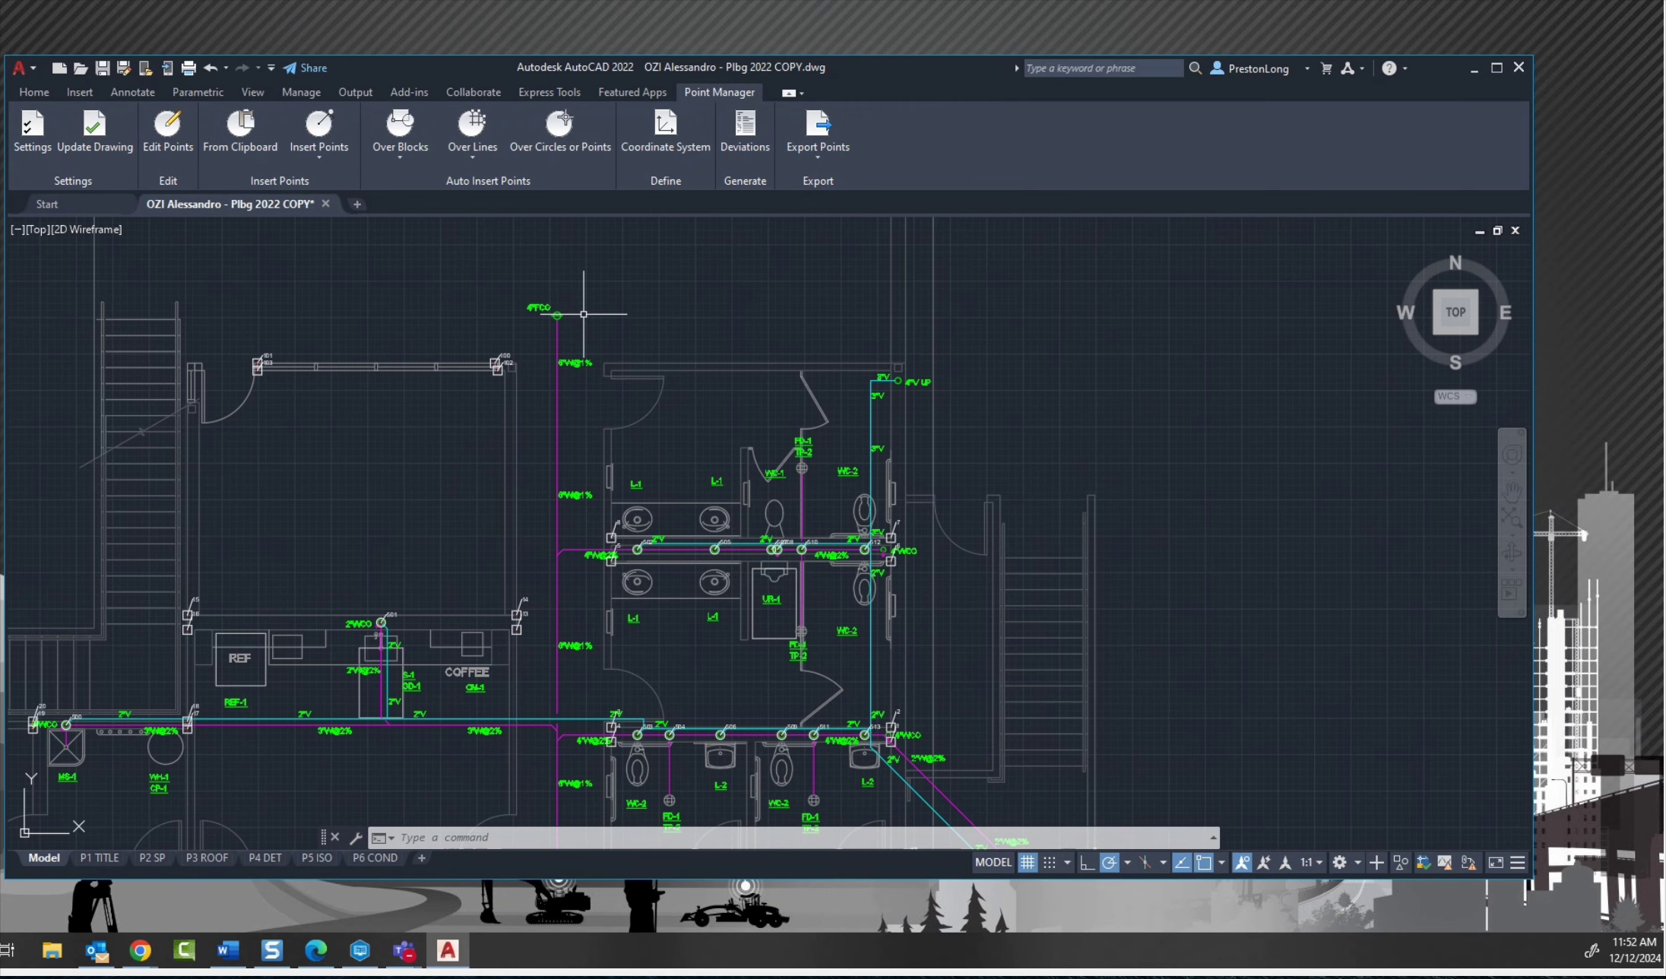
# Select the 4" FCO circle and extend the selection to all similar objects in the drawing.
pyautogui.scroll(8, 583, 314)
pyautogui.click(428, 292)
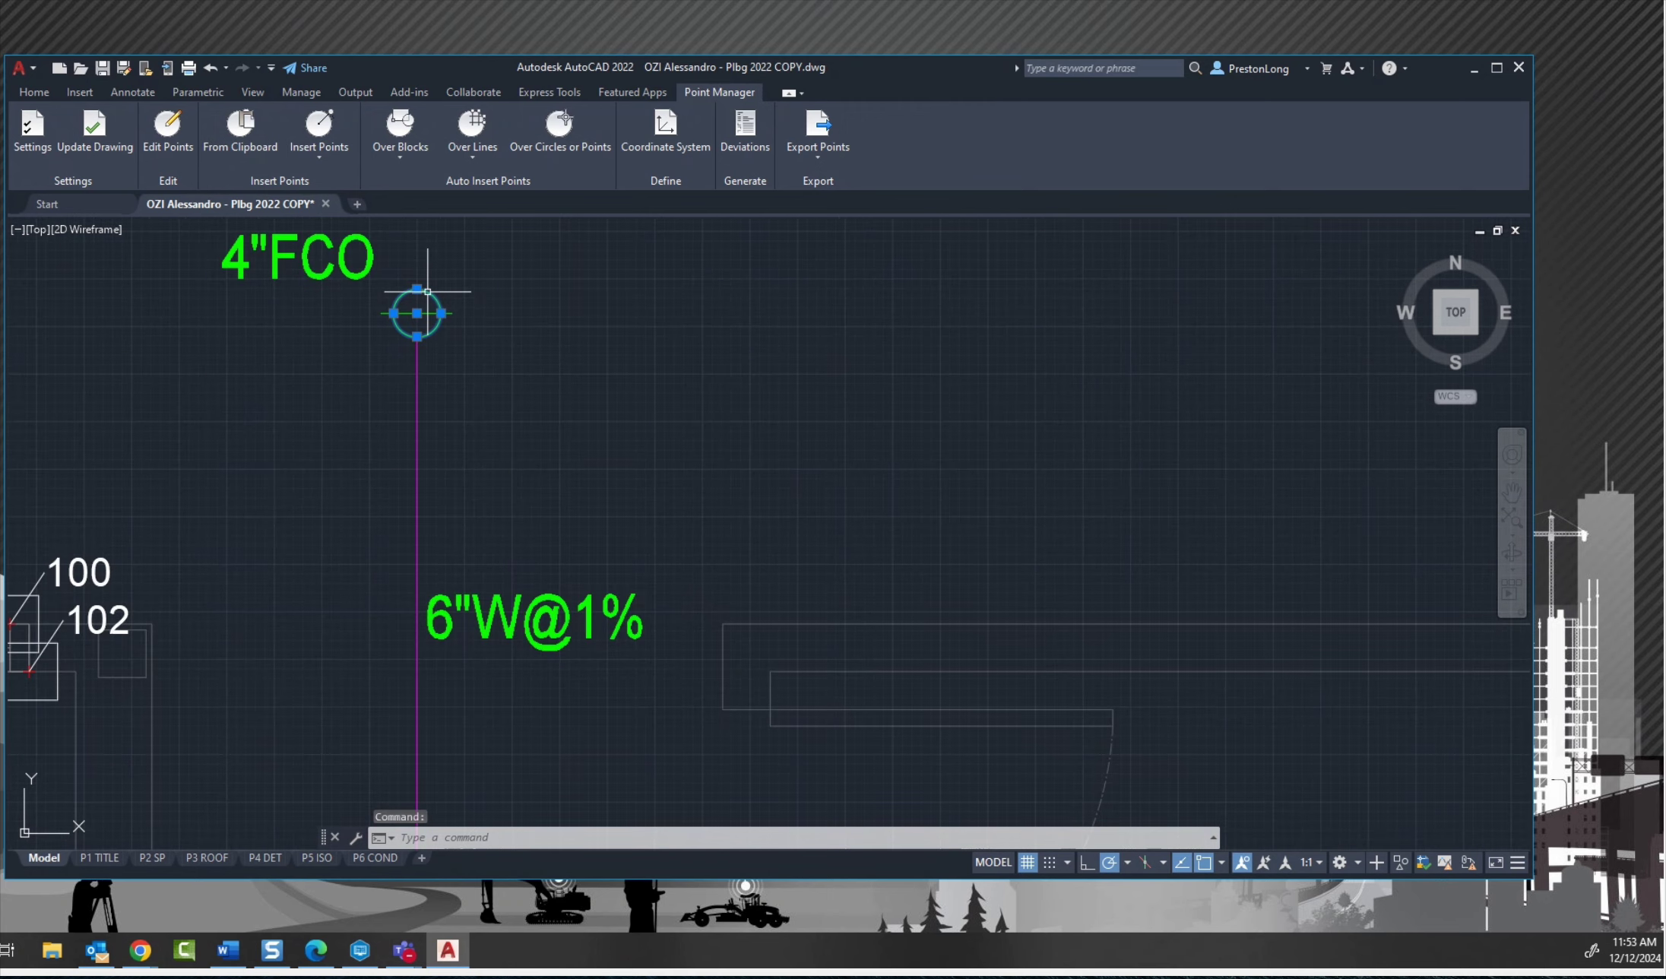
pyautogui.rightClick(428, 292)
pyautogui.moveTo(525, 378)
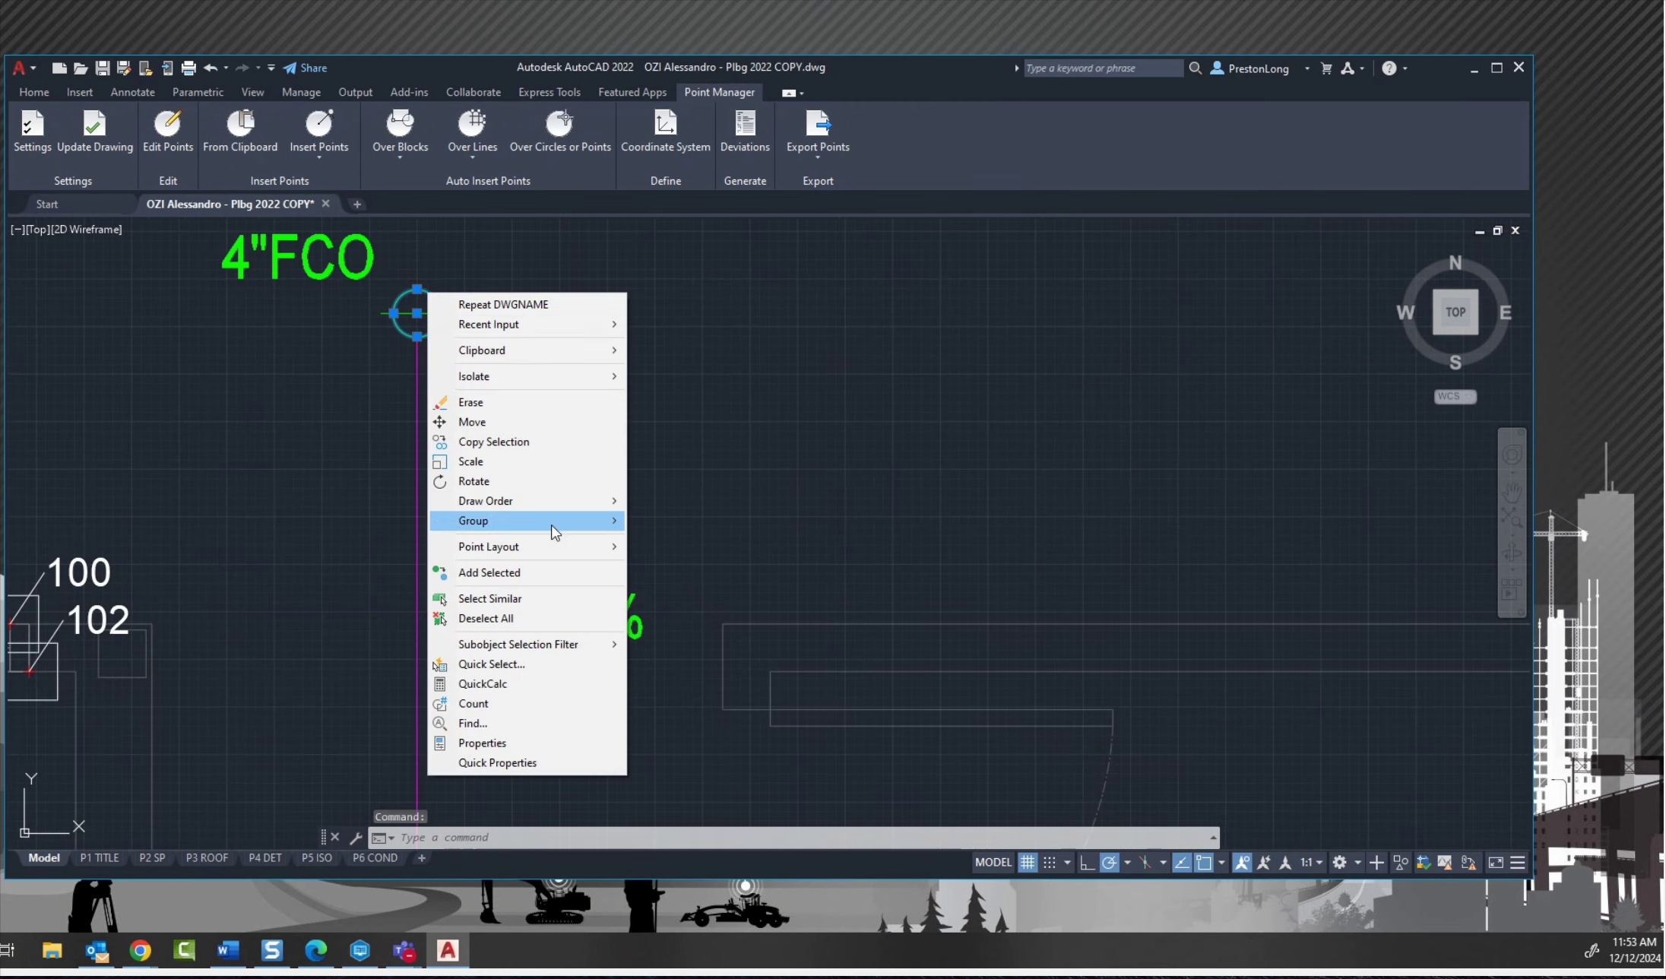
pyautogui.click(535, 600)
pyautogui.scroll(-5, 628, 318)
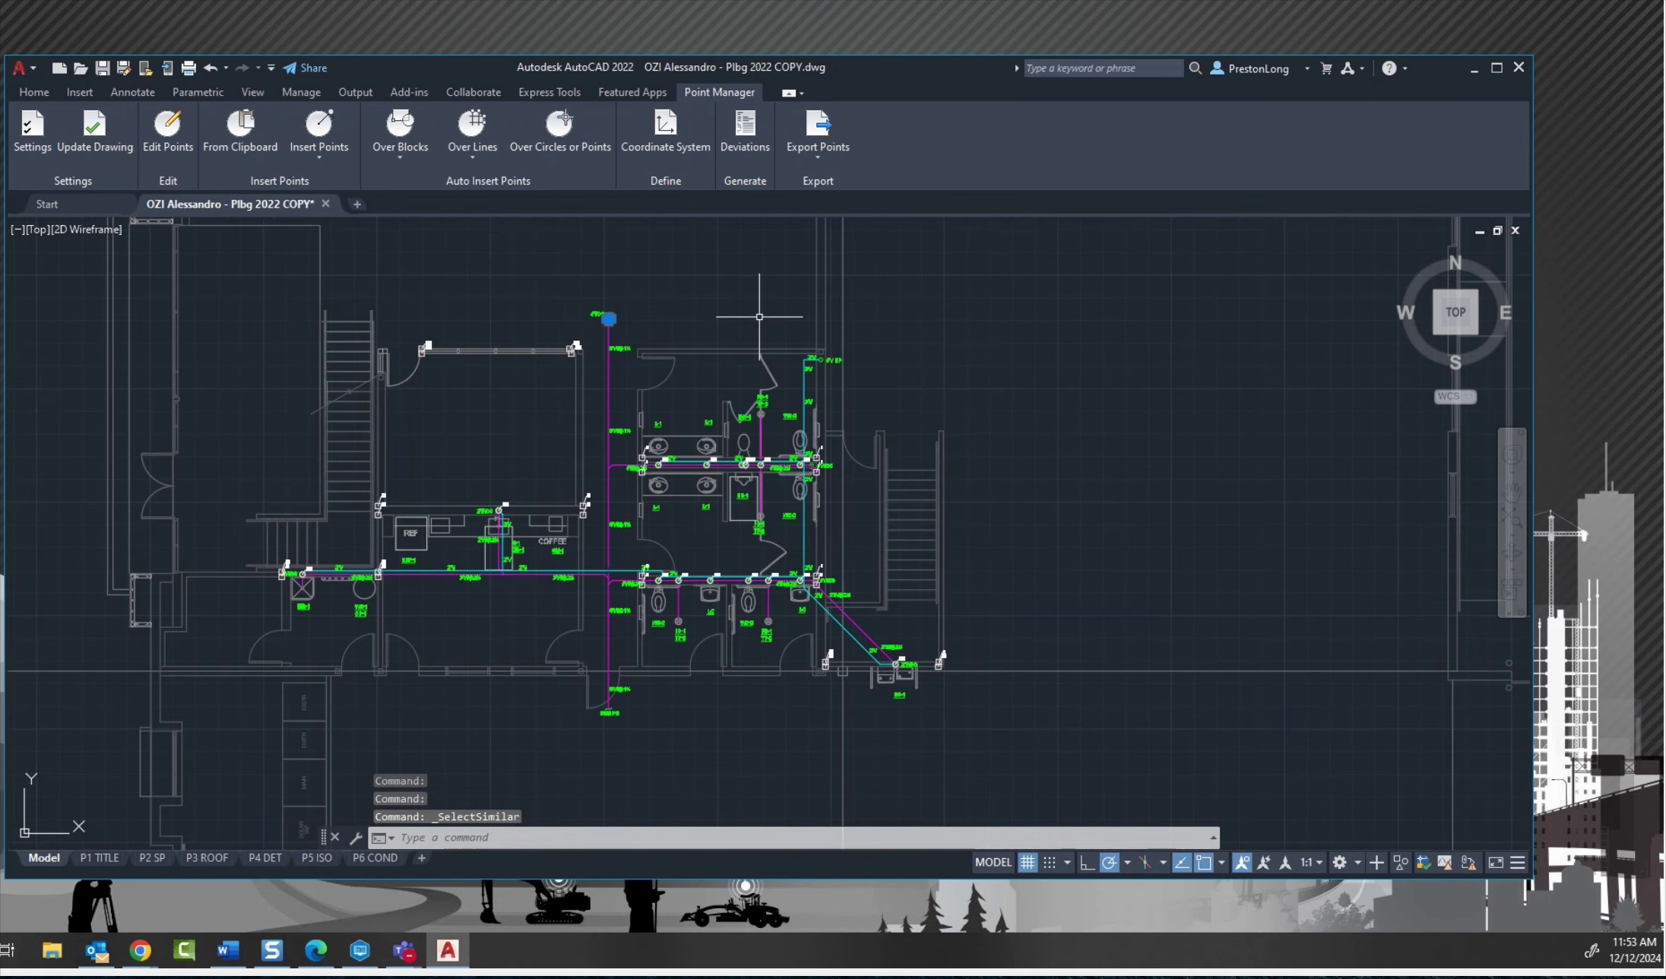
# Inspect the restroom, kitchen and mop sink sleeve circles for matching objects in the selection, and clear the selection.
pyautogui.scroll(4, 543, 633)
pyautogui.moveTo(635, 587)
pyautogui.mouseDown(button='middle')
pyautogui.moveTo(495, 599)
pyautogui.moveTo(365, 582)
pyautogui.moveTo(344, 570)
pyautogui.moveTo(384, 483)
pyautogui.moveTo(507, 779)
pyautogui.mouseUp(button='middle')
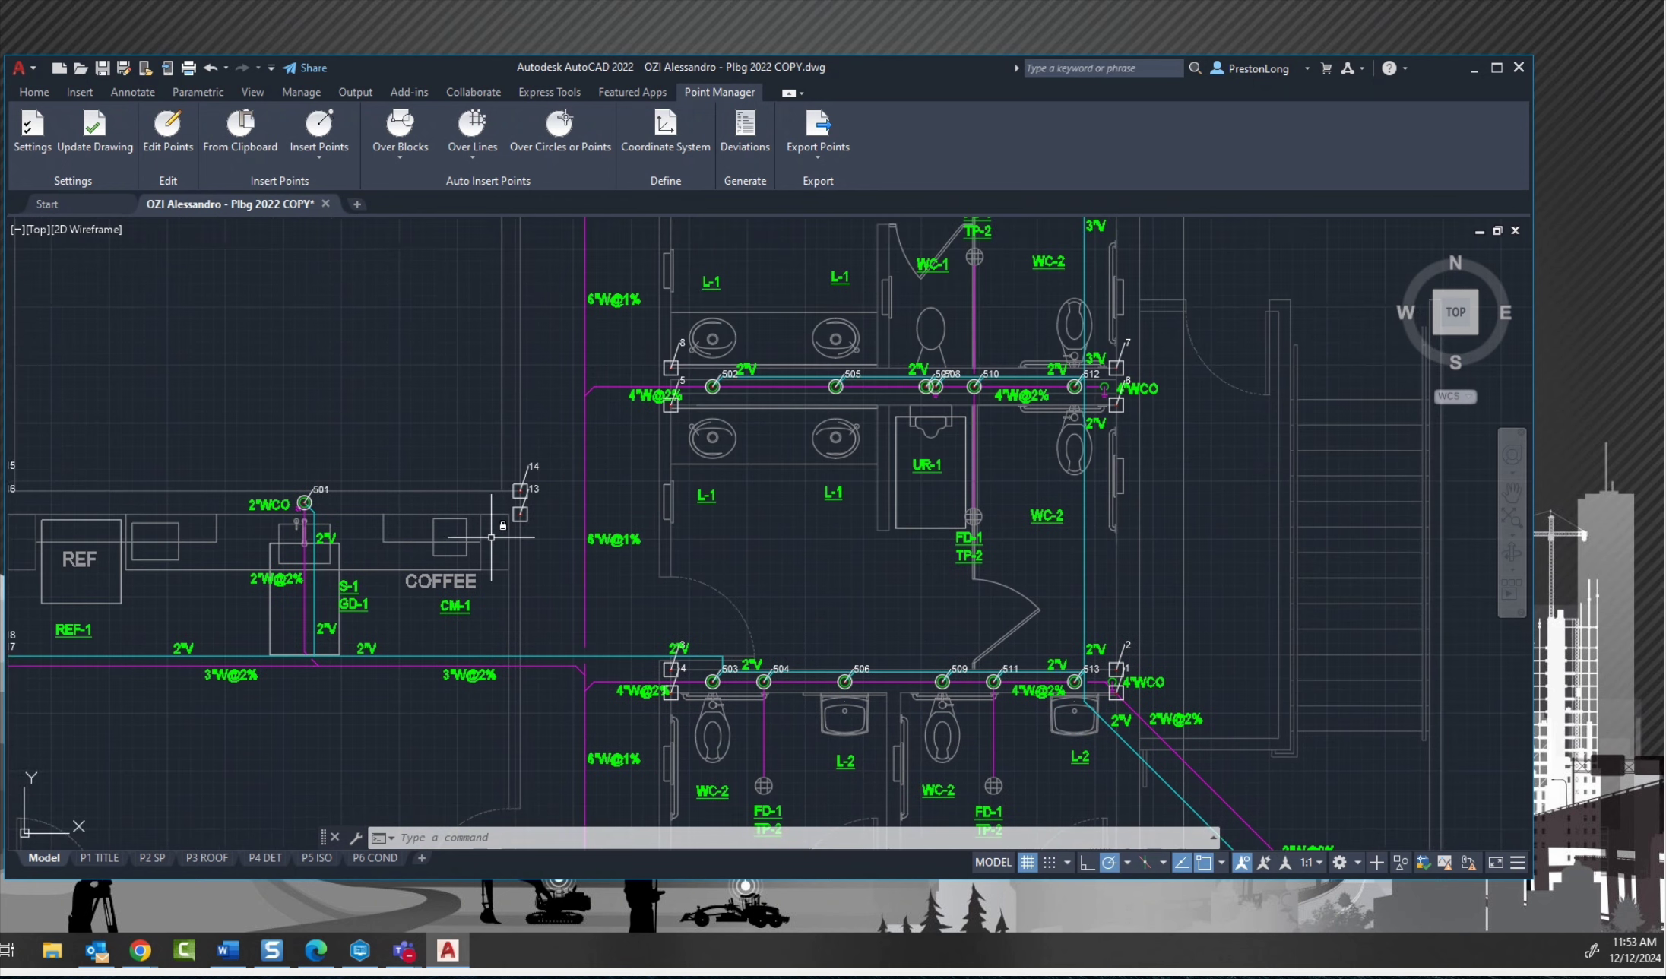
pyautogui.scroll(-4, 420, 338)
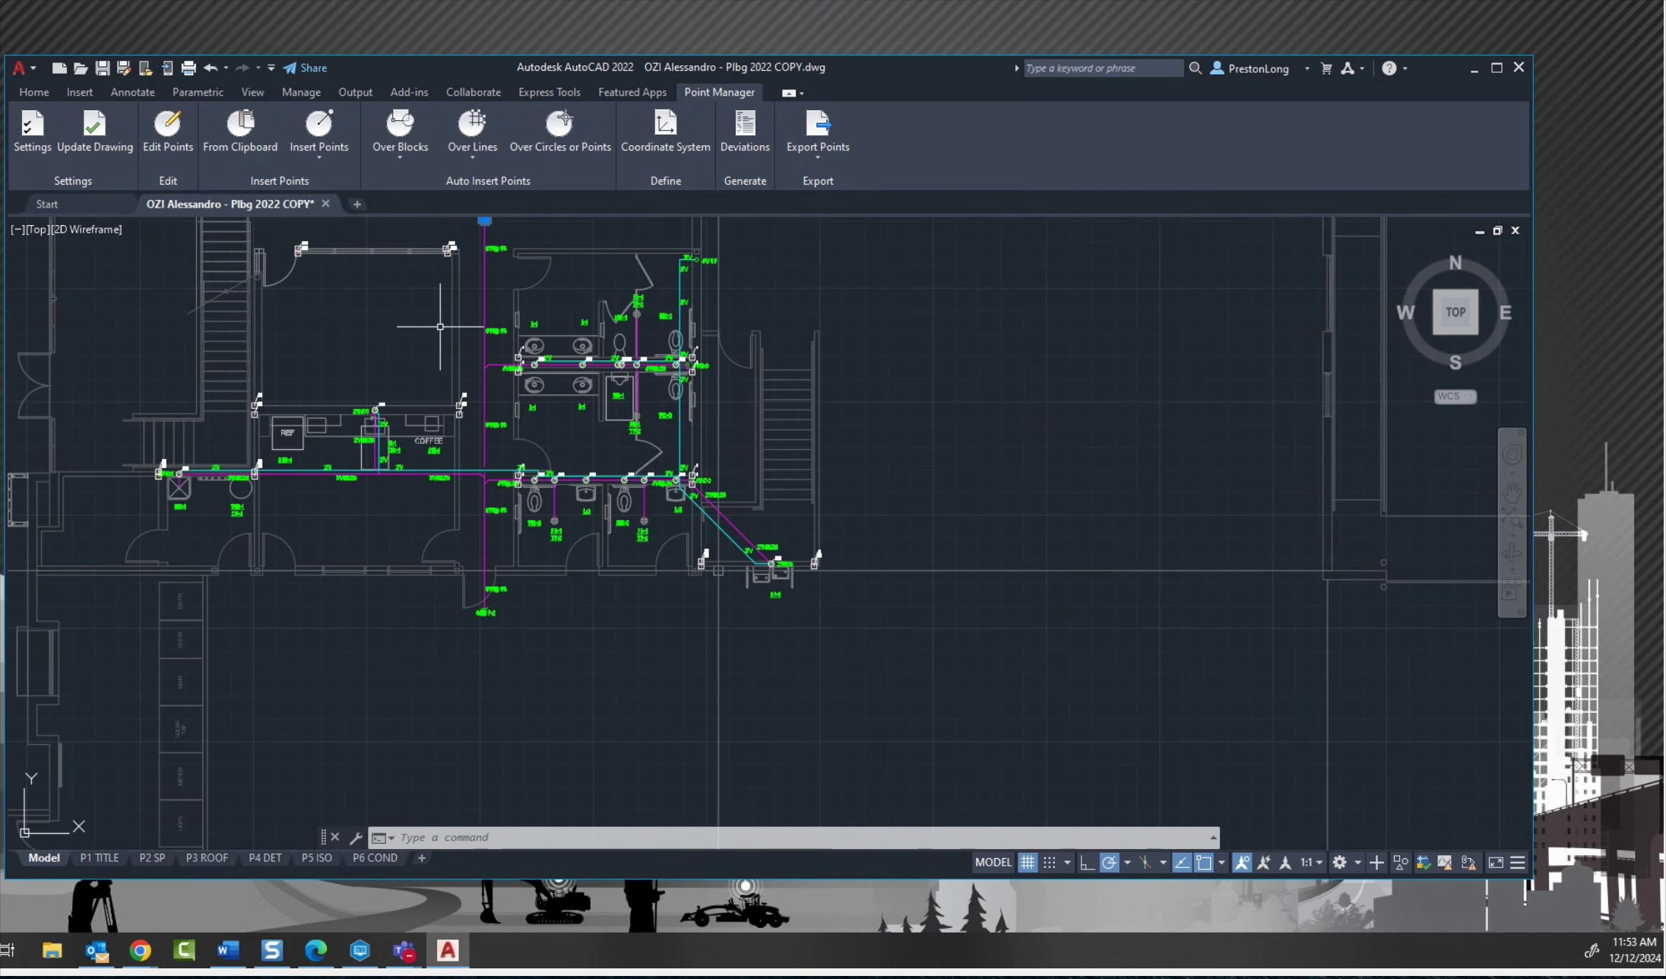
pyautogui.moveTo(431, 336); pyautogui.dragTo(594, 514, button='middle')
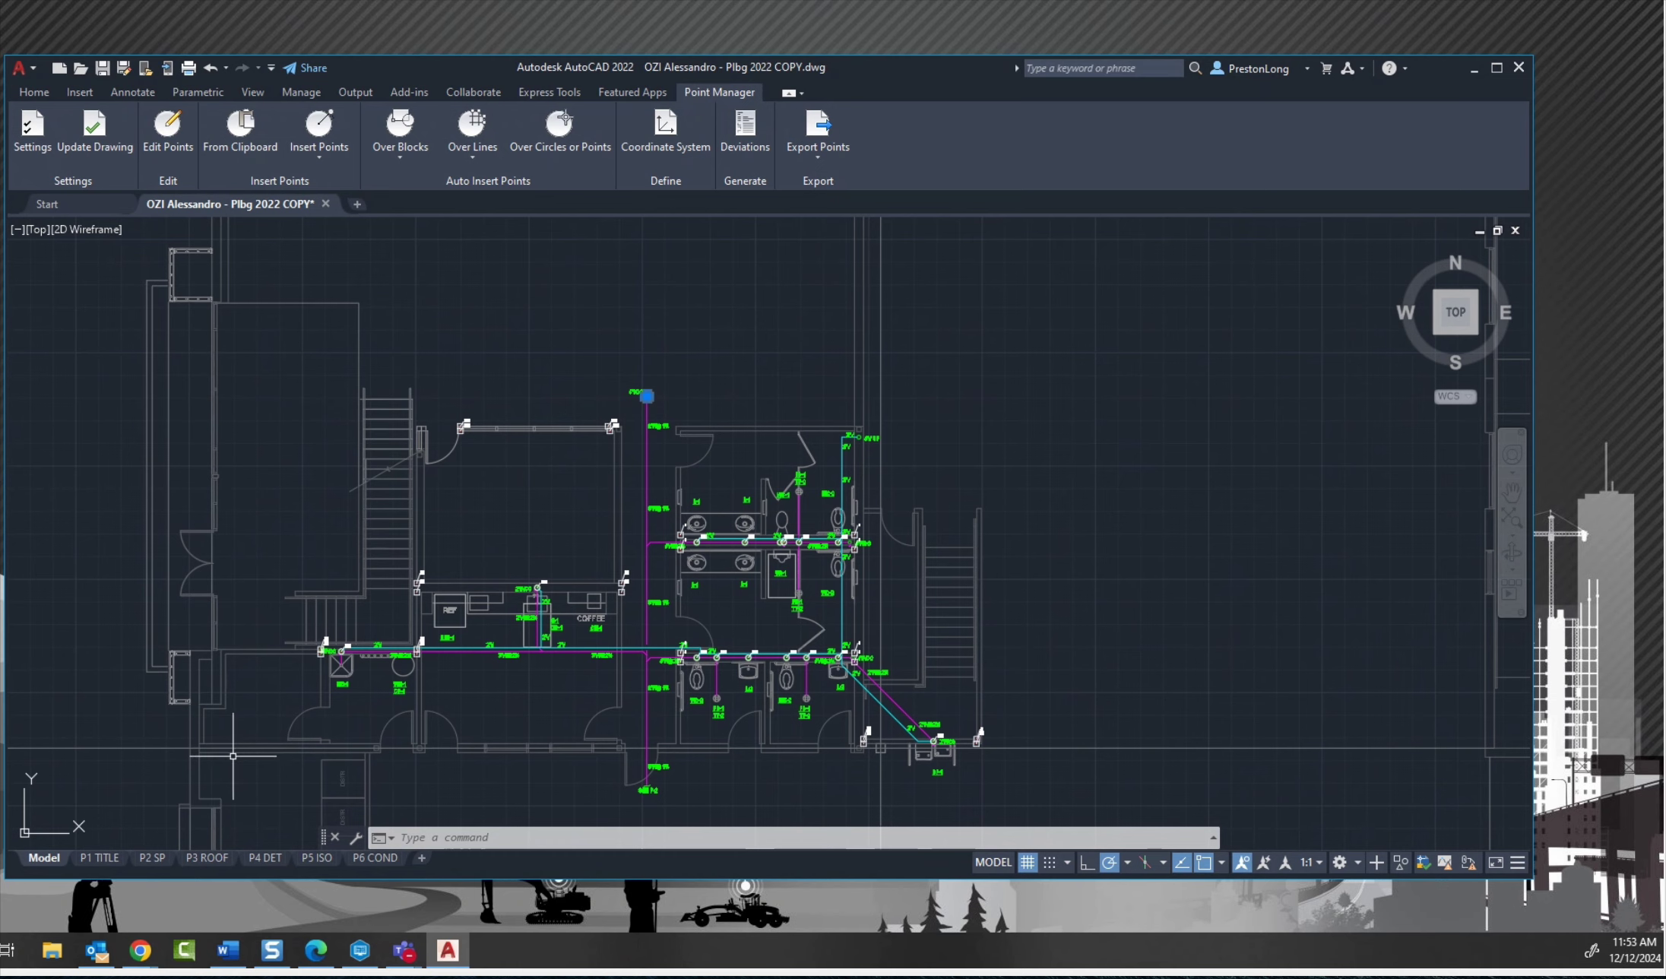
pyautogui.scroll(4, 239, 741)
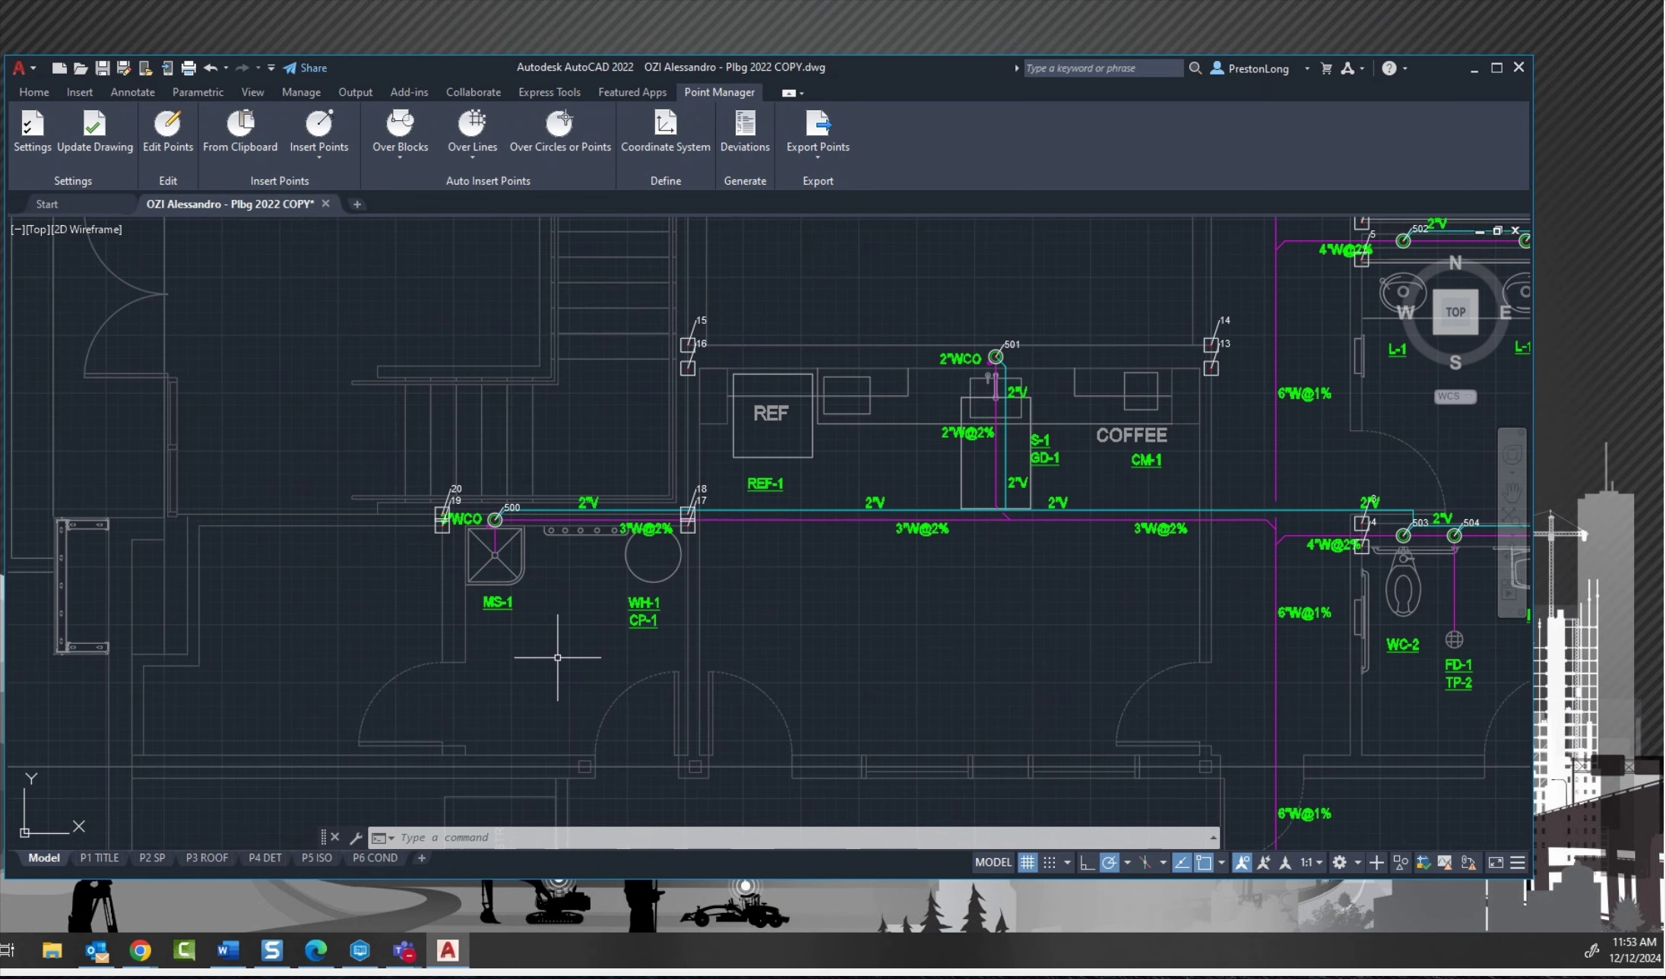
pyautogui.scroll(6, 478, 547)
pyautogui.scroll(2, 528, 374)
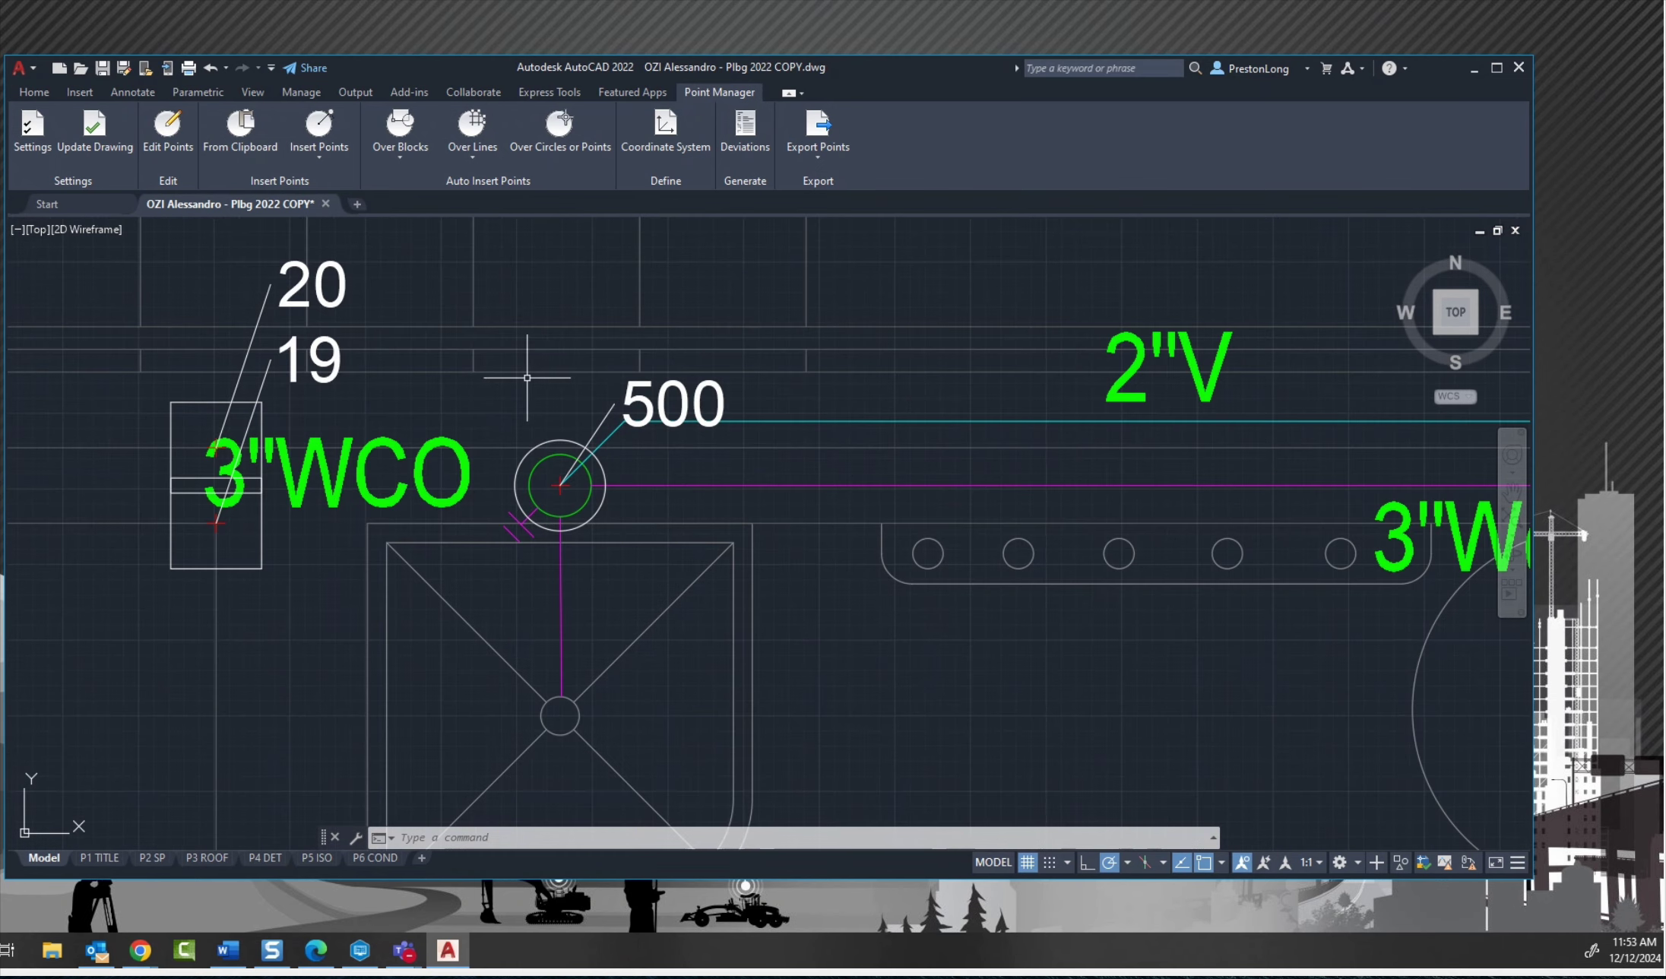
pyautogui.scroll(-7, 554, 453)
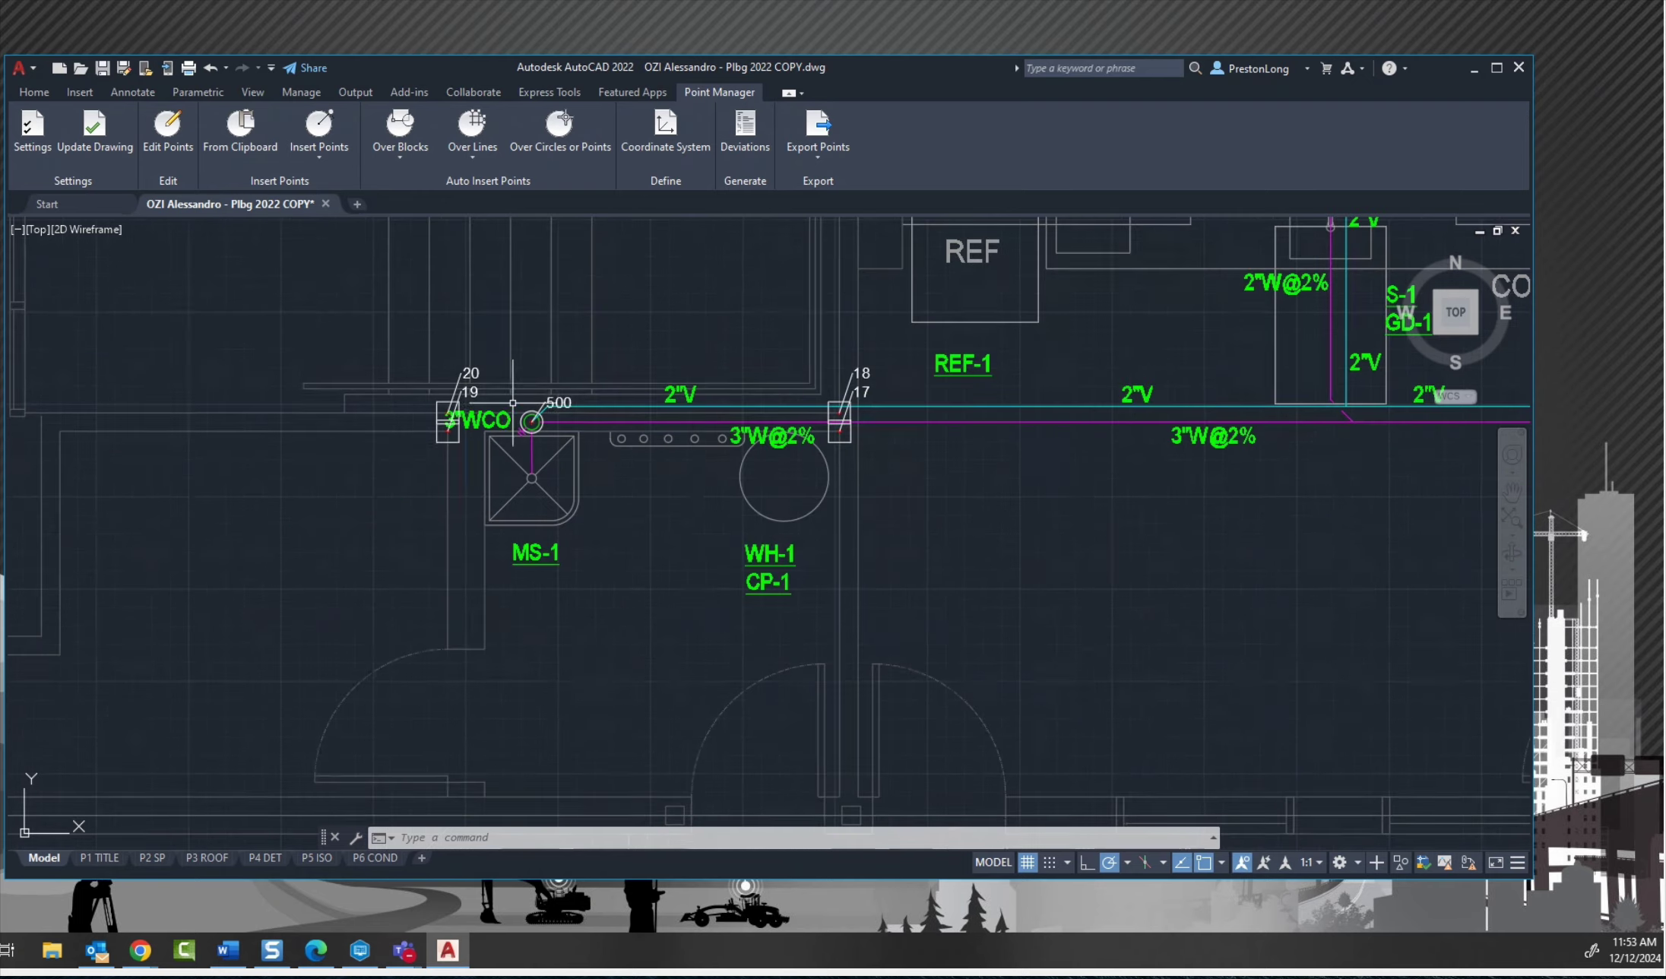
pyautogui.moveTo(805, 543); pyautogui.dragTo(767, 610, button='middle')
pyautogui.scroll(4, 755, 409)
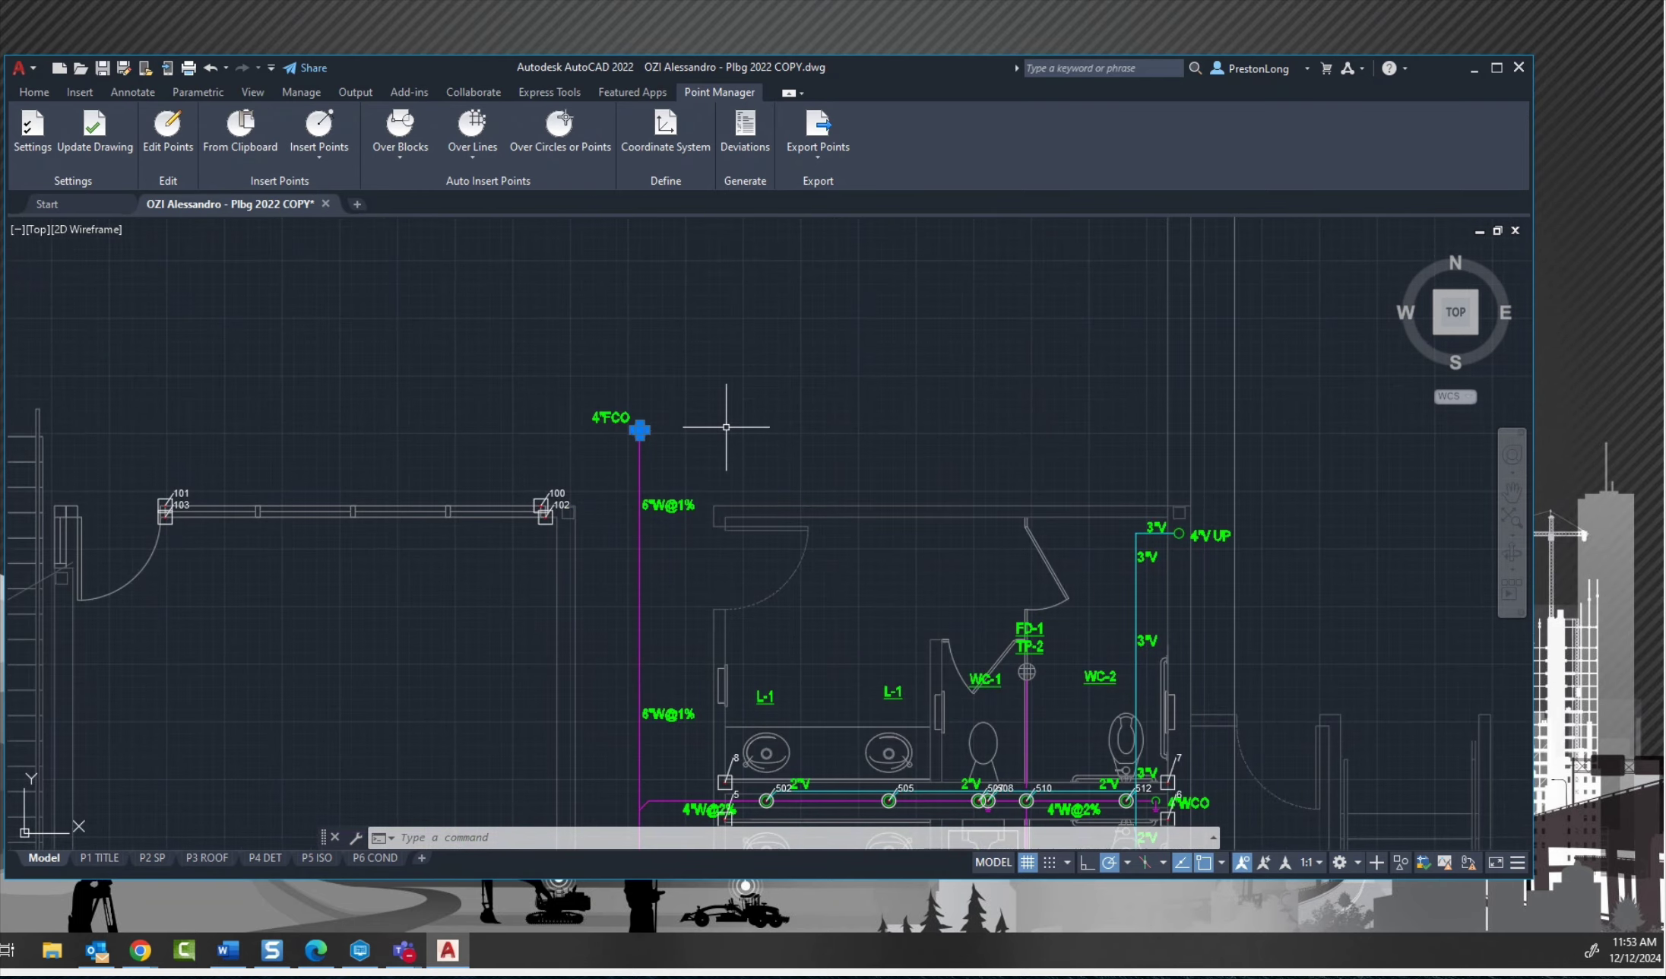
pyautogui.moveTo(726, 427); pyautogui.dragTo(726, 296, button='middle')
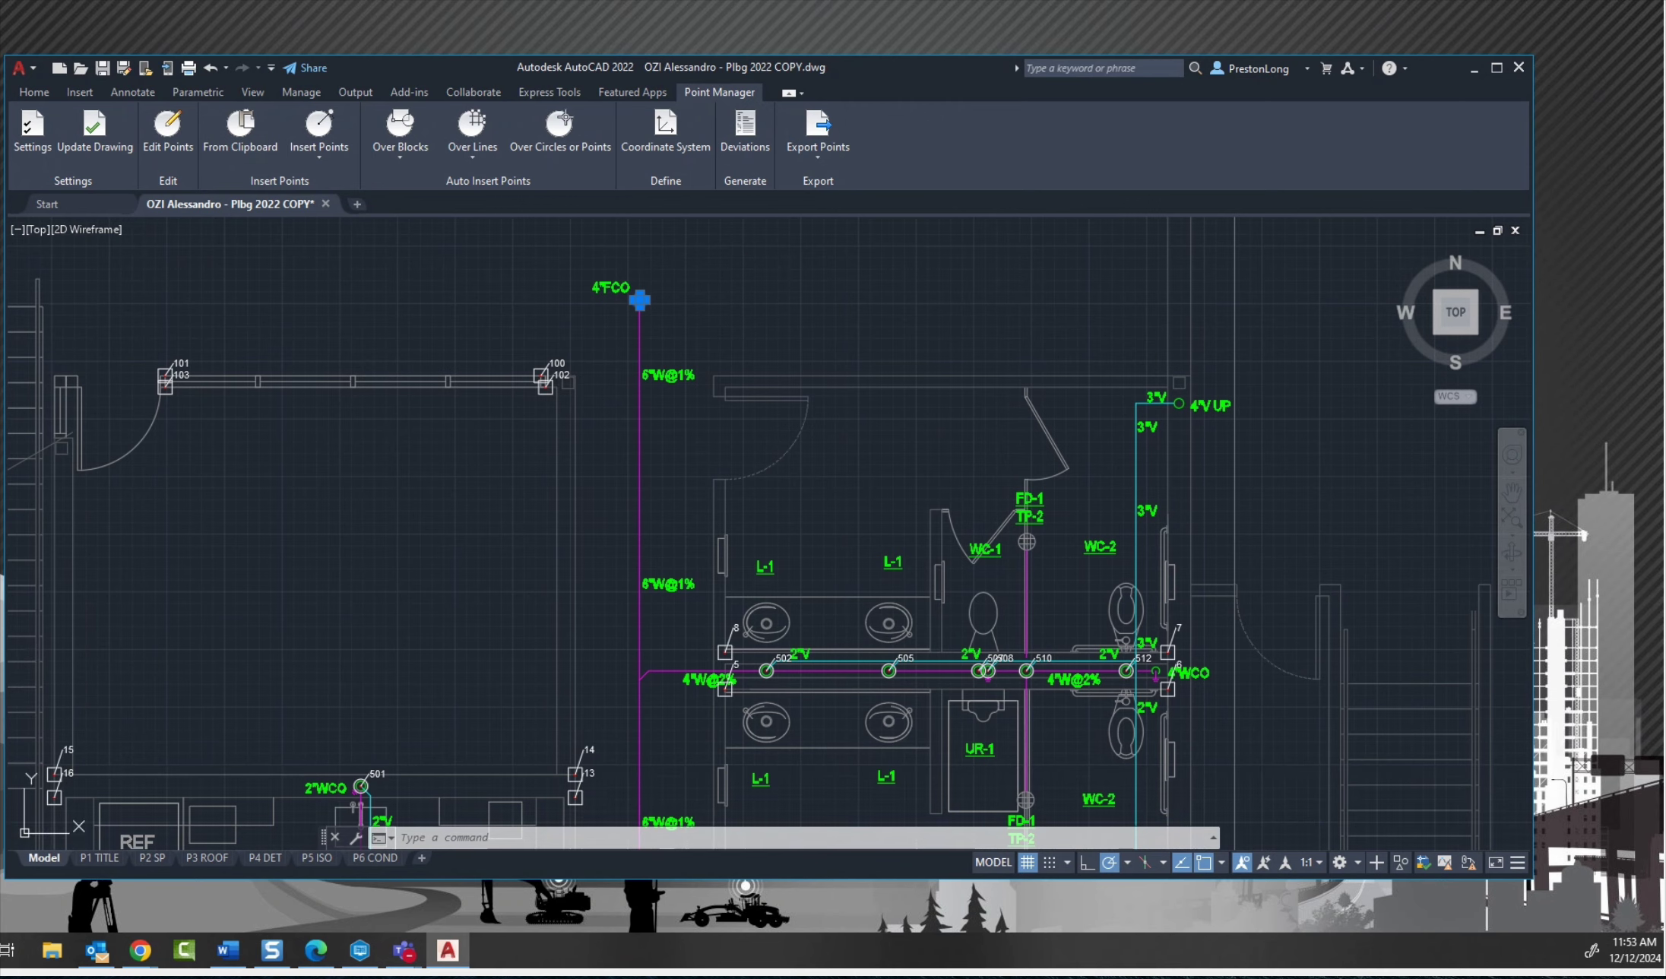
pyautogui.press('Escape')
pyautogui.moveTo(811, 521); pyautogui.dragTo(821, 351, button='middle')
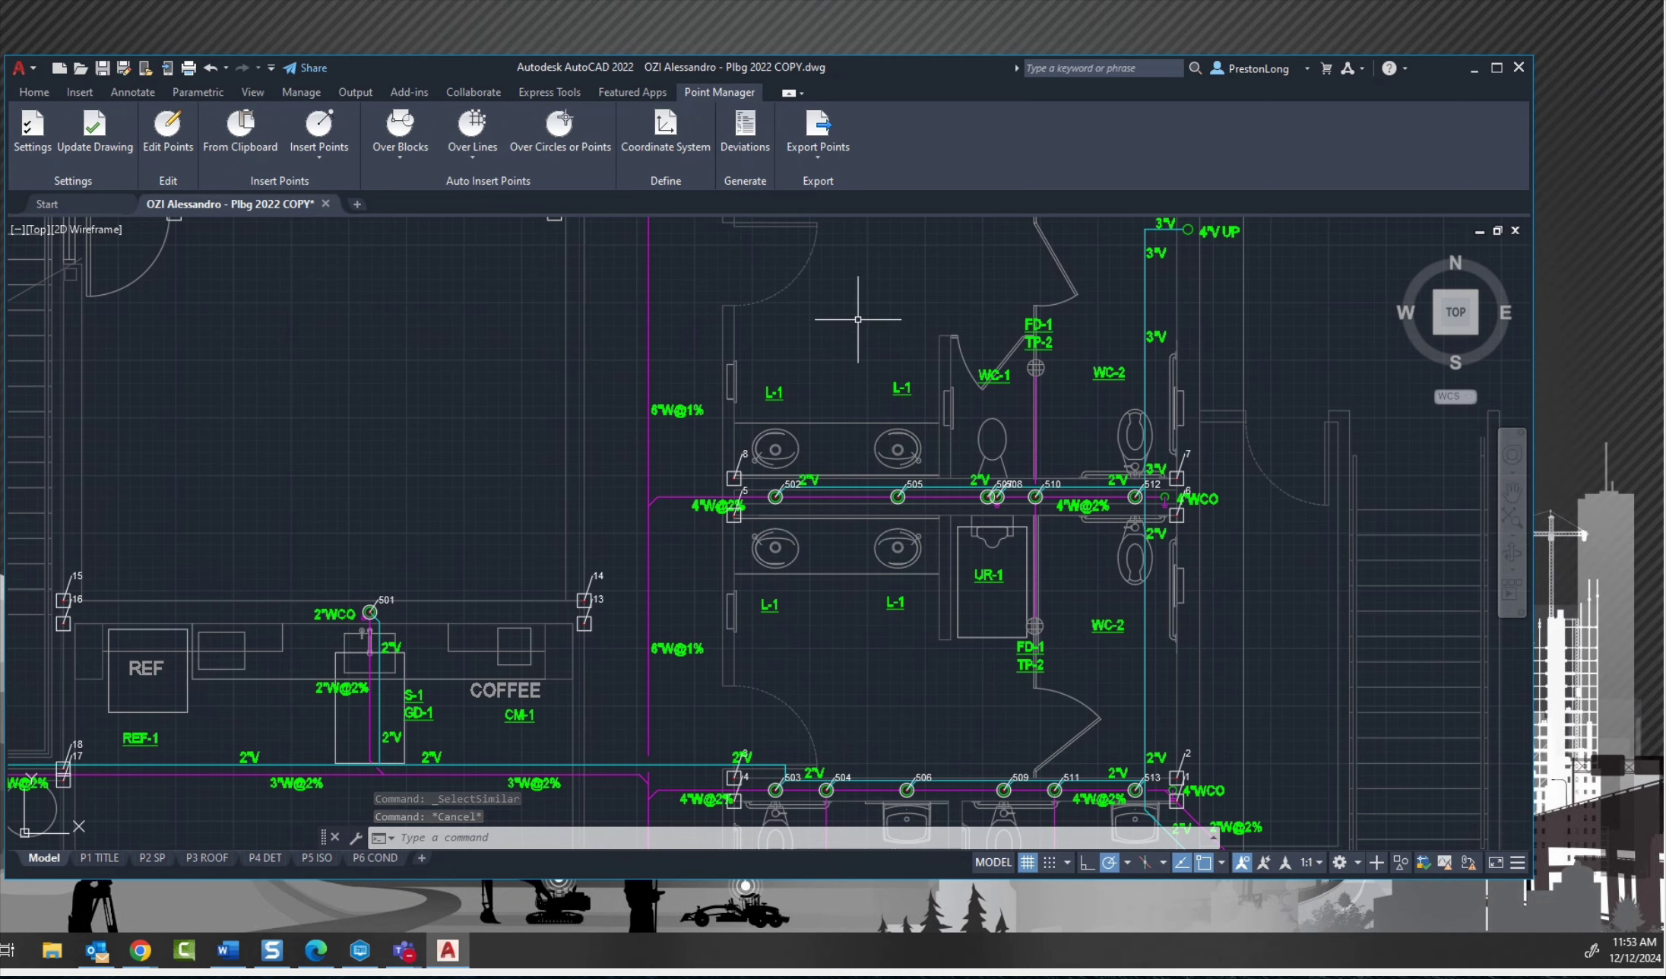
pyautogui.scroll(-3, 860, 318)
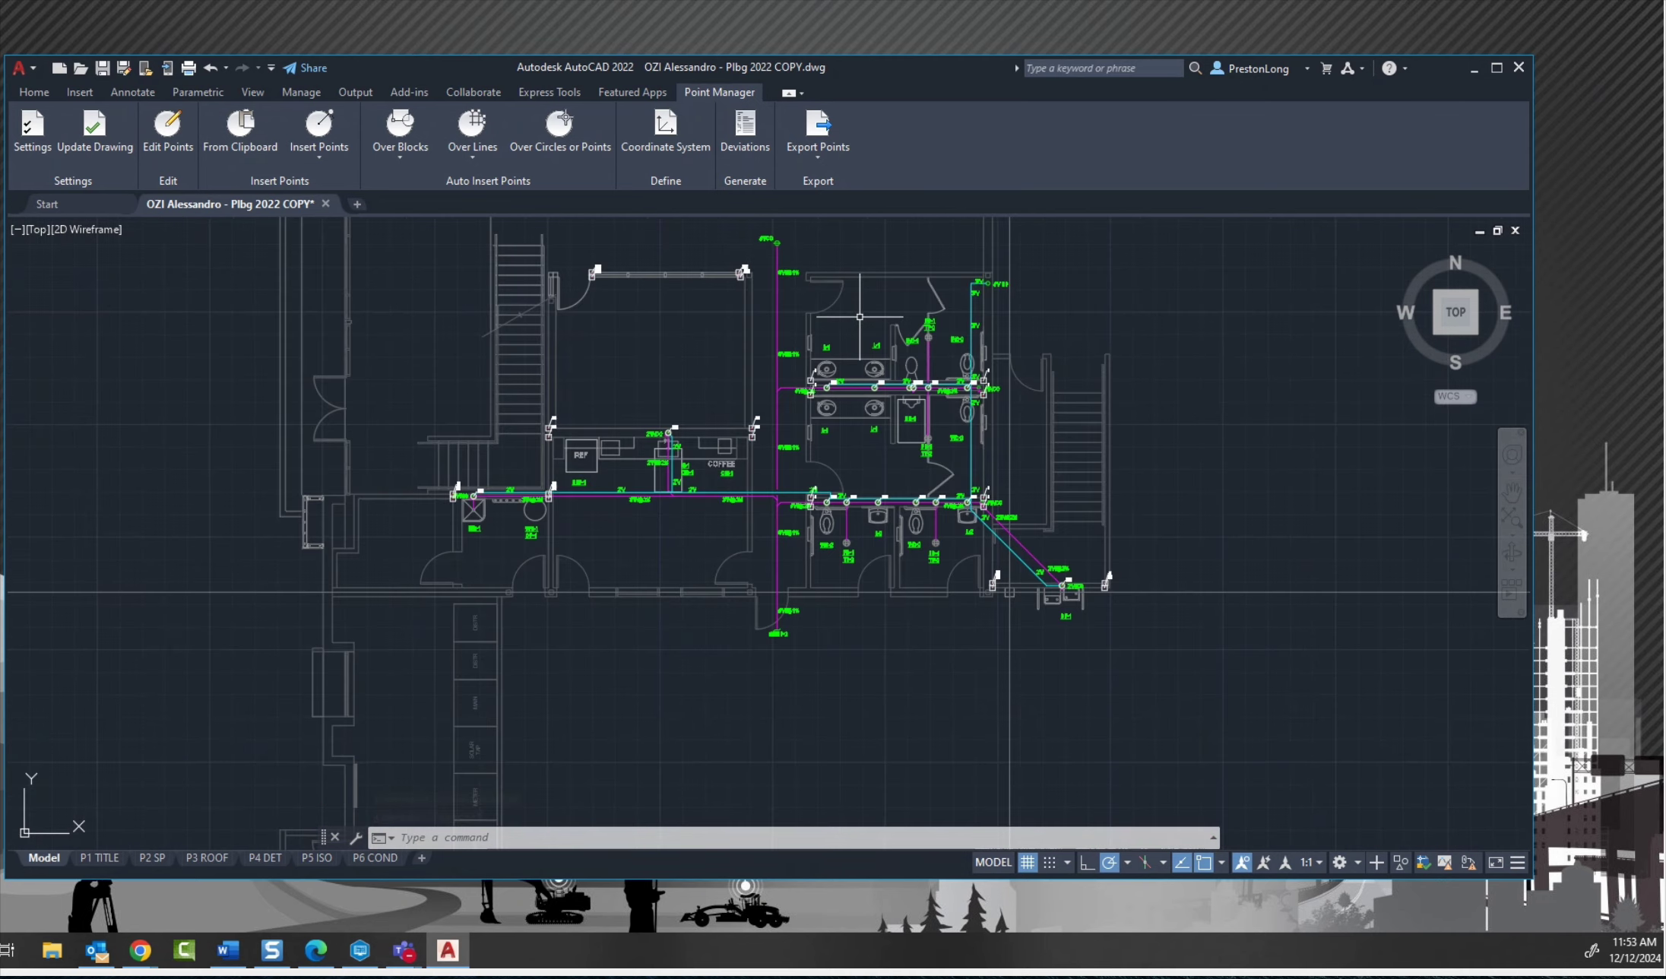
pyautogui.scroll(2, 884, 470)
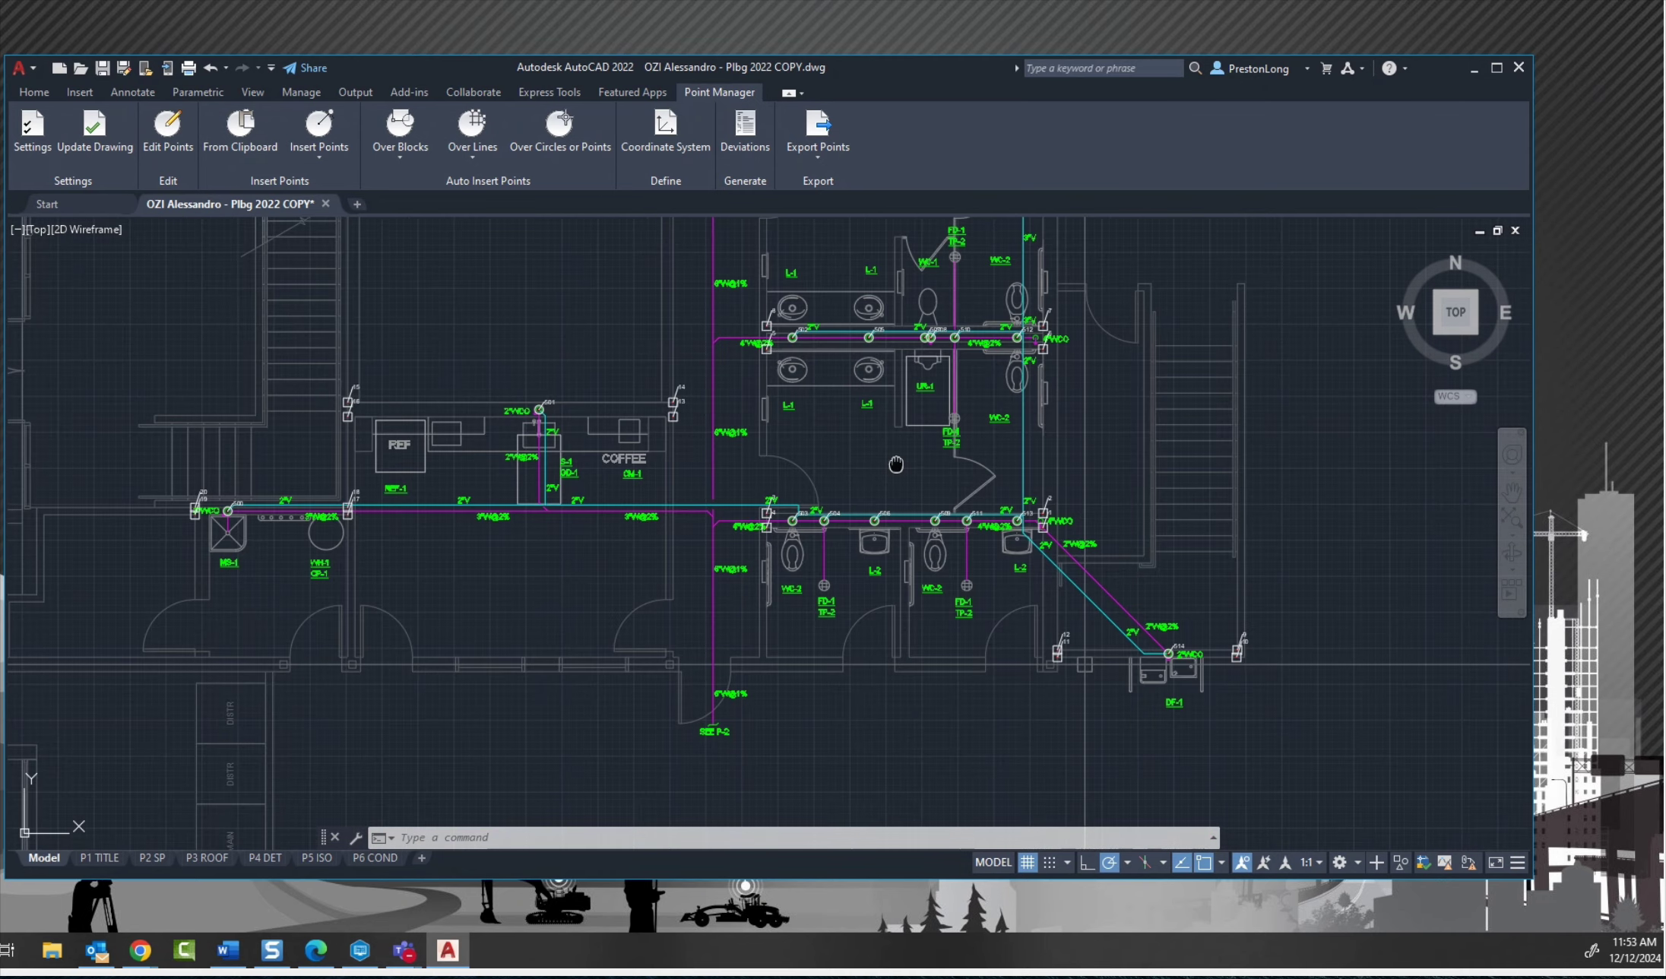
pyautogui.scroll(-2, 884, 470)
pyautogui.scroll(-1, 843, 528)
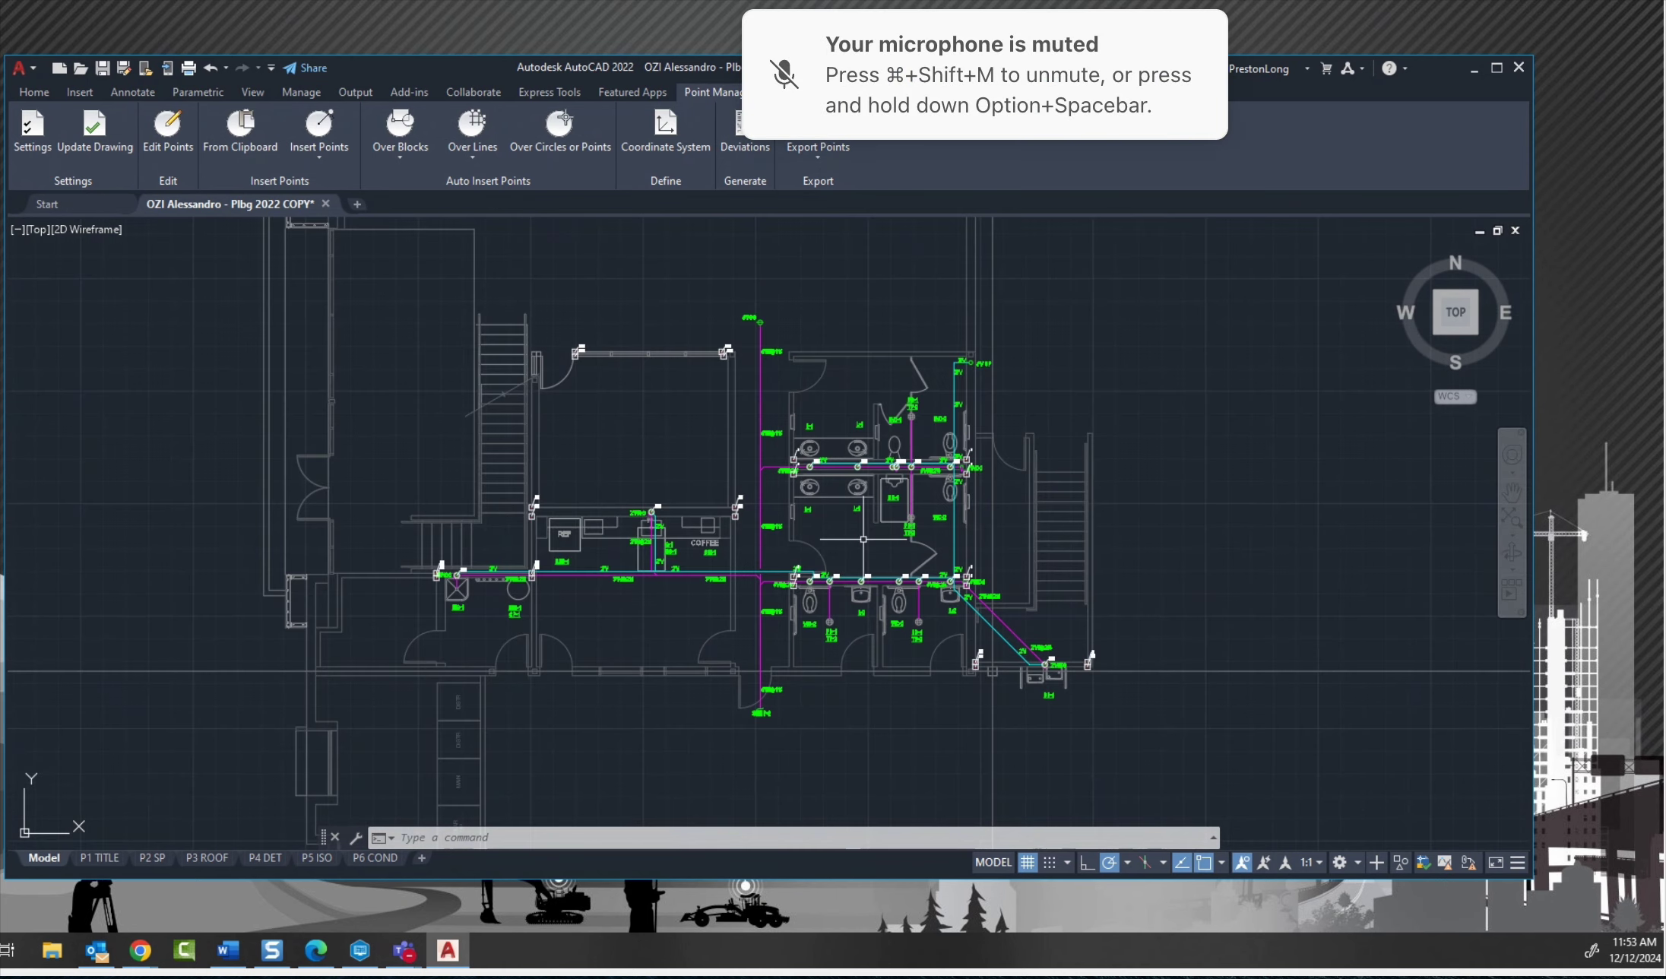
pyautogui.moveTo(843, 527); pyautogui.dragTo(784, 526, button='middle')
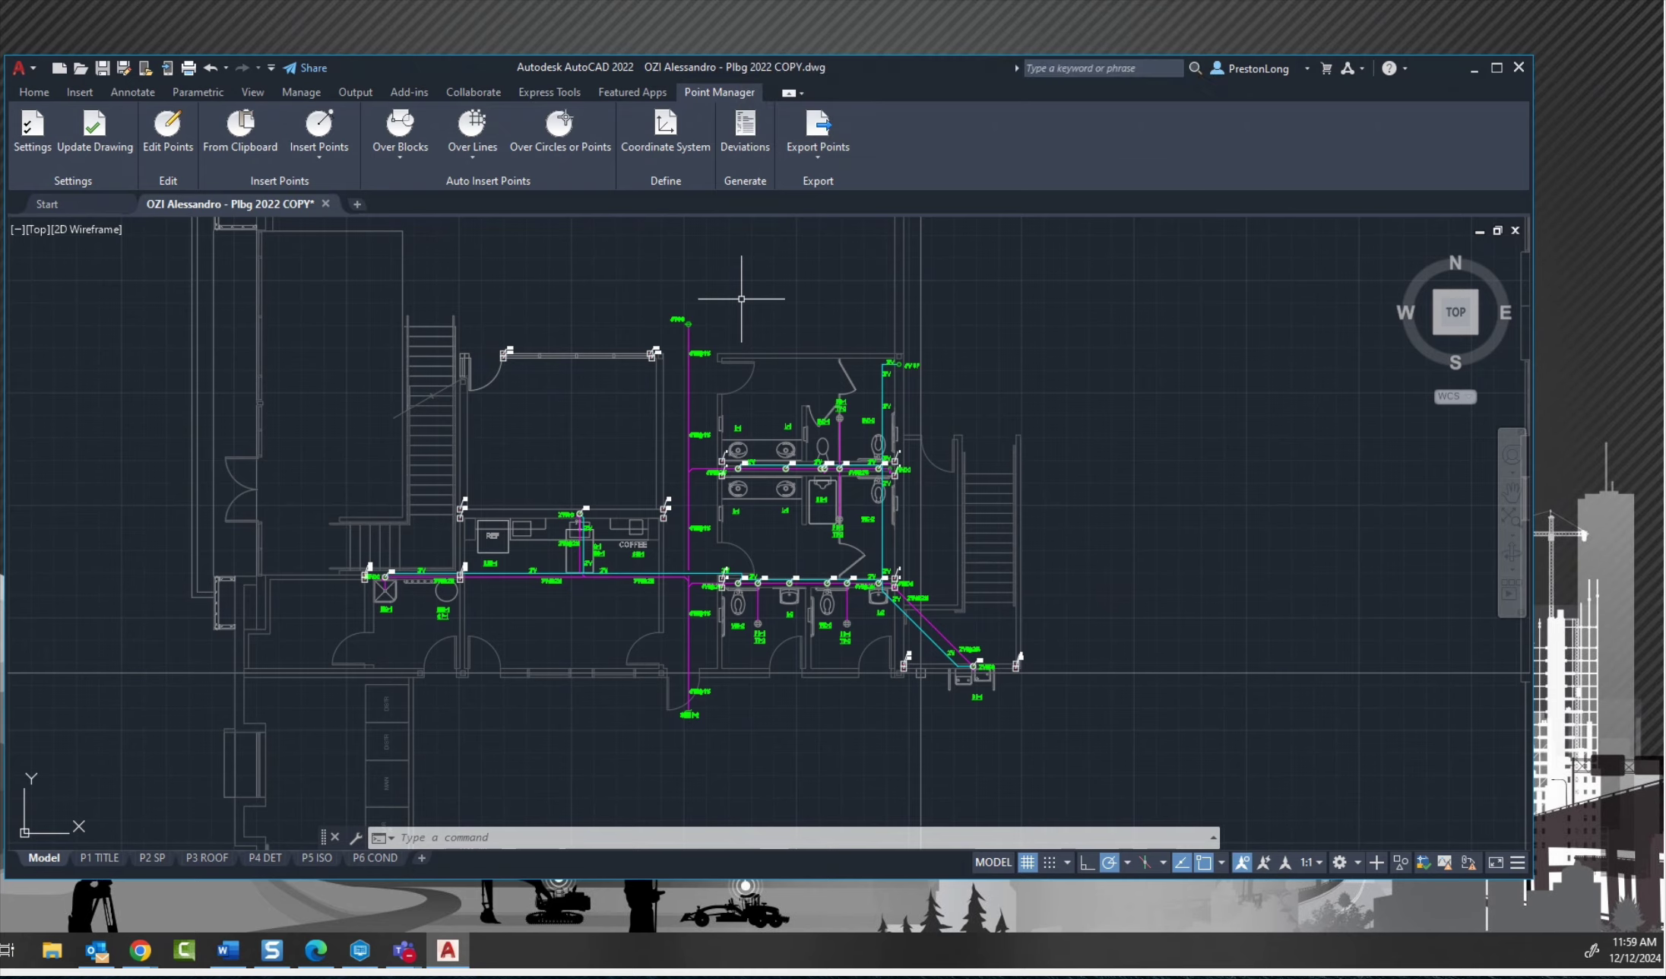
pyautogui.scroll(-3, 741, 298)
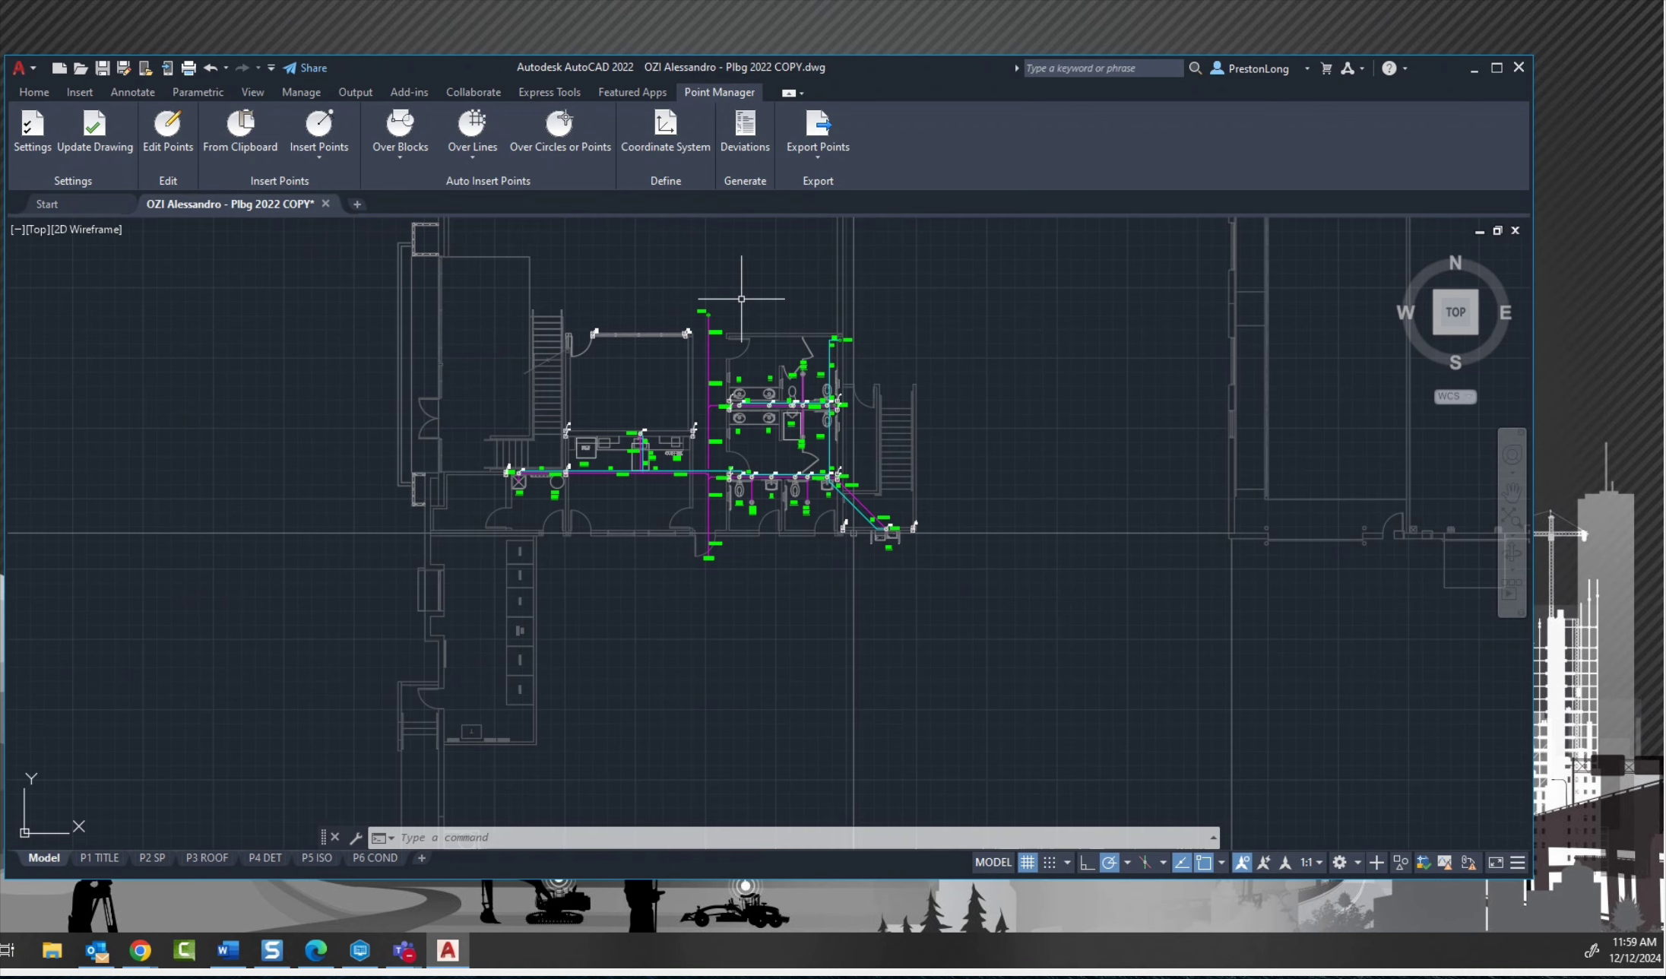
pyautogui.moveTo(743, 308); pyautogui.dragTo(603, 395, button='middle')
pyautogui.scroll(-5, 604, 397)
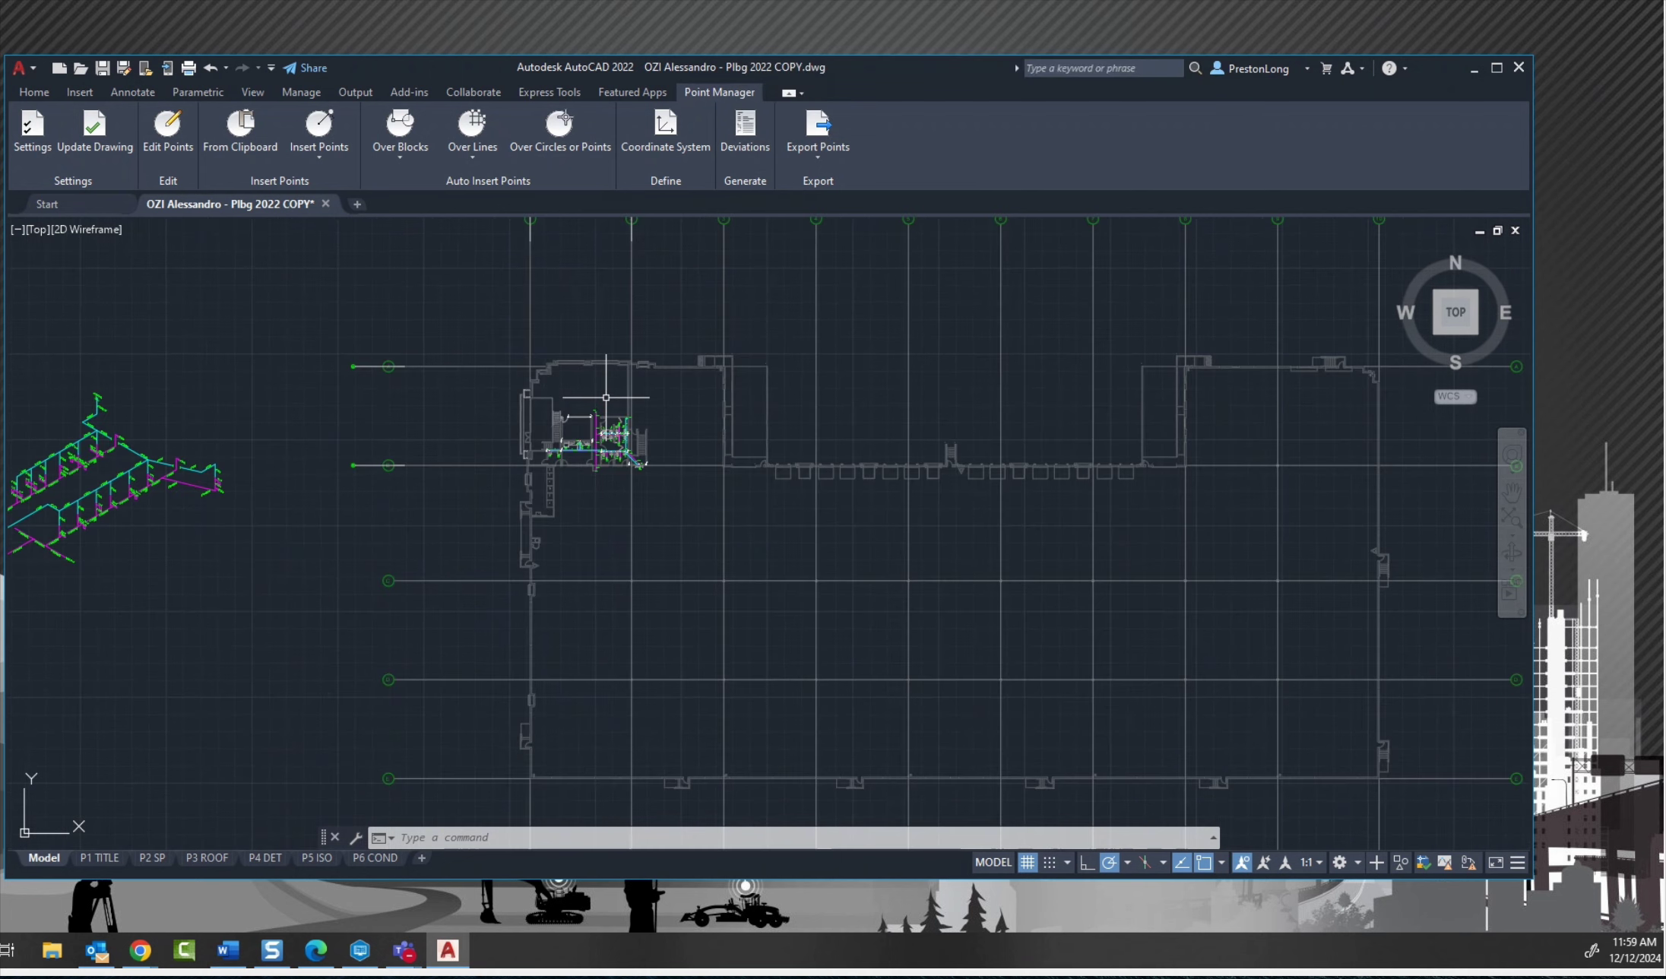
pyautogui.scroll(4, 606, 395)
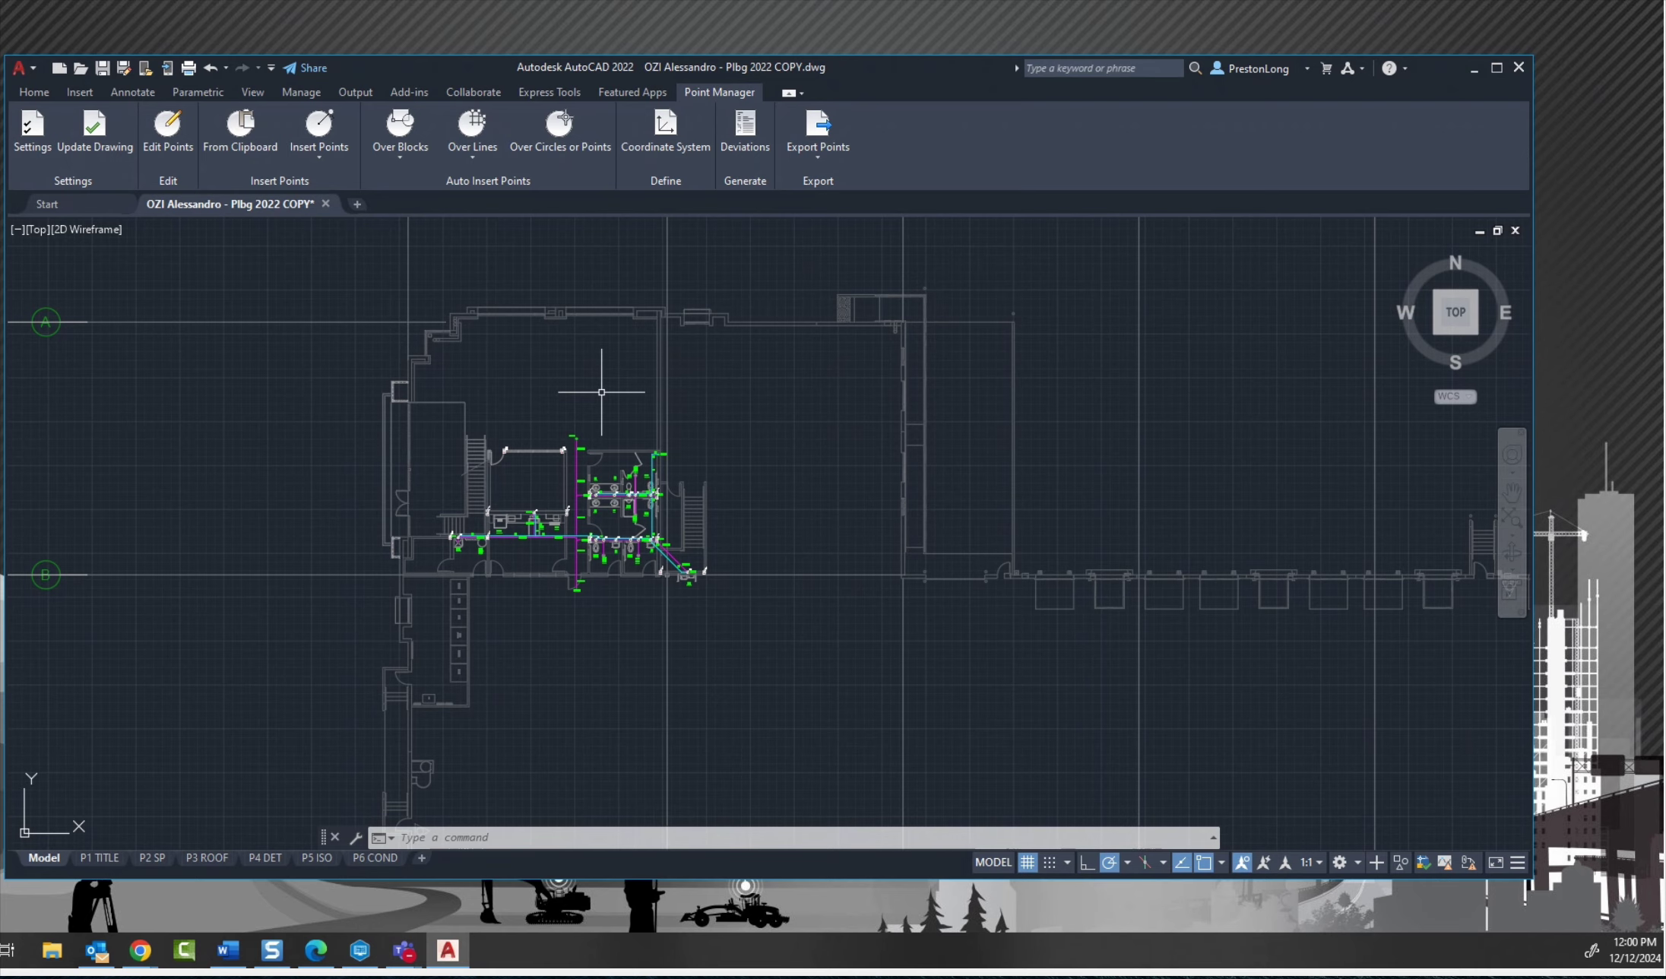
pyautogui.scroll(4, 601, 392)
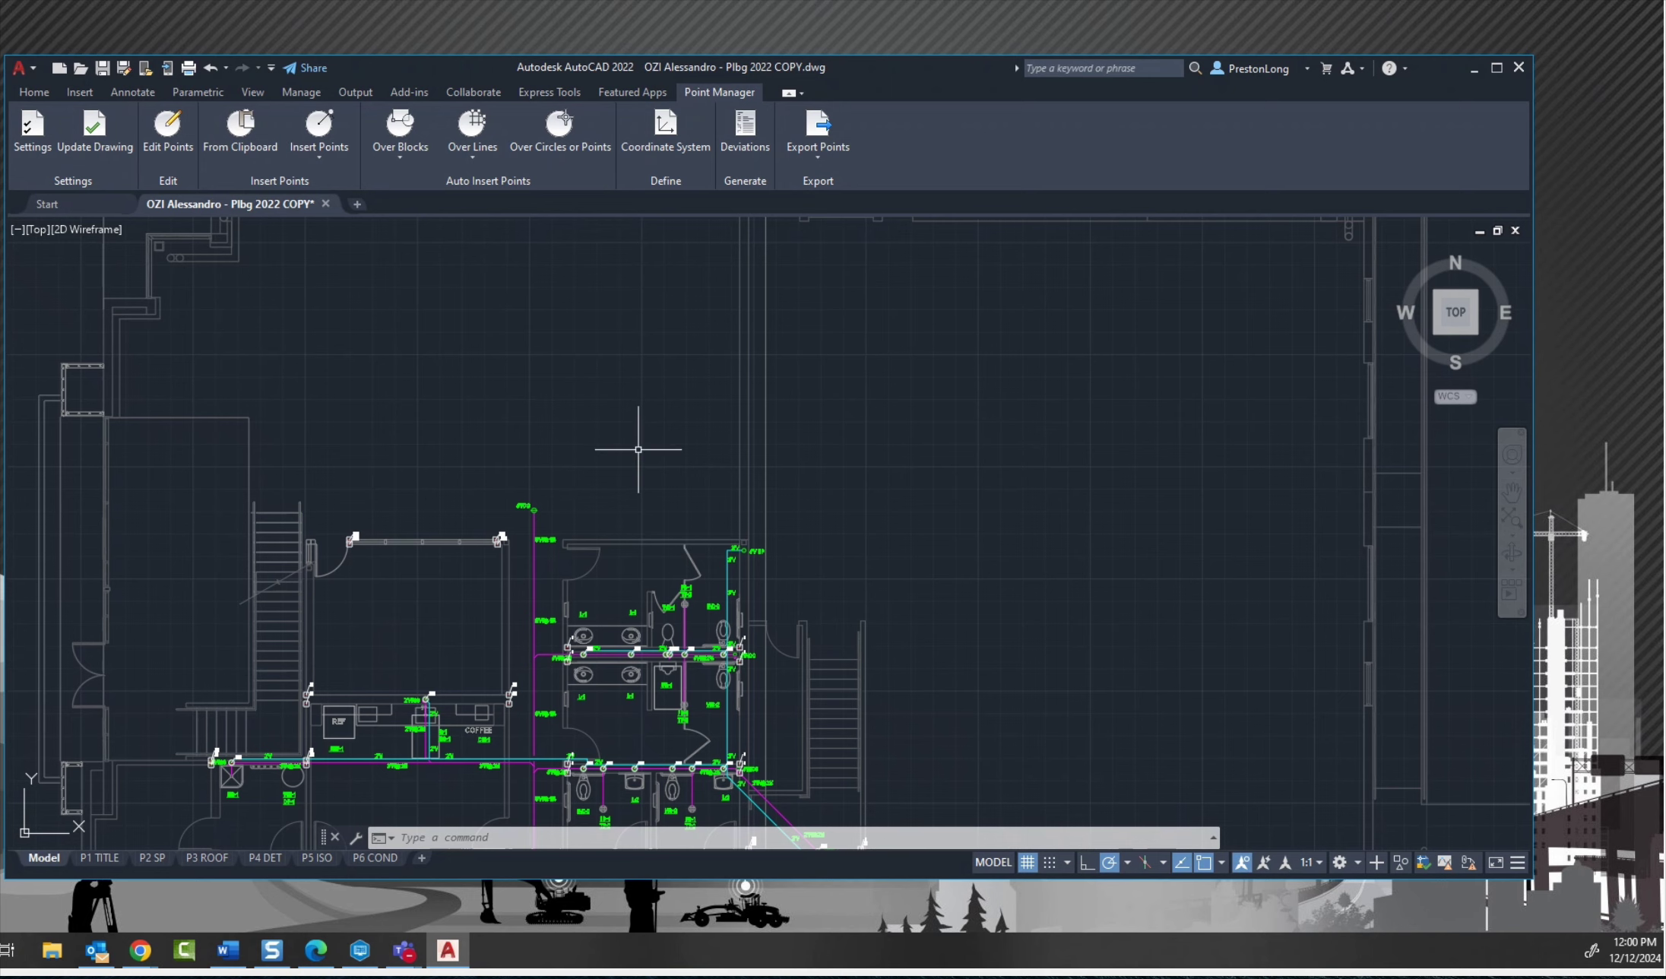
pyautogui.moveTo(646, 440)
pyautogui.mouseDown(button='middle')
pyautogui.moveTo(717, 260)
pyautogui.moveTo(818, 249)
pyautogui.moveTo(811, 305)
pyautogui.moveTo(840, 300)
pyautogui.mouseUp(button='middle')
pyautogui.scroll(-2, 810, 249)
pyautogui.scroll(2, 811, 279)
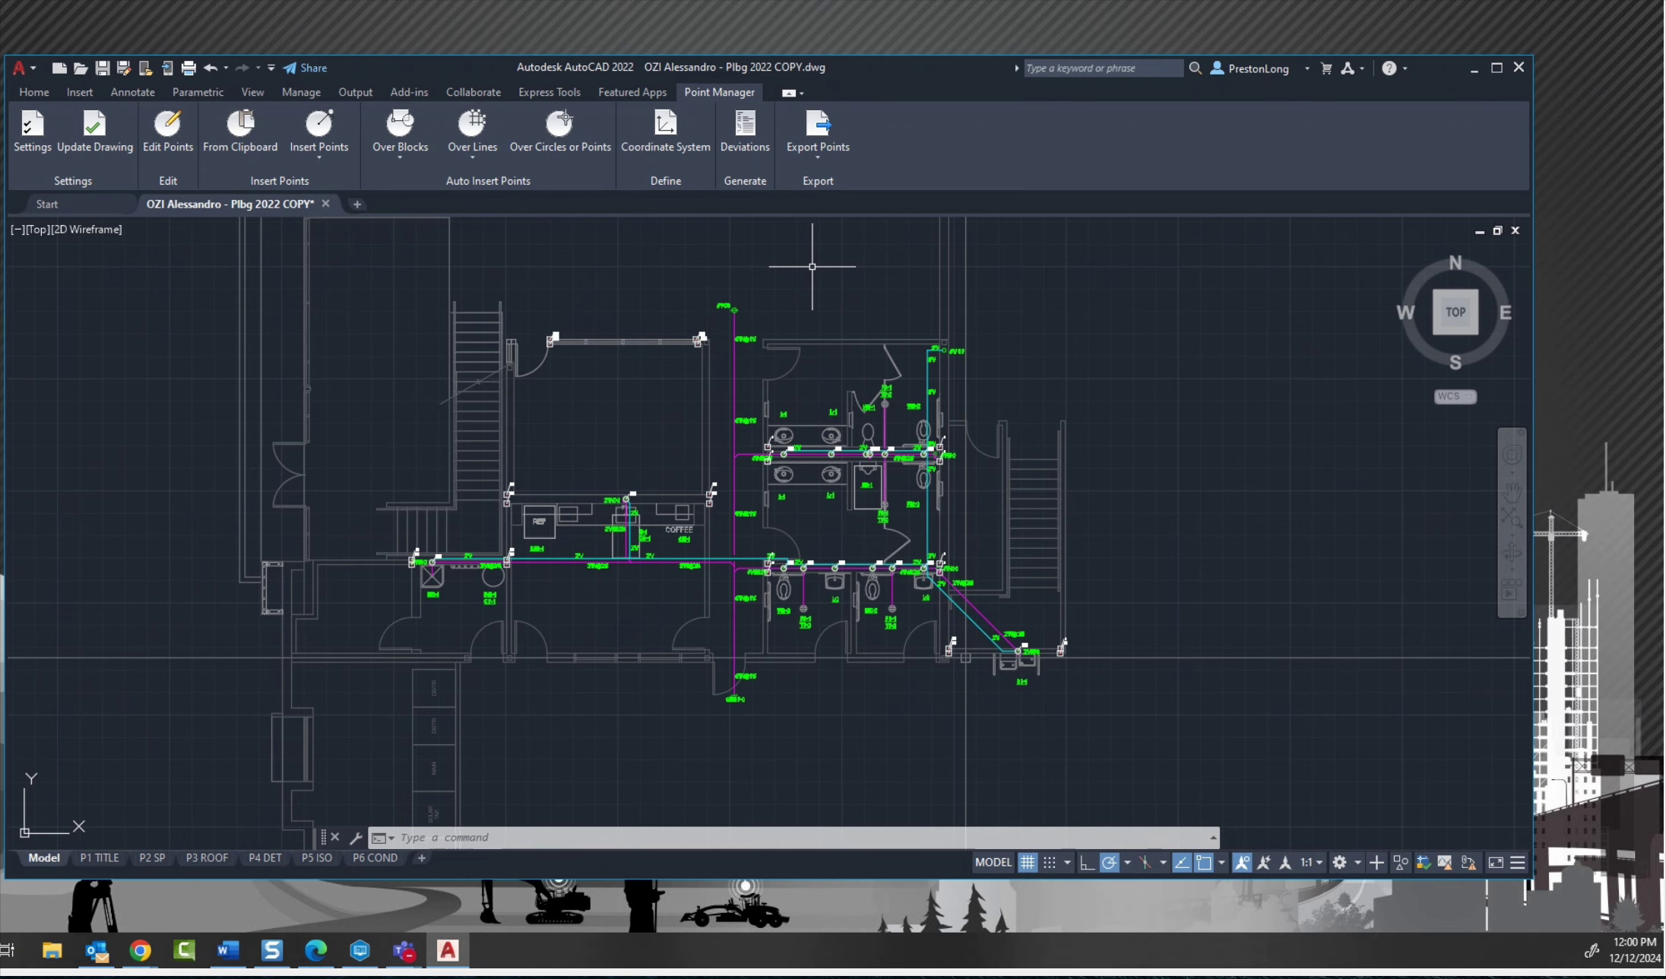
pyautogui.moveTo(814, 272); pyautogui.dragTo(818, 339, button='middle')
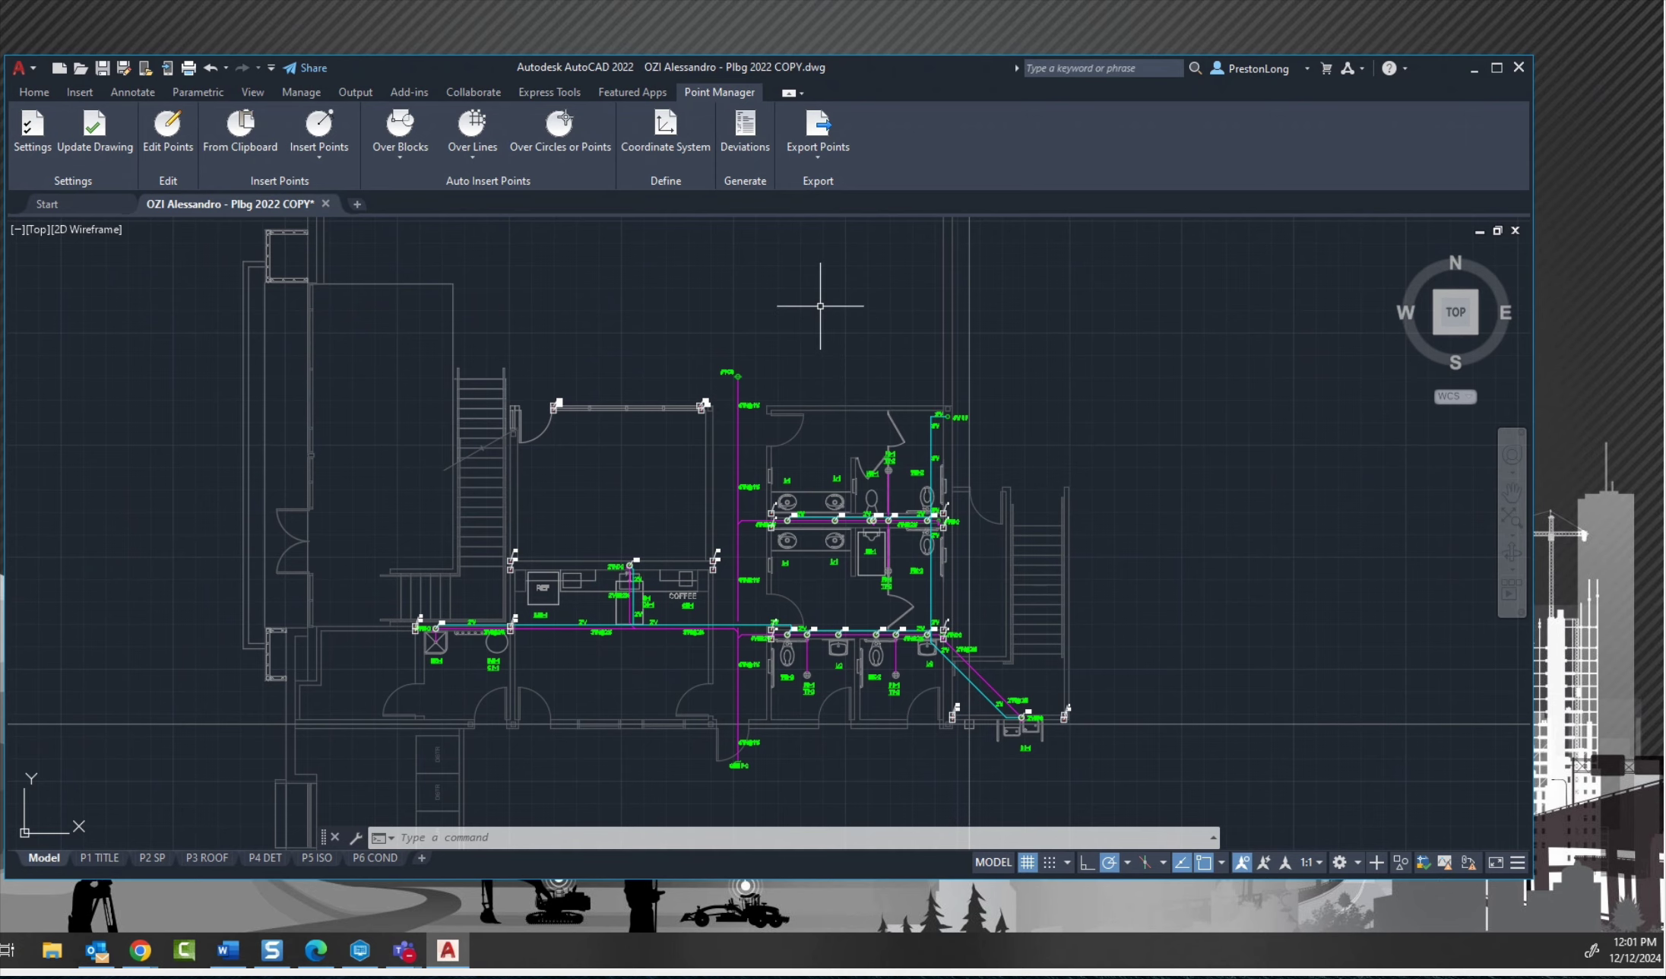
pyautogui.moveTo(821, 311); pyautogui.dragTo(864, 356, button='middle')
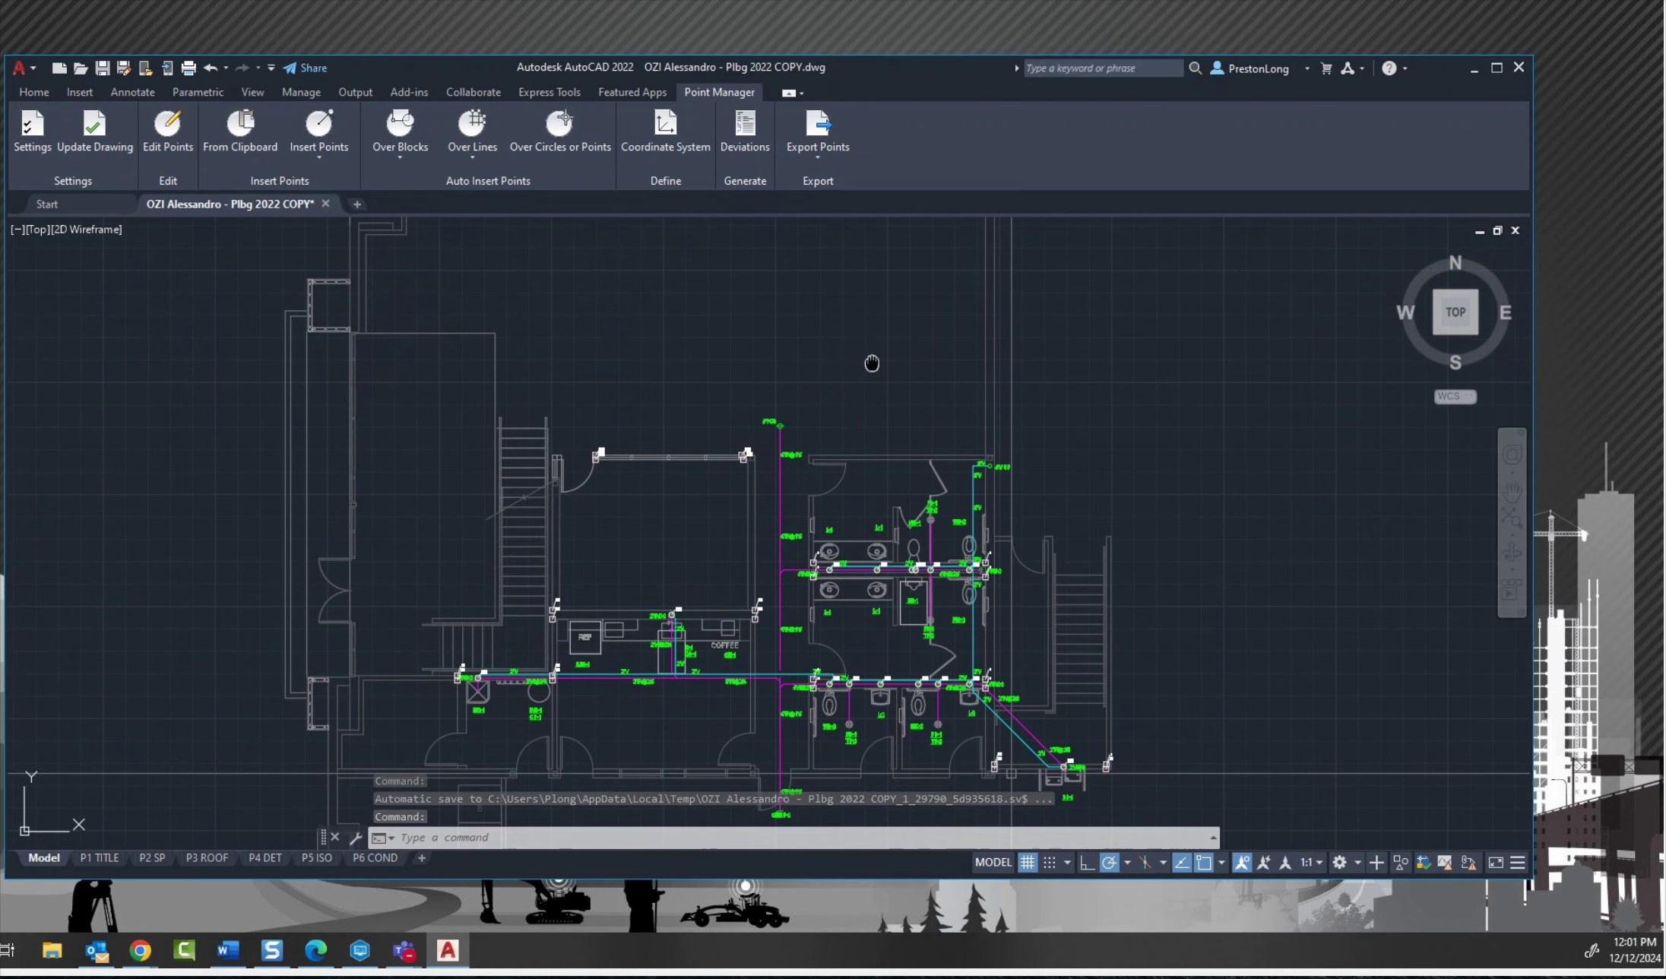
pyautogui.moveTo(871, 361); pyautogui.dragTo(860, 292, button='middle')
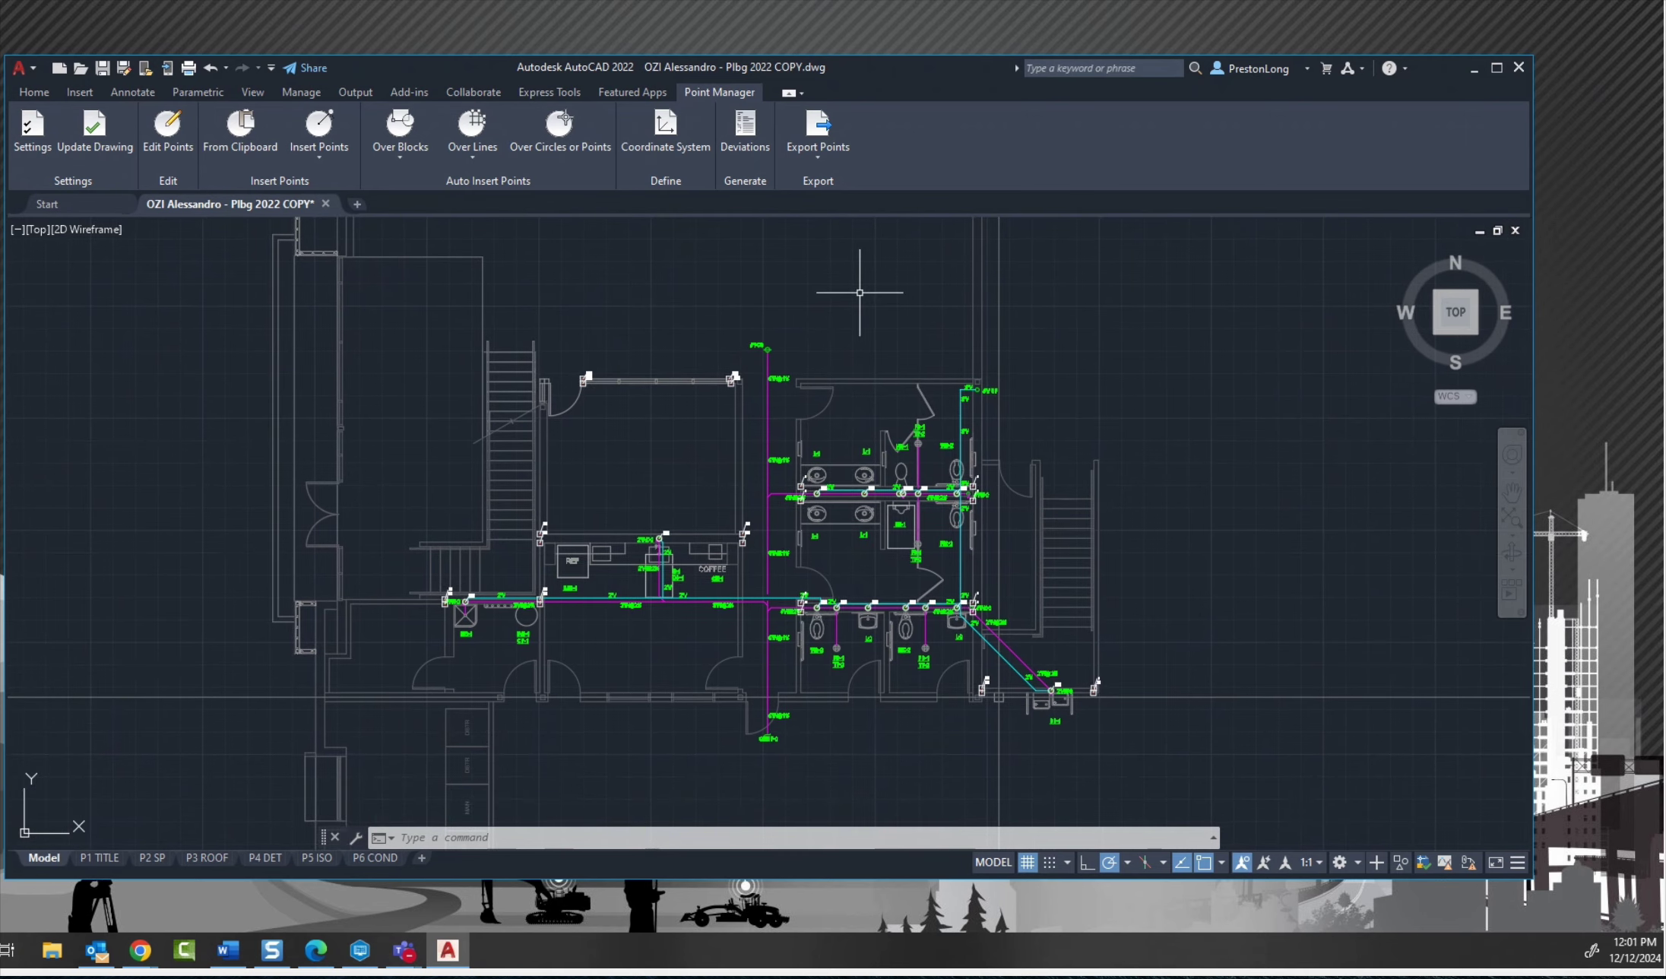